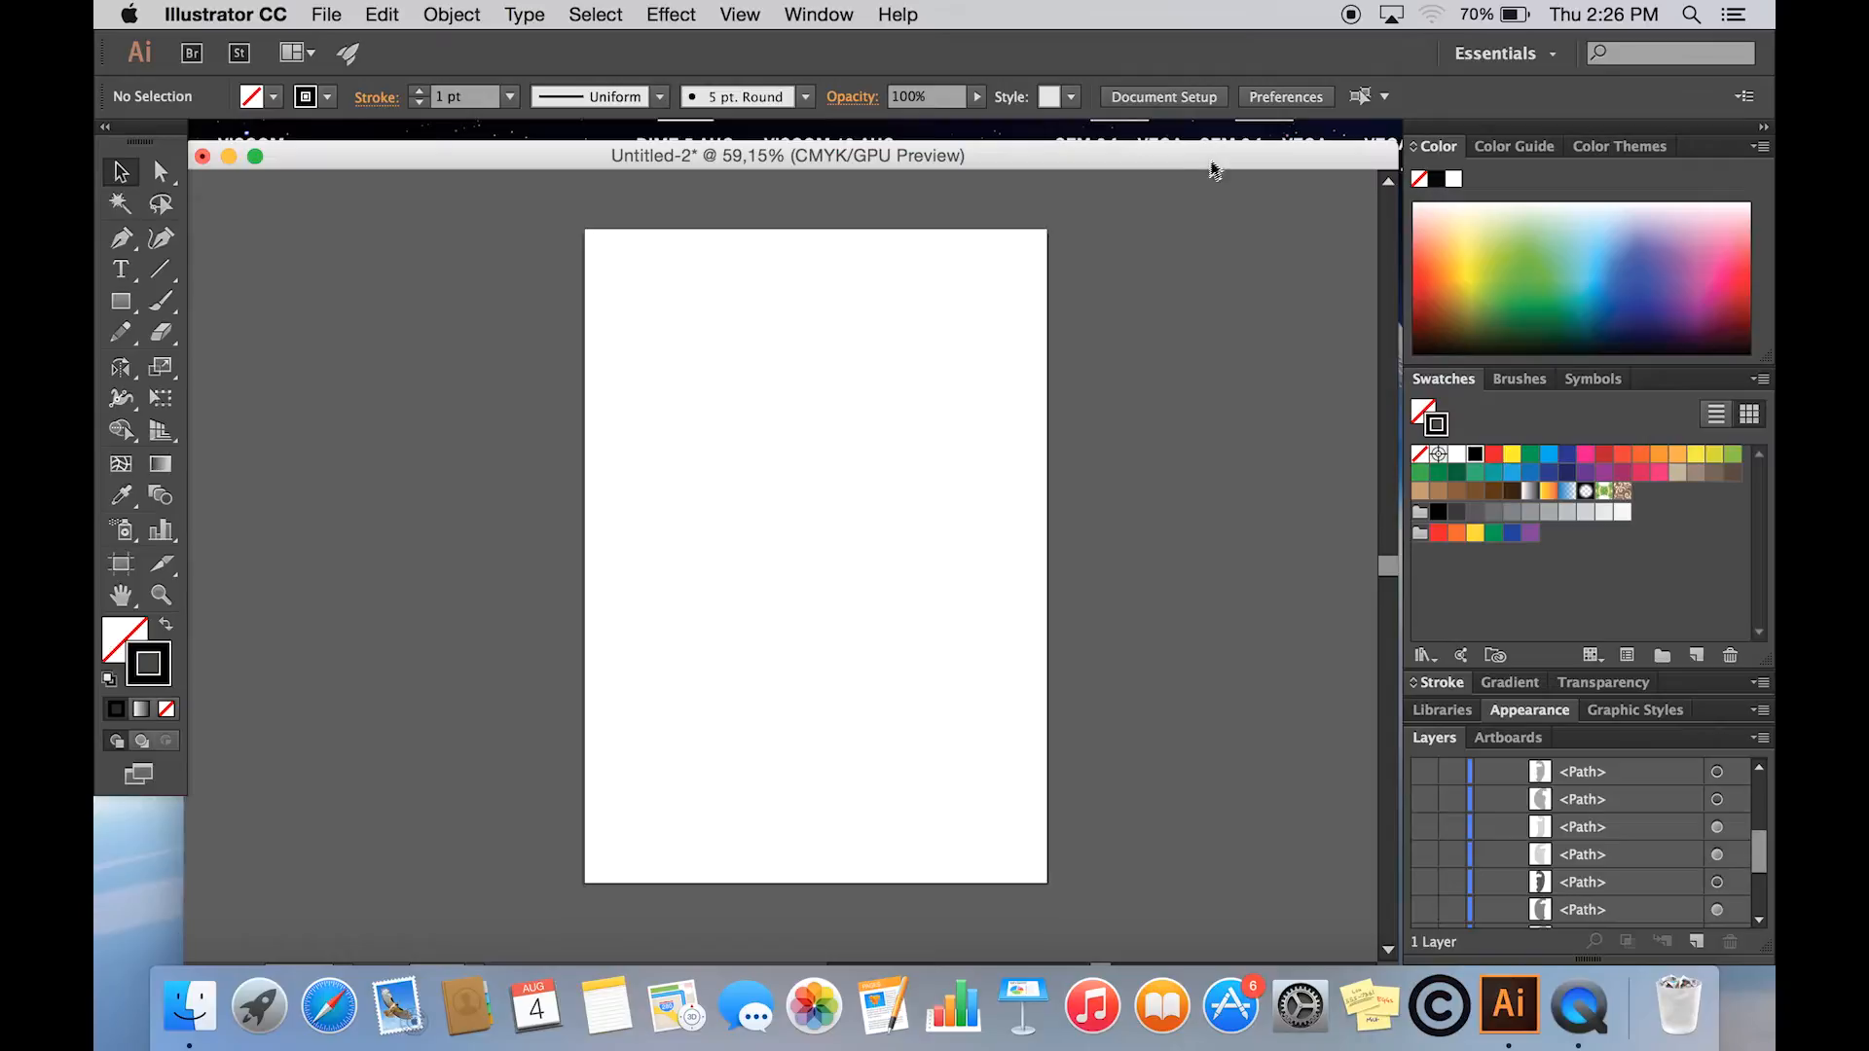
- Place the juice bottle photo 1-f.jpg in the document, enlarged and centred across the artboard
{"action": "left_click_drag", "start_coordinate": [1212, 168], "coordinate": [1054, 173]}
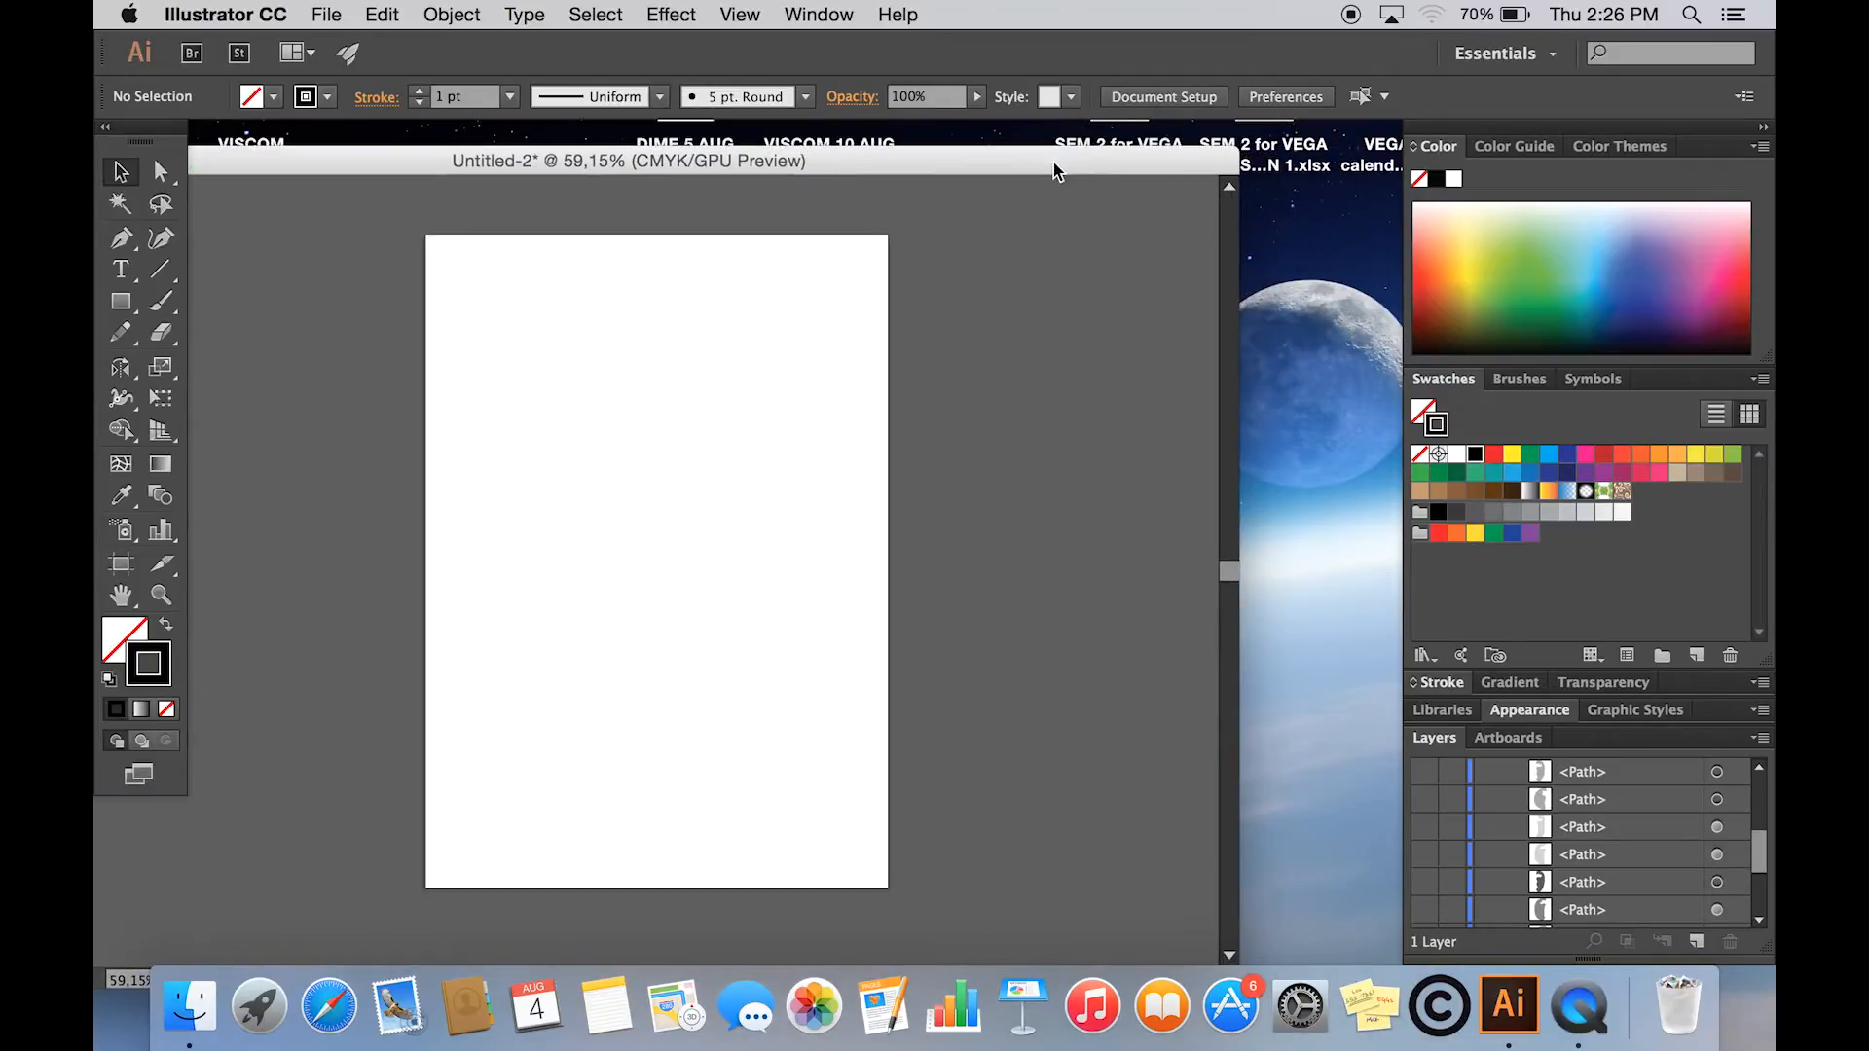
{"action": "left_click", "coordinate": [1302, 375]}
{"action": "left_click_drag", "start_coordinate": [1710, 393], "coordinate": [567, 448]}
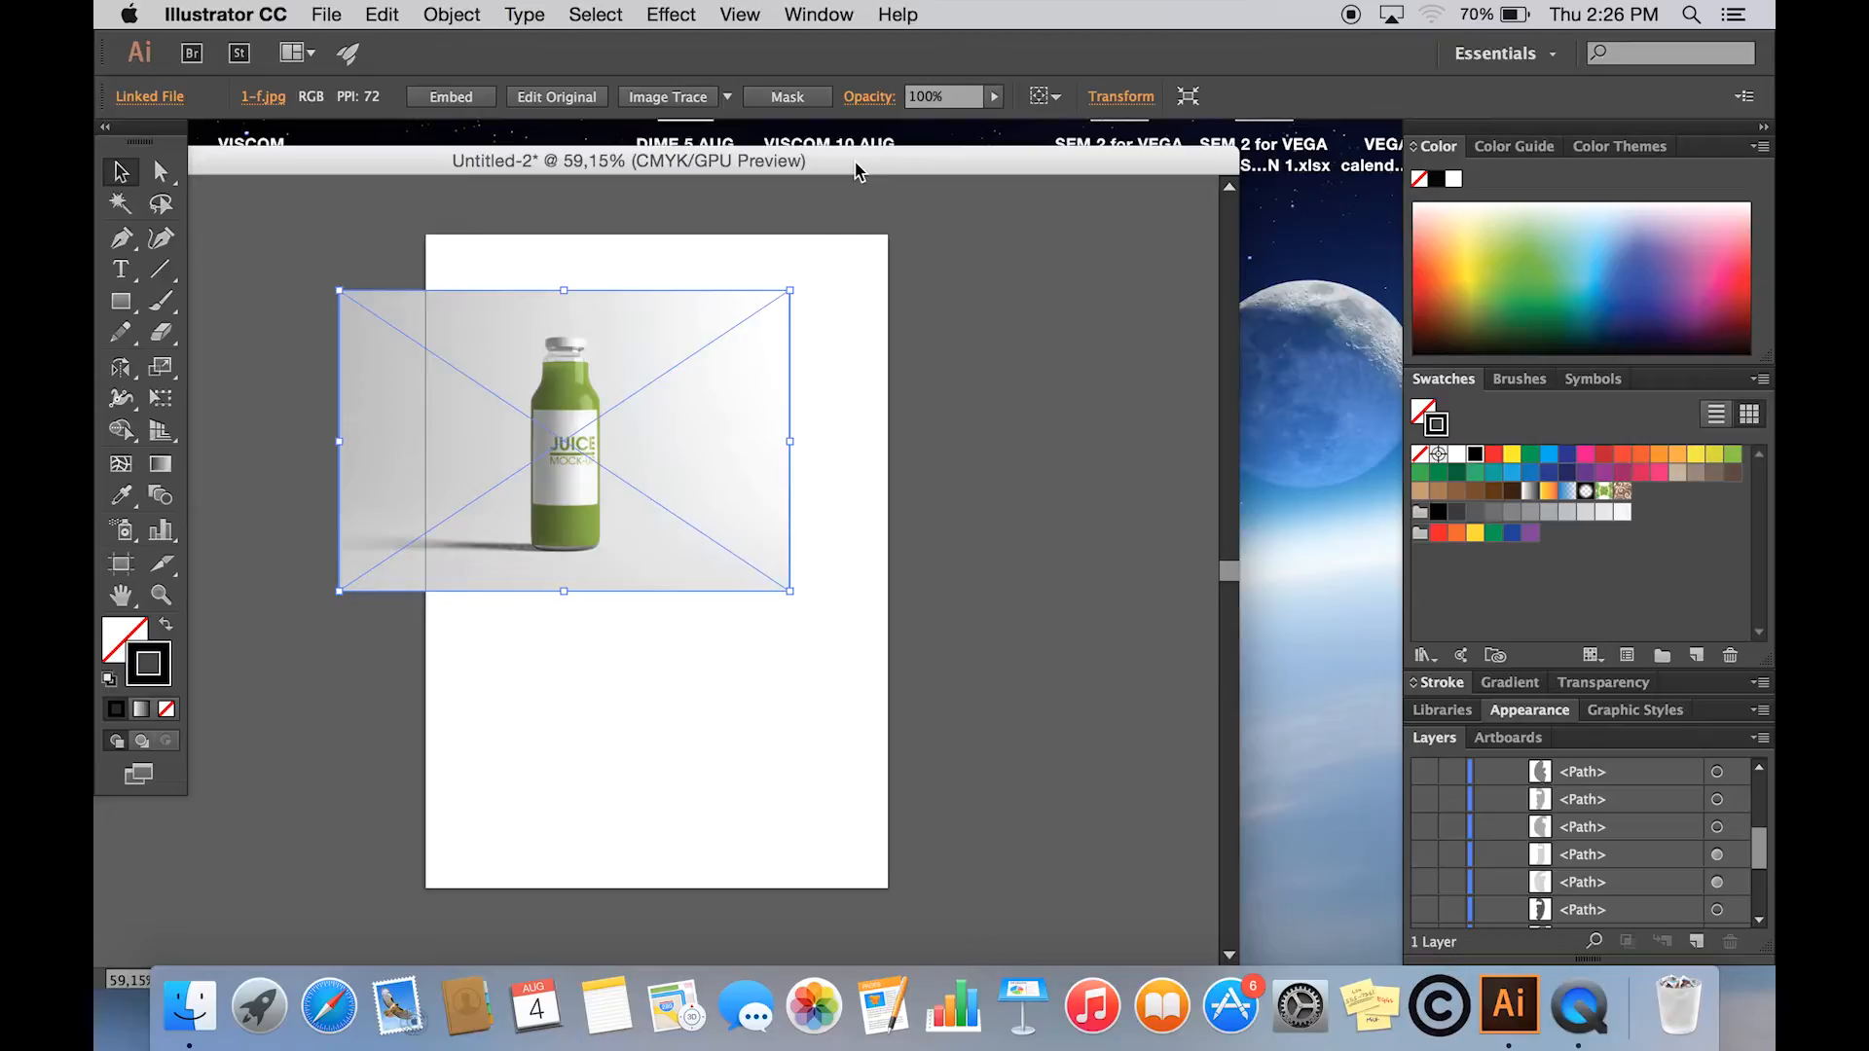
{"action": "double_click", "coordinate": [855, 171]}
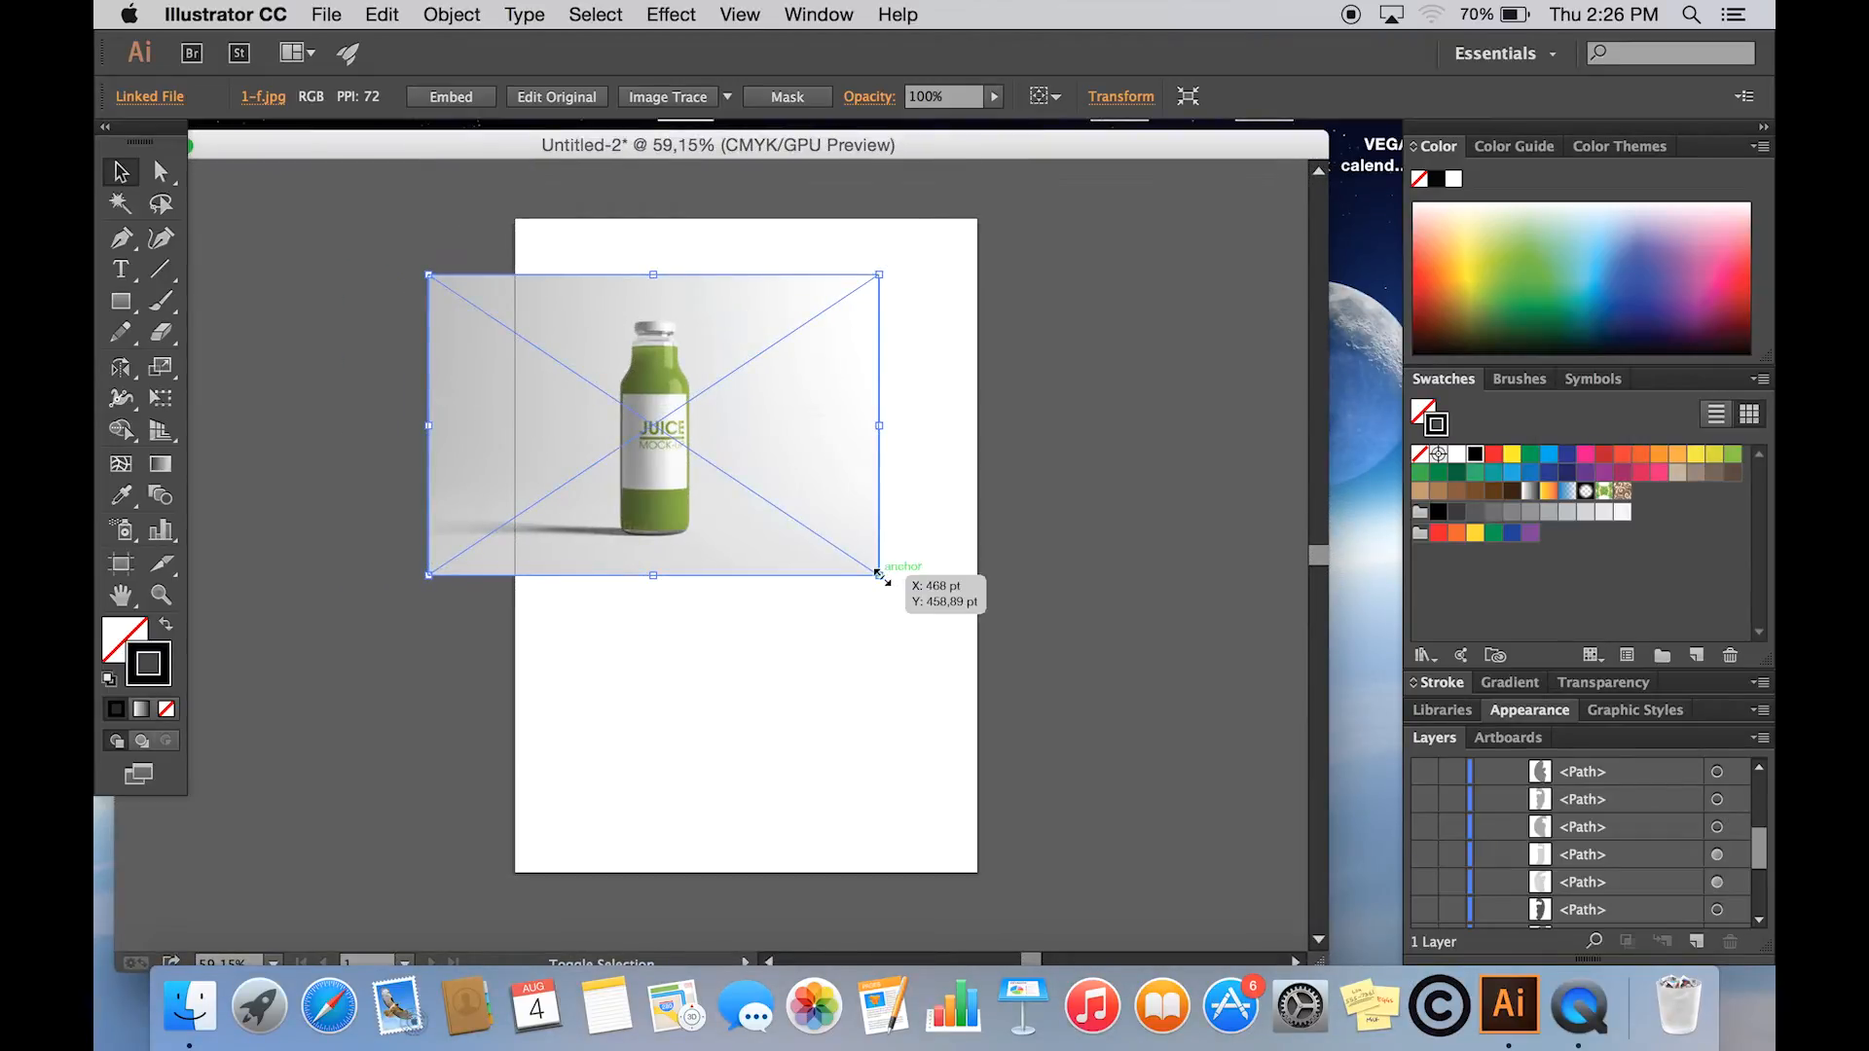
{"action": "left_click_drag", "start_coordinate": [881, 577], "coordinate": [1178, 774]}
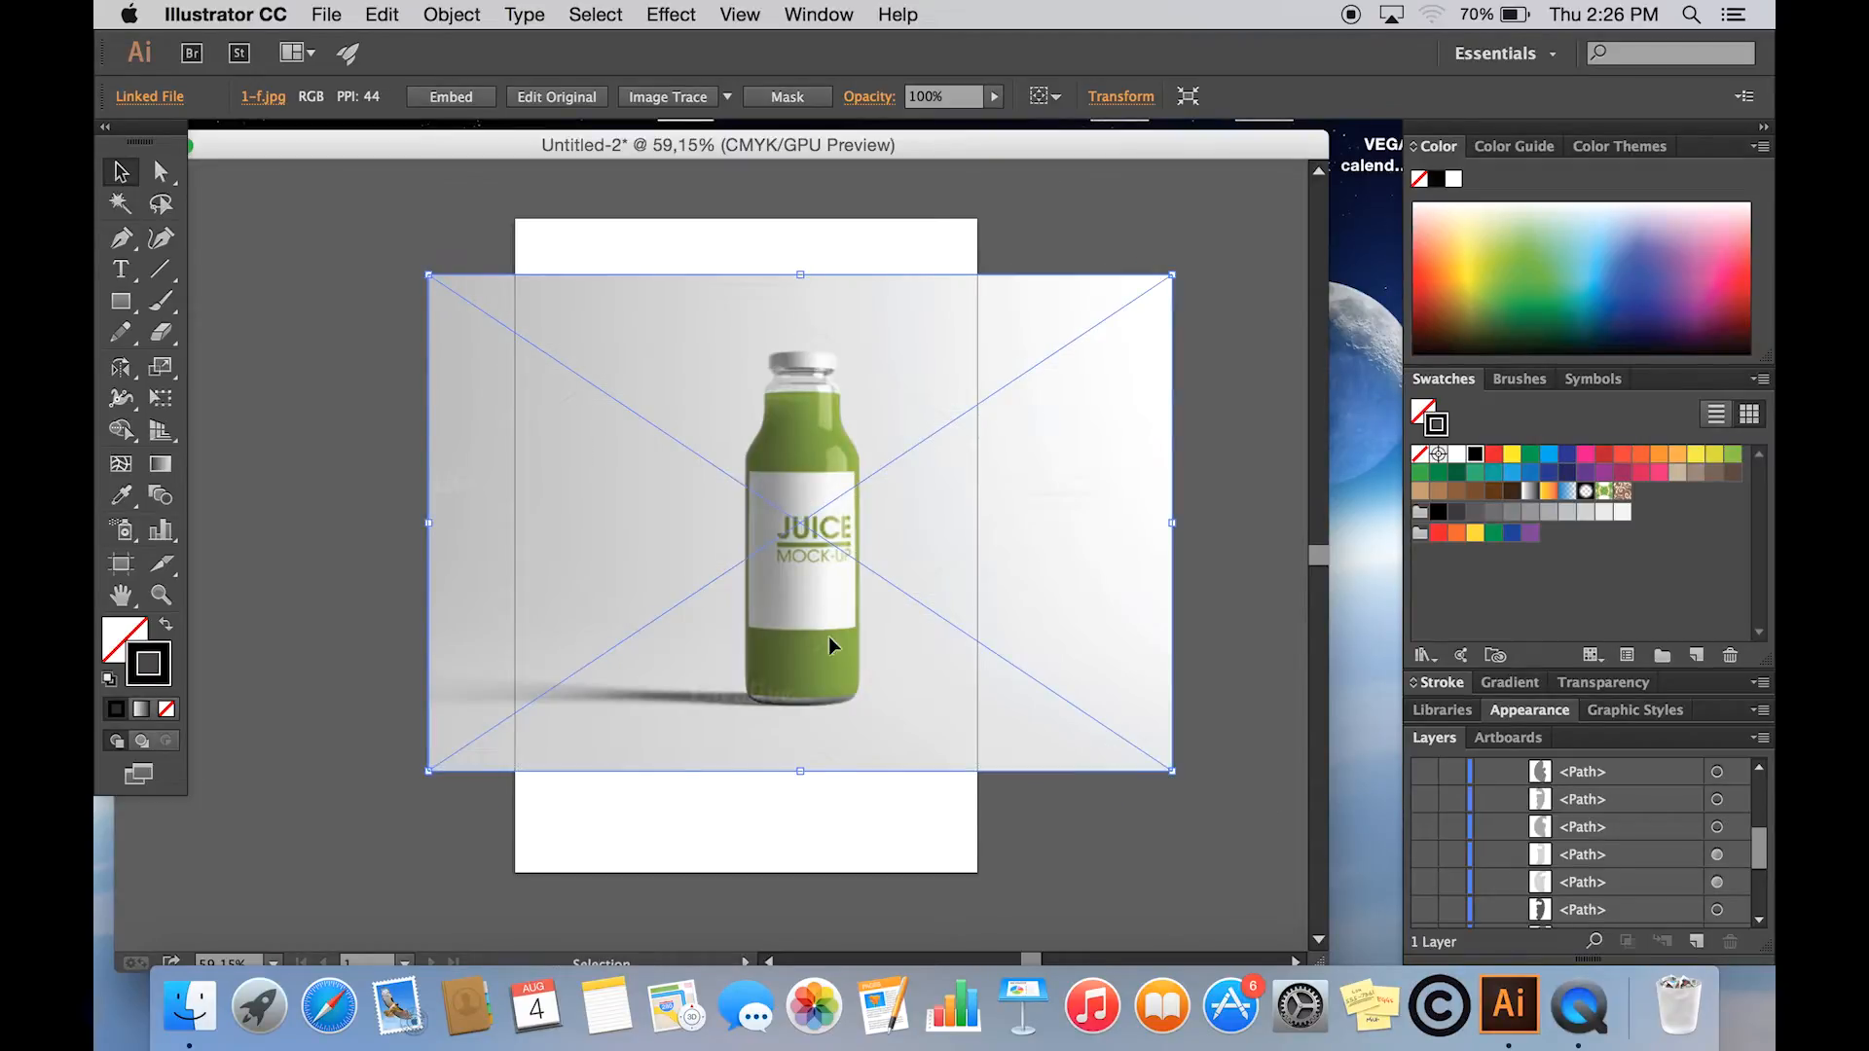
{"action": "left_click_drag", "start_coordinate": [828, 638], "coordinate": [778, 715]}
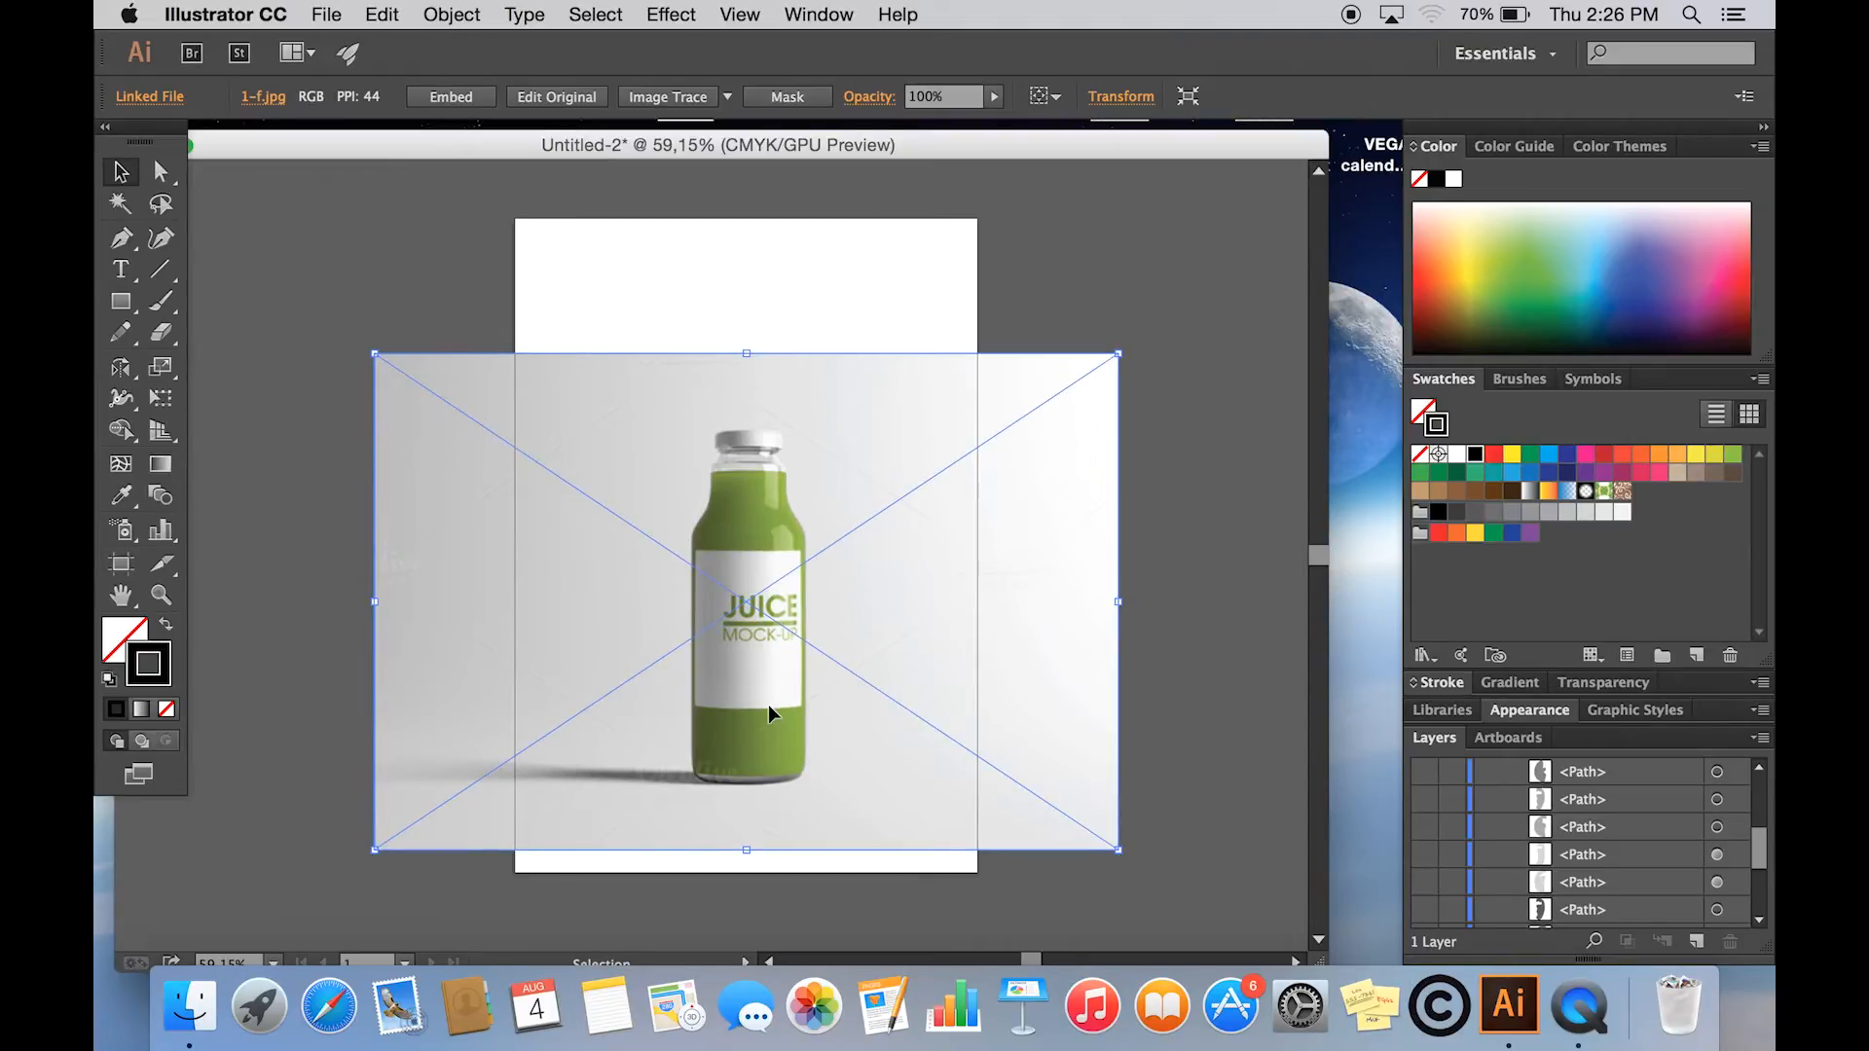
- Trace the left half of the bottle's outline with the Pen tool, from the cap down to the base
{"action": "key", "text": "p"}
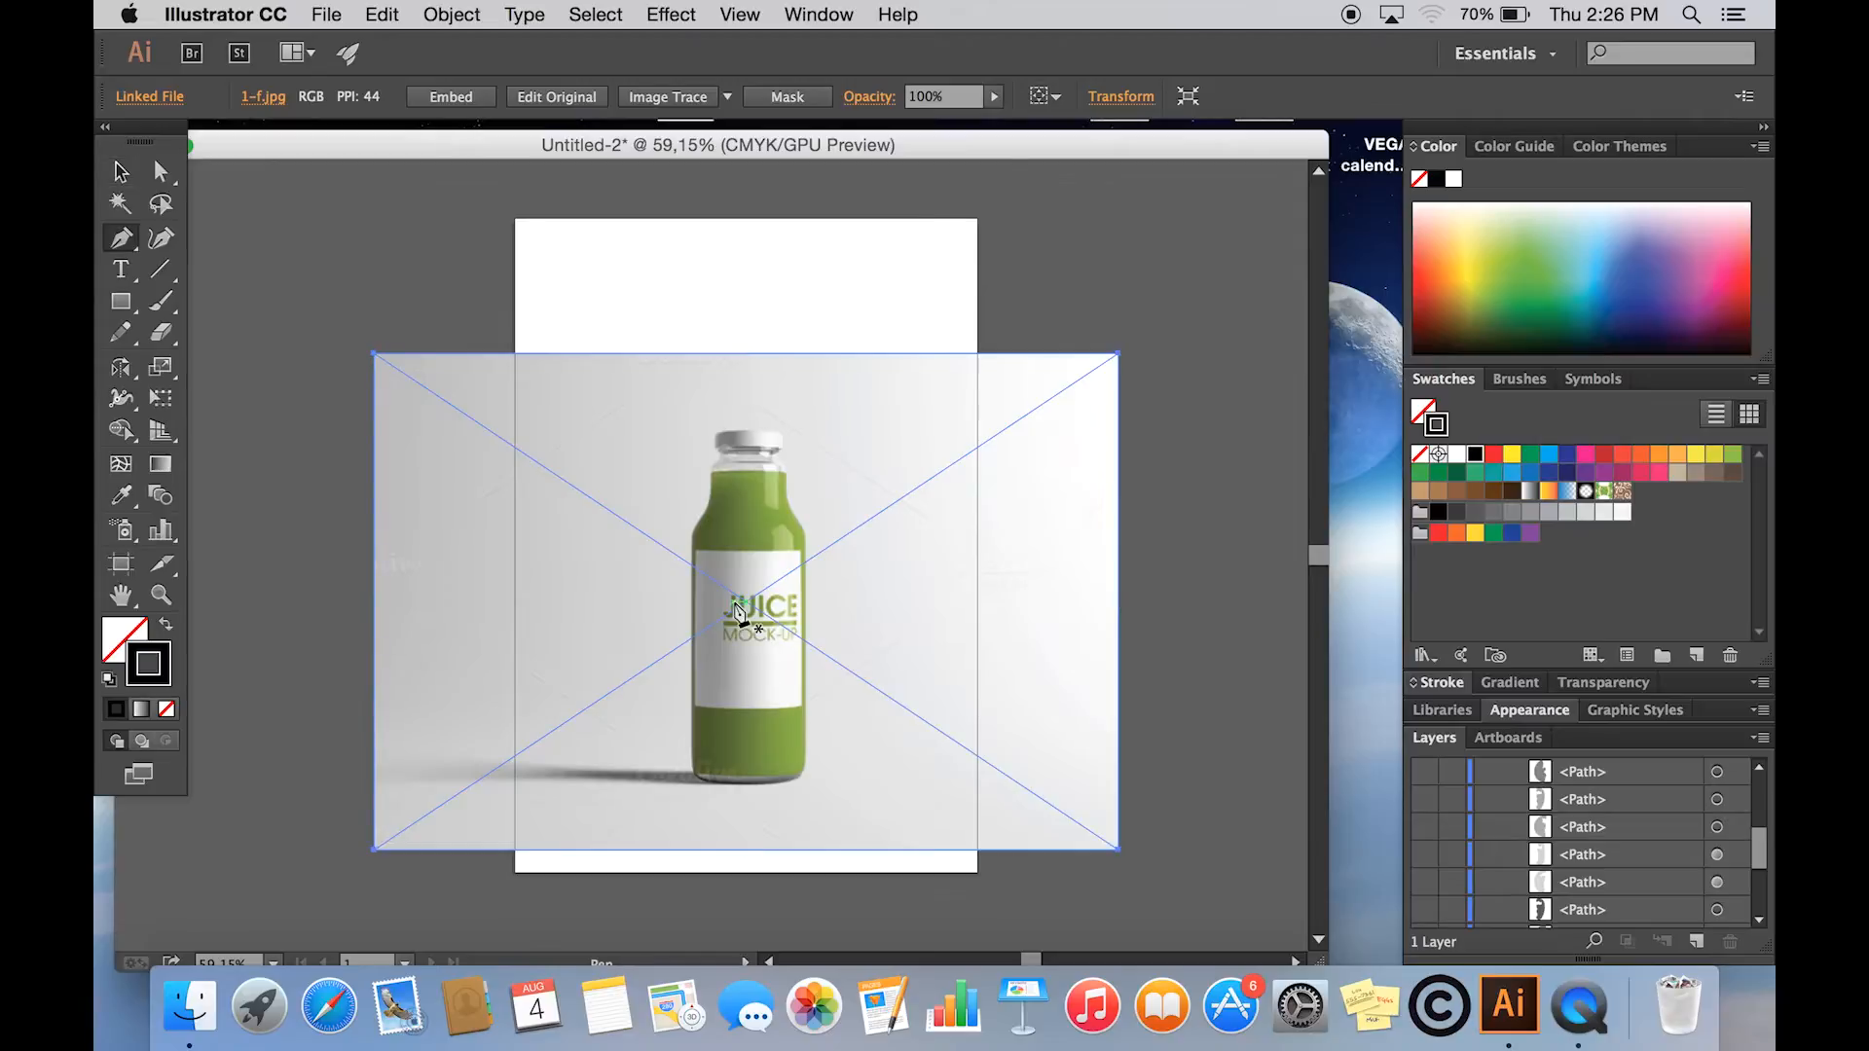
{"action": "scroll", "coordinate": [737, 611], "scroll_direction": "up", "scroll_amount": 5}
{"action": "scroll", "coordinate": [738, 613], "scroll_direction": "up", "scroll_amount": 1}
{"action": "left_click", "coordinate": [721, 347]}
{"action": "left_click", "coordinate": [692, 347]}
{"action": "left_click_drag", "start_coordinate": [686, 365], "coordinate": [701, 423]}
{"action": "left_click", "coordinate": [679, 395]}
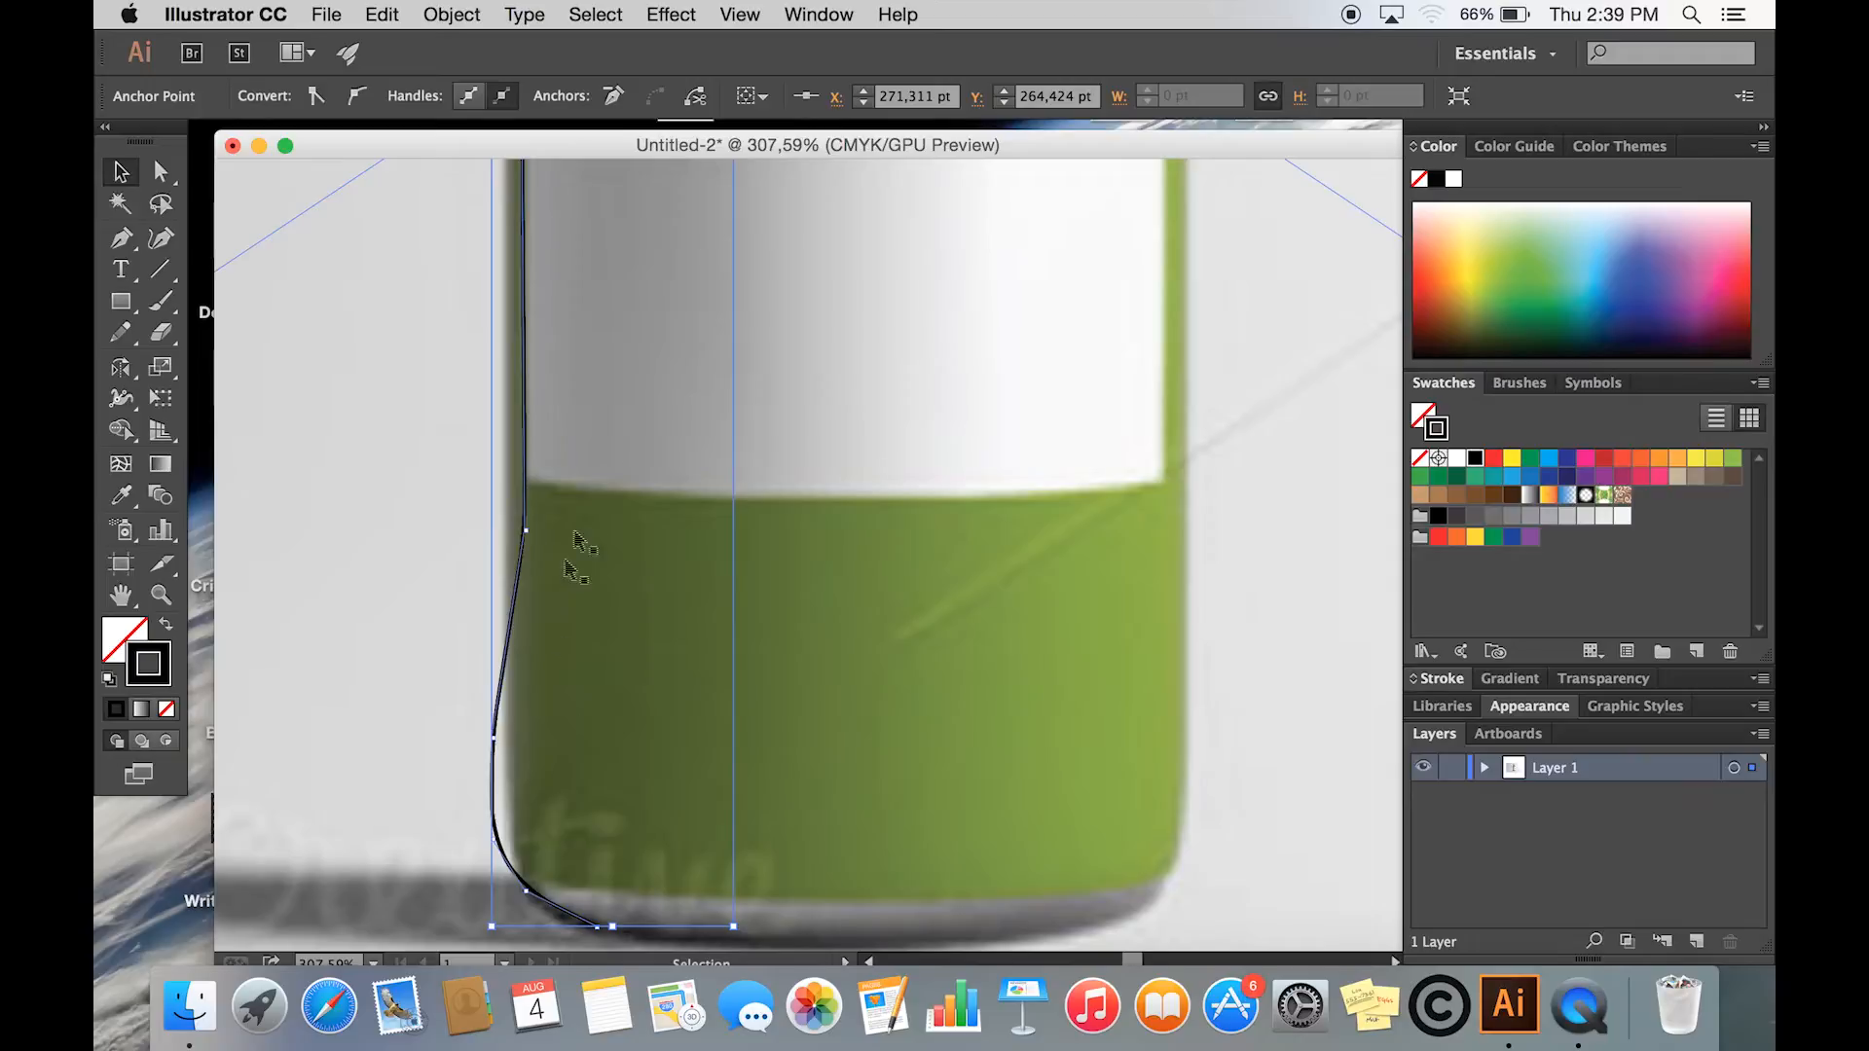
- Delete the bottle reference photo, keeping the traced half outline
{"action": "scroll", "coordinate": [692, 288], "scroll_direction": "up", "scroll_amount": 5}
{"action": "scroll", "coordinate": [692, 279], "scroll_direction": "up", "scroll_amount": 8}
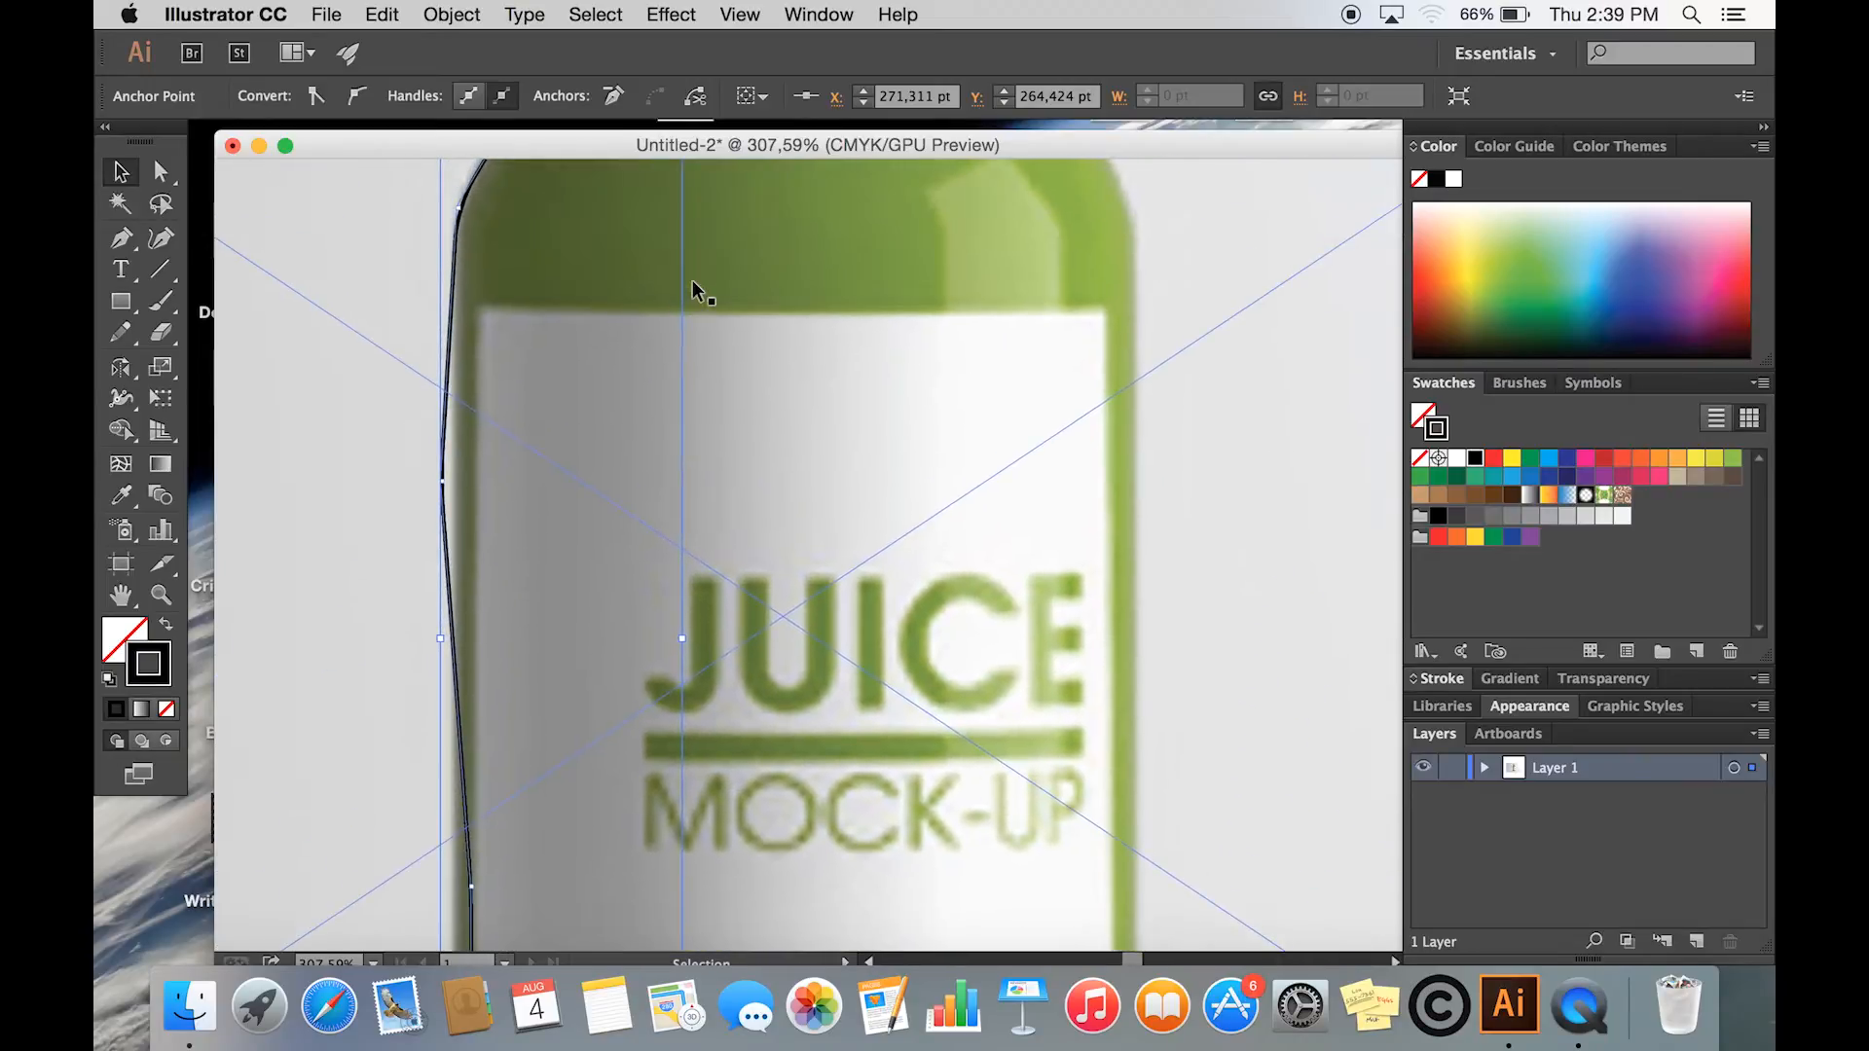
{"action": "left_click", "coordinate": [995, 386]}
{"action": "key", "text": "Delete"}
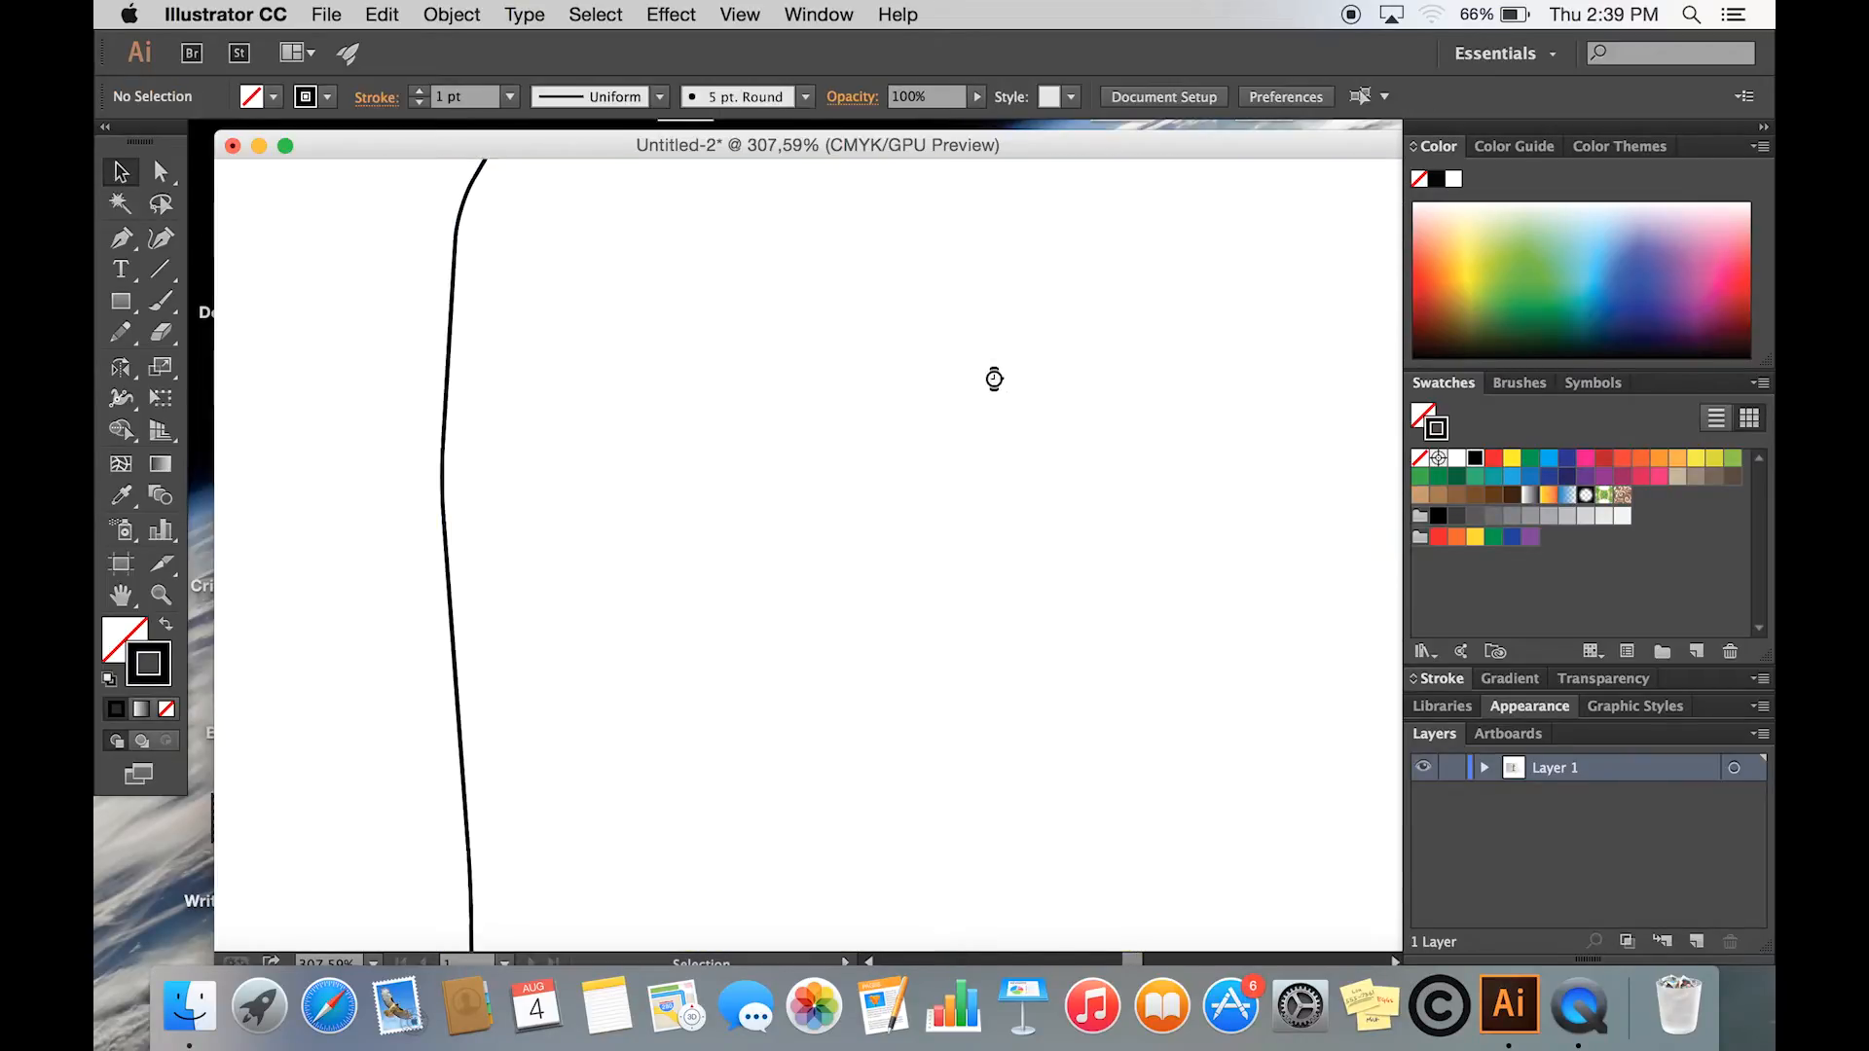
- Reflect a copy of the half outline across a vertical axis to form the bottle's right side
{"action": "scroll", "coordinate": [989, 378], "scroll_direction": "down", "scroll_amount": 6}
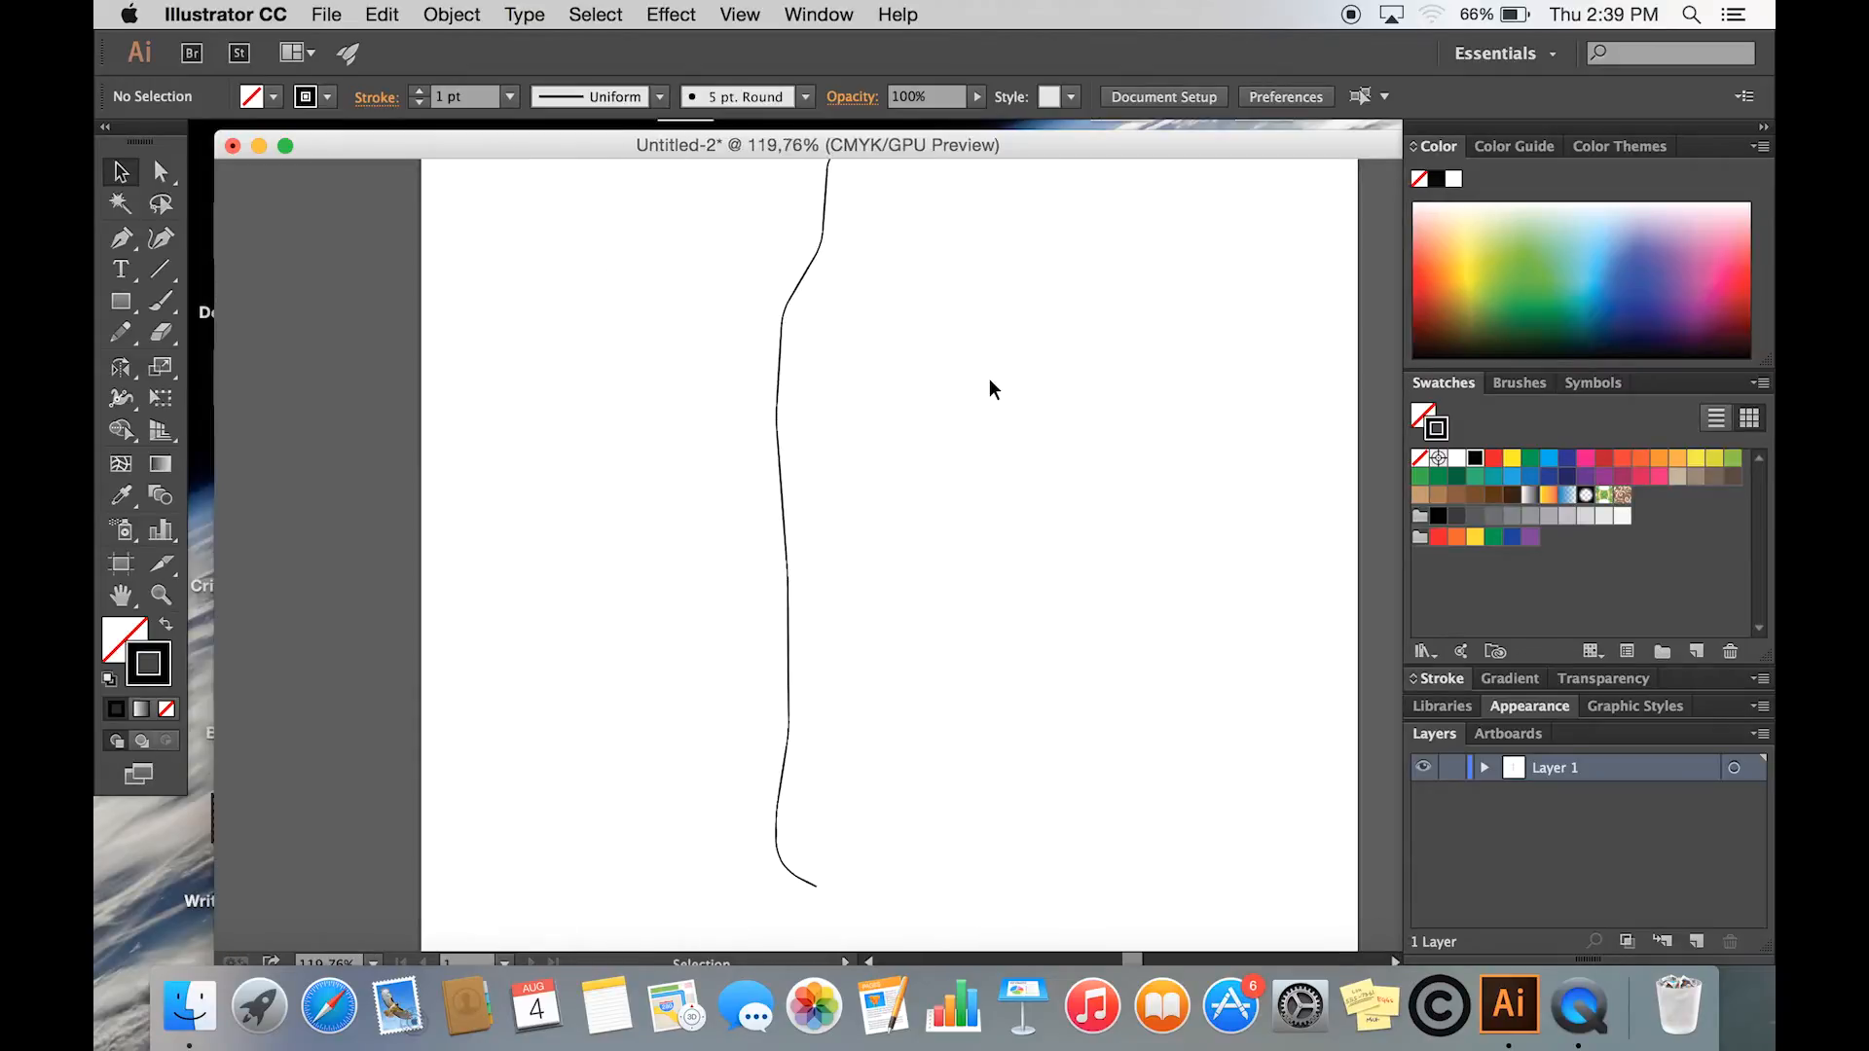
{"action": "scroll", "coordinate": [989, 382], "scroll_direction": "down", "scroll_amount": 2}
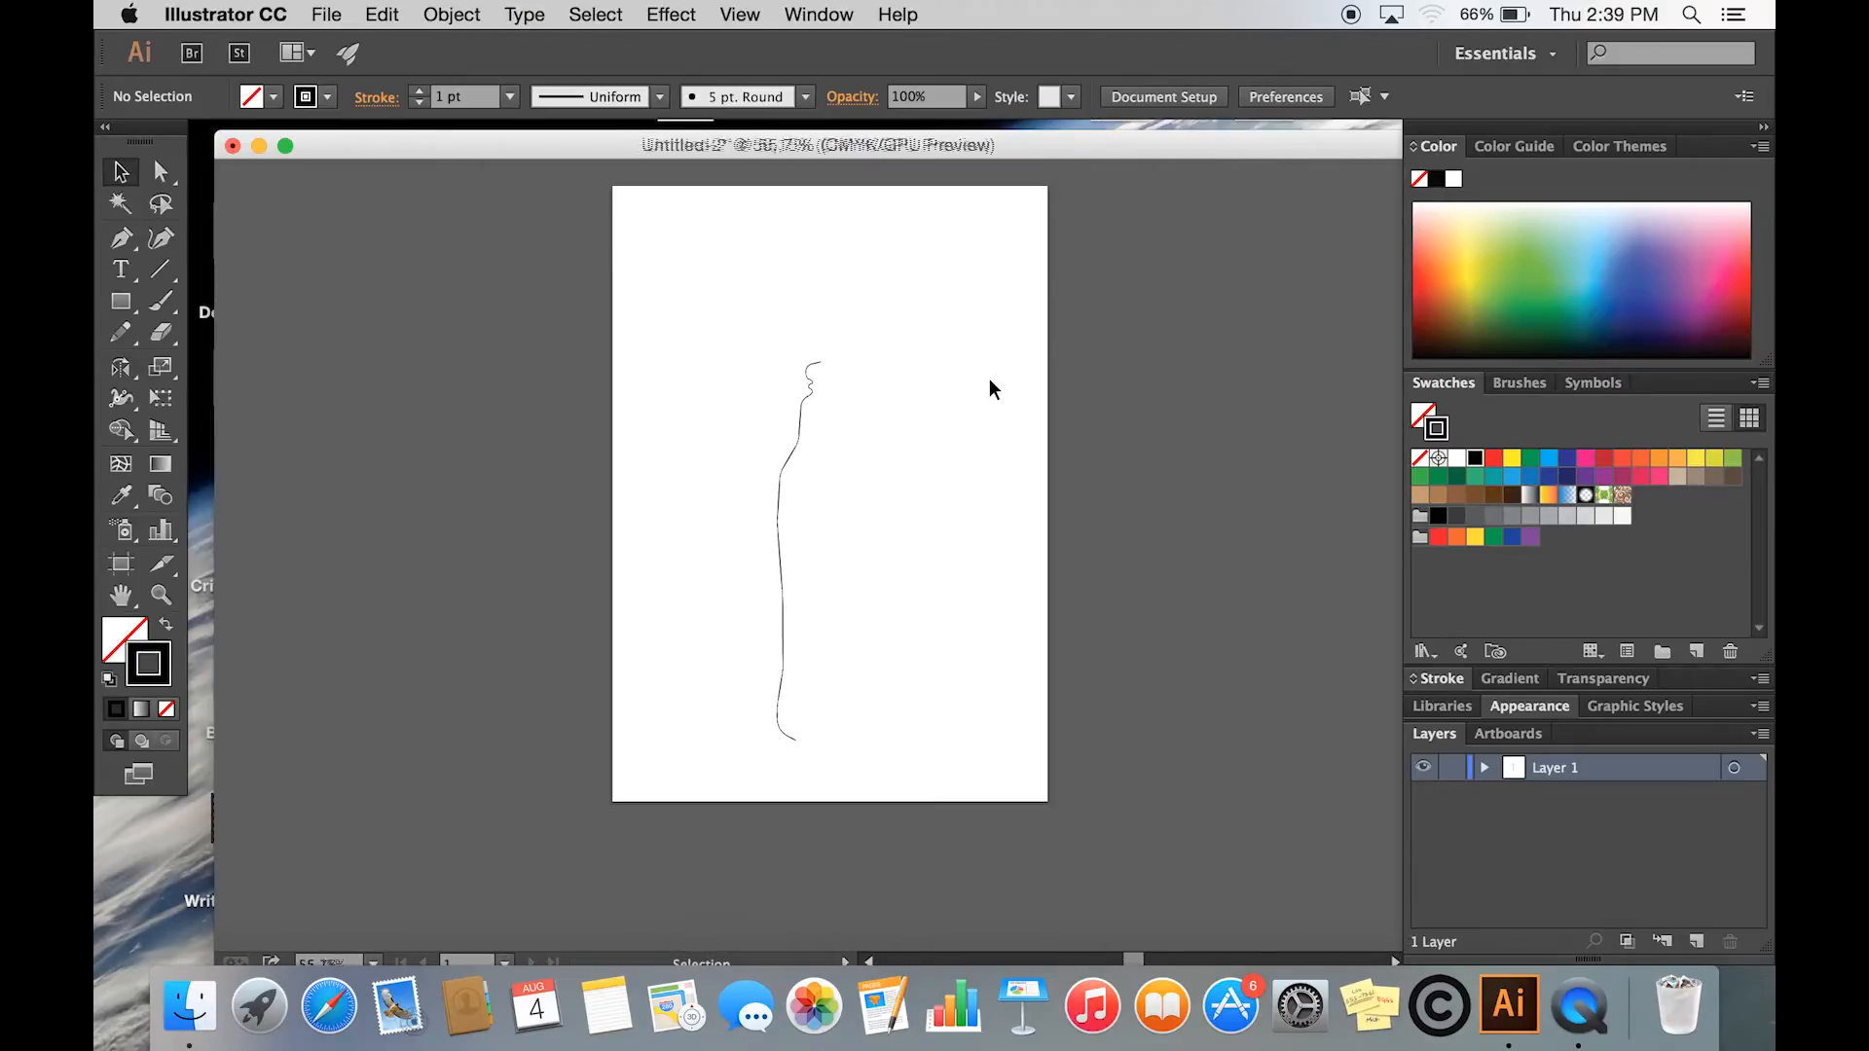
{"action": "left_click_drag", "start_coordinate": [765, 347], "coordinate": [824, 751]}
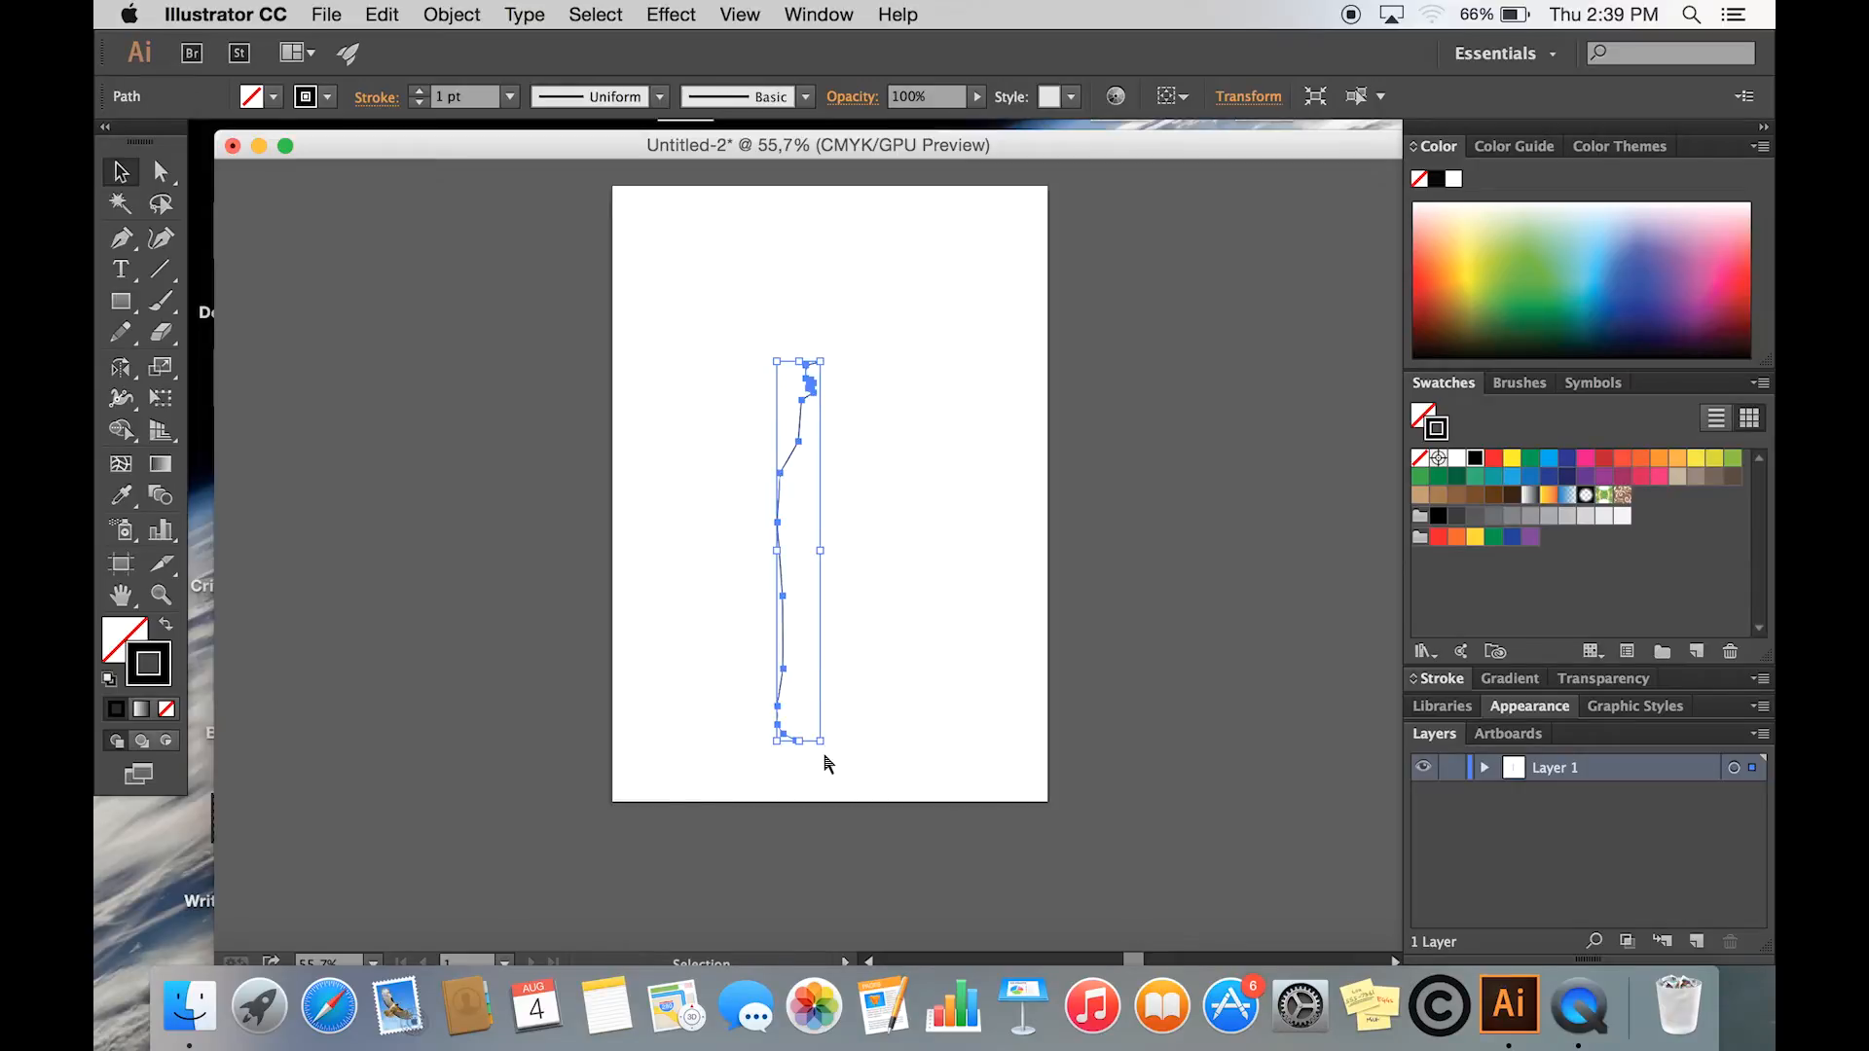
{"action": "key", "text": "a"}
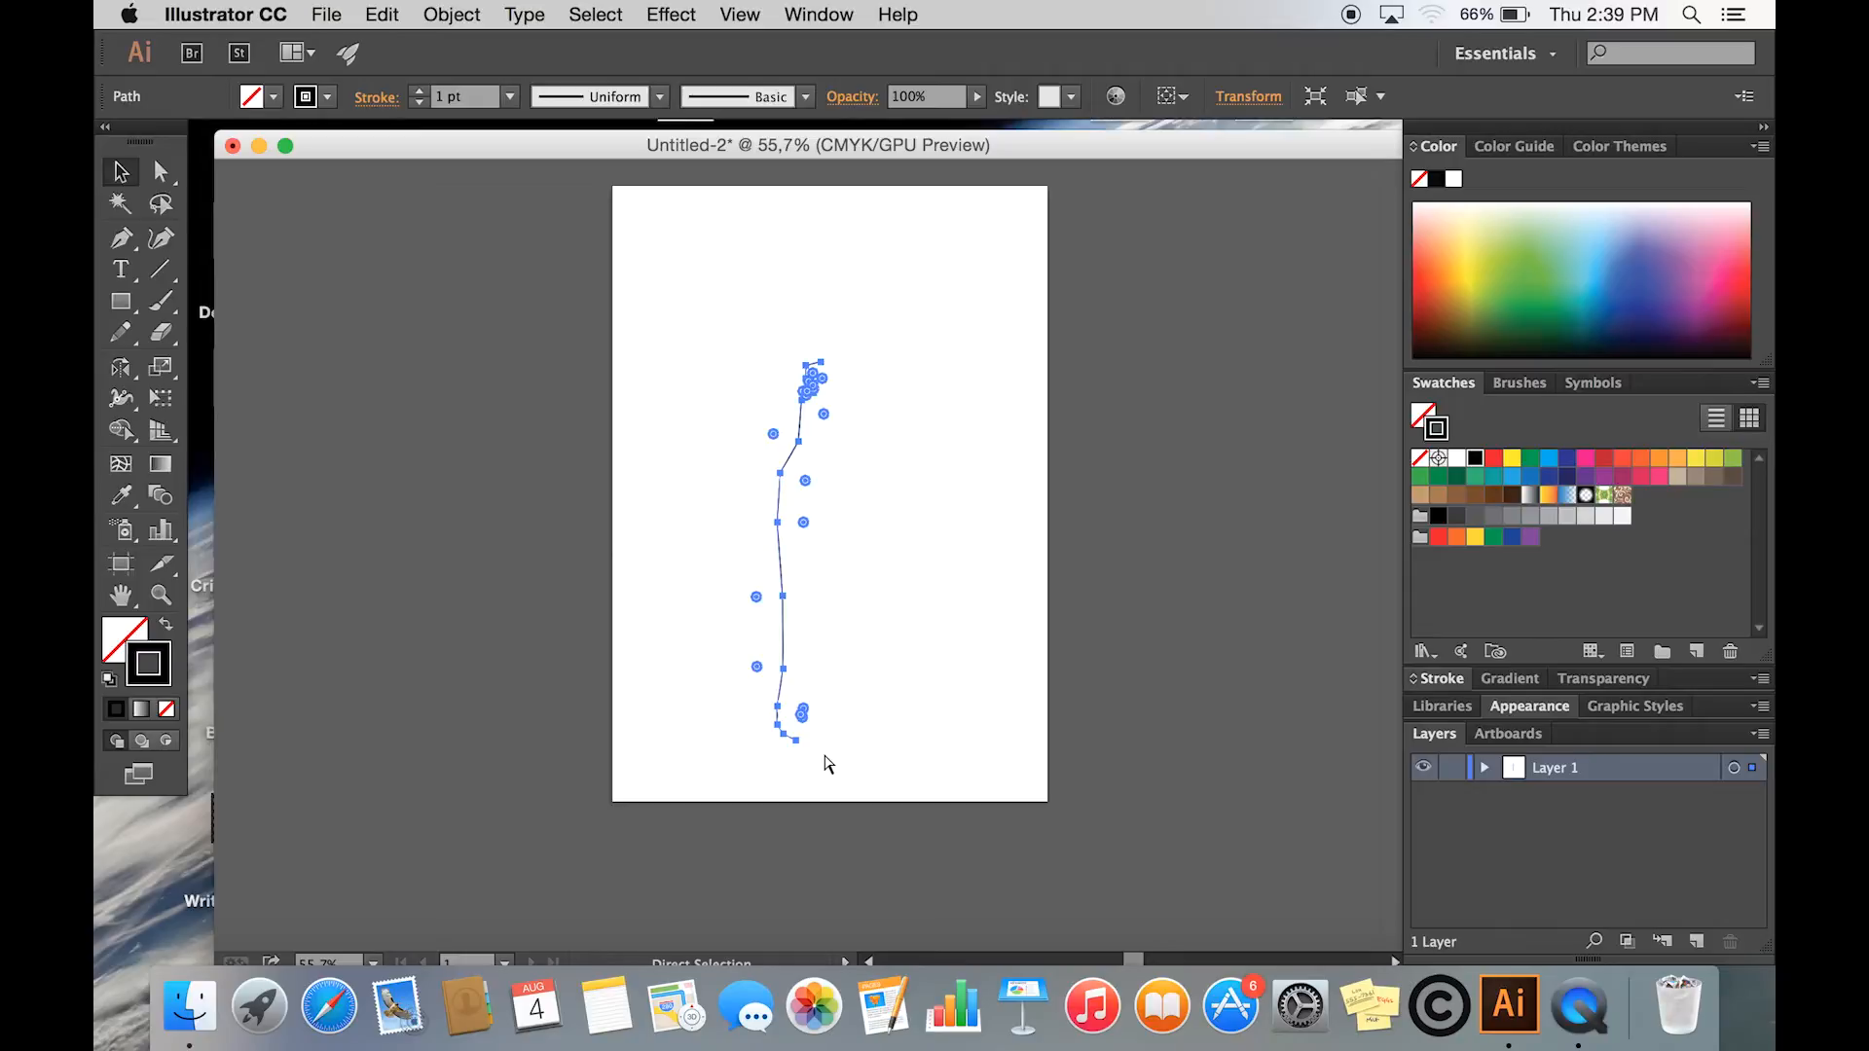
{"action": "key", "text": "v"}
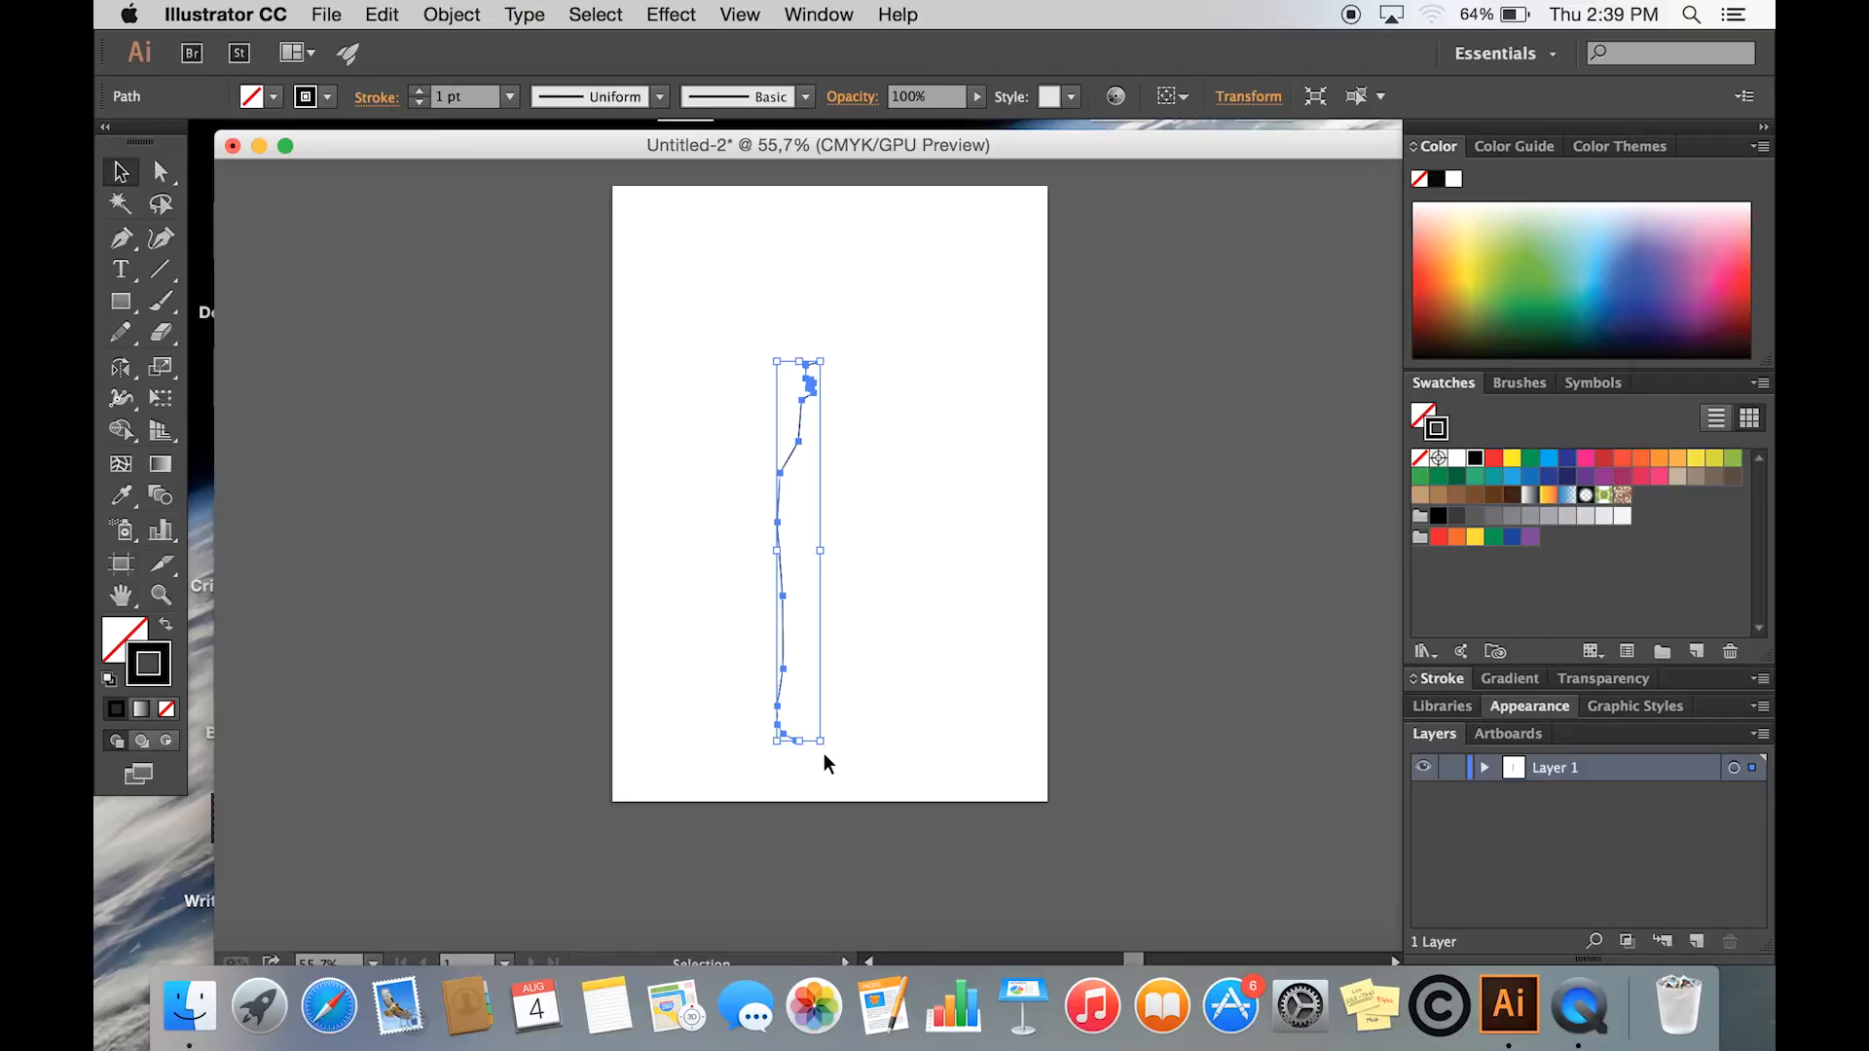
{"action": "key", "text": "o"}
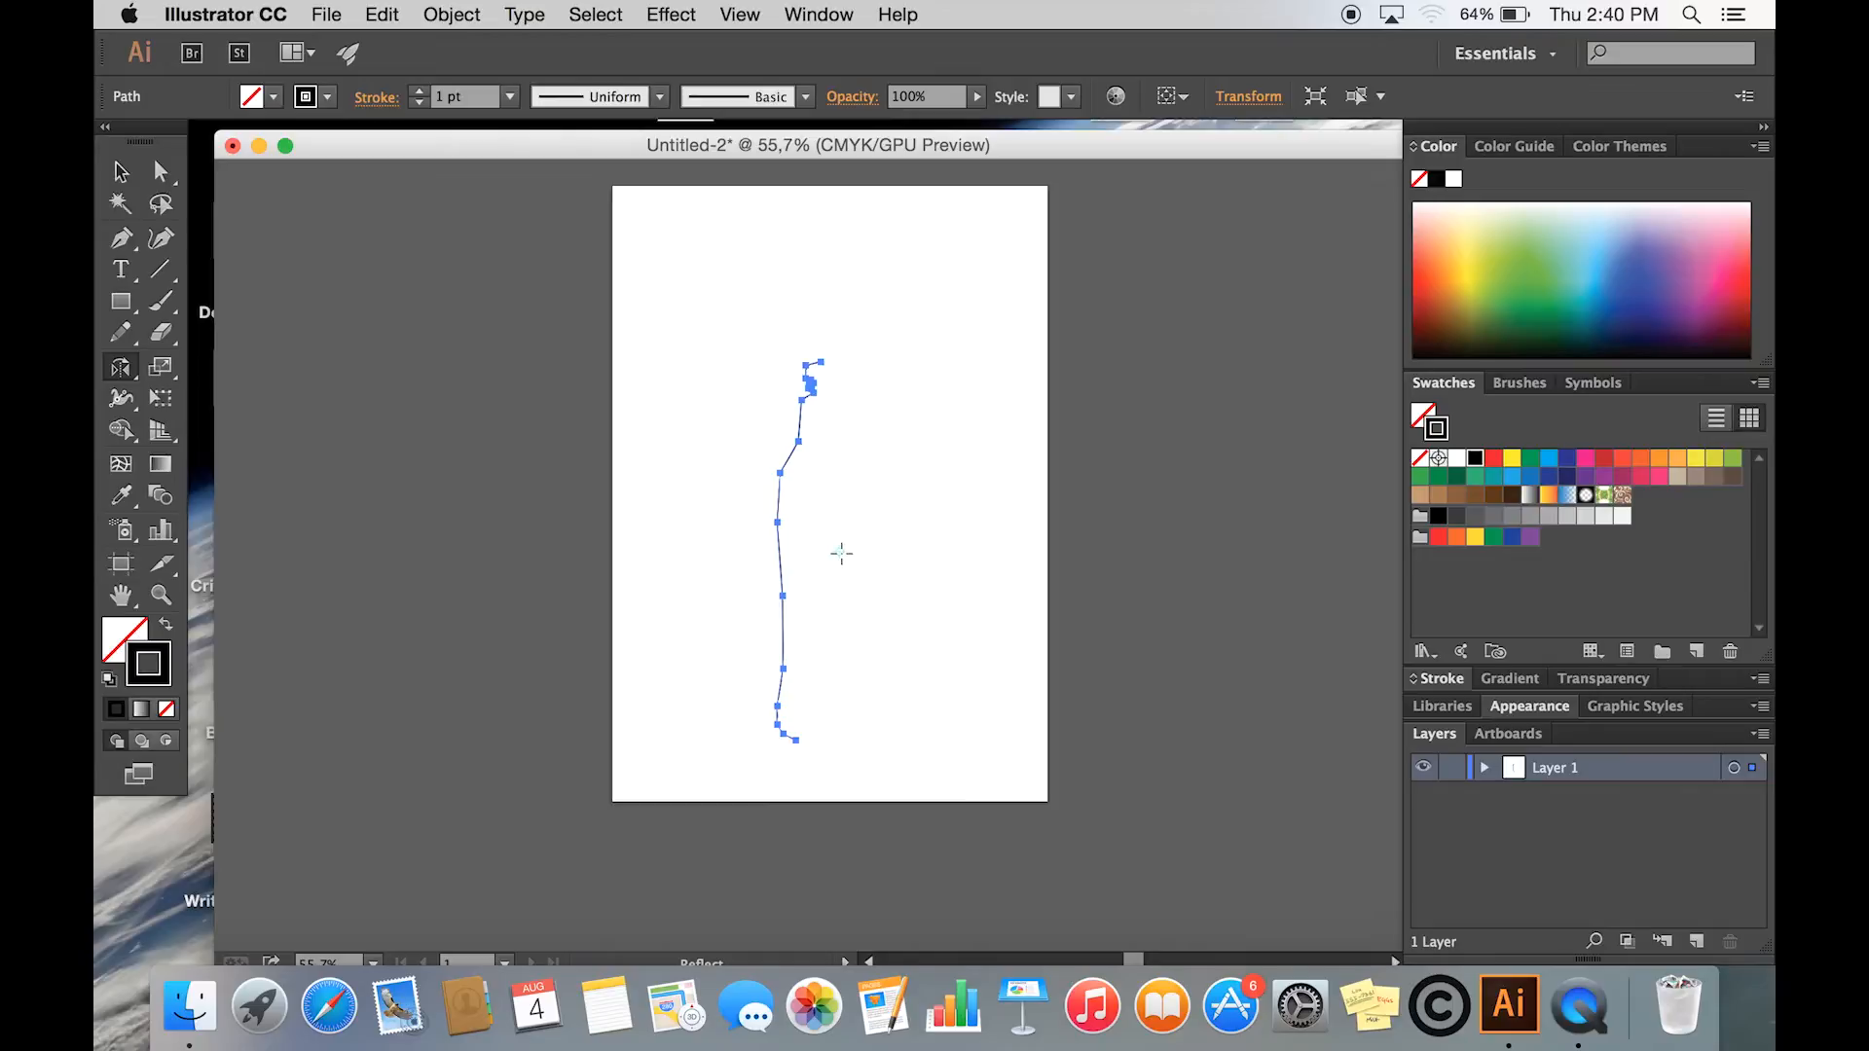
{"action": "mouse_move", "coordinate": [839, 552]}
{"action": "left_mouse_down"}
{"action": "mouse_move", "coordinate": [767, 538]}
{"action": "mouse_move", "coordinate": [869, 550]}
{"action": "left_mouse_up"}
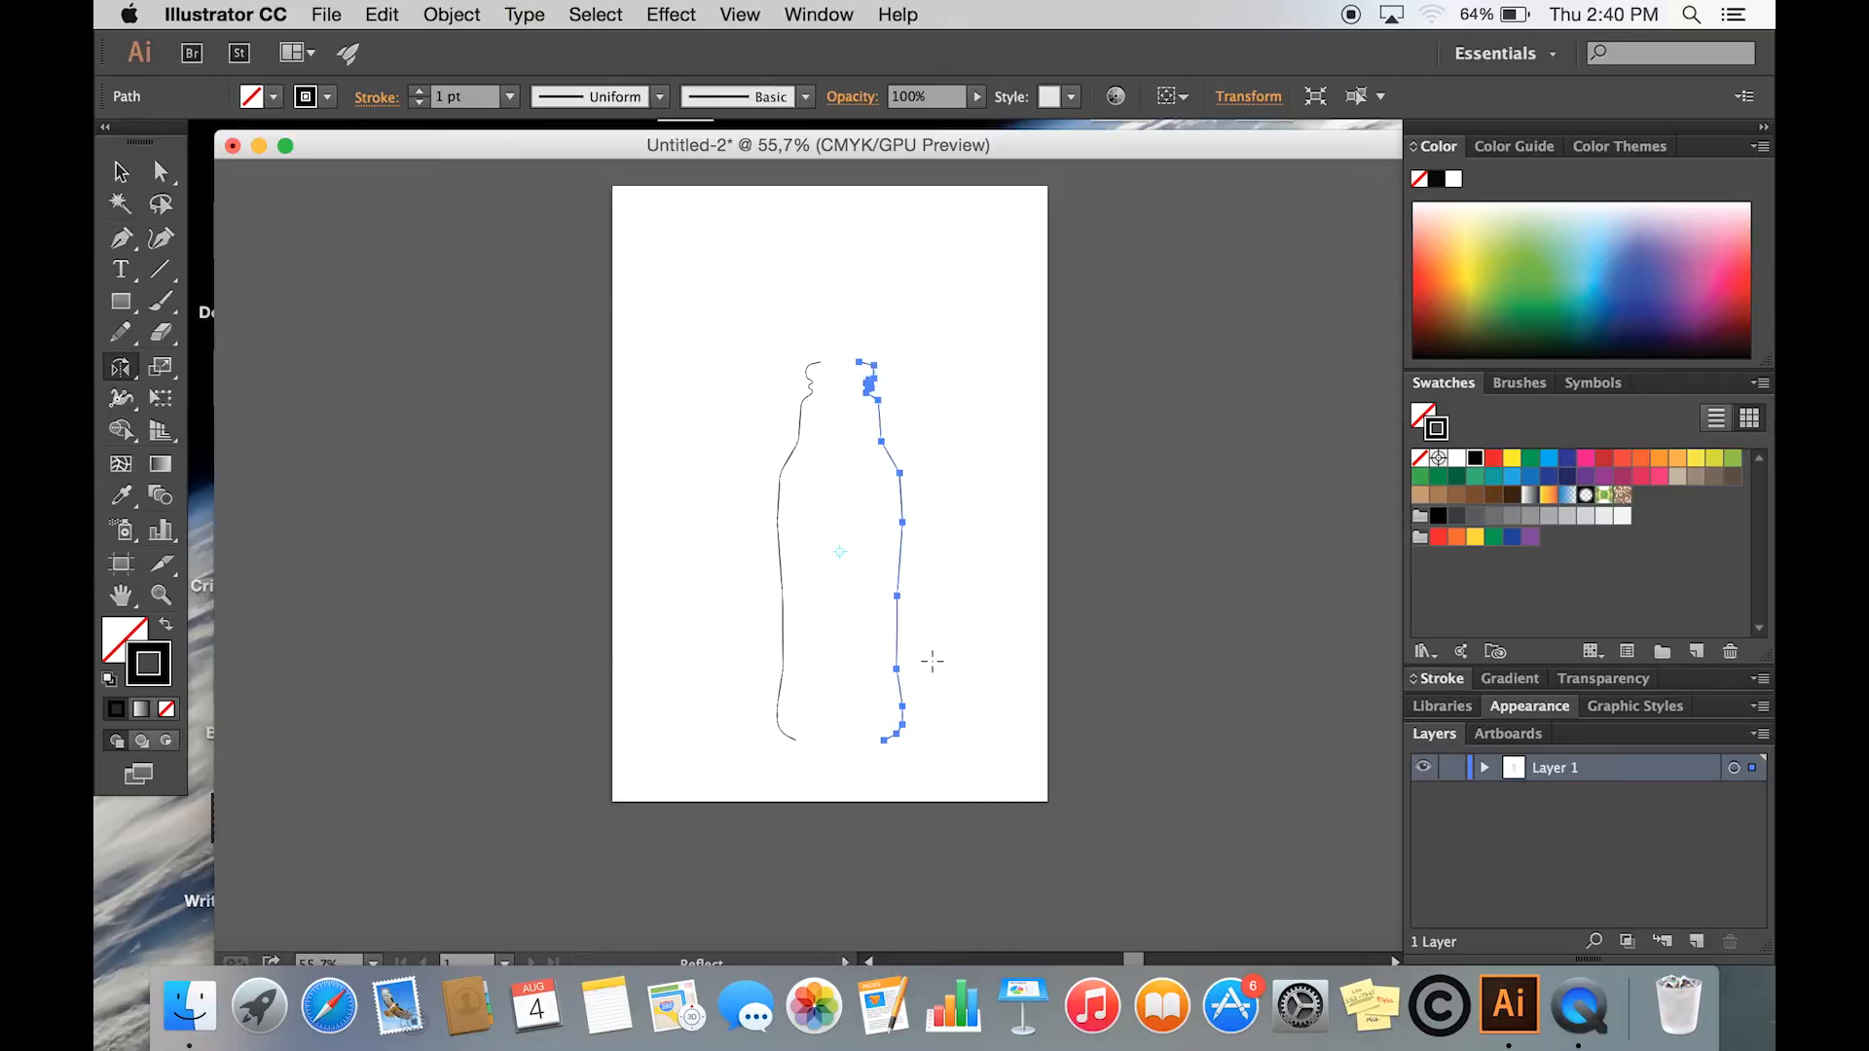
- Select both bottle halves and move them to the horizontal centre of the artboard
{"action": "left_click", "coordinate": [121, 172]}
{"action": "left_click_drag", "start_coordinate": [776, 353], "coordinate": [922, 758]}
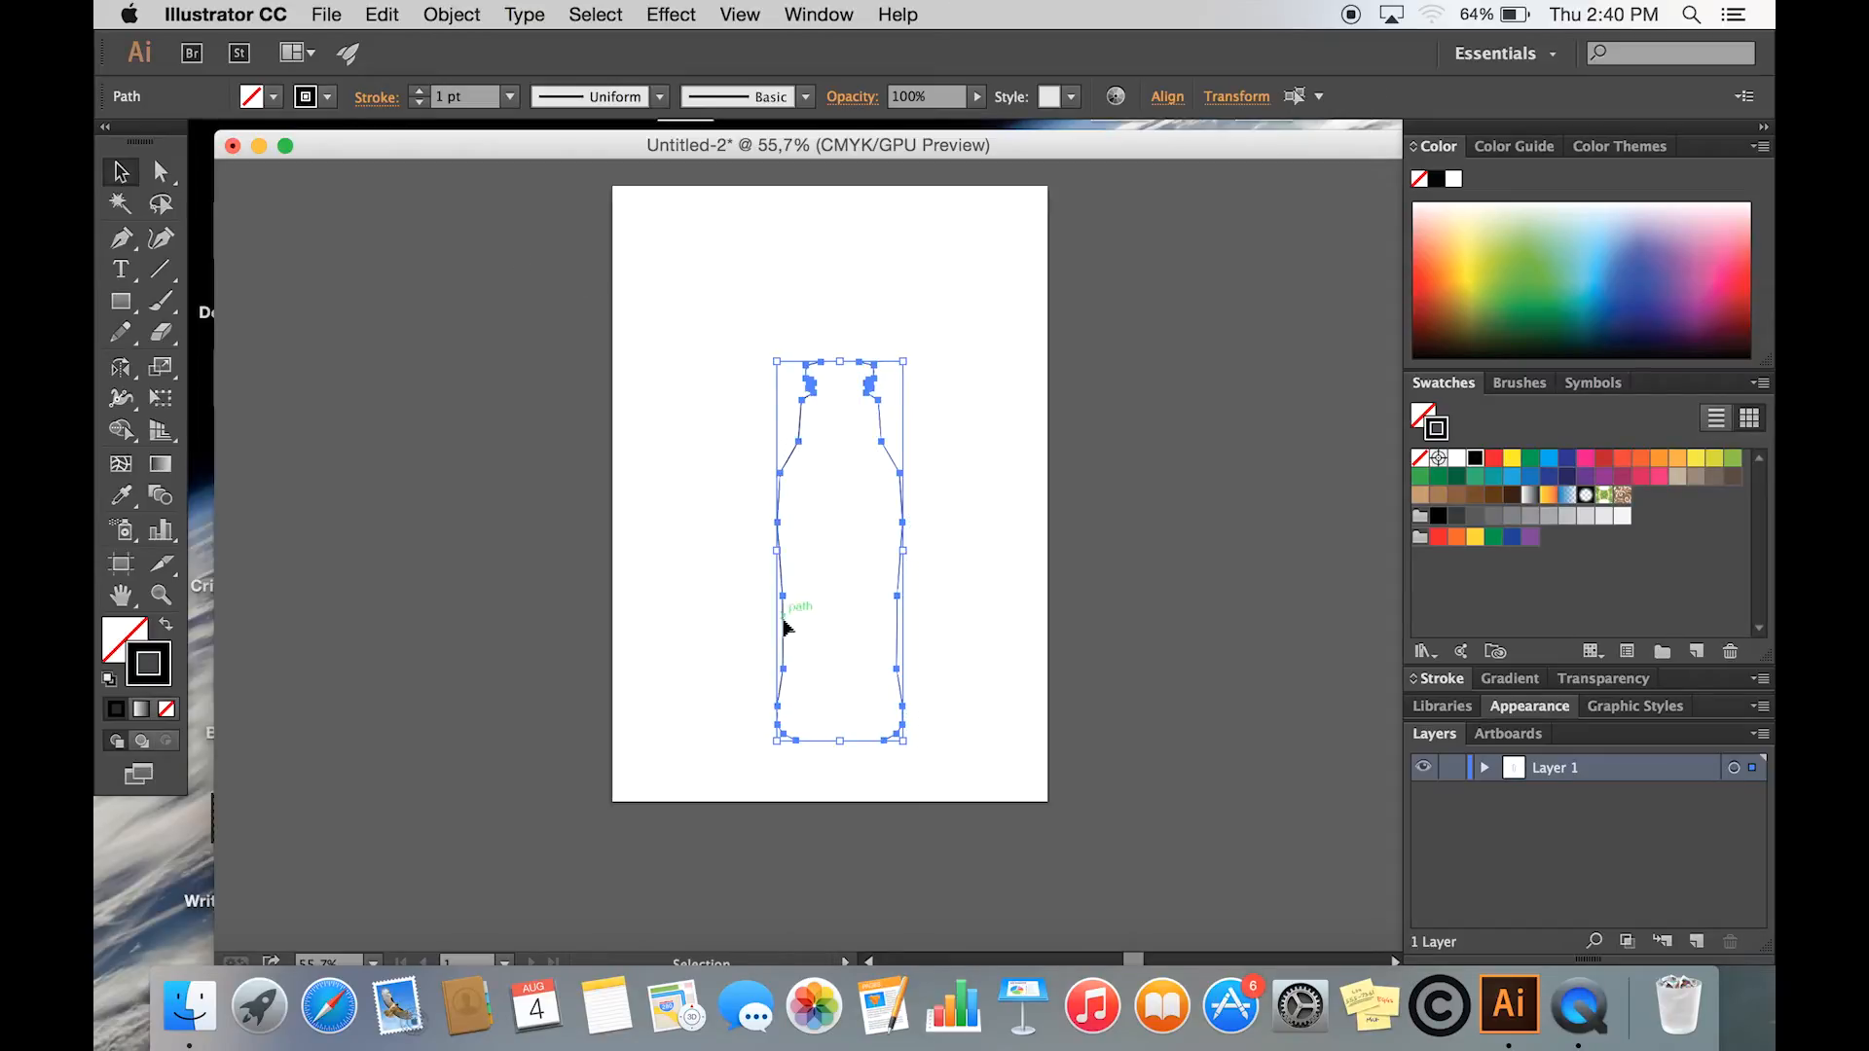
{"action": "left_click_drag", "start_coordinate": [783, 623], "coordinate": [762, 624]}
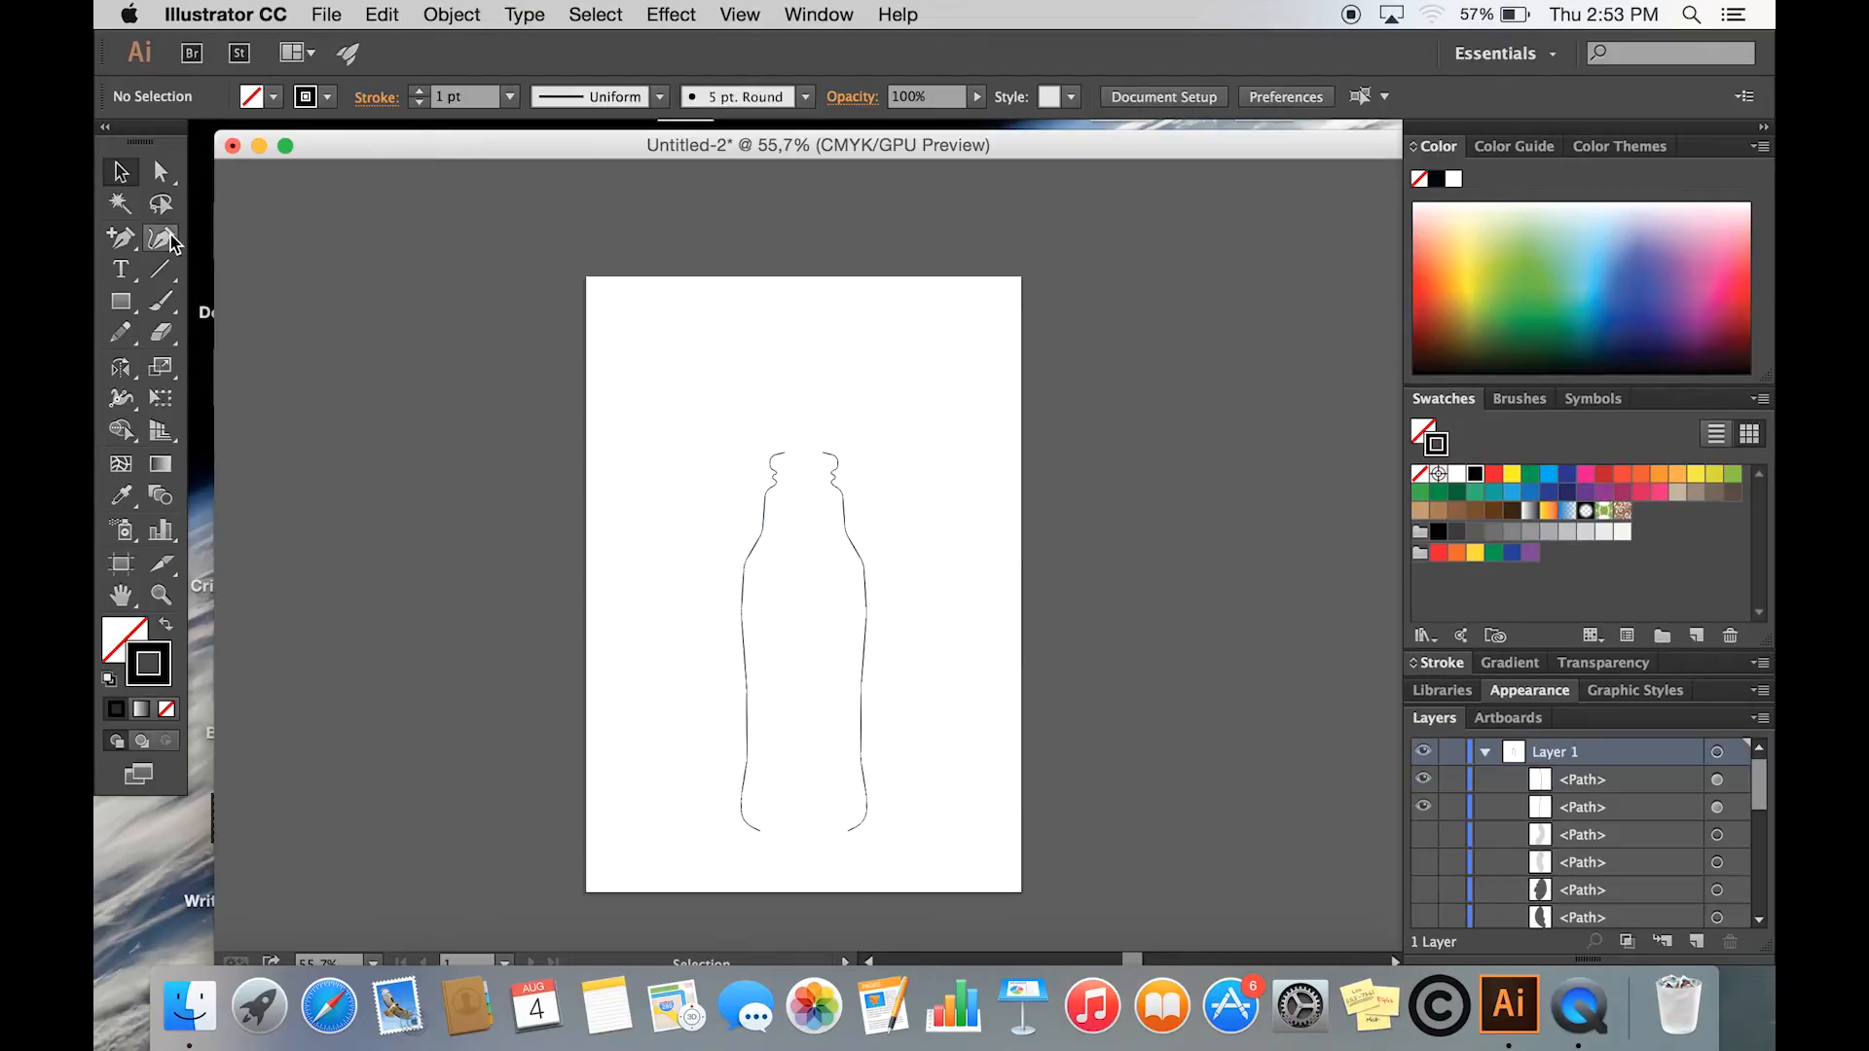
- Extend the left bottle outline with the Curvature tool into a closed shape looping around the artboard's left side, then deselect it
{"action": "left_click", "coordinate": [166, 239]}
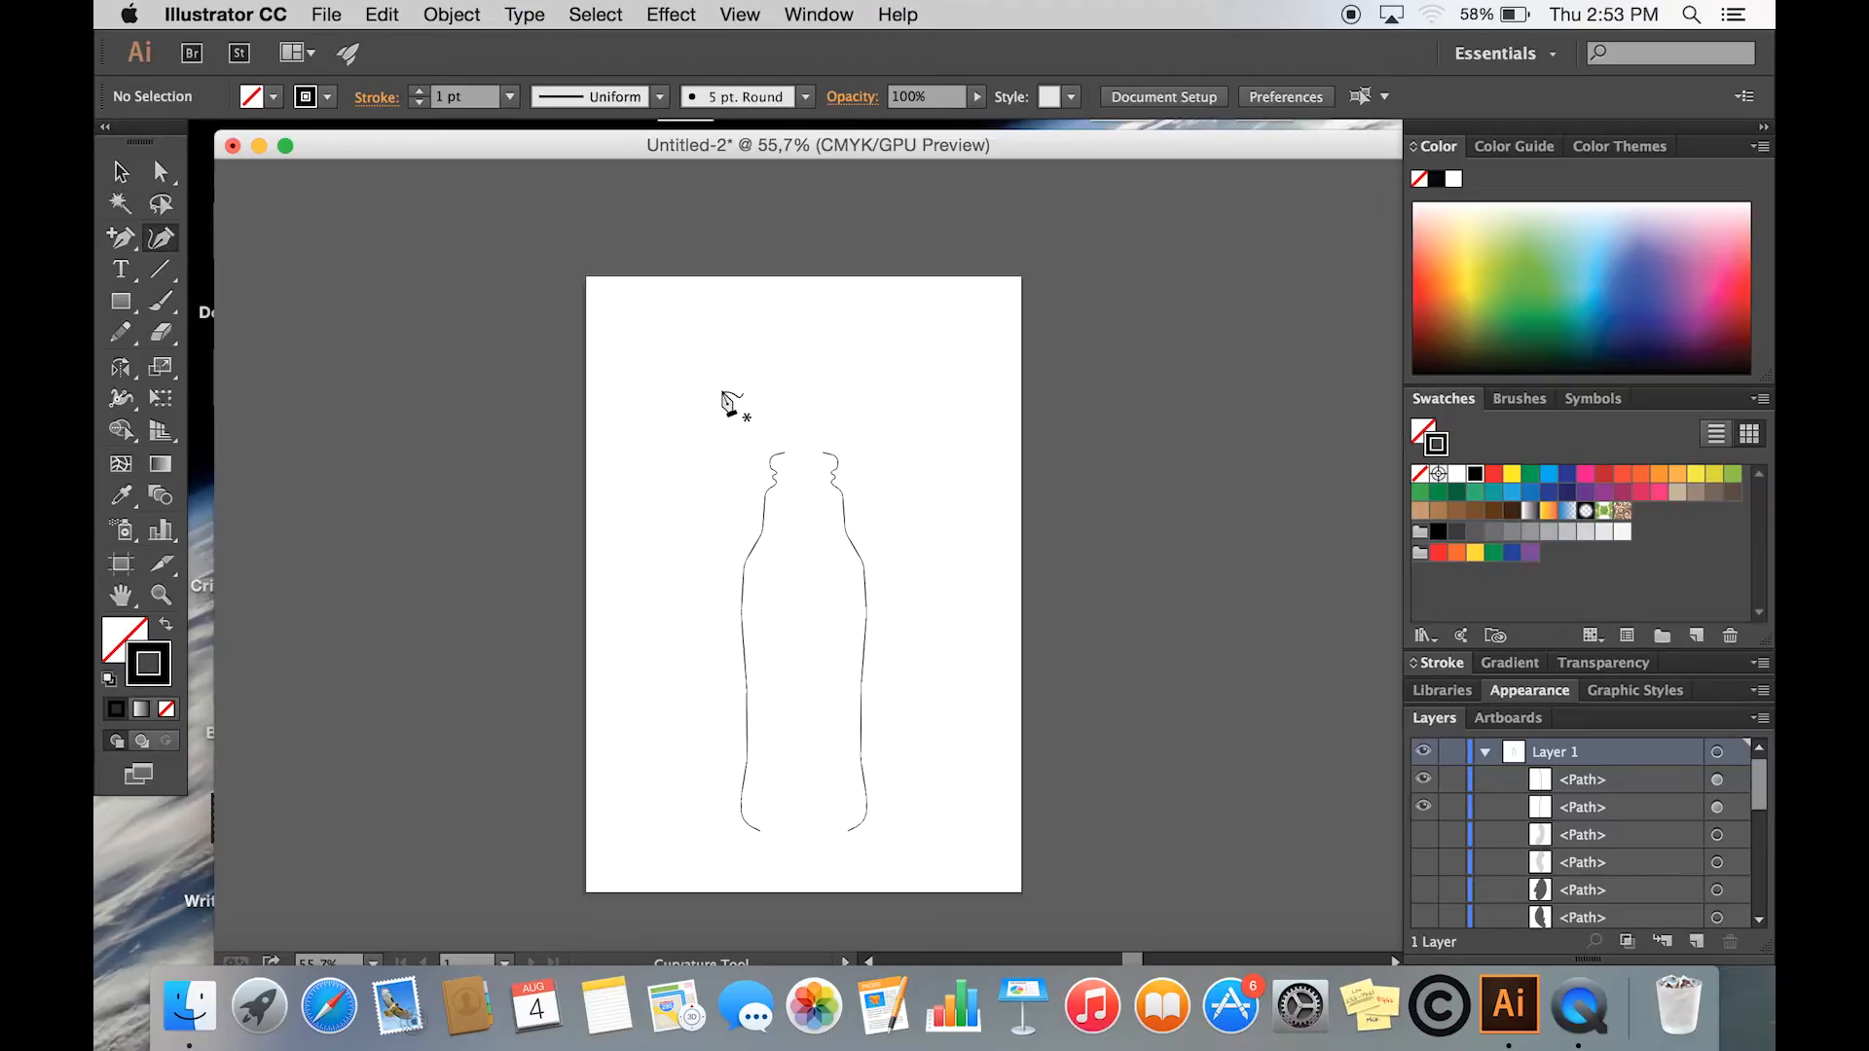
{"action": "left_click", "coordinate": [789, 452]}
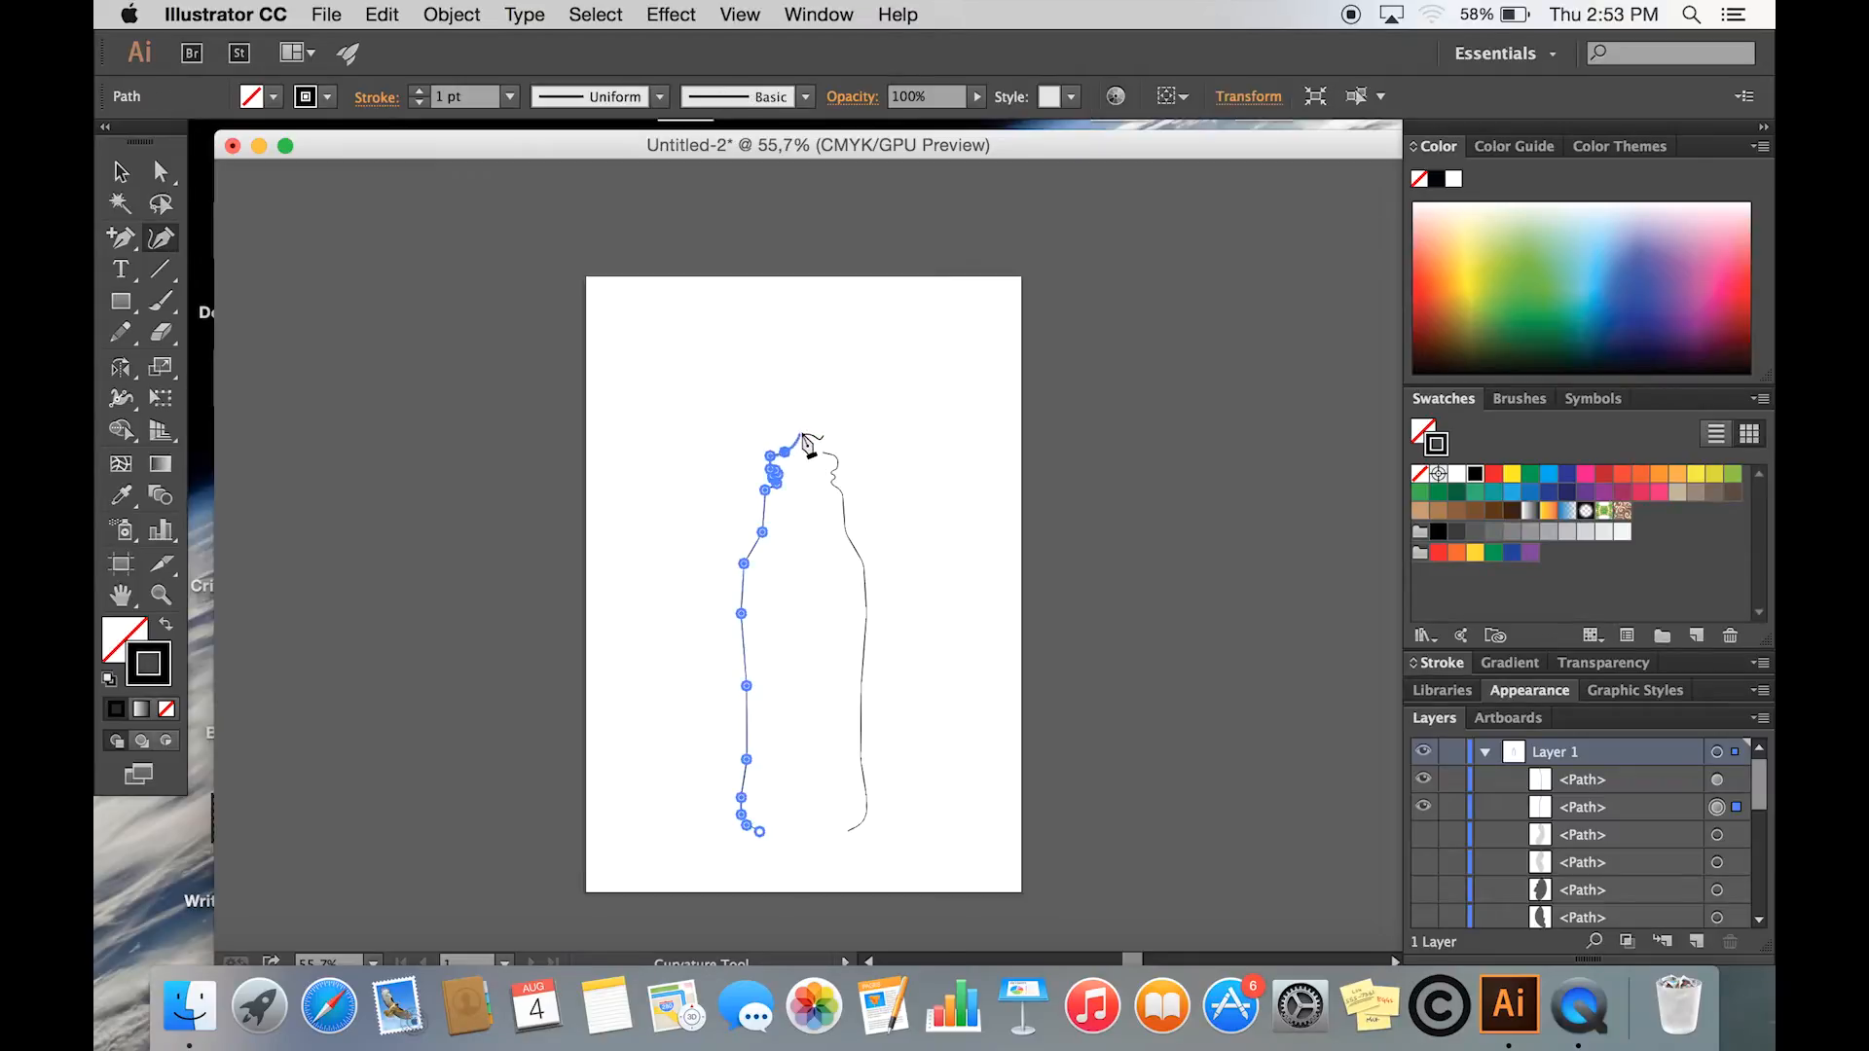
{"action": "left_click", "coordinate": [749, 421]}
{"action": "left_click", "coordinate": [709, 429]}
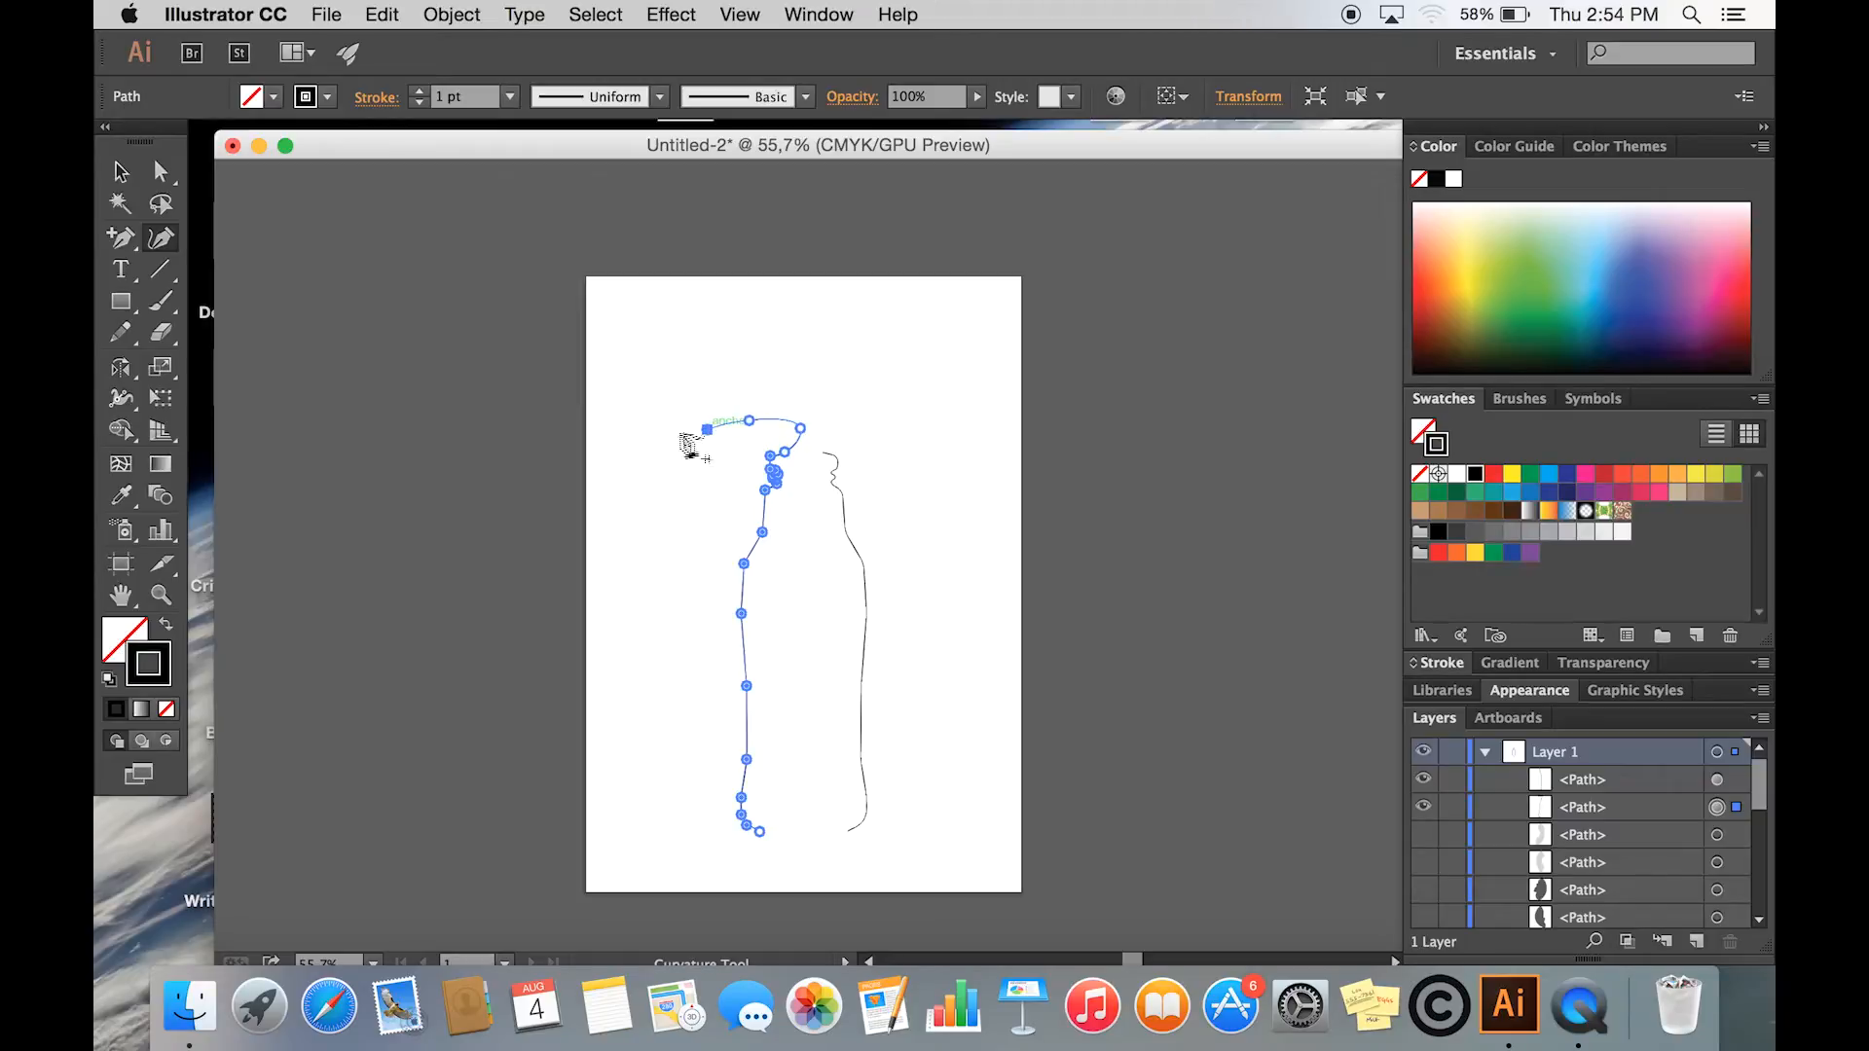
{"action": "left_click", "coordinate": [629, 412]}
{"action": "left_click", "coordinate": [611, 371]}
{"action": "left_click", "coordinate": [645, 339]}
{"action": "left_click", "coordinate": [676, 304]}
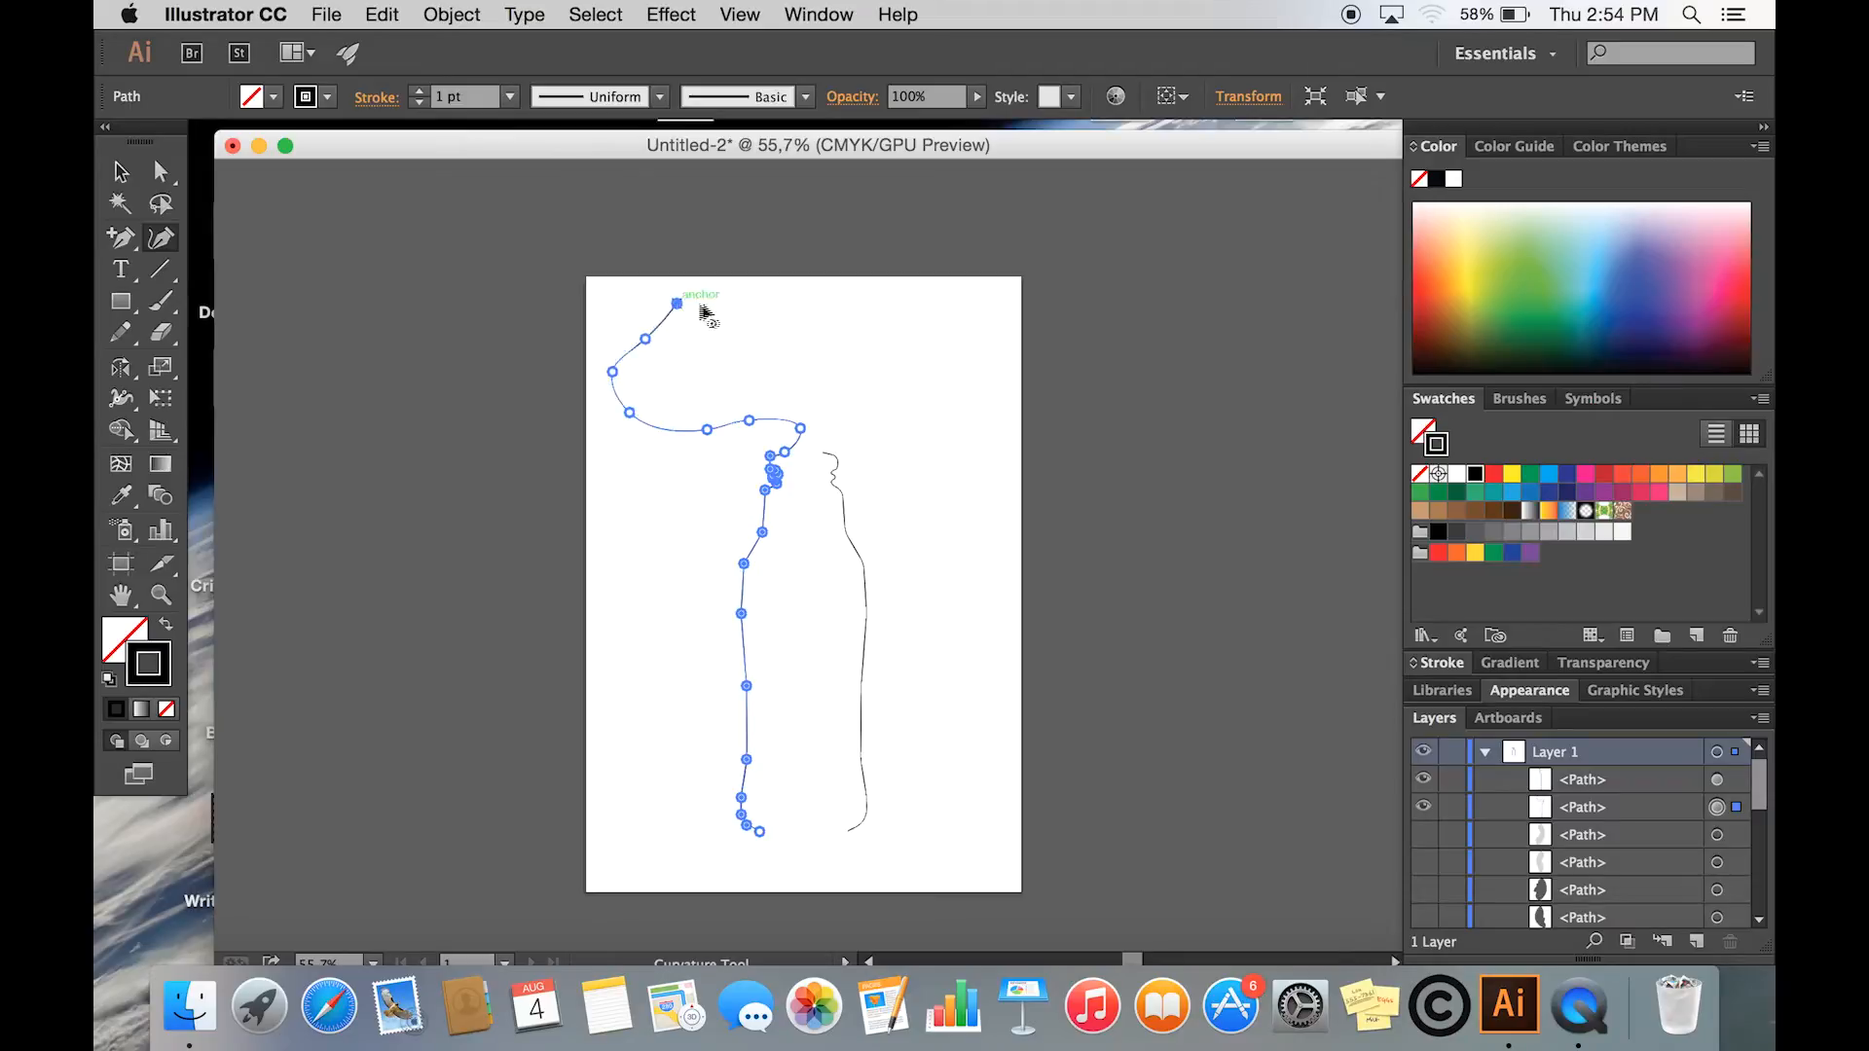
{"action": "left_click", "coordinate": [735, 321]}
{"action": "left_click", "coordinate": [793, 327]}
{"action": "left_click", "coordinate": [803, 255]}
{"action": "left_click", "coordinate": [671, 247]}
{"action": "left_click", "coordinate": [550, 247]}
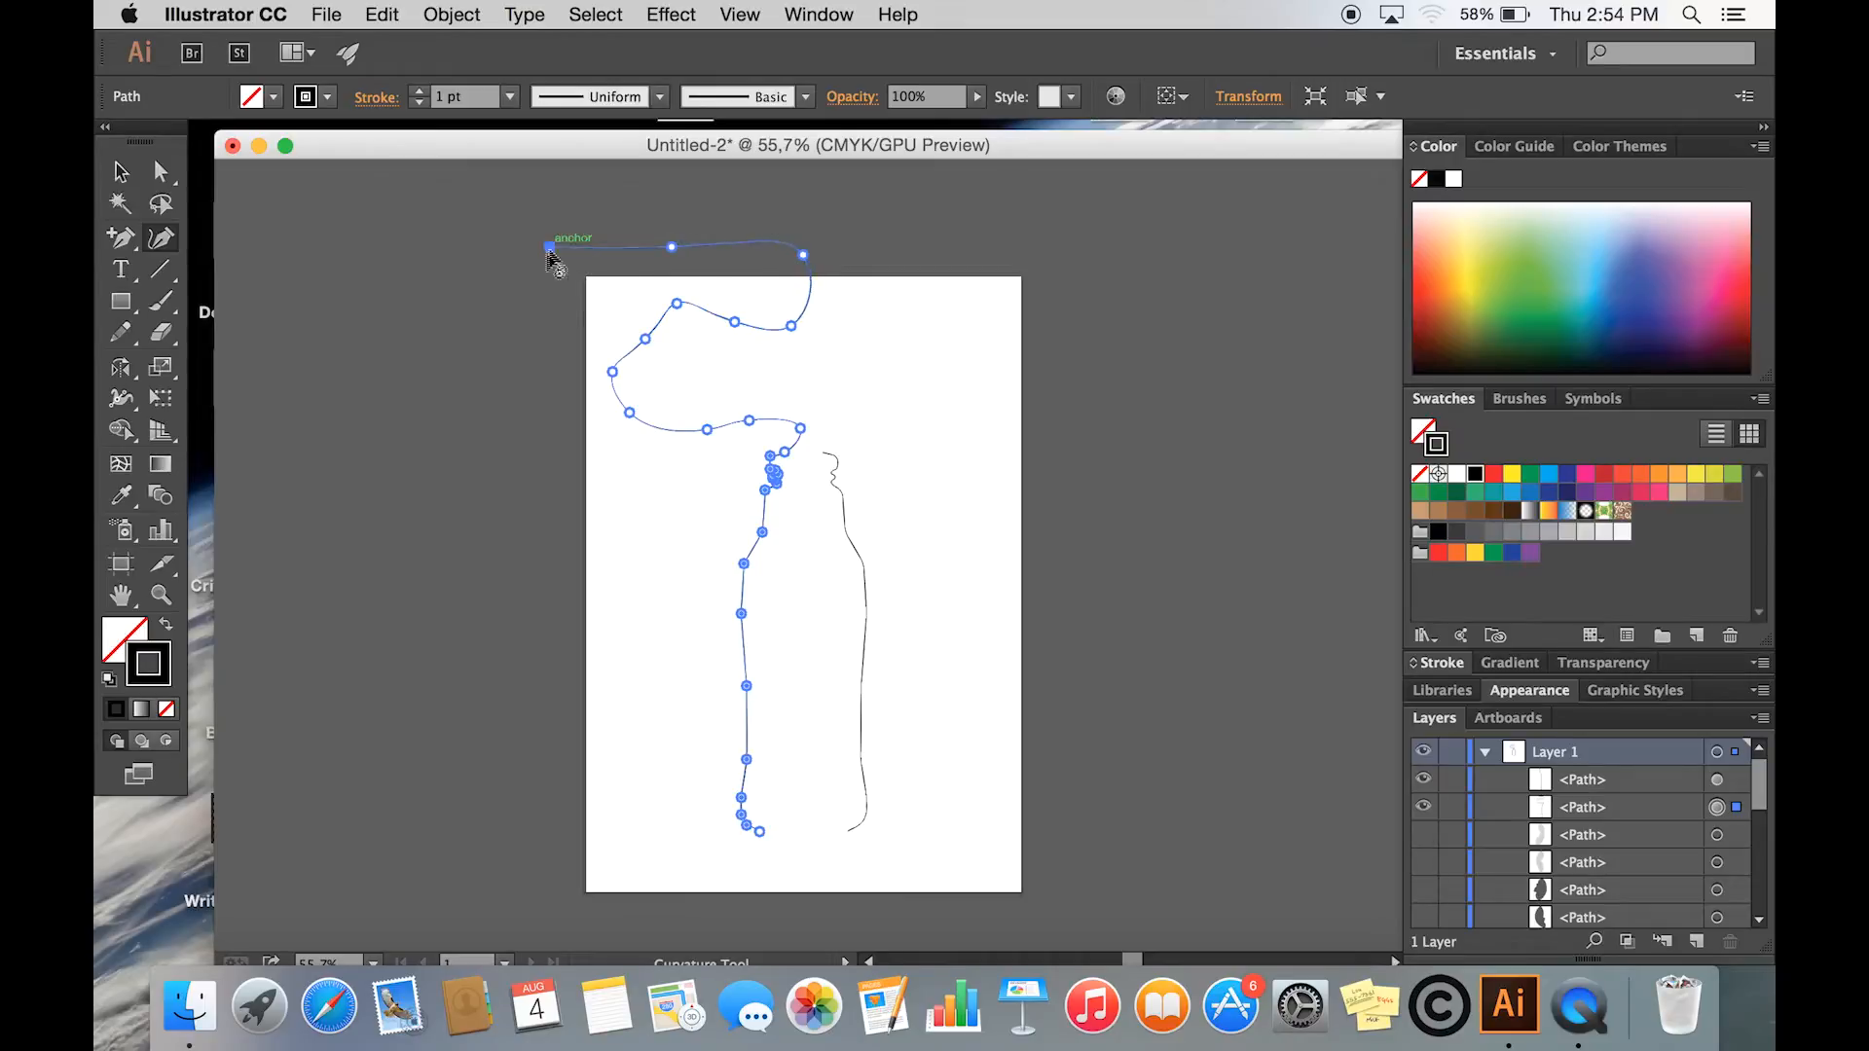
{"action": "left_click", "coordinate": [550, 396]}
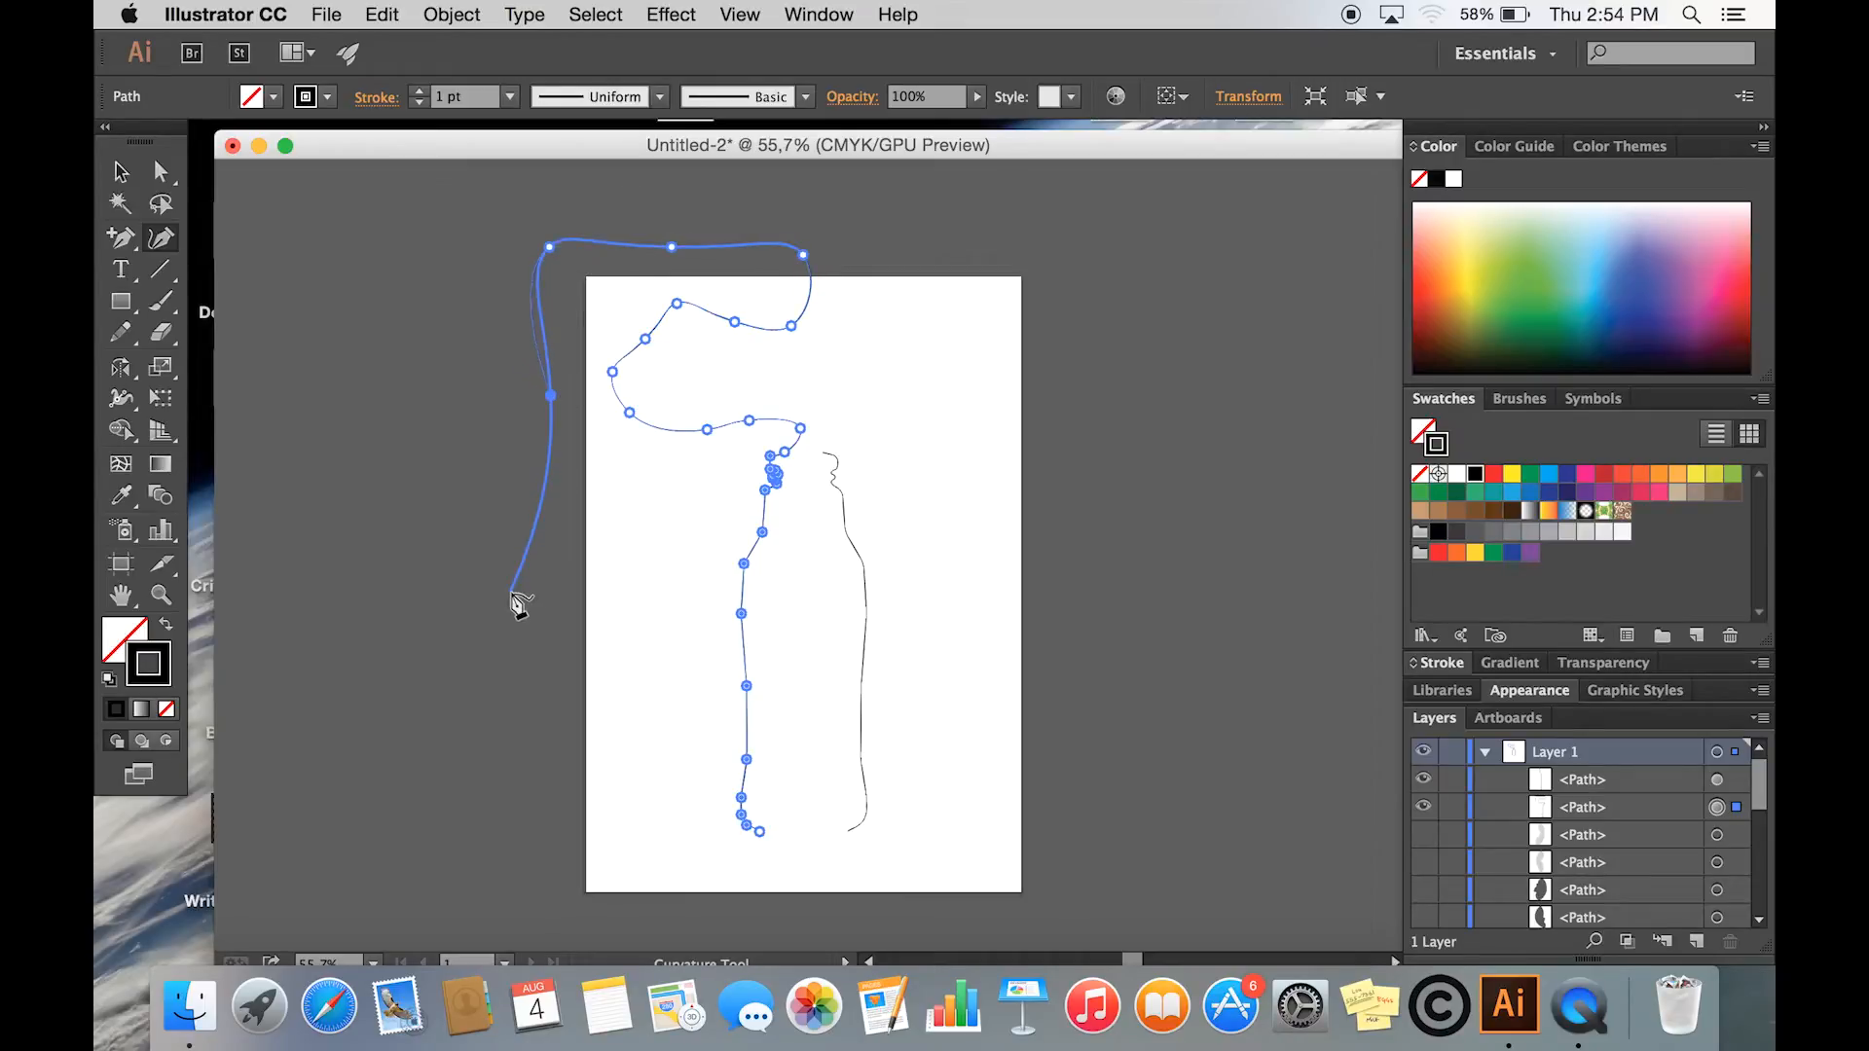
{"action": "left_click", "coordinate": [510, 592]}
{"action": "left_click", "coordinate": [525, 729]}
{"action": "left_click", "coordinate": [492, 847]}
{"action": "left_click", "coordinate": [770, 913]}
{"action": "left_click", "coordinate": [772, 843]}
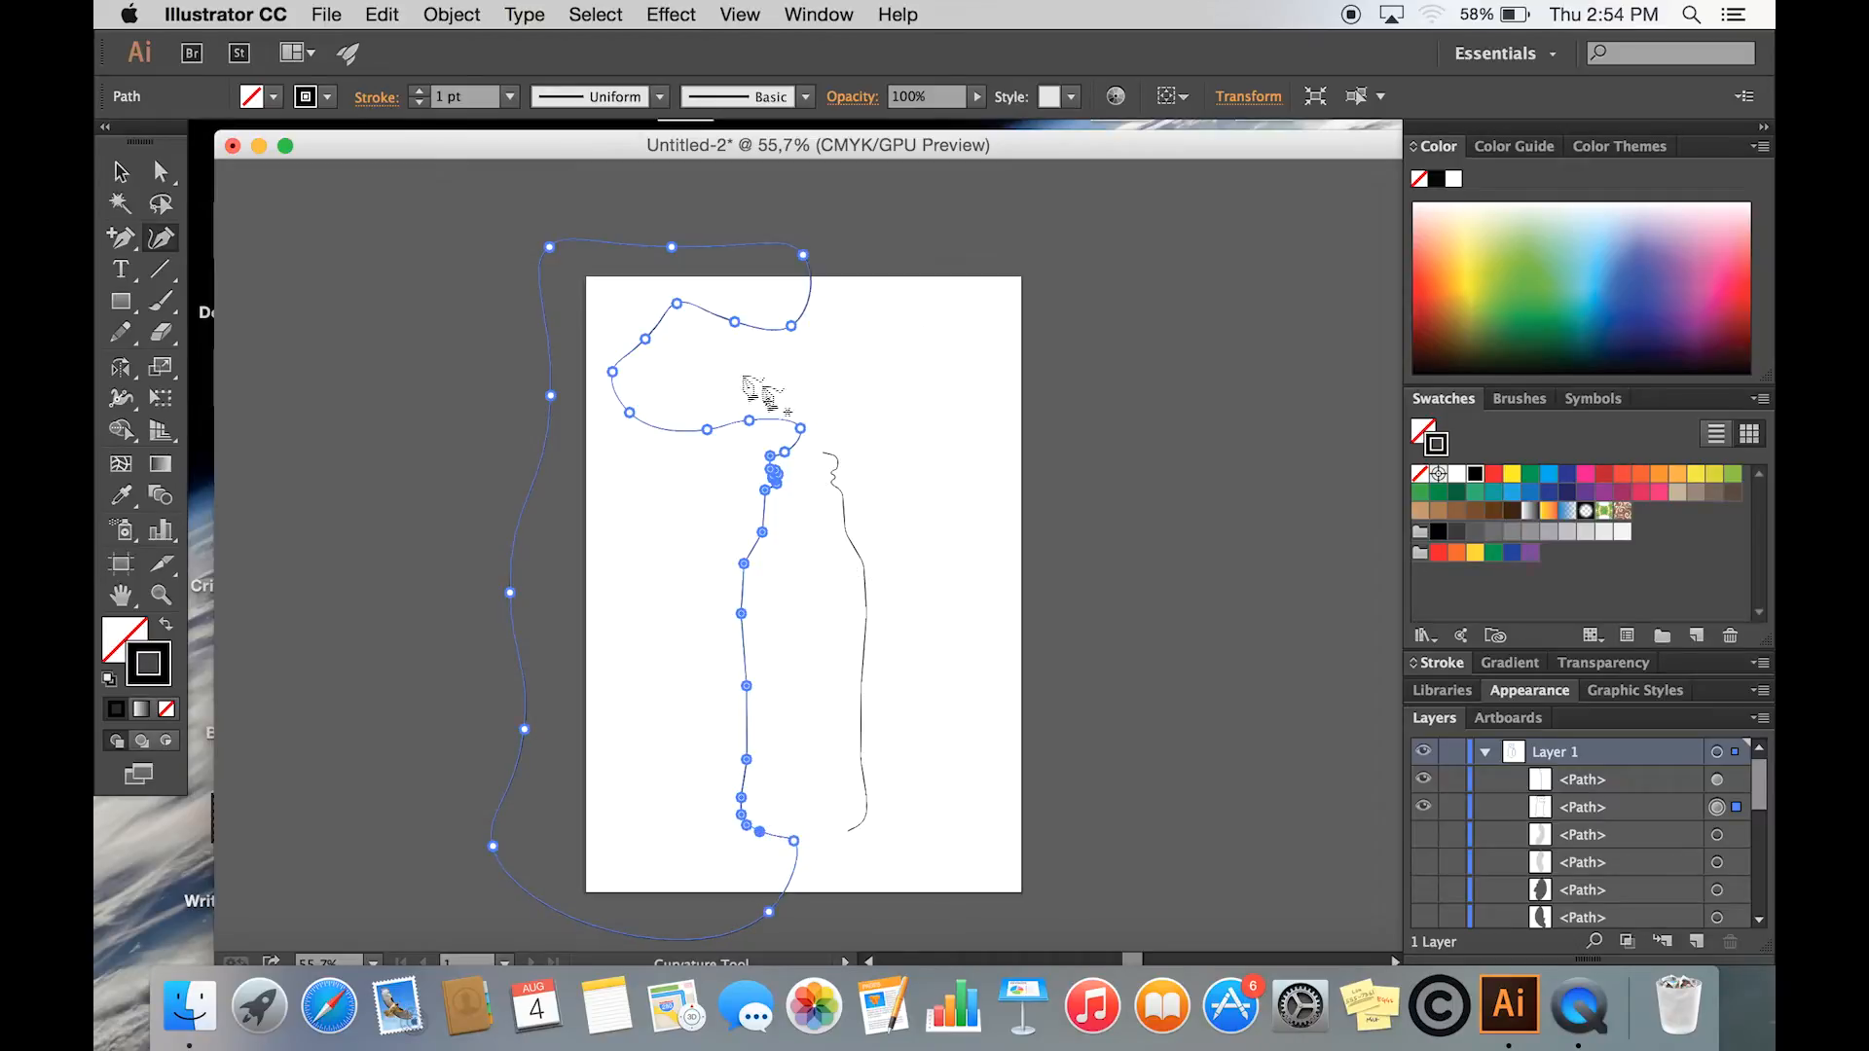
{"action": "key", "text": "v"}
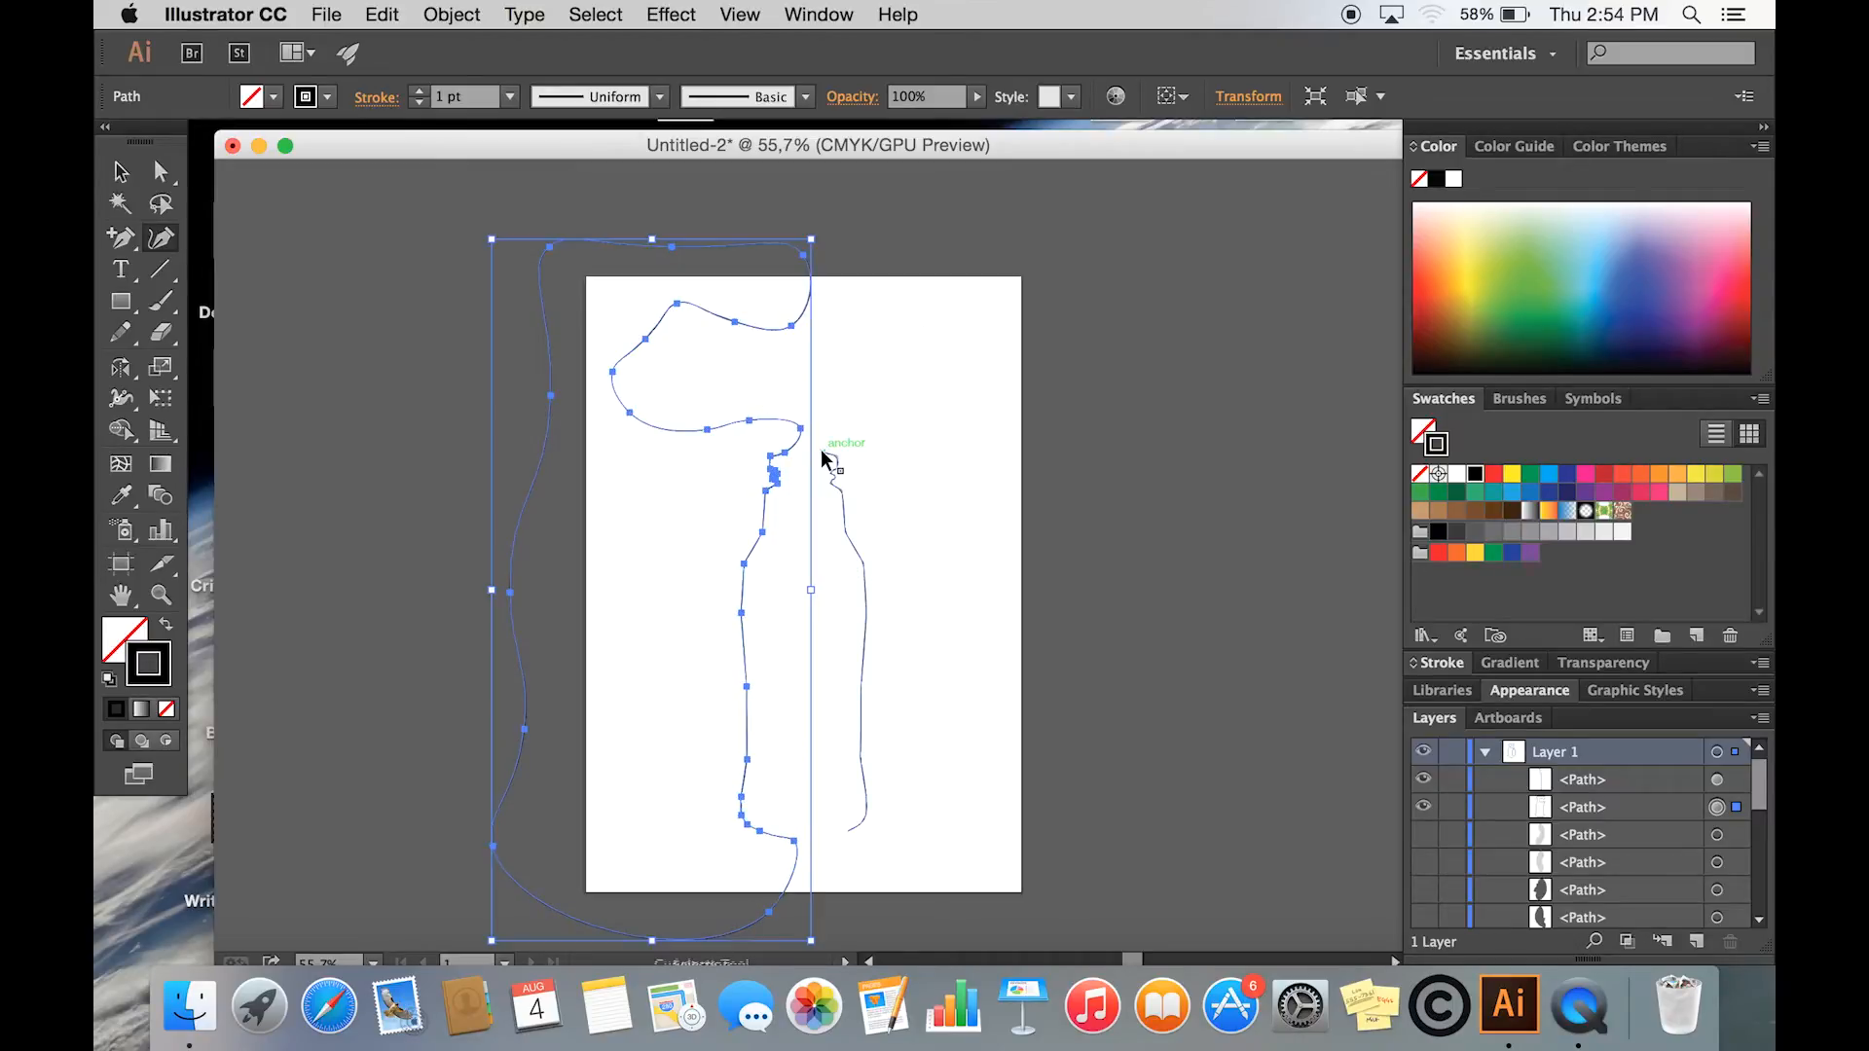
{"action": "left_click", "coordinate": [906, 394]}
- Extend the right bottle outline with the Curvature tool into a closed shape looping around the artboard's right side
{"action": "left_click", "coordinate": [165, 244]}
{"action": "left_click", "coordinate": [824, 454]}
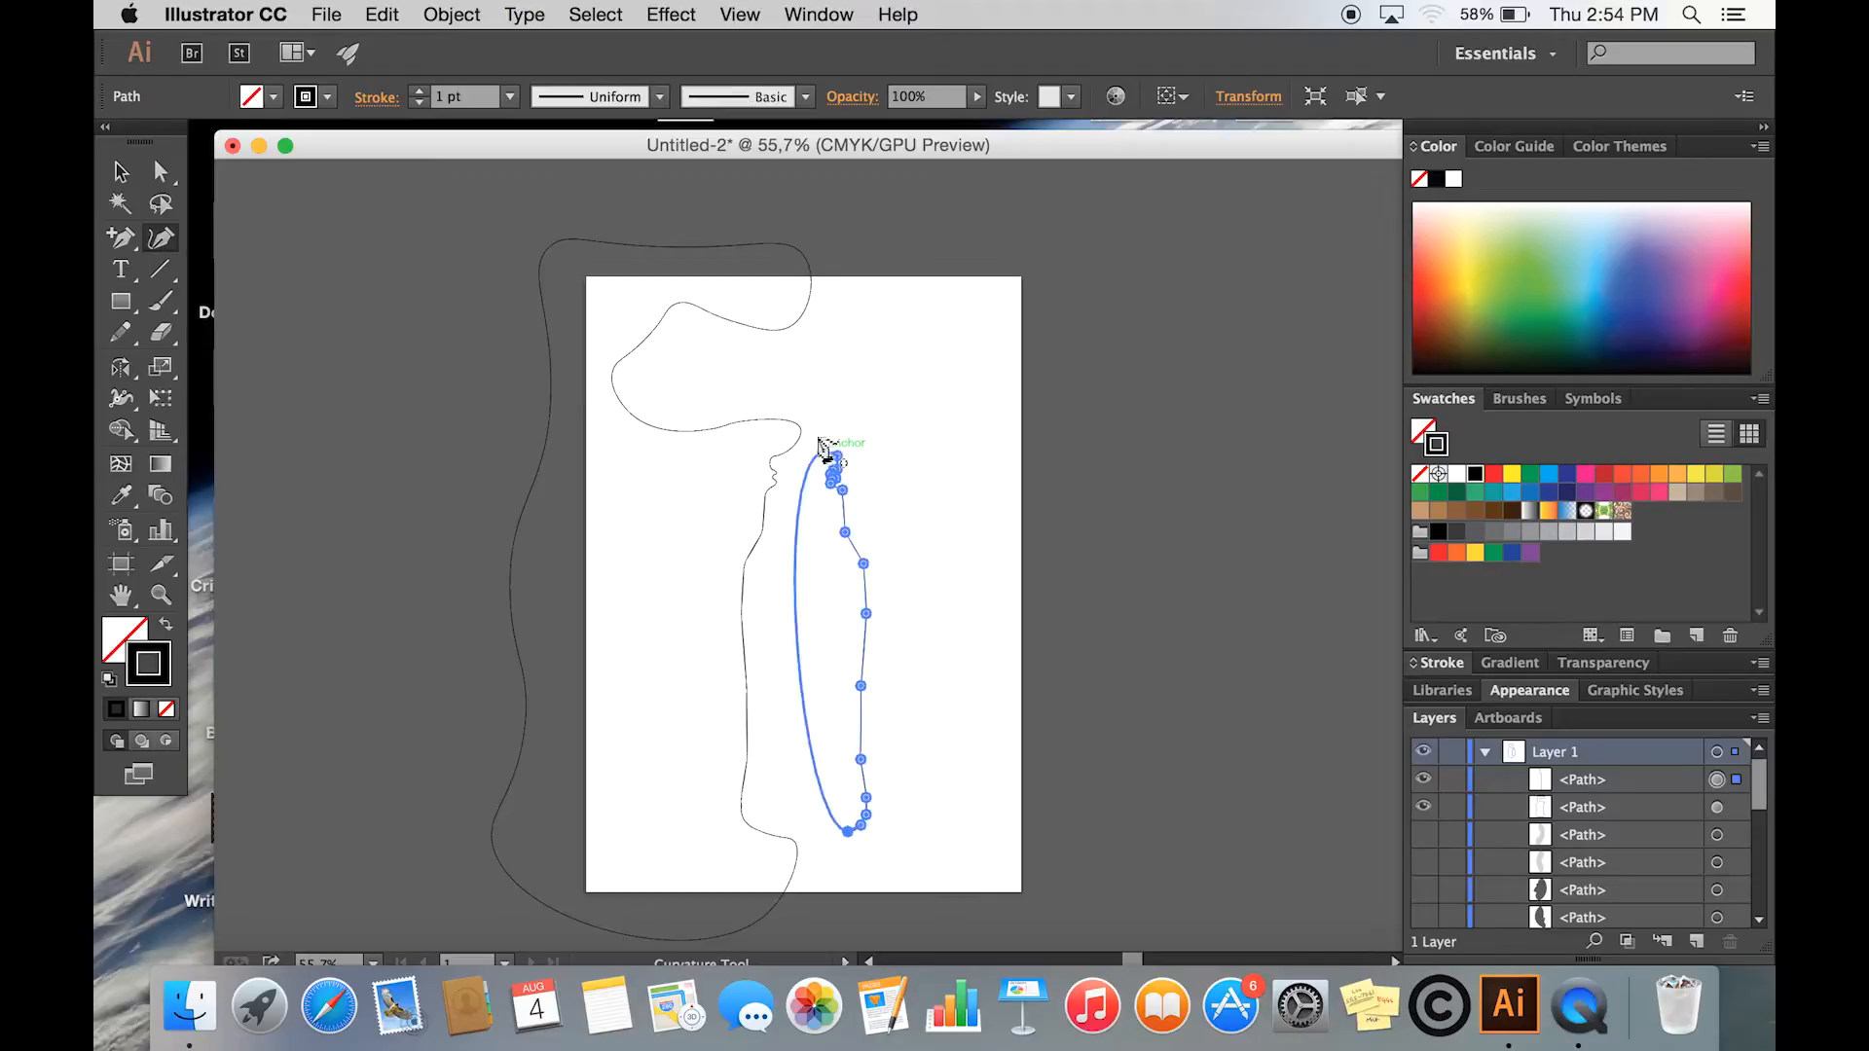
{"action": "left_click", "coordinate": [822, 850]}
{"action": "left_click", "coordinate": [822, 904]}
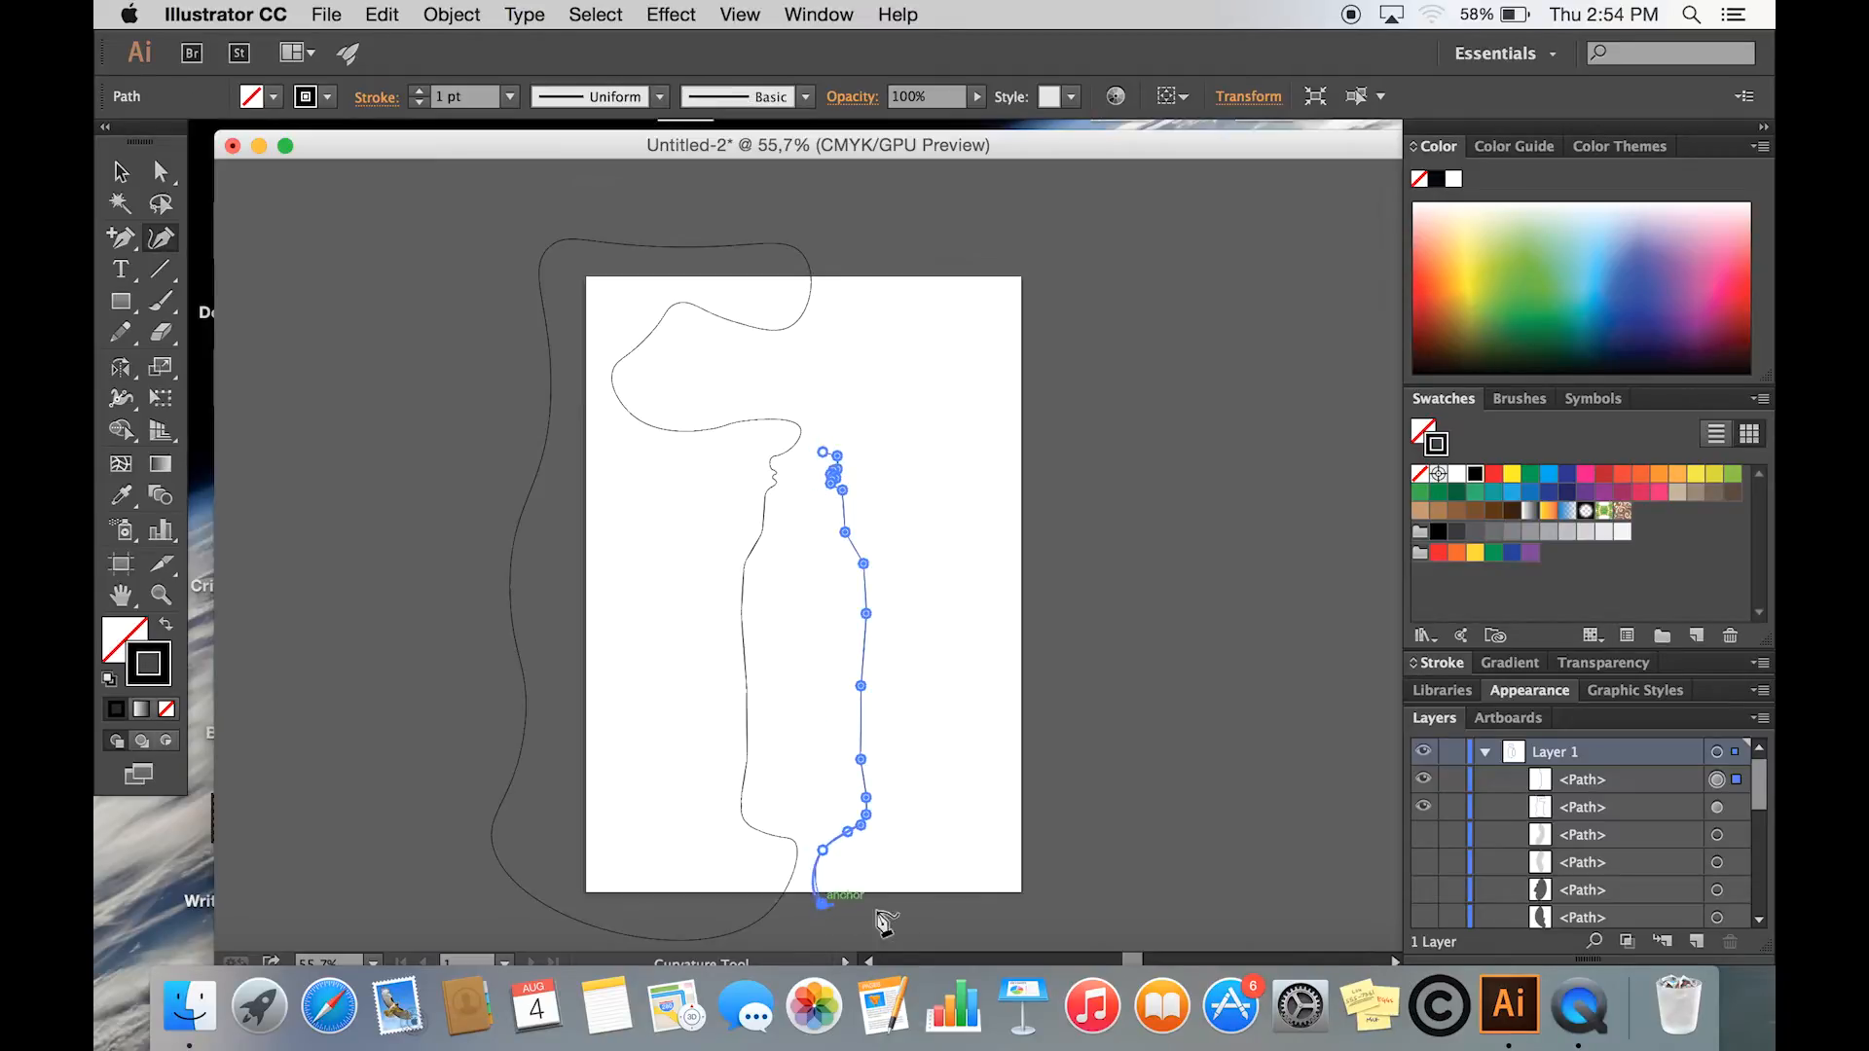
{"action": "left_click", "coordinate": [929, 912]}
{"action": "left_click", "coordinate": [1048, 913]}
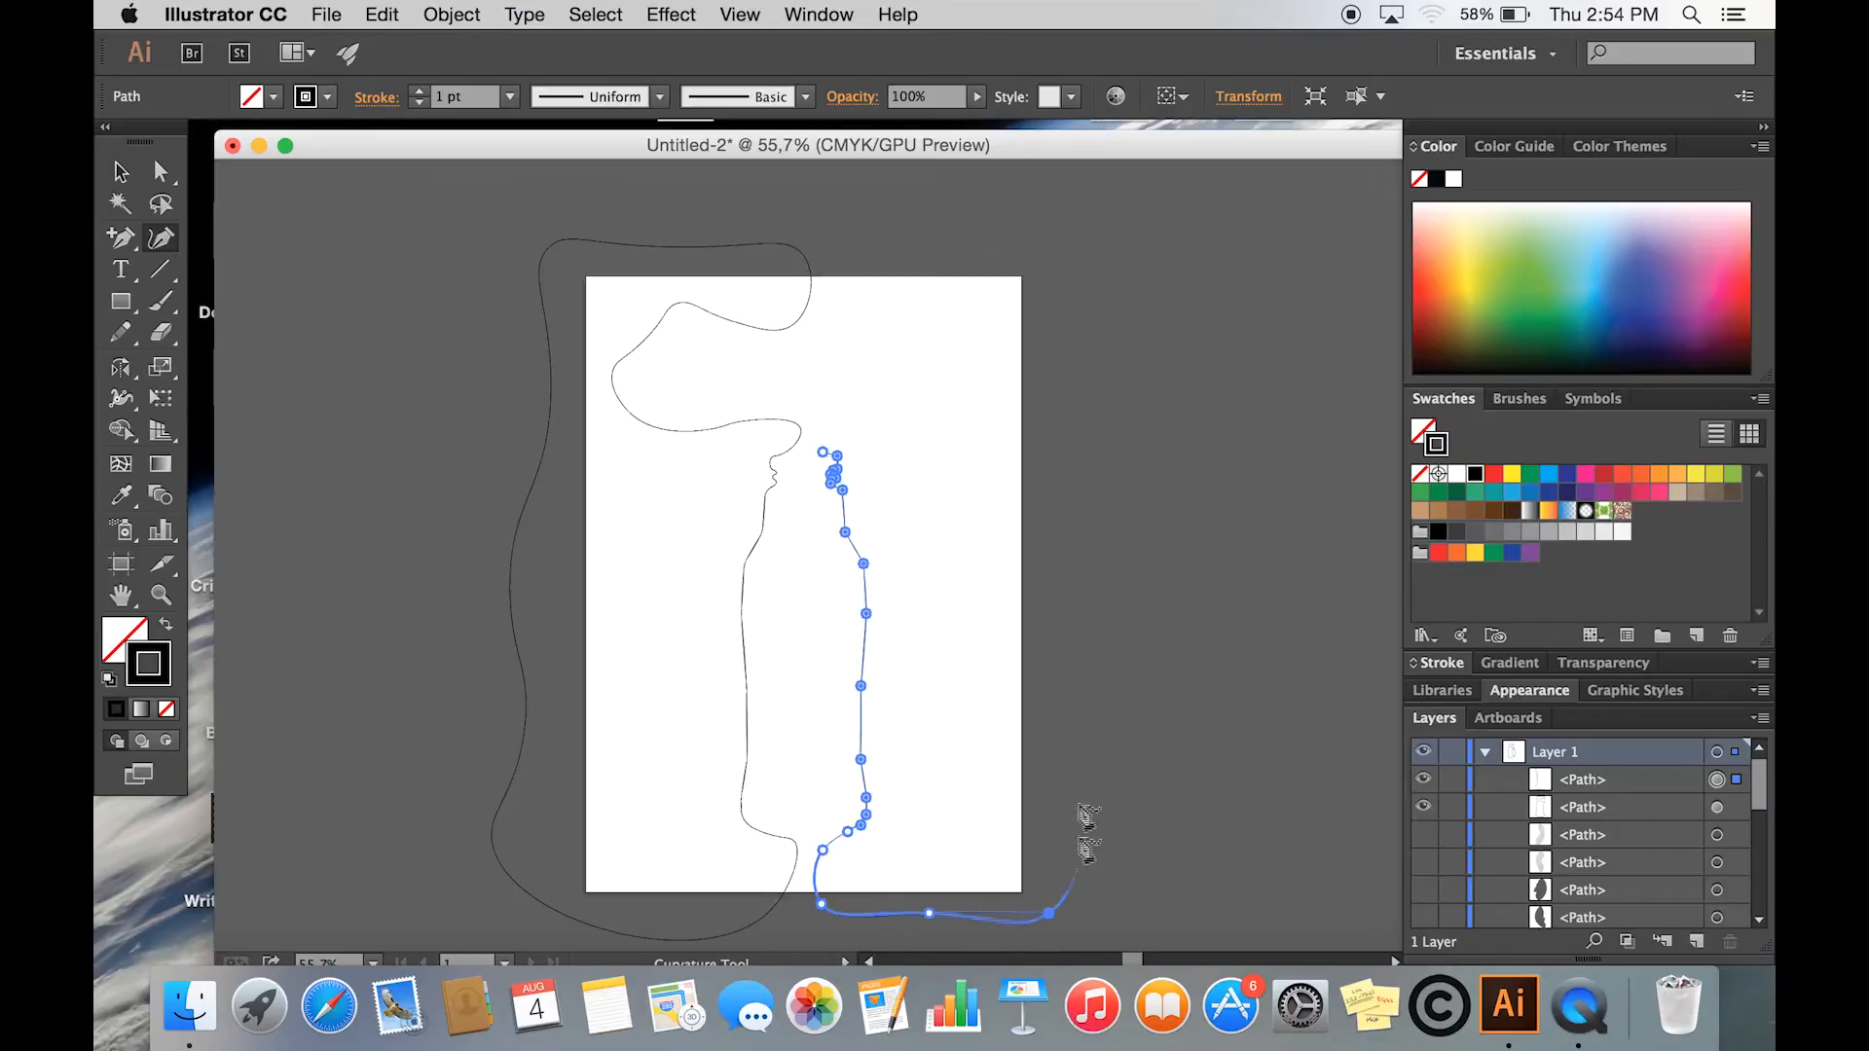
{"action": "left_click", "coordinate": [1040, 243]}
{"action": "left_click", "coordinate": [835, 239]}
{"action": "left_click", "coordinate": [833, 298]}
{"action": "left_click", "coordinate": [913, 297]}
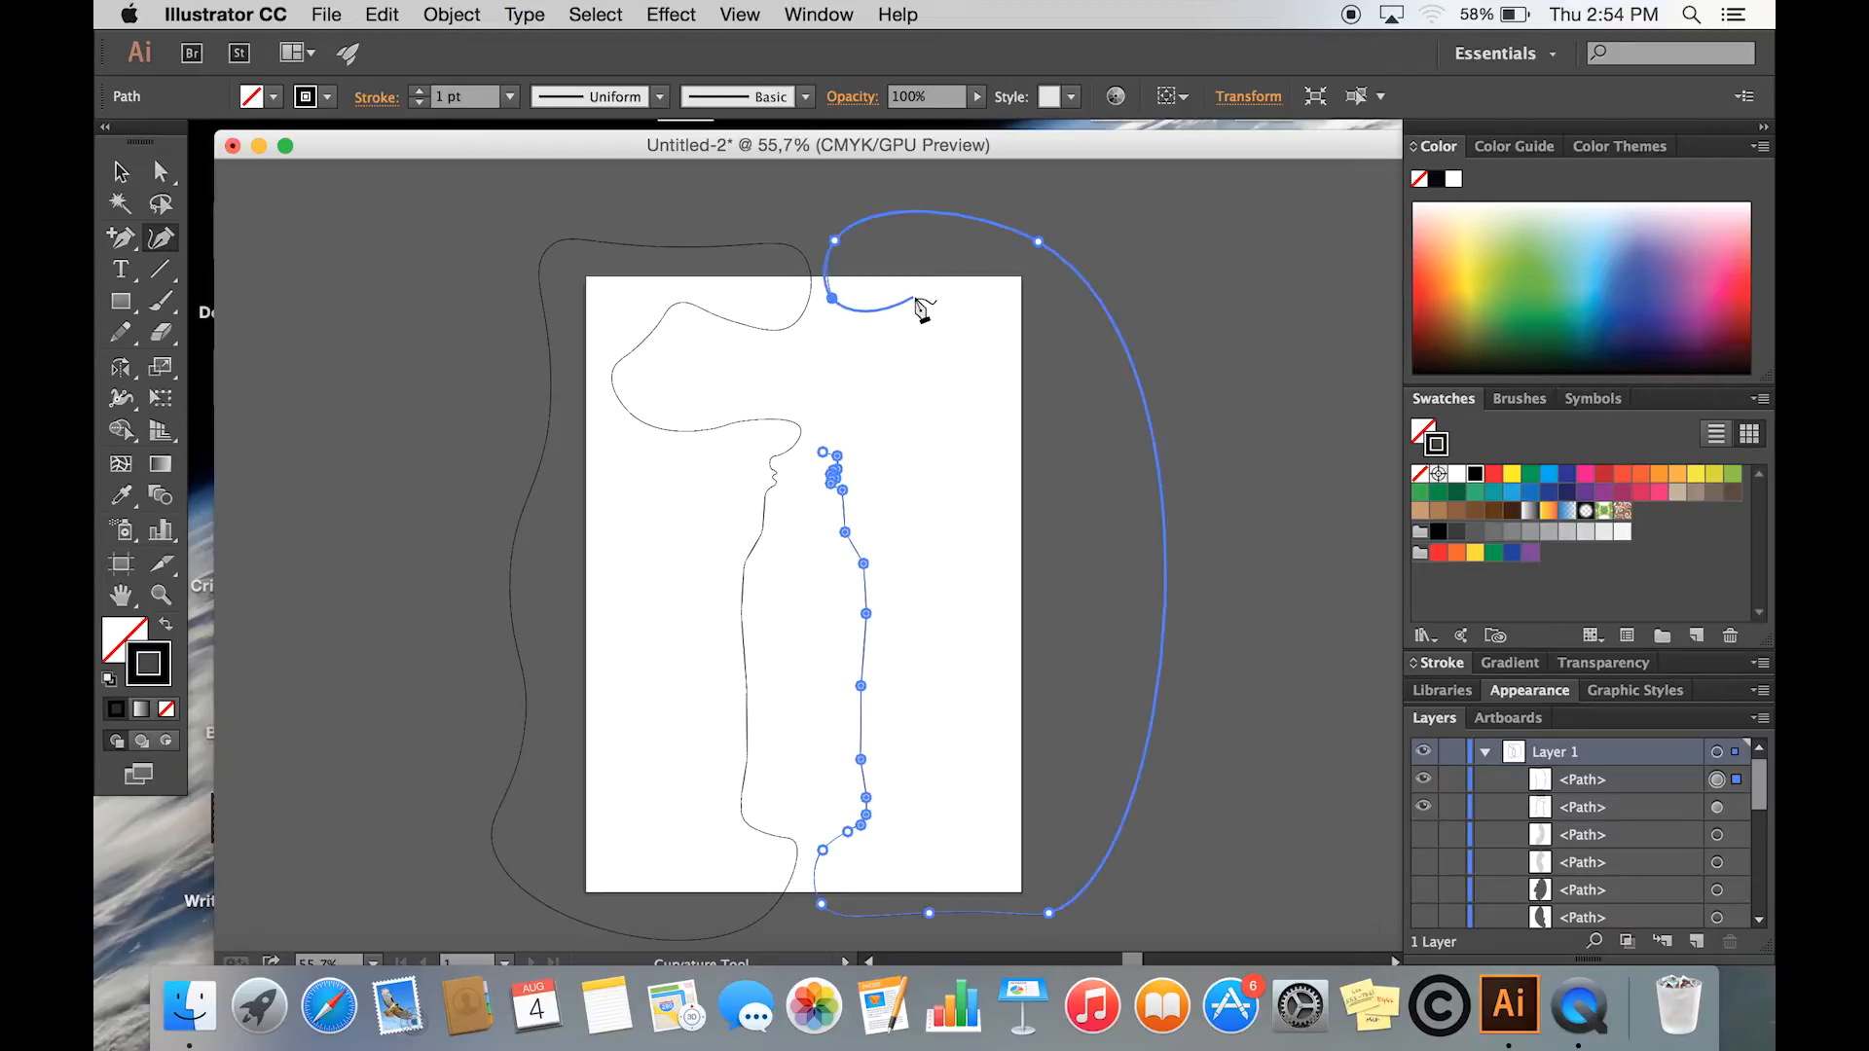
{"action": "left_click", "coordinate": [997, 334]}
{"action": "left_click", "coordinate": [992, 404]}
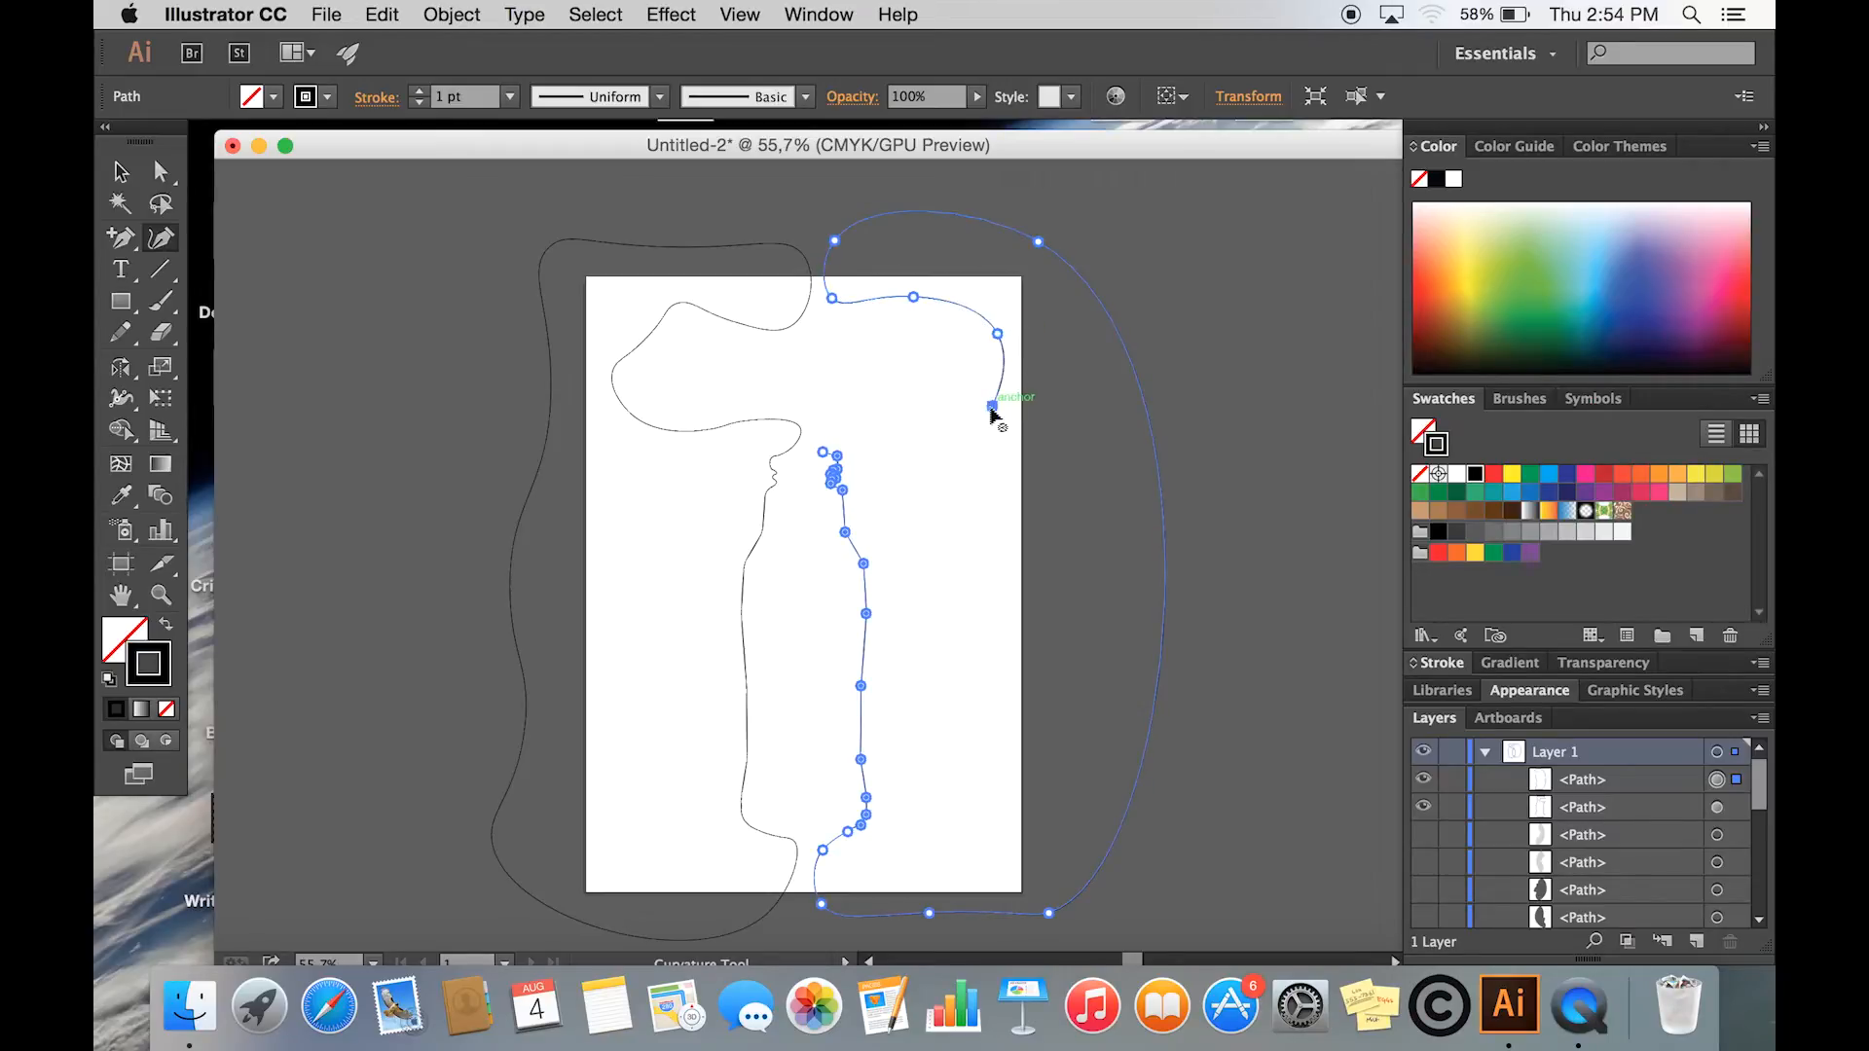
{"action": "left_click", "coordinate": [901, 403]}
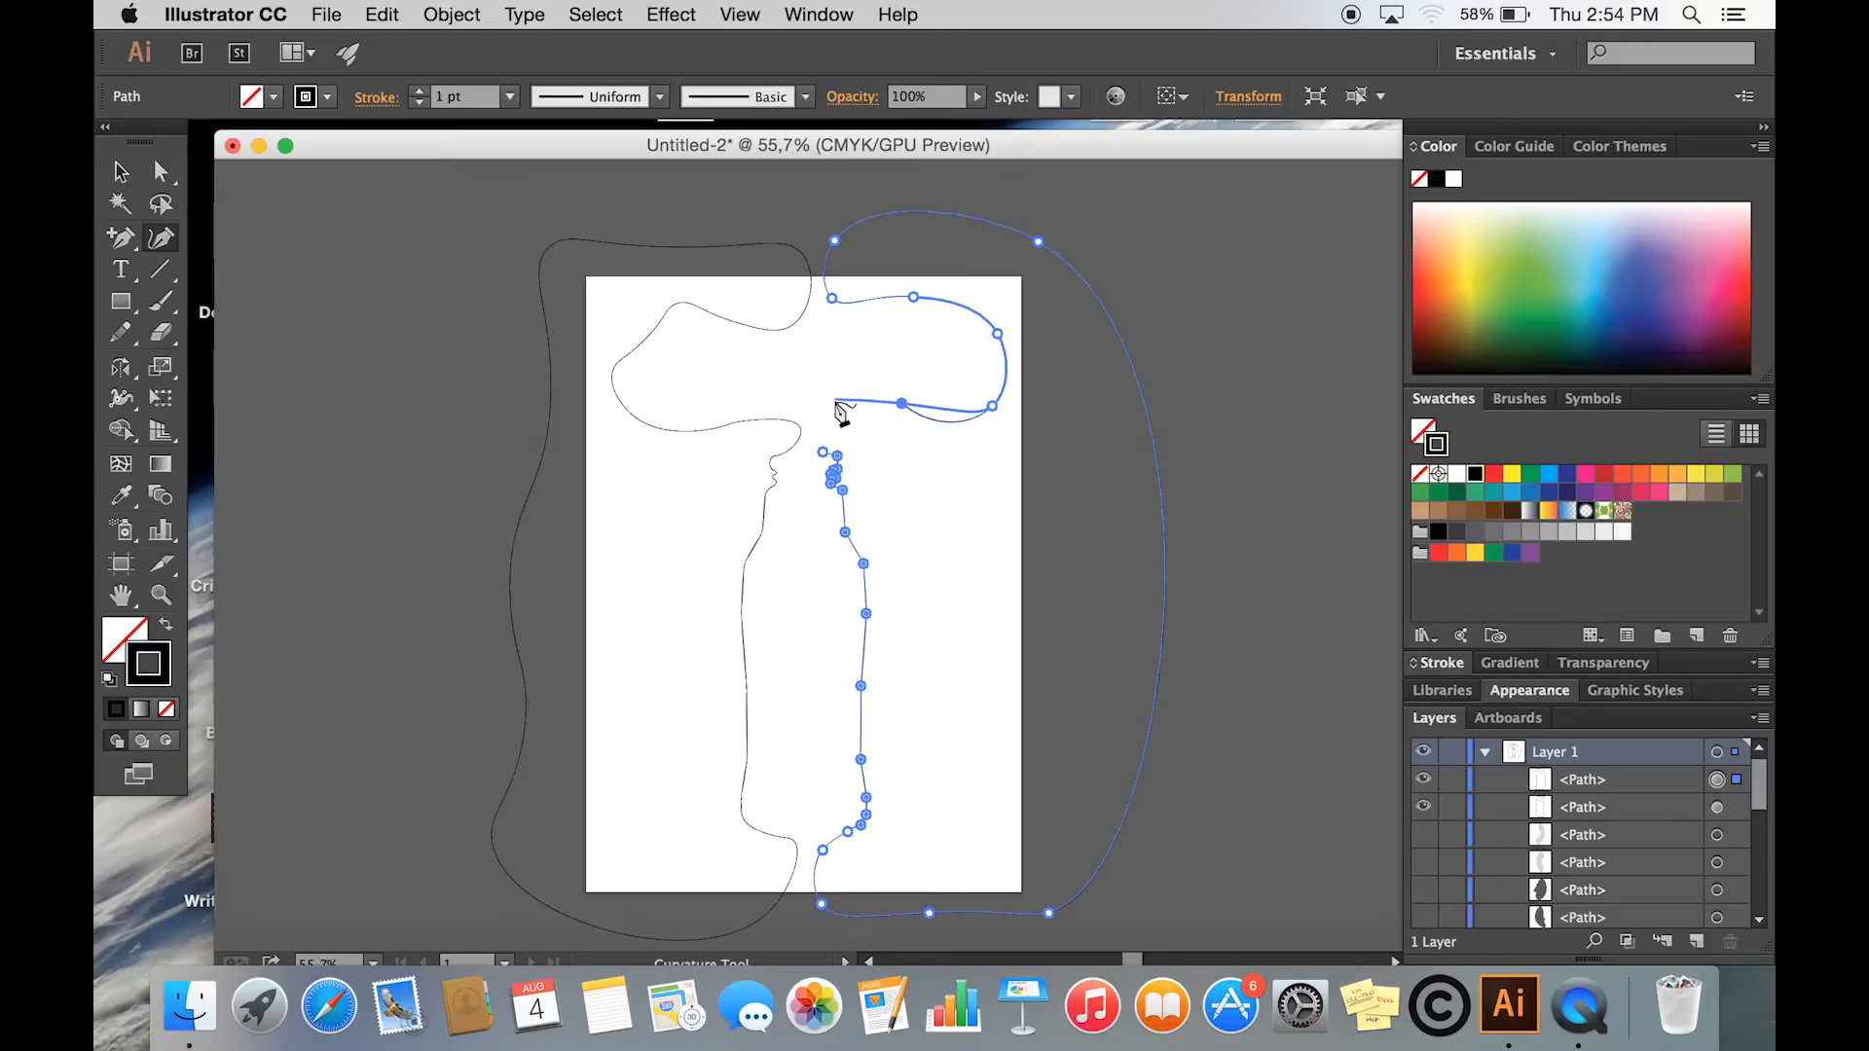
{"action": "left_click", "coordinate": [826, 411]}
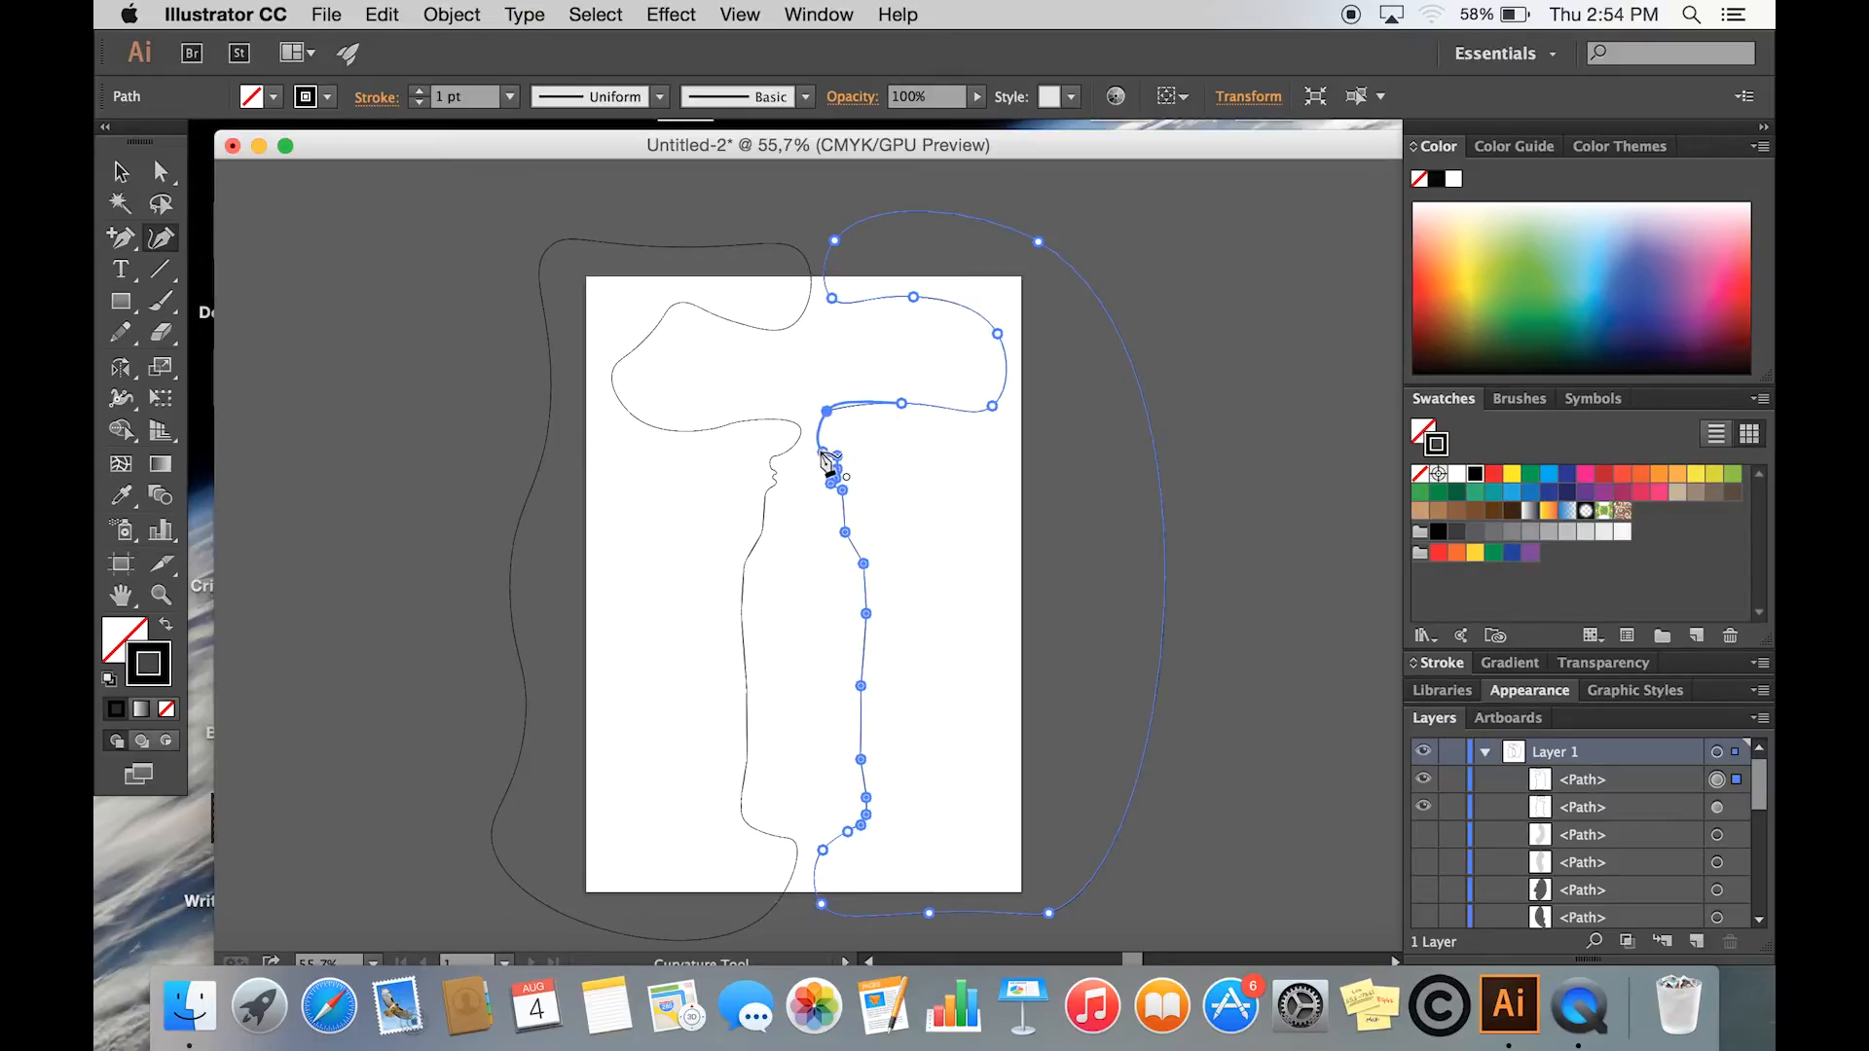
{"action": "left_click", "coordinate": [828, 457]}
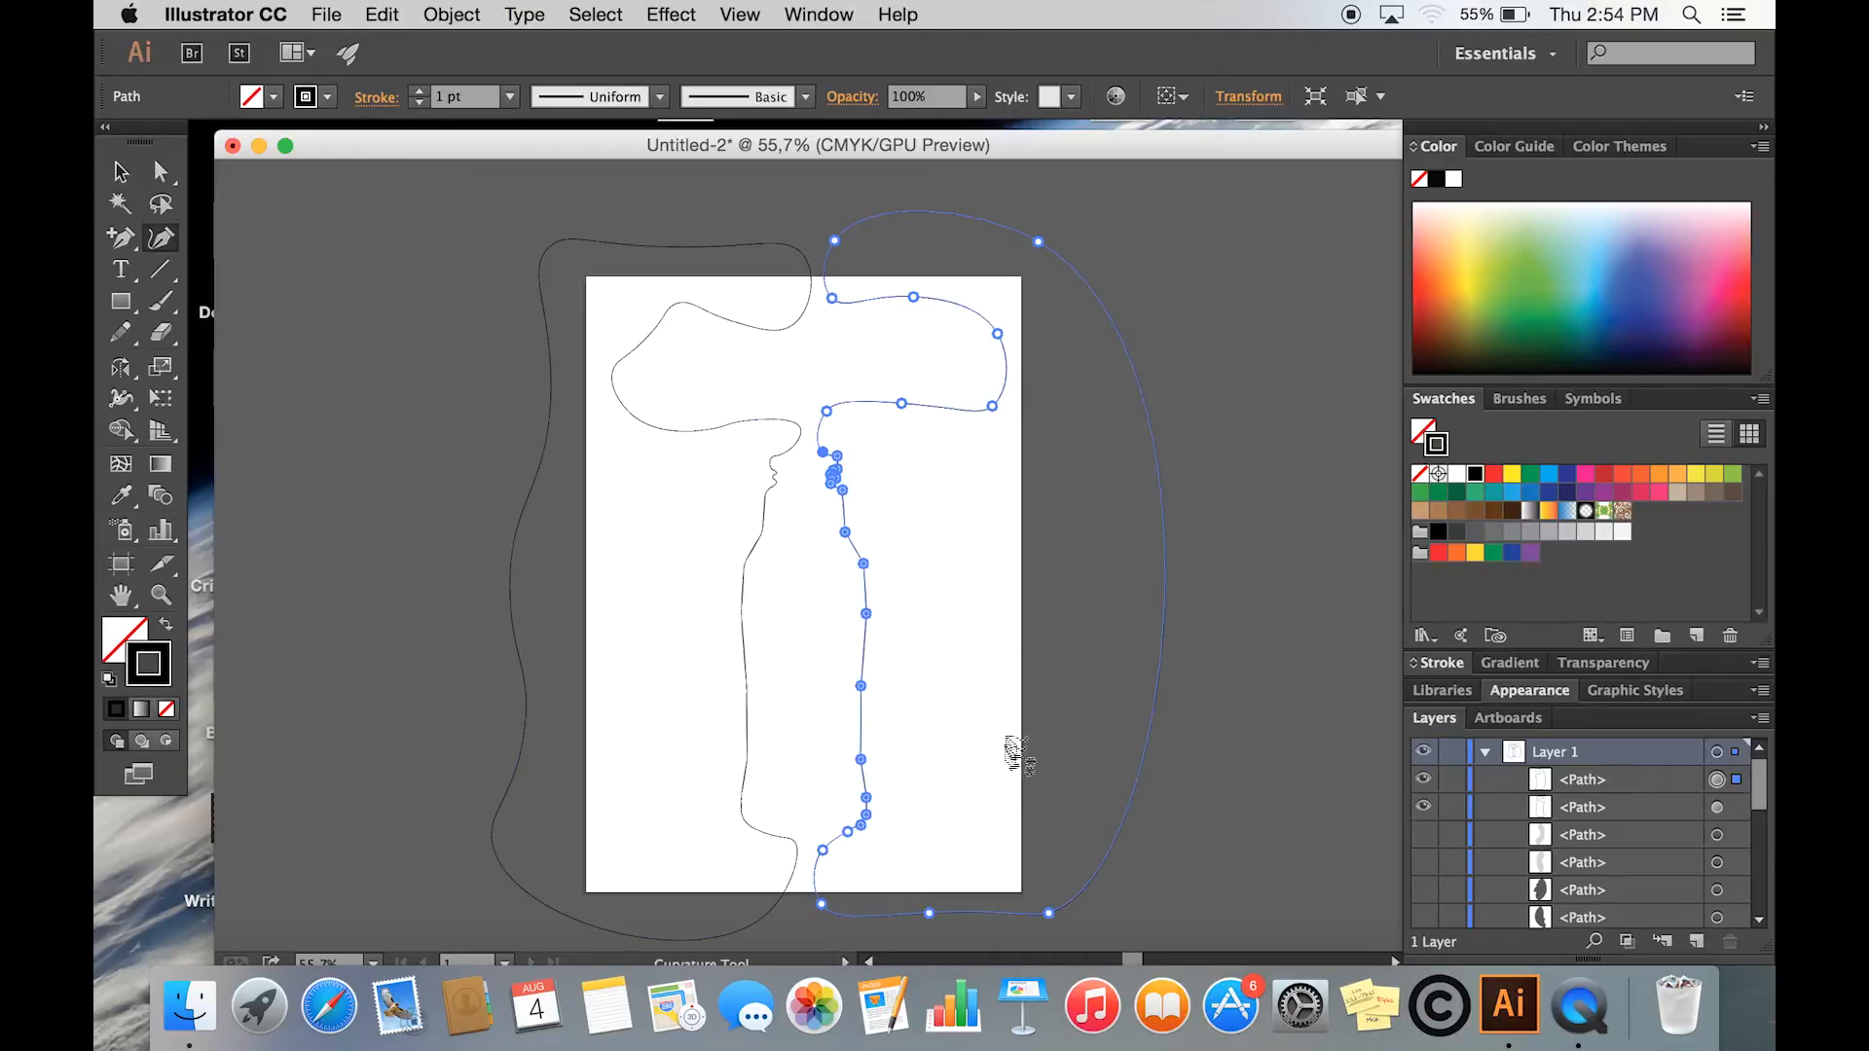
- Select the closed left shape and remove its stroke
{"action": "left_click", "coordinate": [120, 171]}
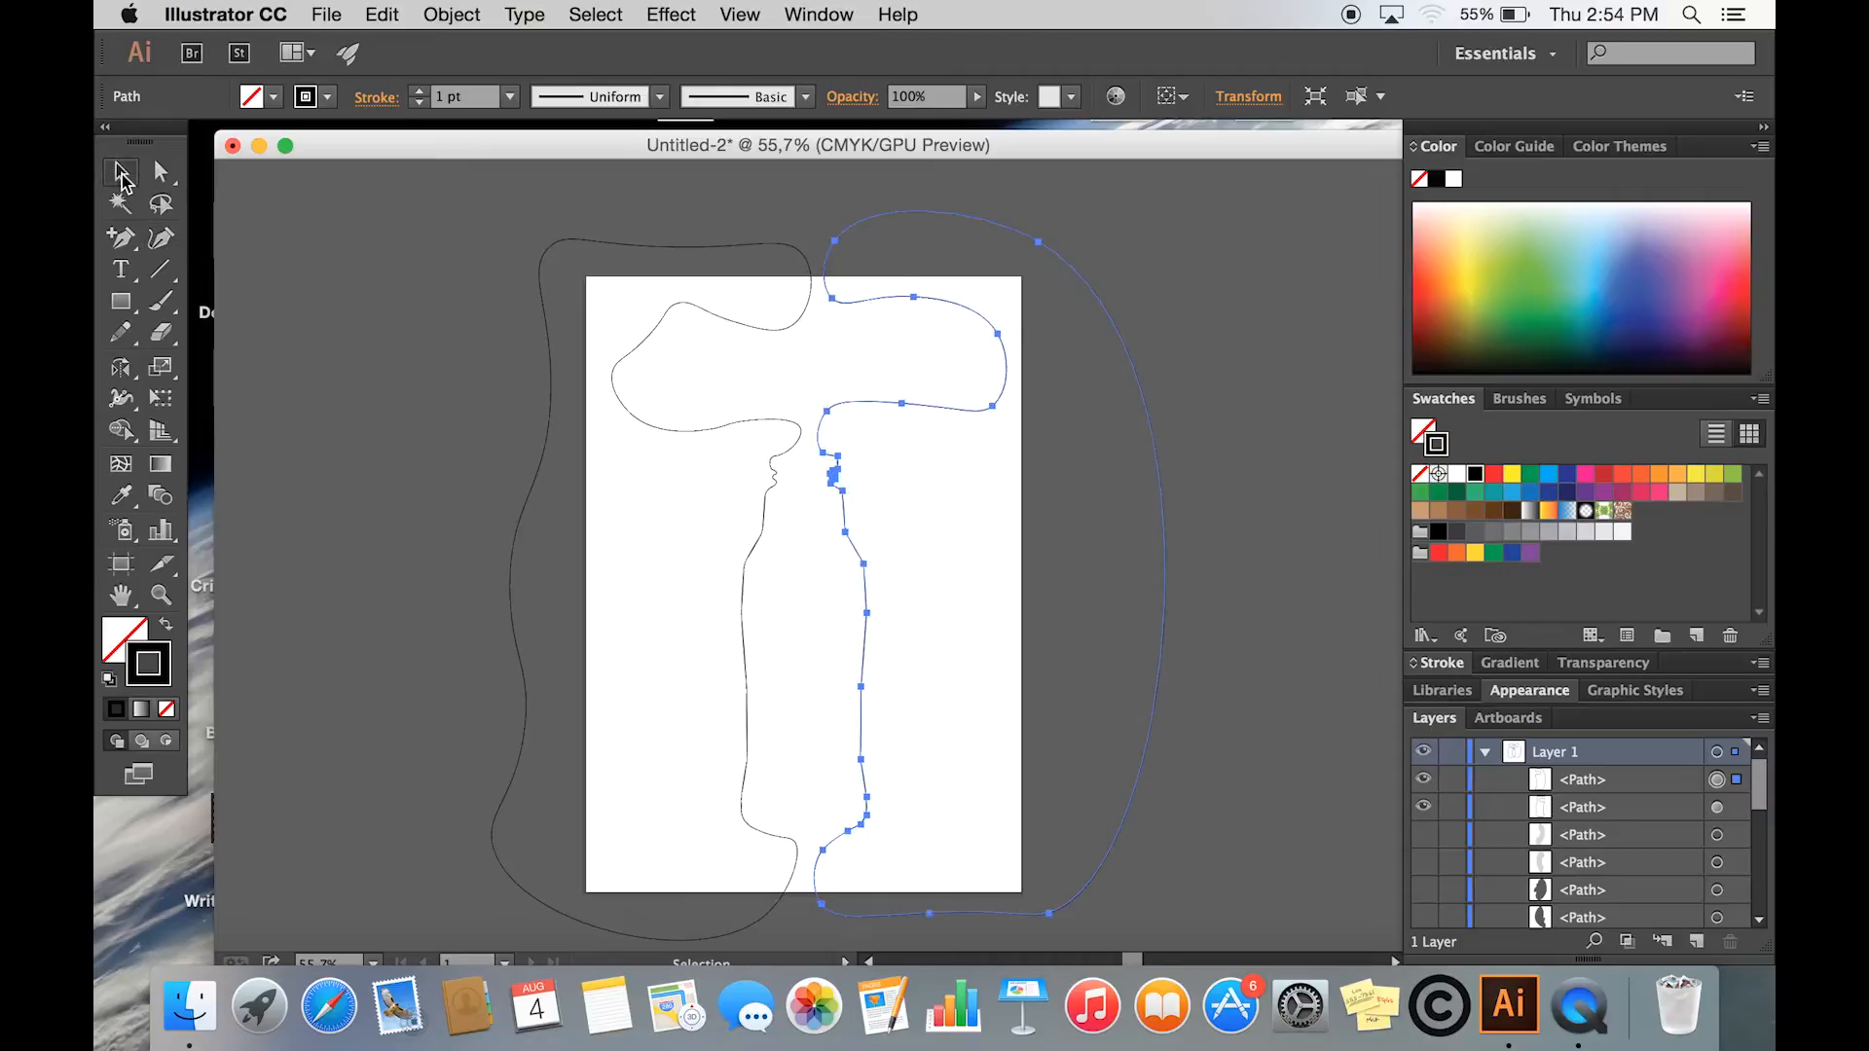
{"action": "left_click", "coordinate": [759, 534]}
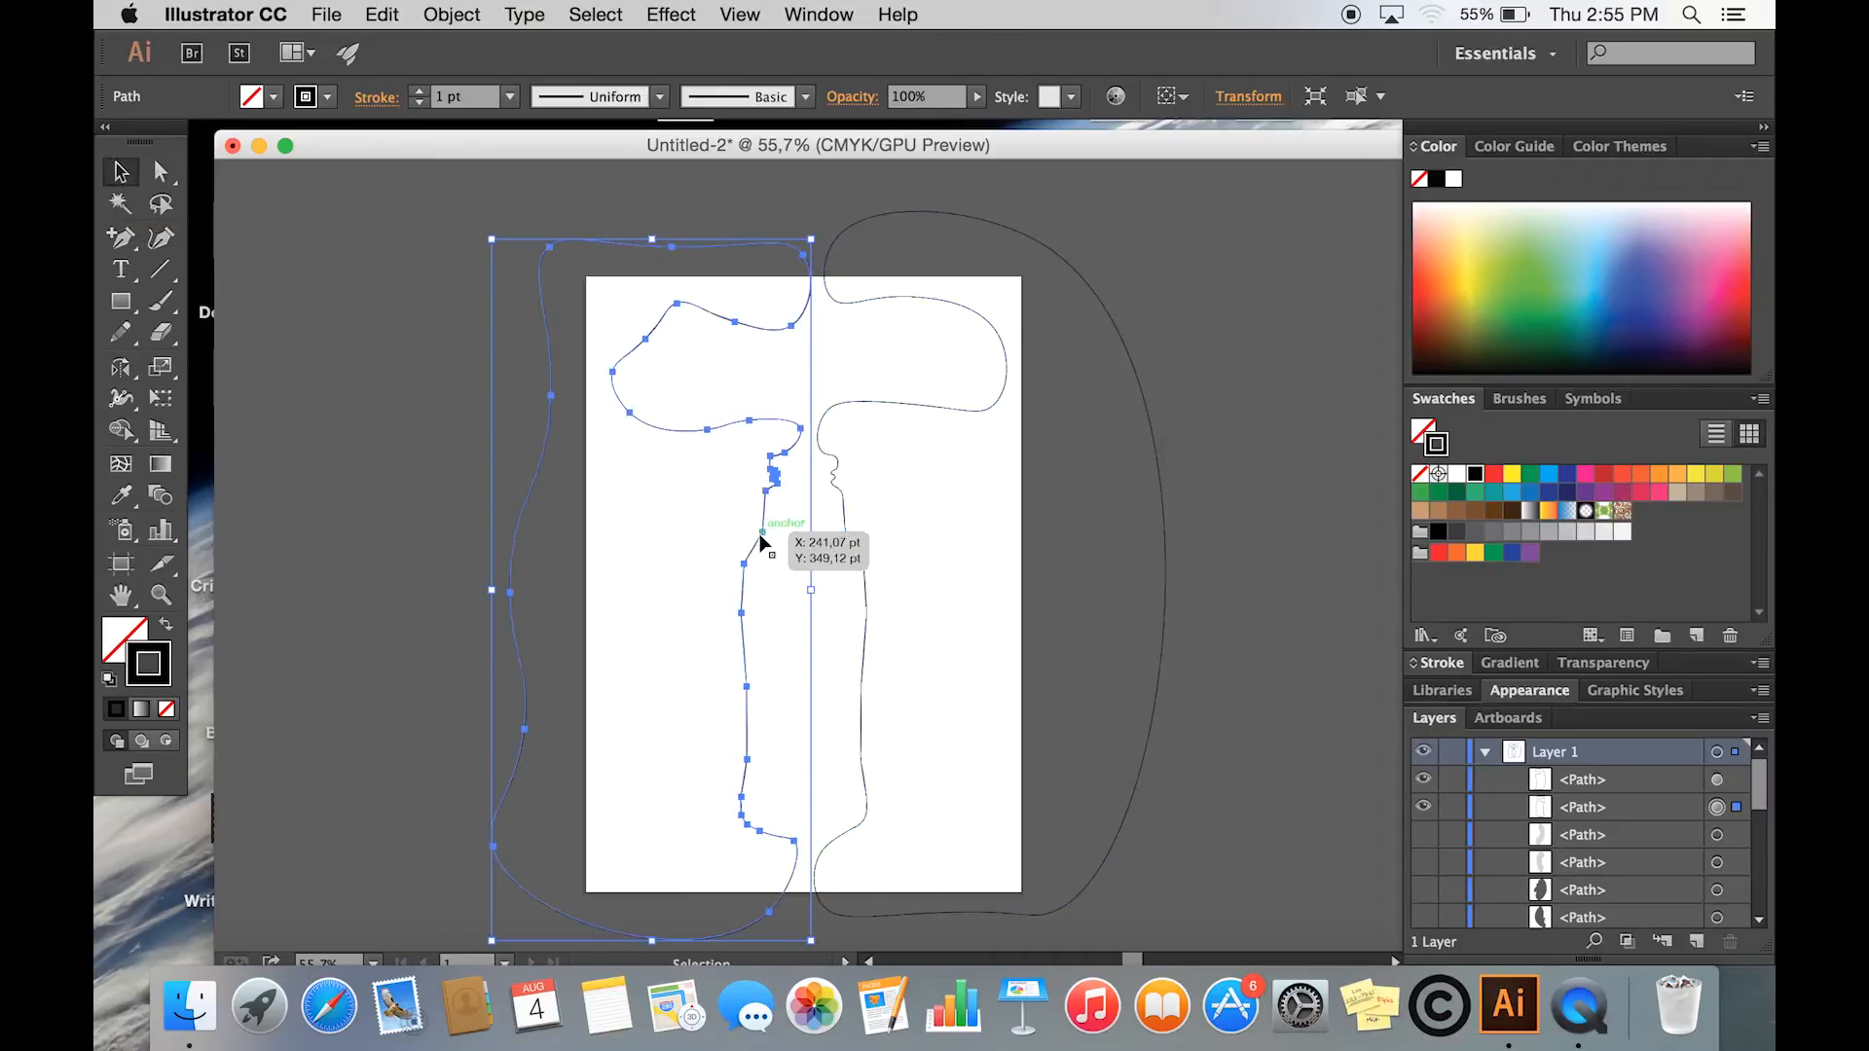
{"action": "left_click", "coordinate": [166, 709]}
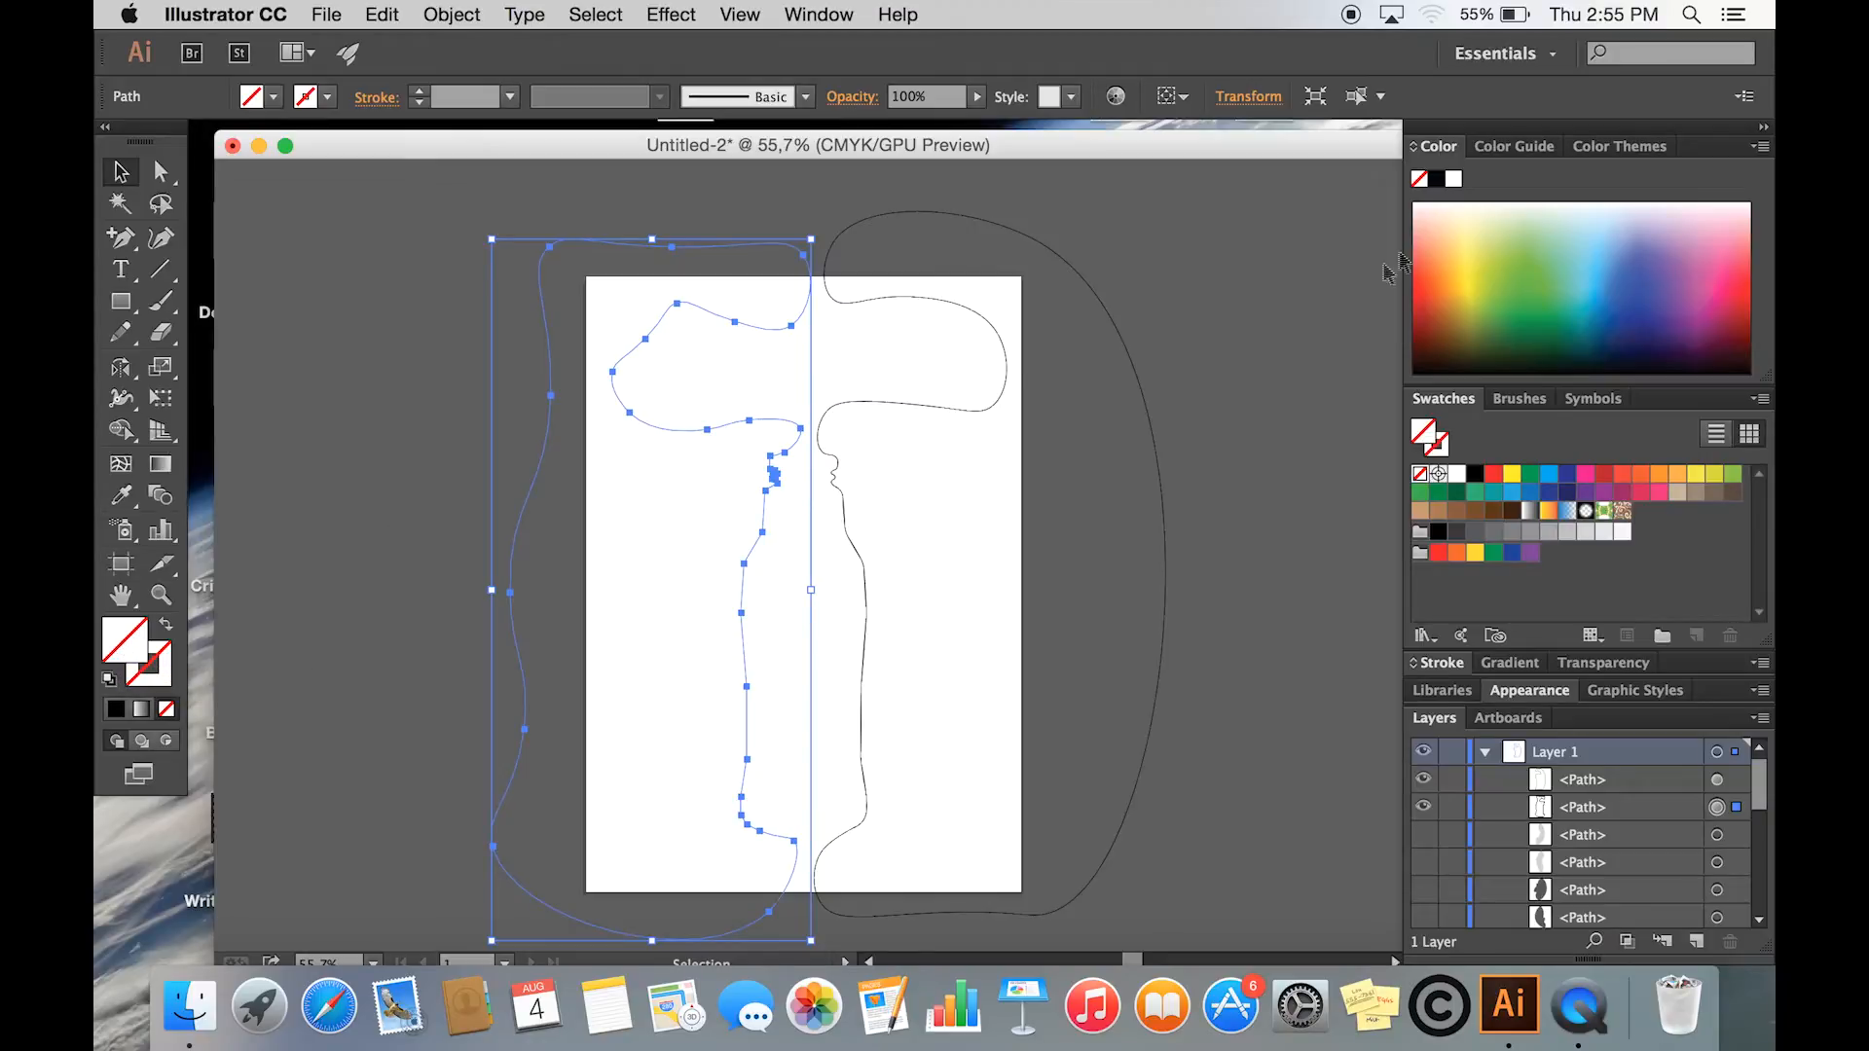
- Fill both closed side shapes with the lightest grey tint and remove the right shape's stroke
{"action": "left_click", "coordinate": [1536, 148]}
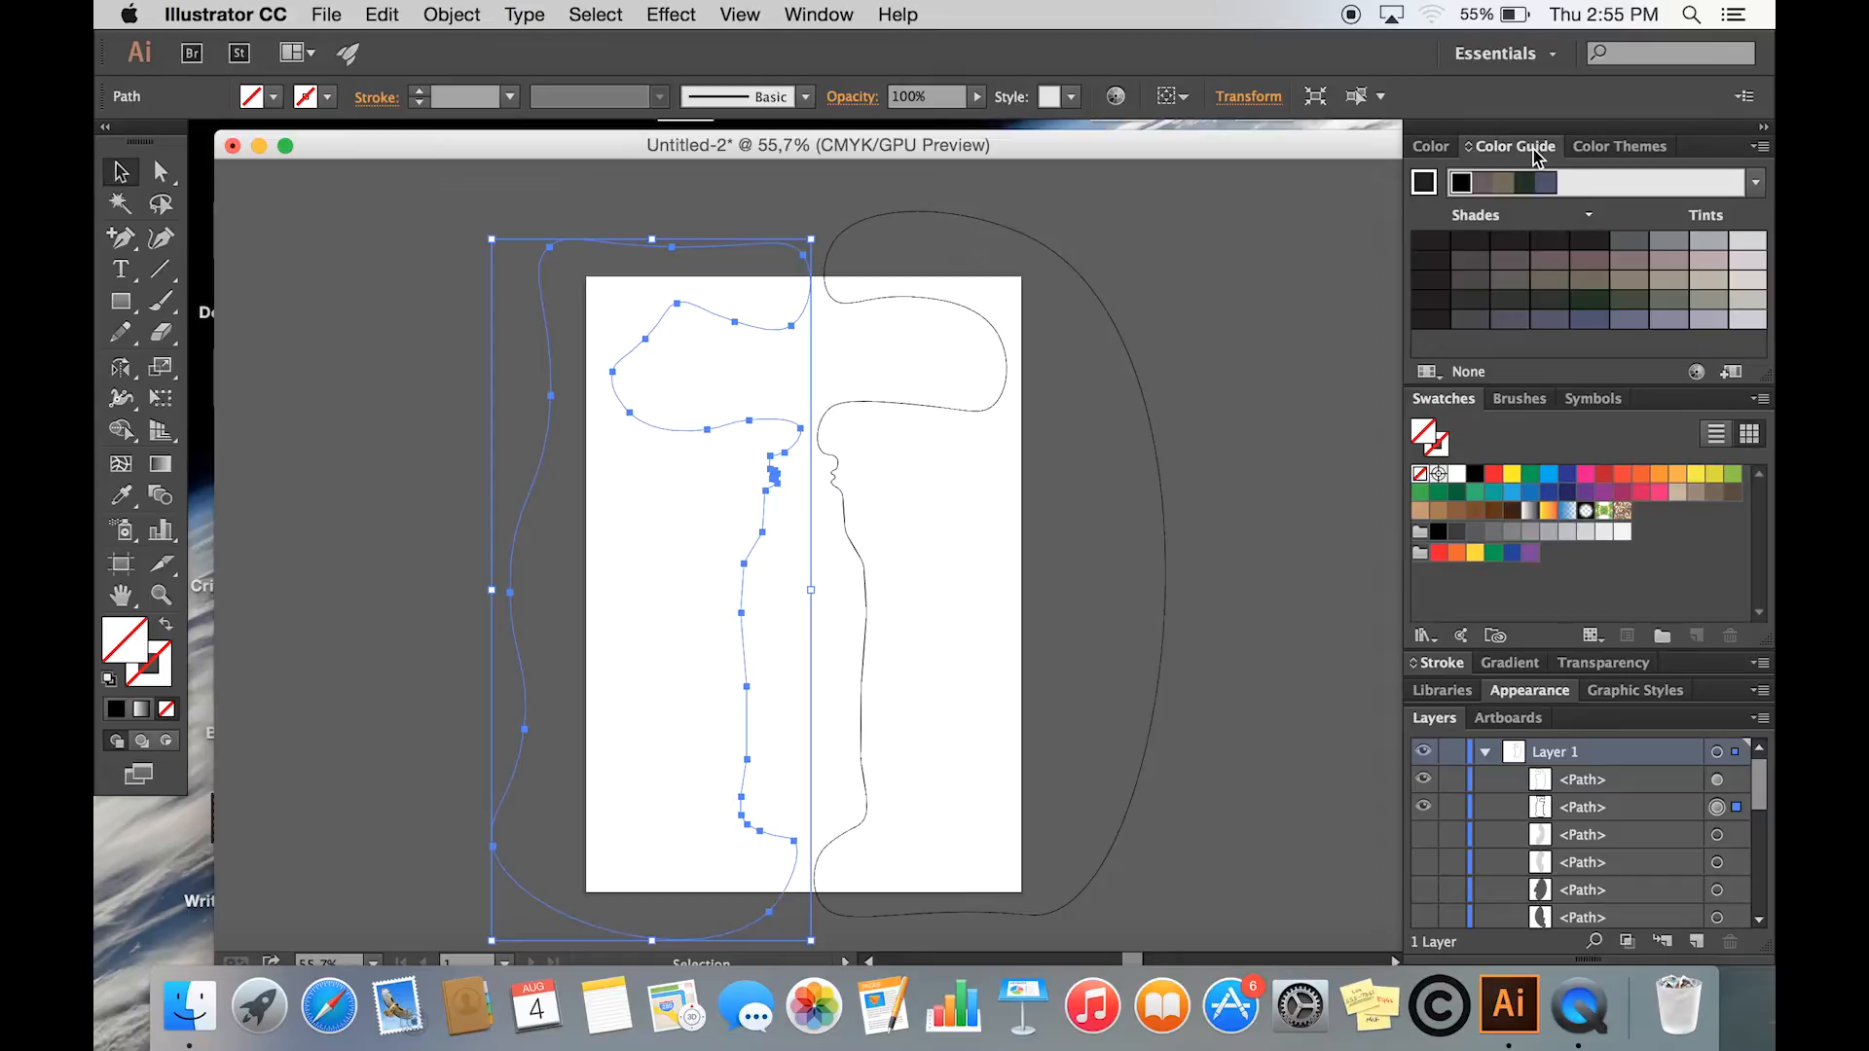
{"action": "left_click", "coordinate": [1747, 242]}
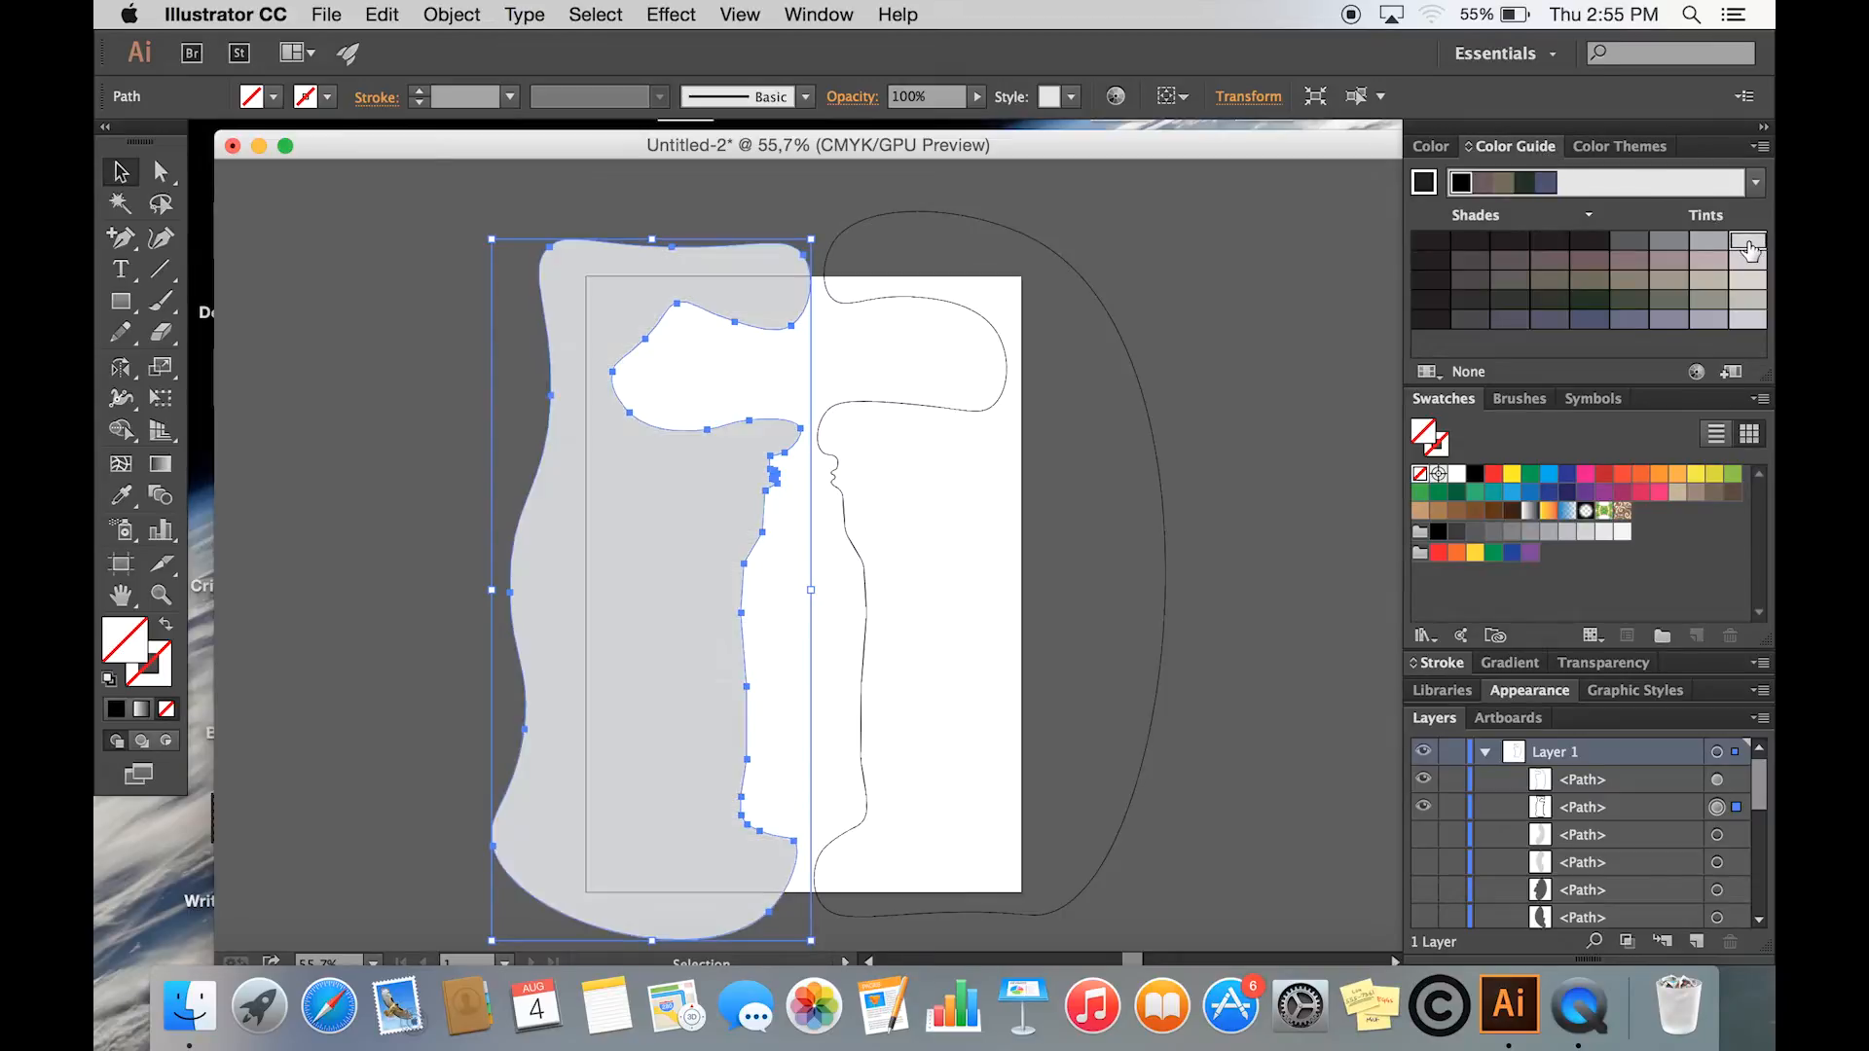
{"action": "left_click", "coordinate": [981, 410]}
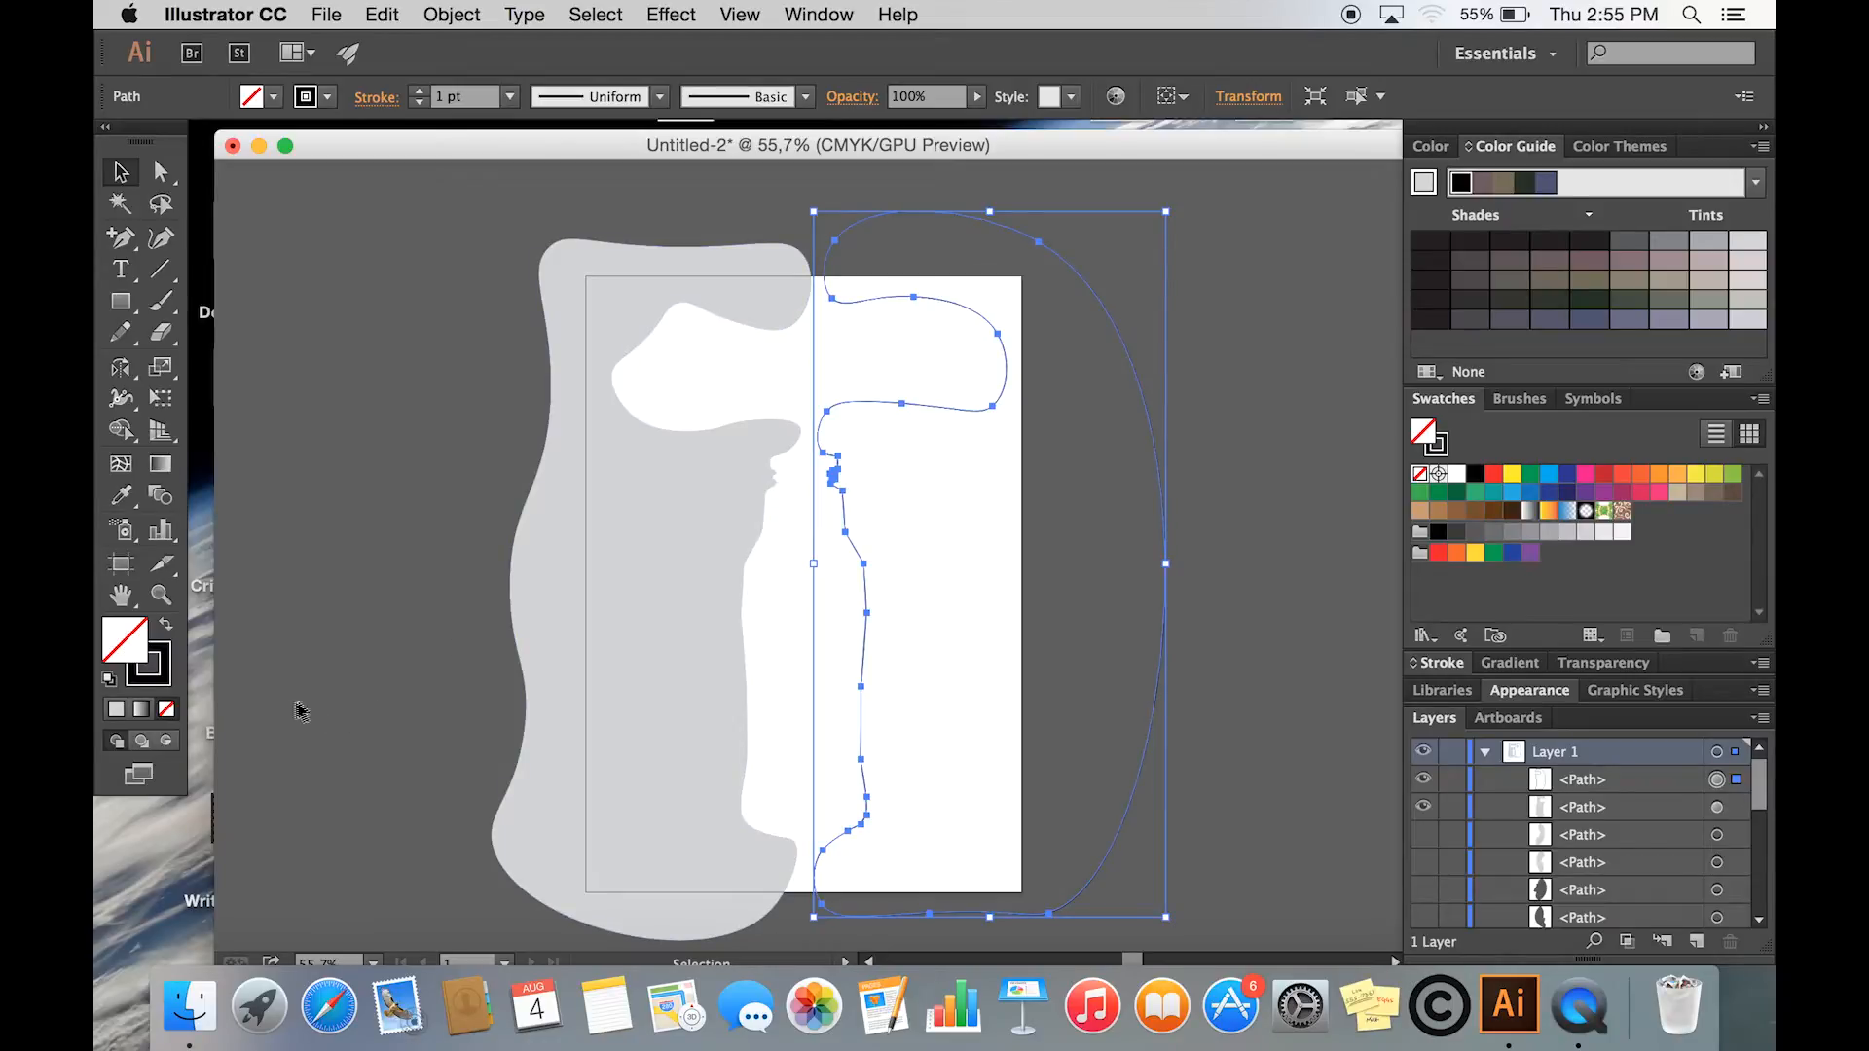
{"action": "left_click", "coordinate": [162, 678]}
{"action": "left_click", "coordinate": [166, 708]}
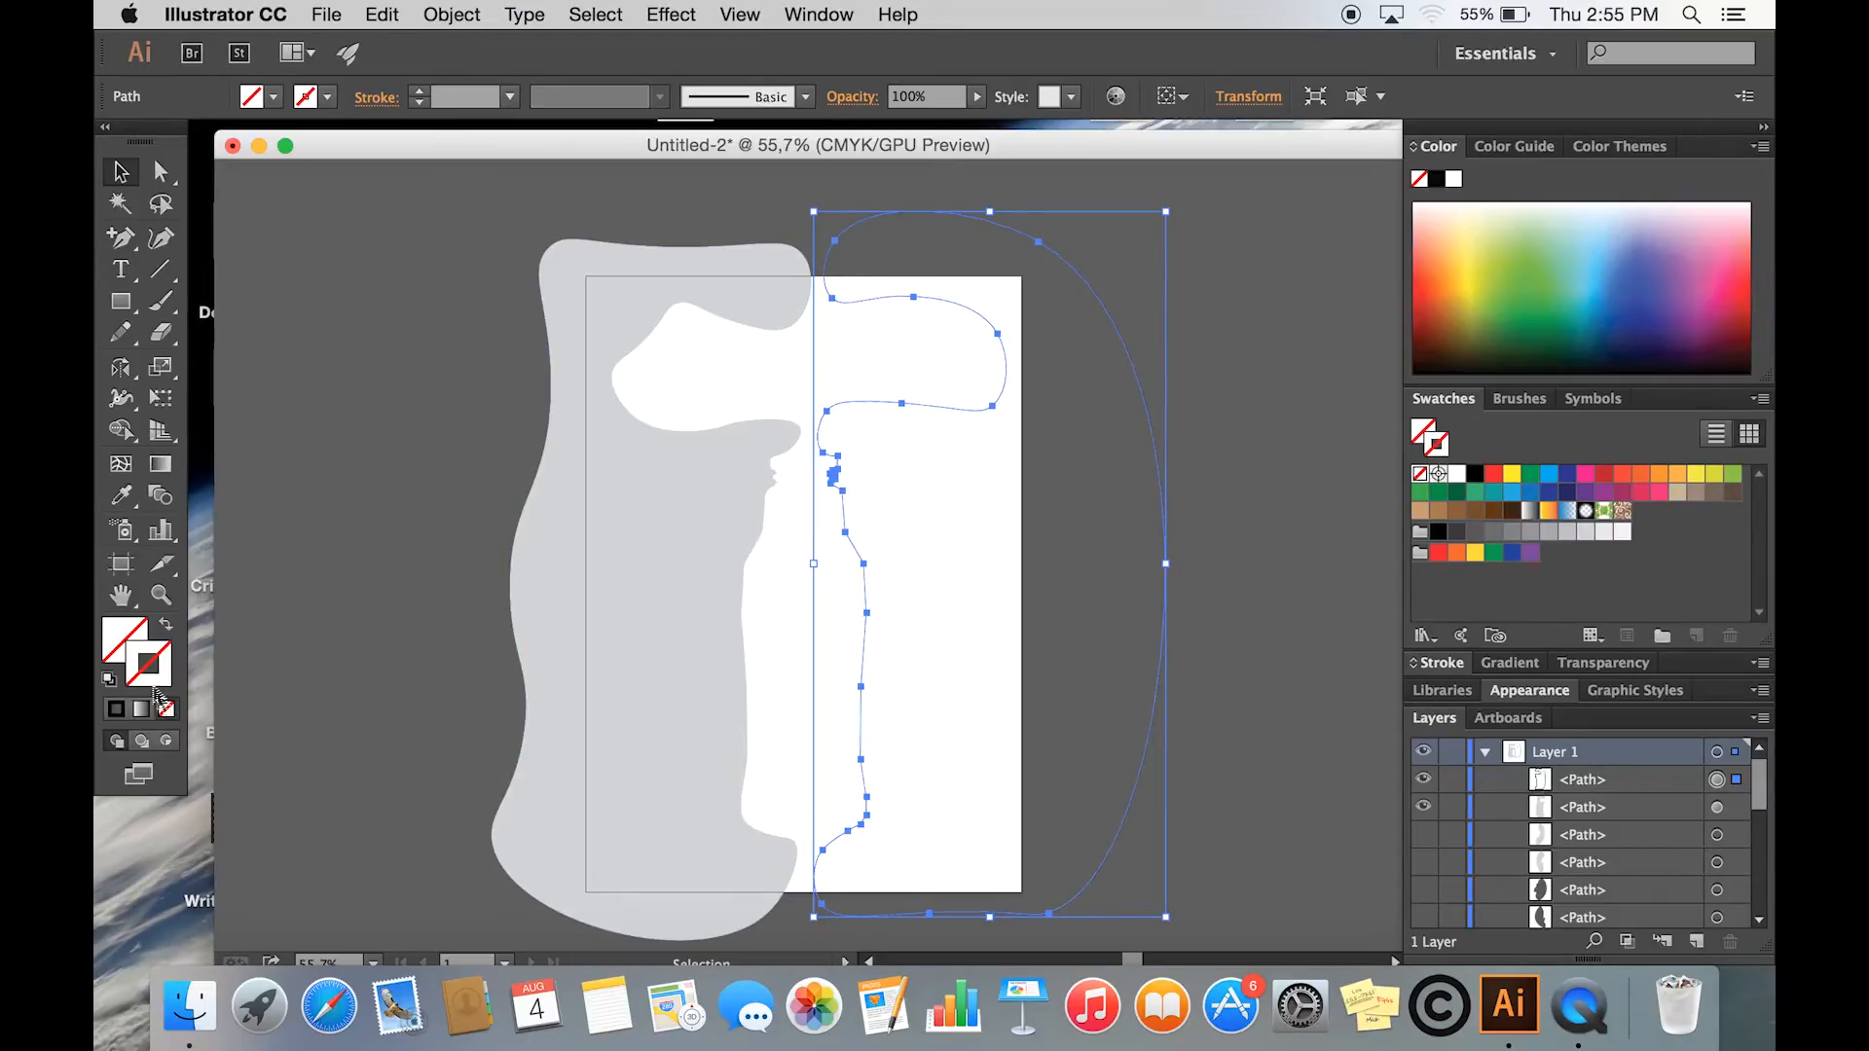
{"action": "left_click", "coordinate": [123, 638]}
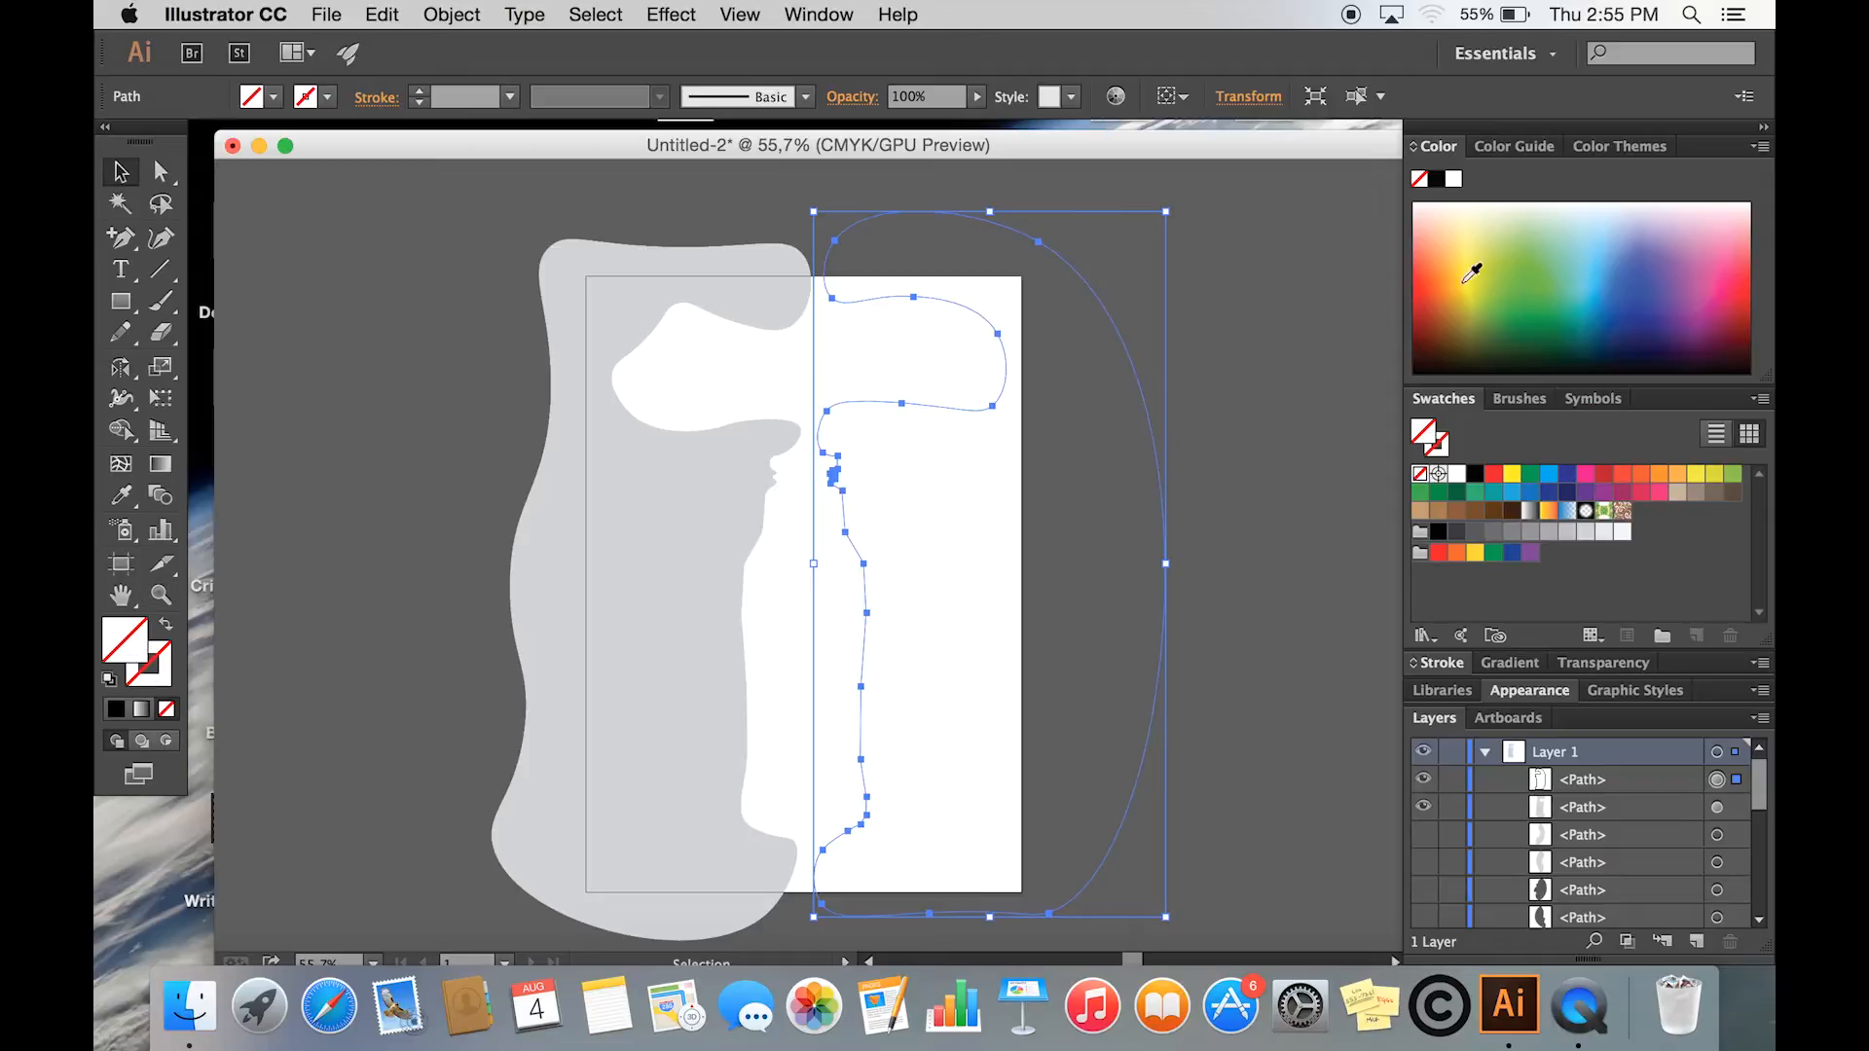
{"action": "left_click", "coordinate": [1528, 154]}
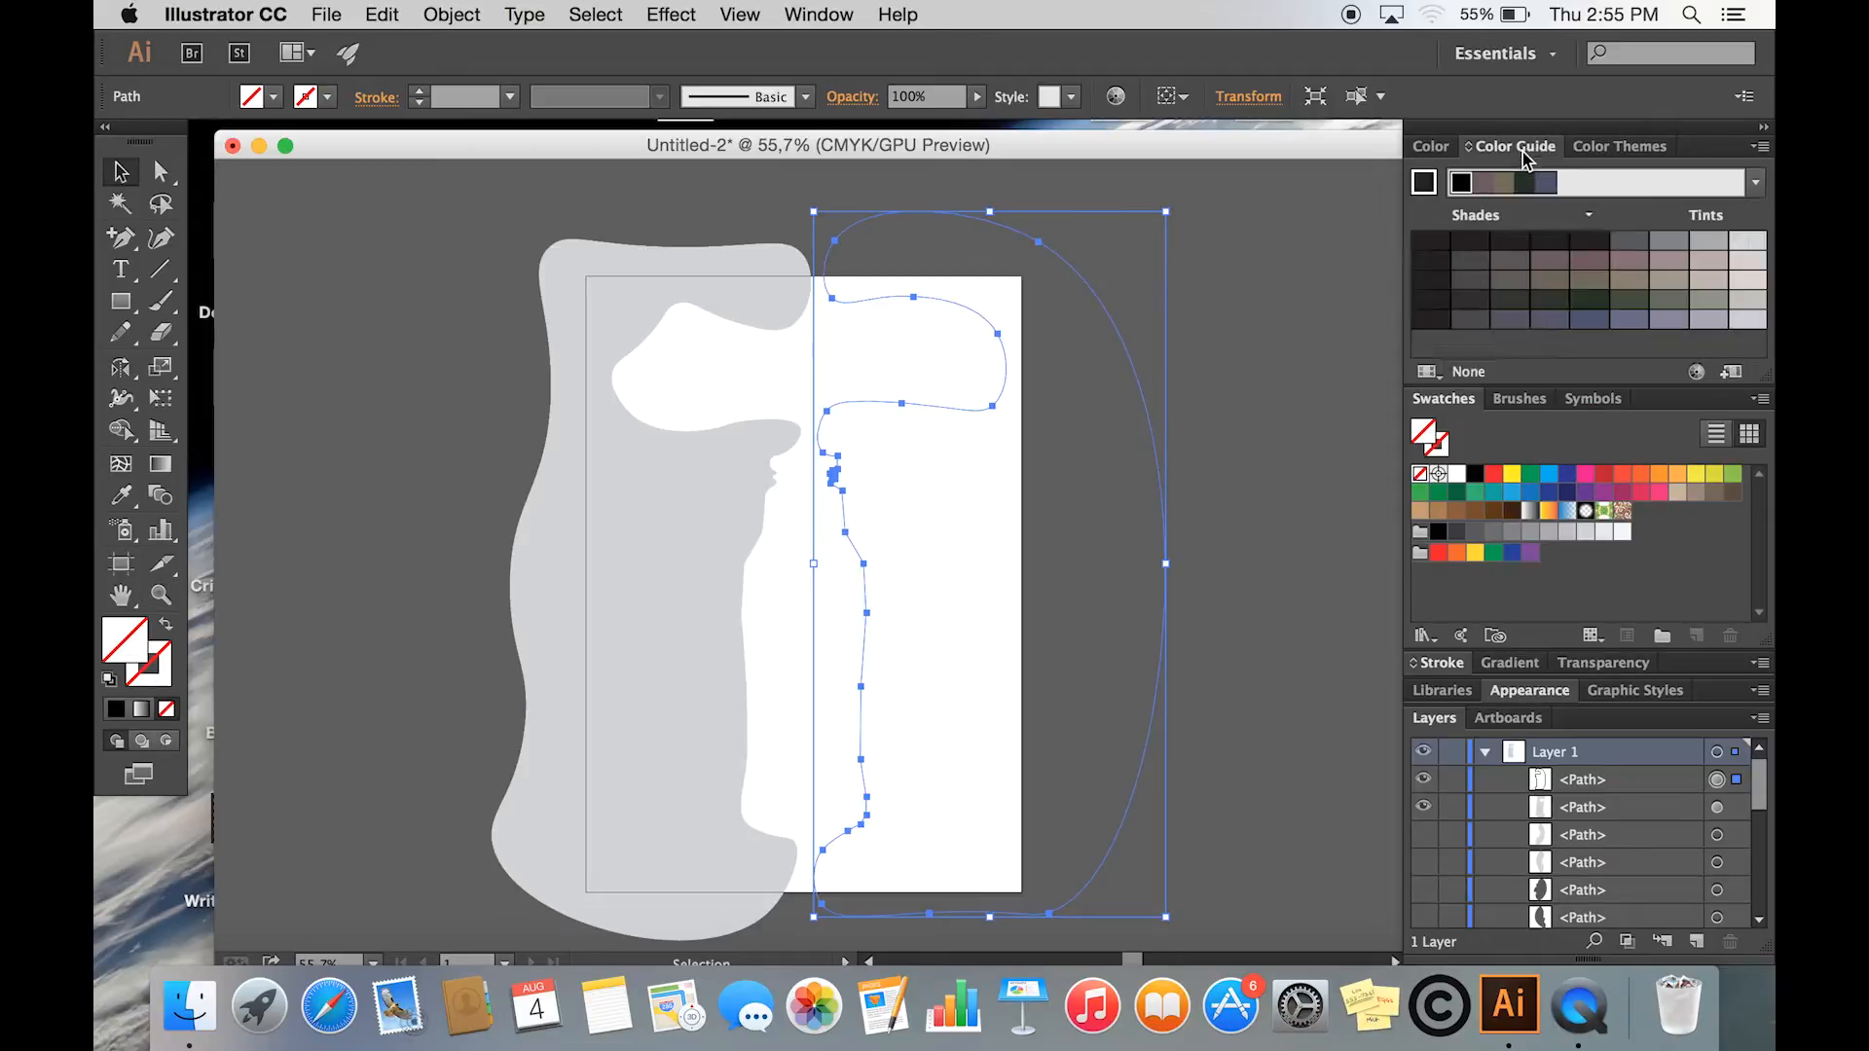
{"action": "left_click", "coordinate": [1741, 248]}
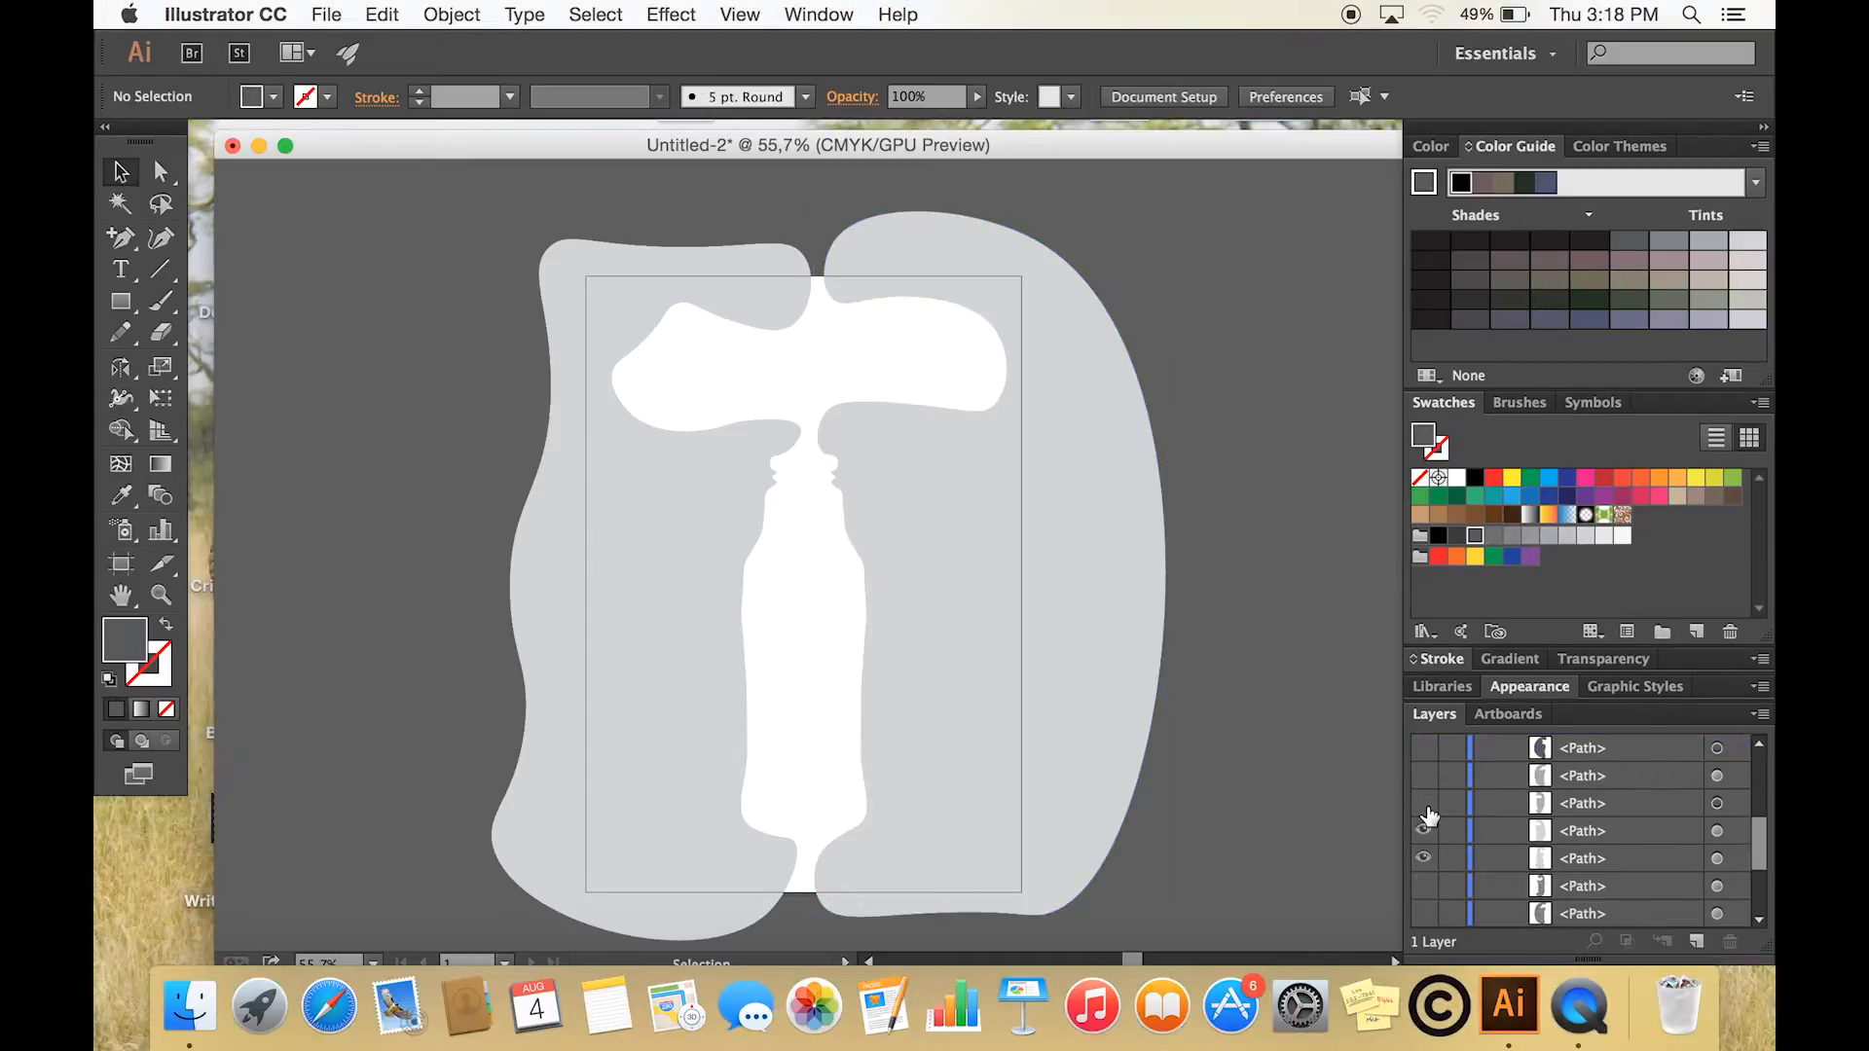
- Show all the hidden shape paths above the two light grey bottle shapes, up to the top of Layer 1
{"action": "left_click", "coordinate": [1423, 803]}
{"action": "left_click", "coordinate": [1423, 776]}
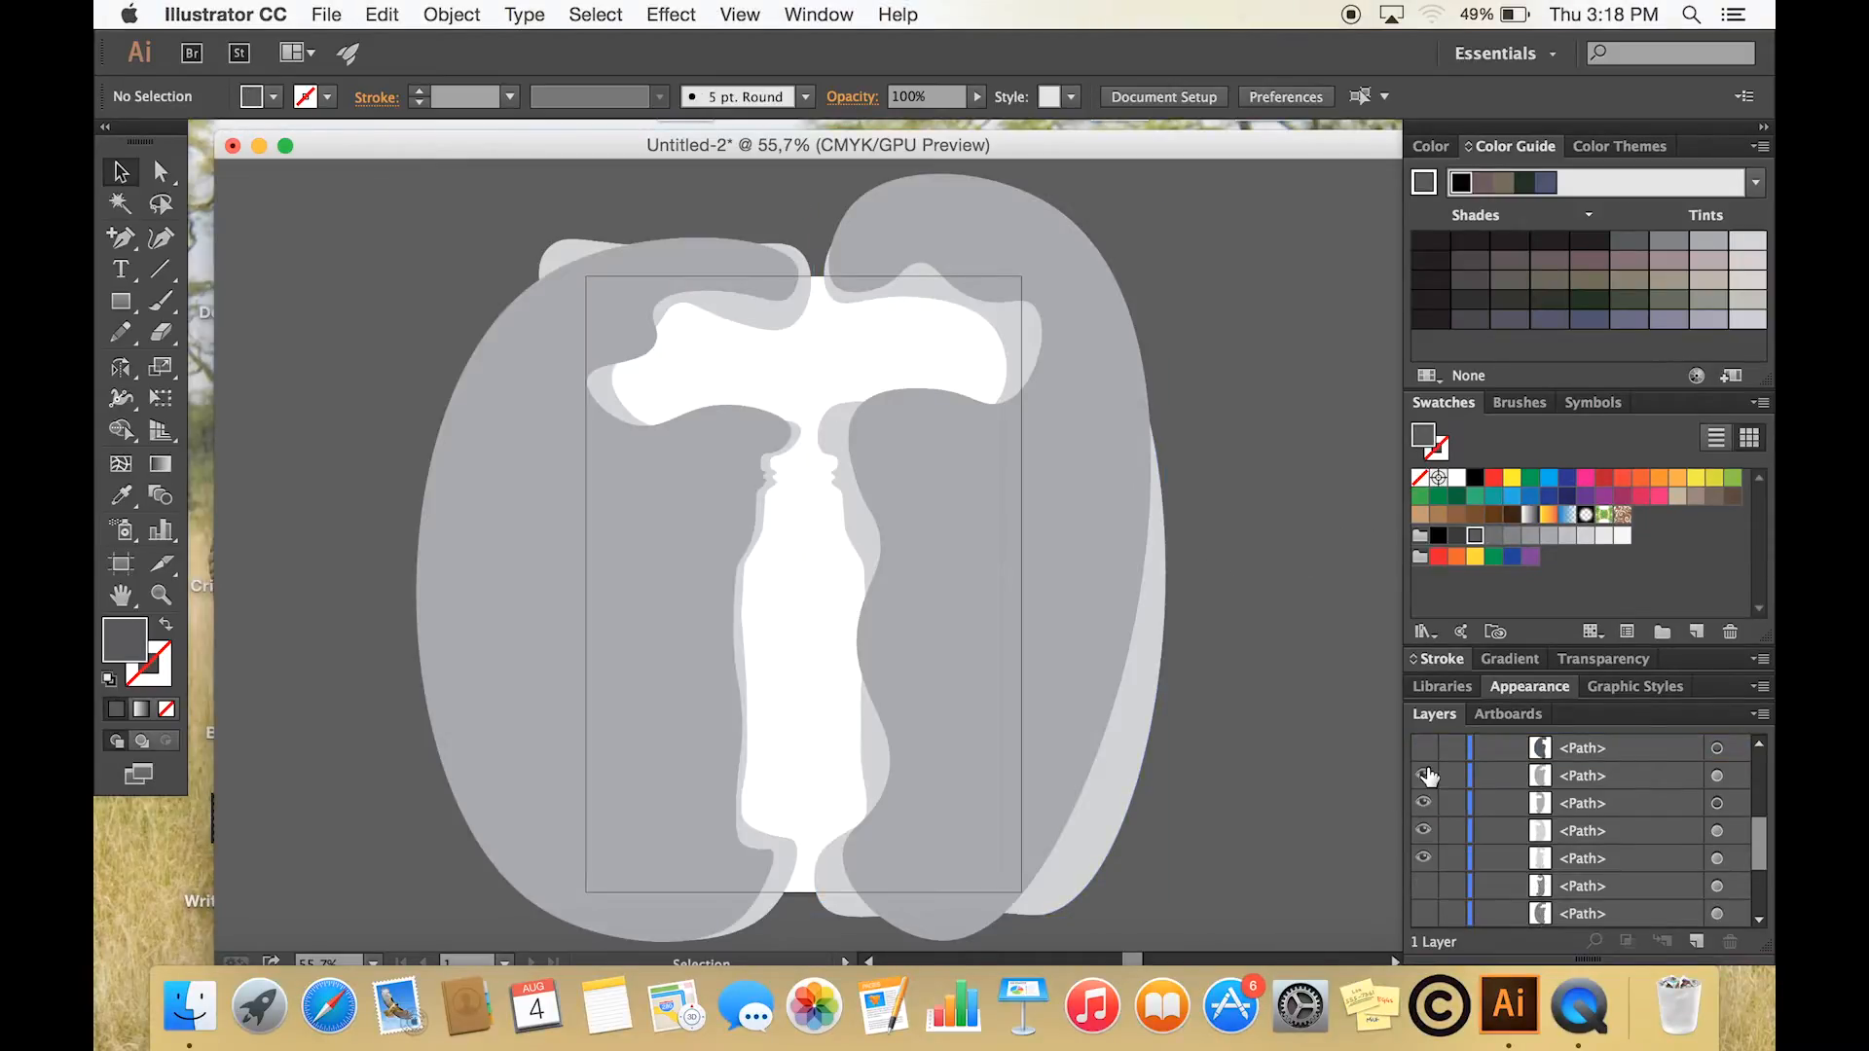
{"action": "left_click", "coordinate": [1424, 748]}
{"action": "scroll", "coordinate": [1428, 752], "scroll_direction": "up", "scroll_amount": 2}
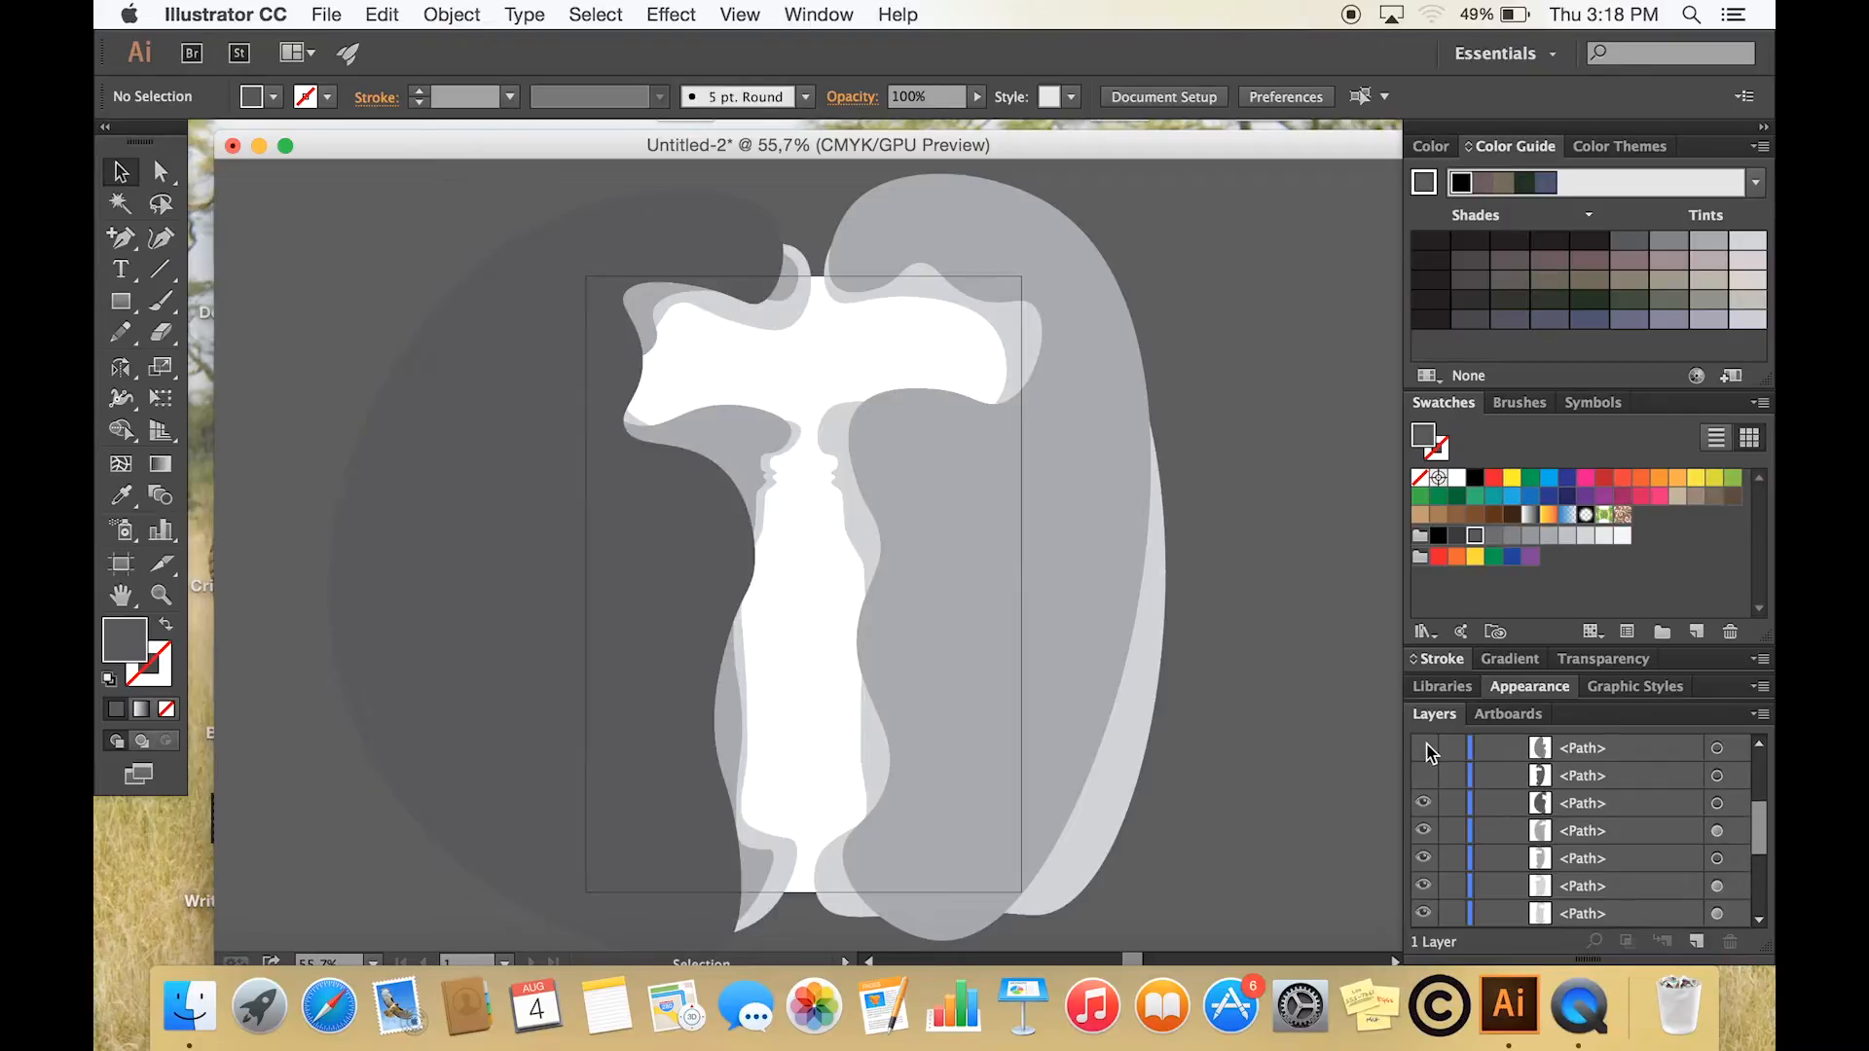
{"action": "left_click", "coordinate": [1424, 775]}
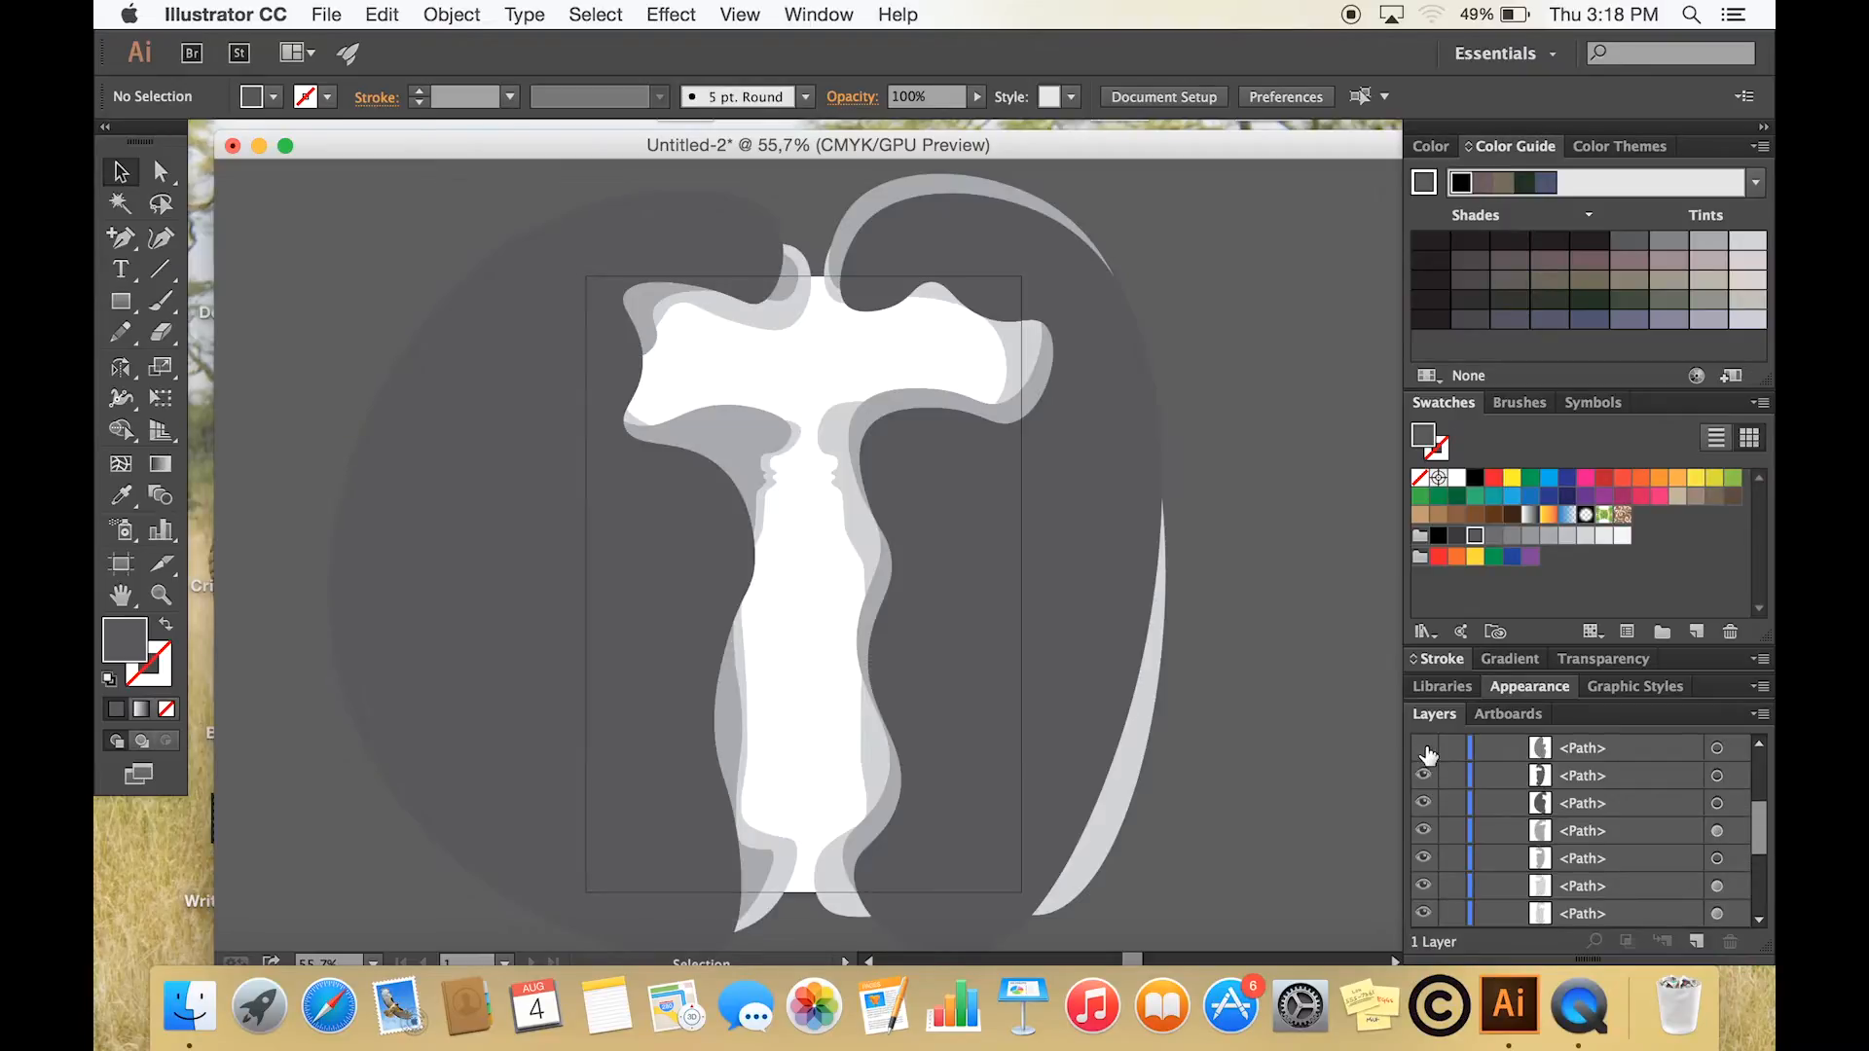
{"action": "left_click", "coordinate": [1424, 750]}
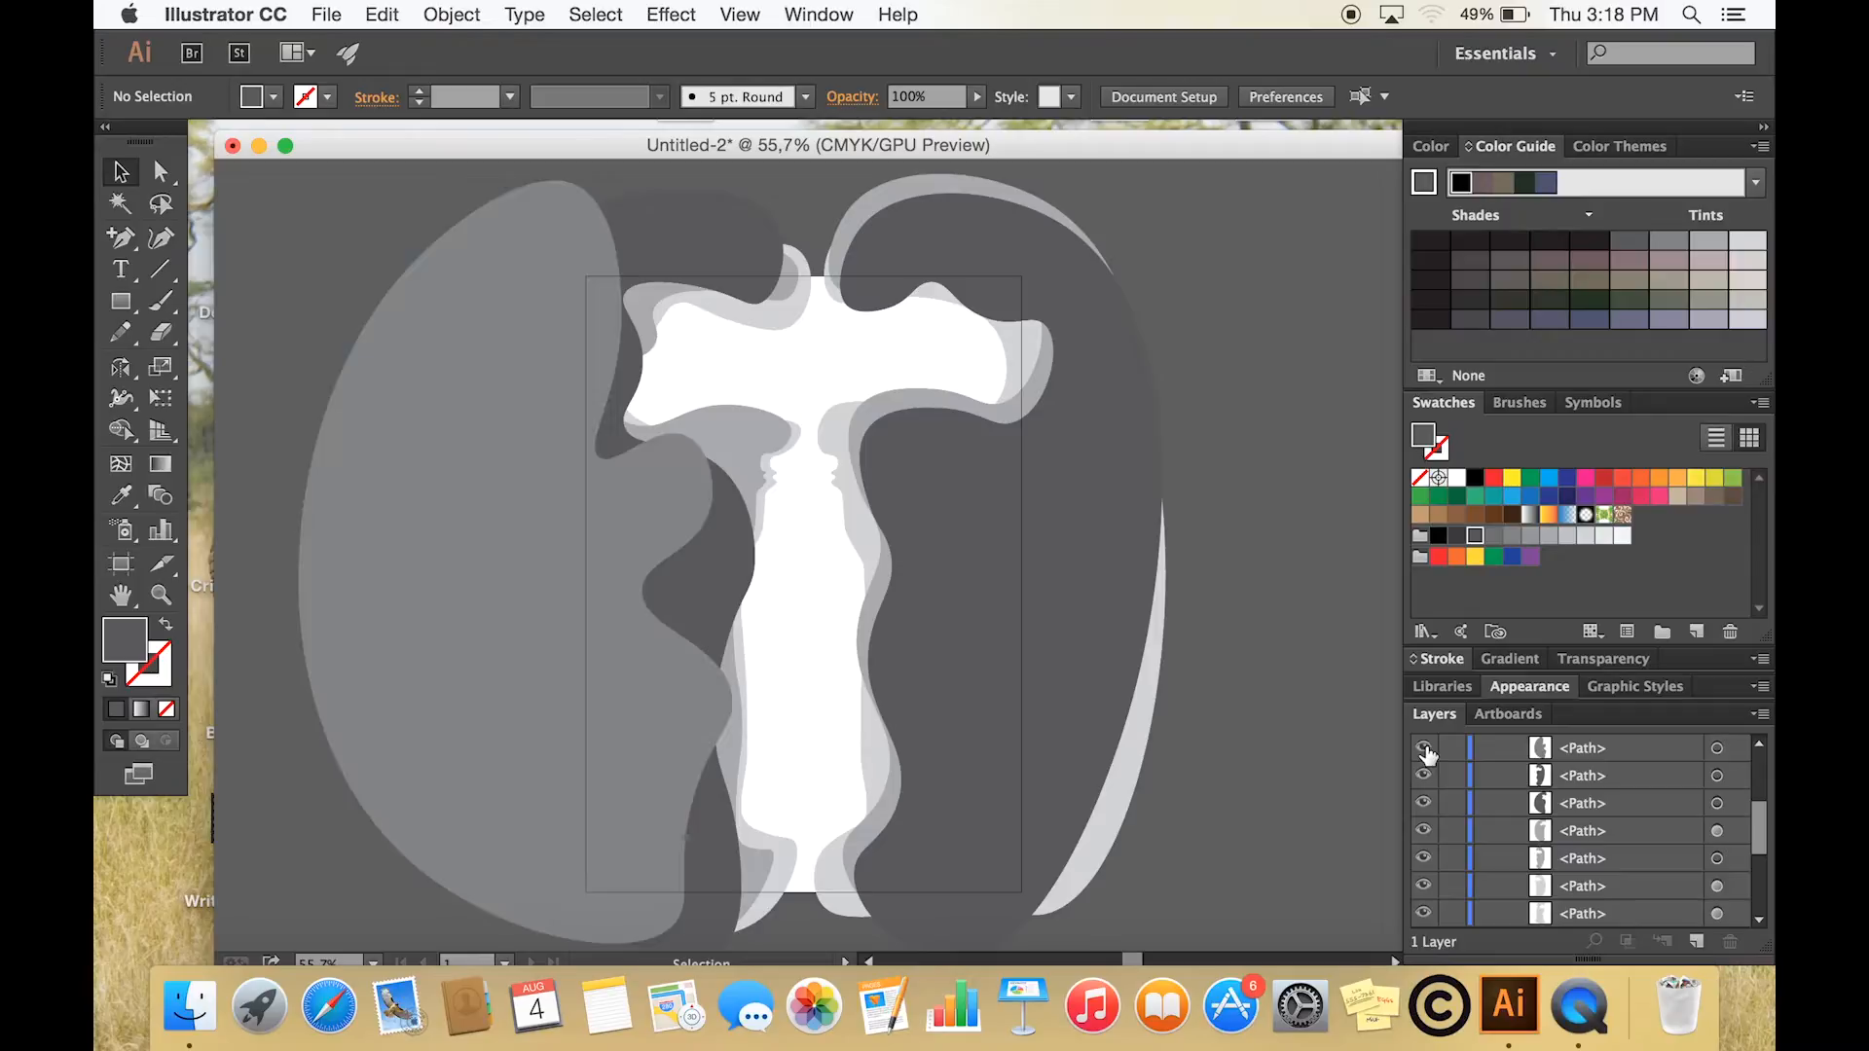
{"action": "scroll", "coordinate": [1425, 750], "scroll_direction": "up", "scroll_amount": 4}
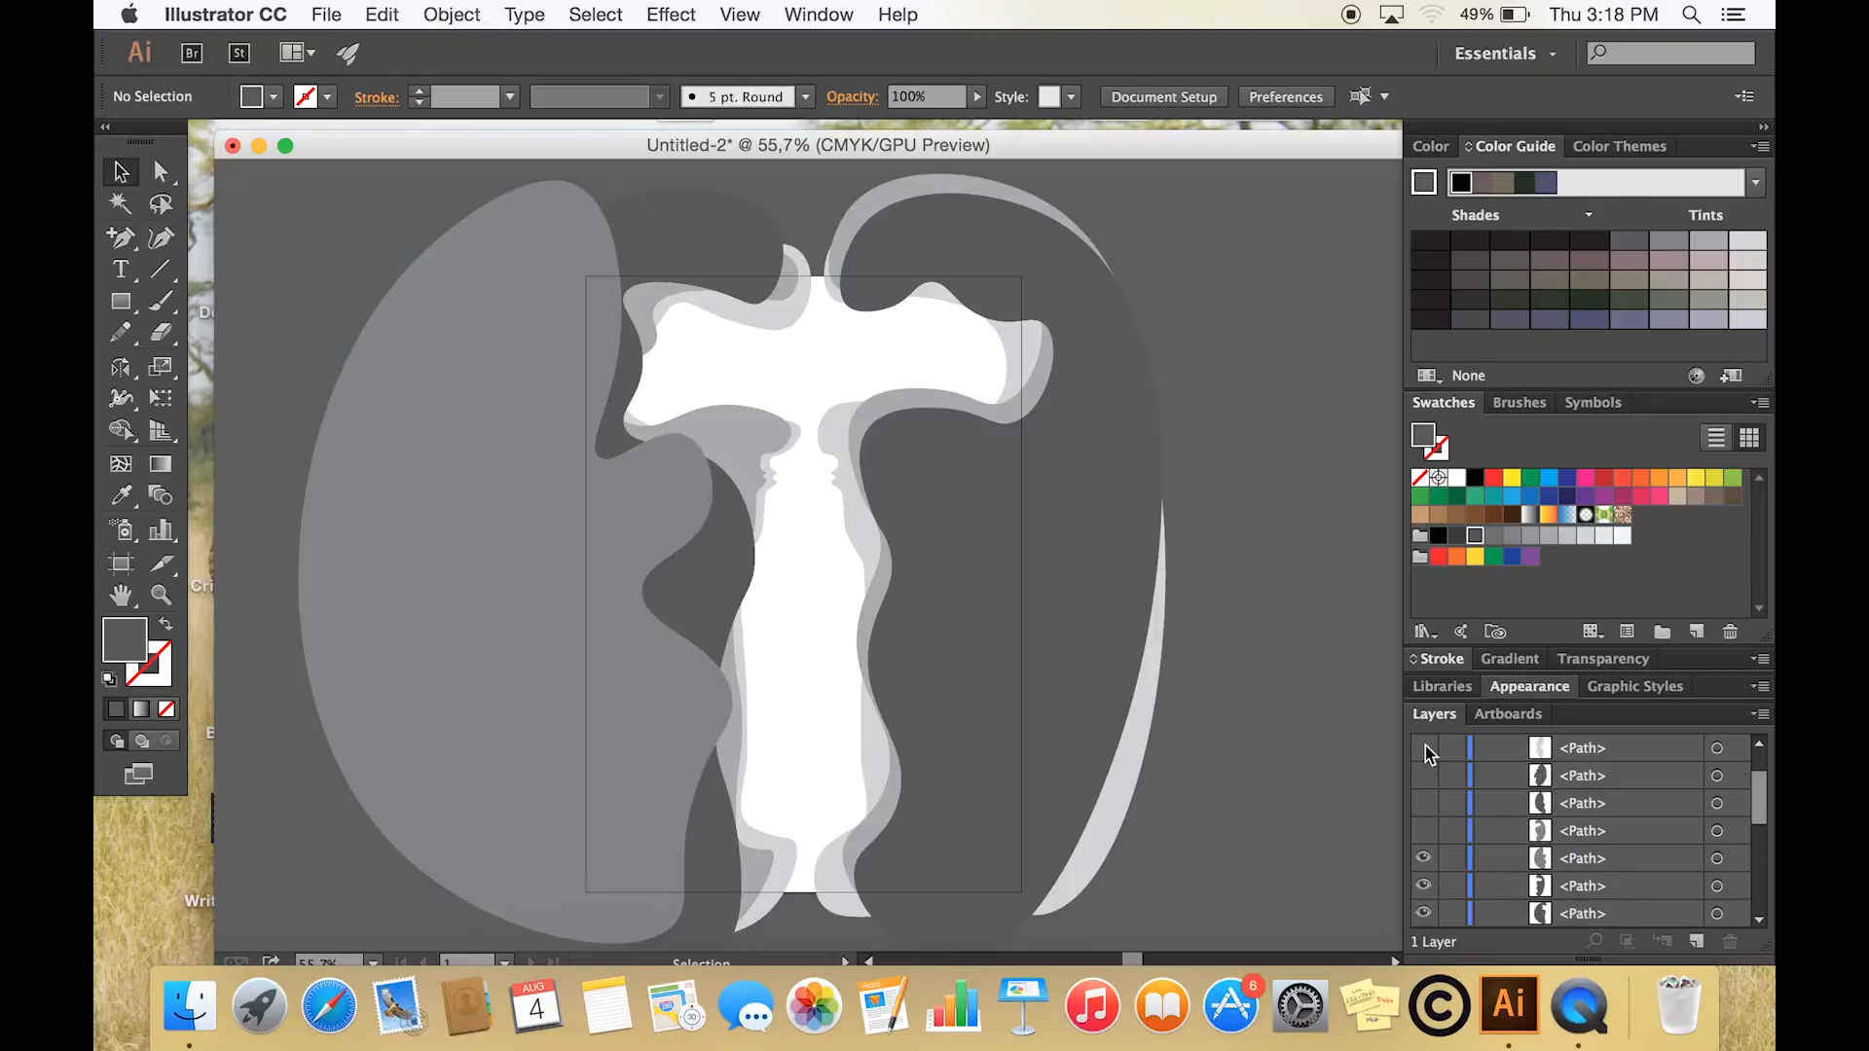
{"action": "left_click", "coordinate": [1424, 830]}
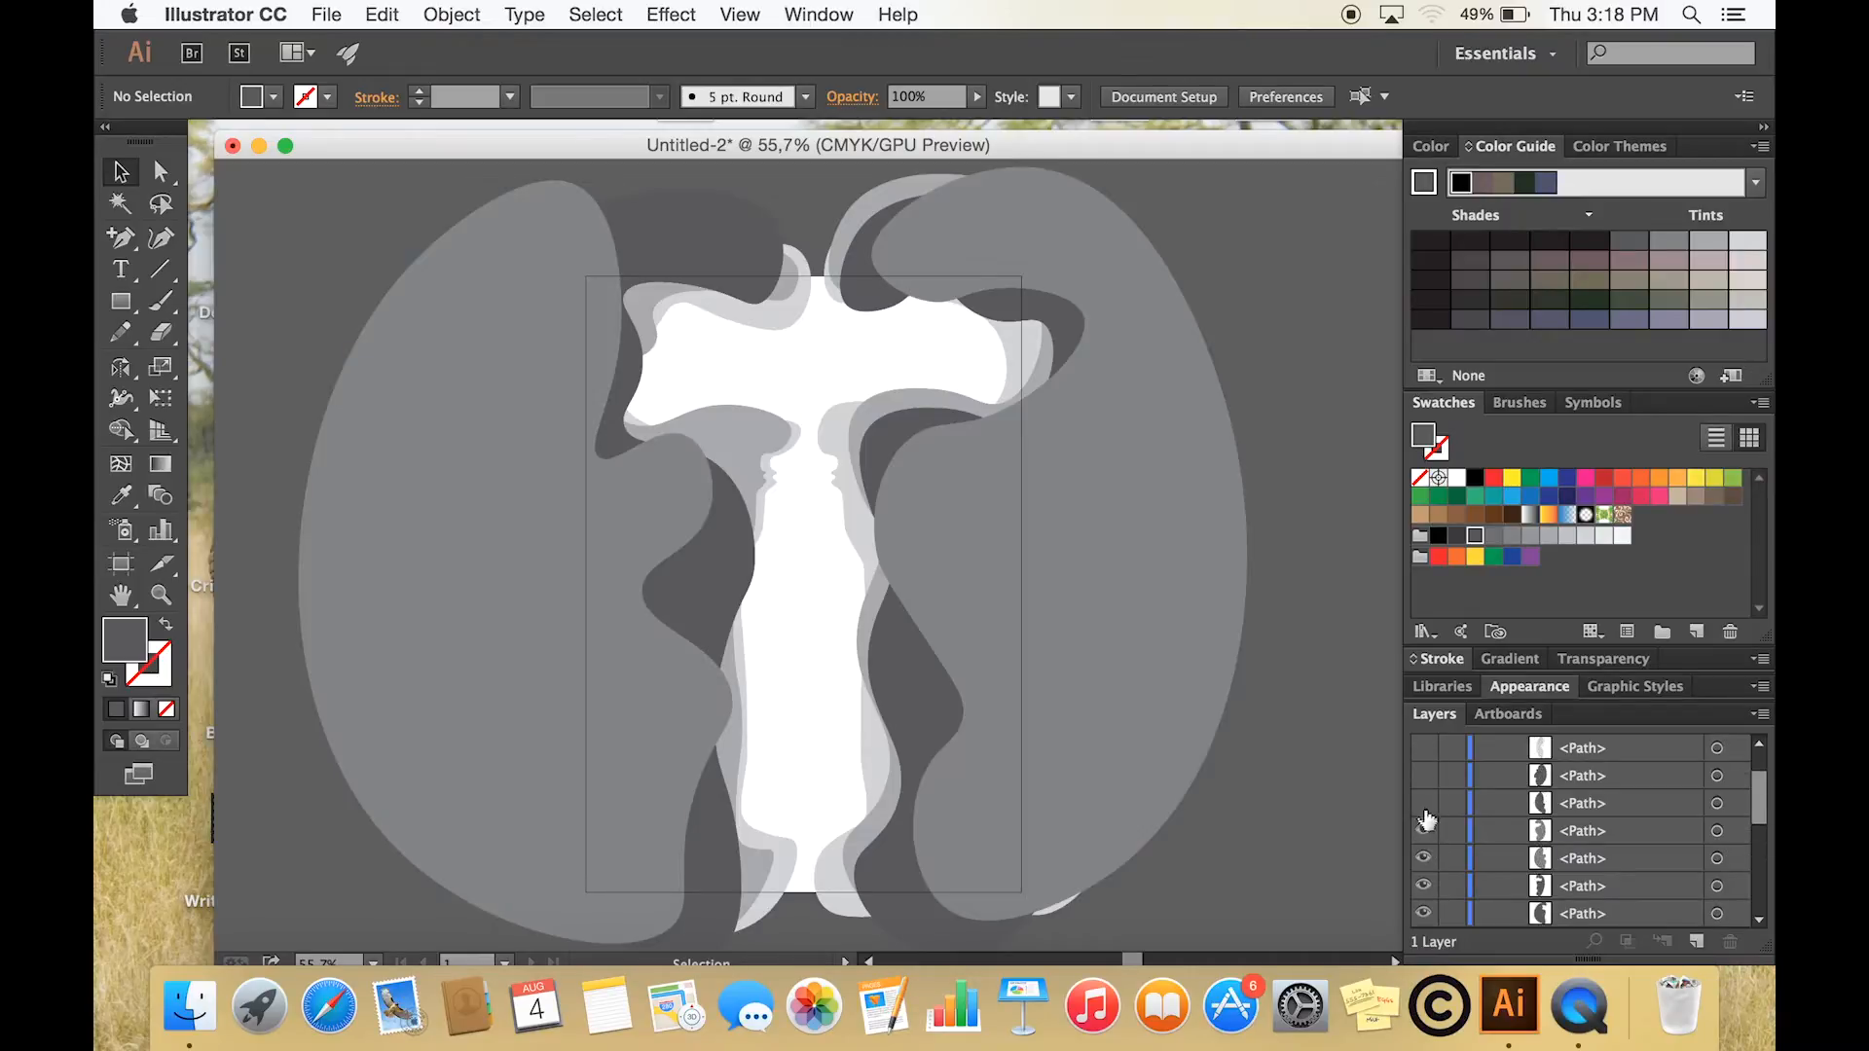
{"action": "left_click", "coordinate": [1424, 803]}
{"action": "left_click", "coordinate": [1424, 775]}
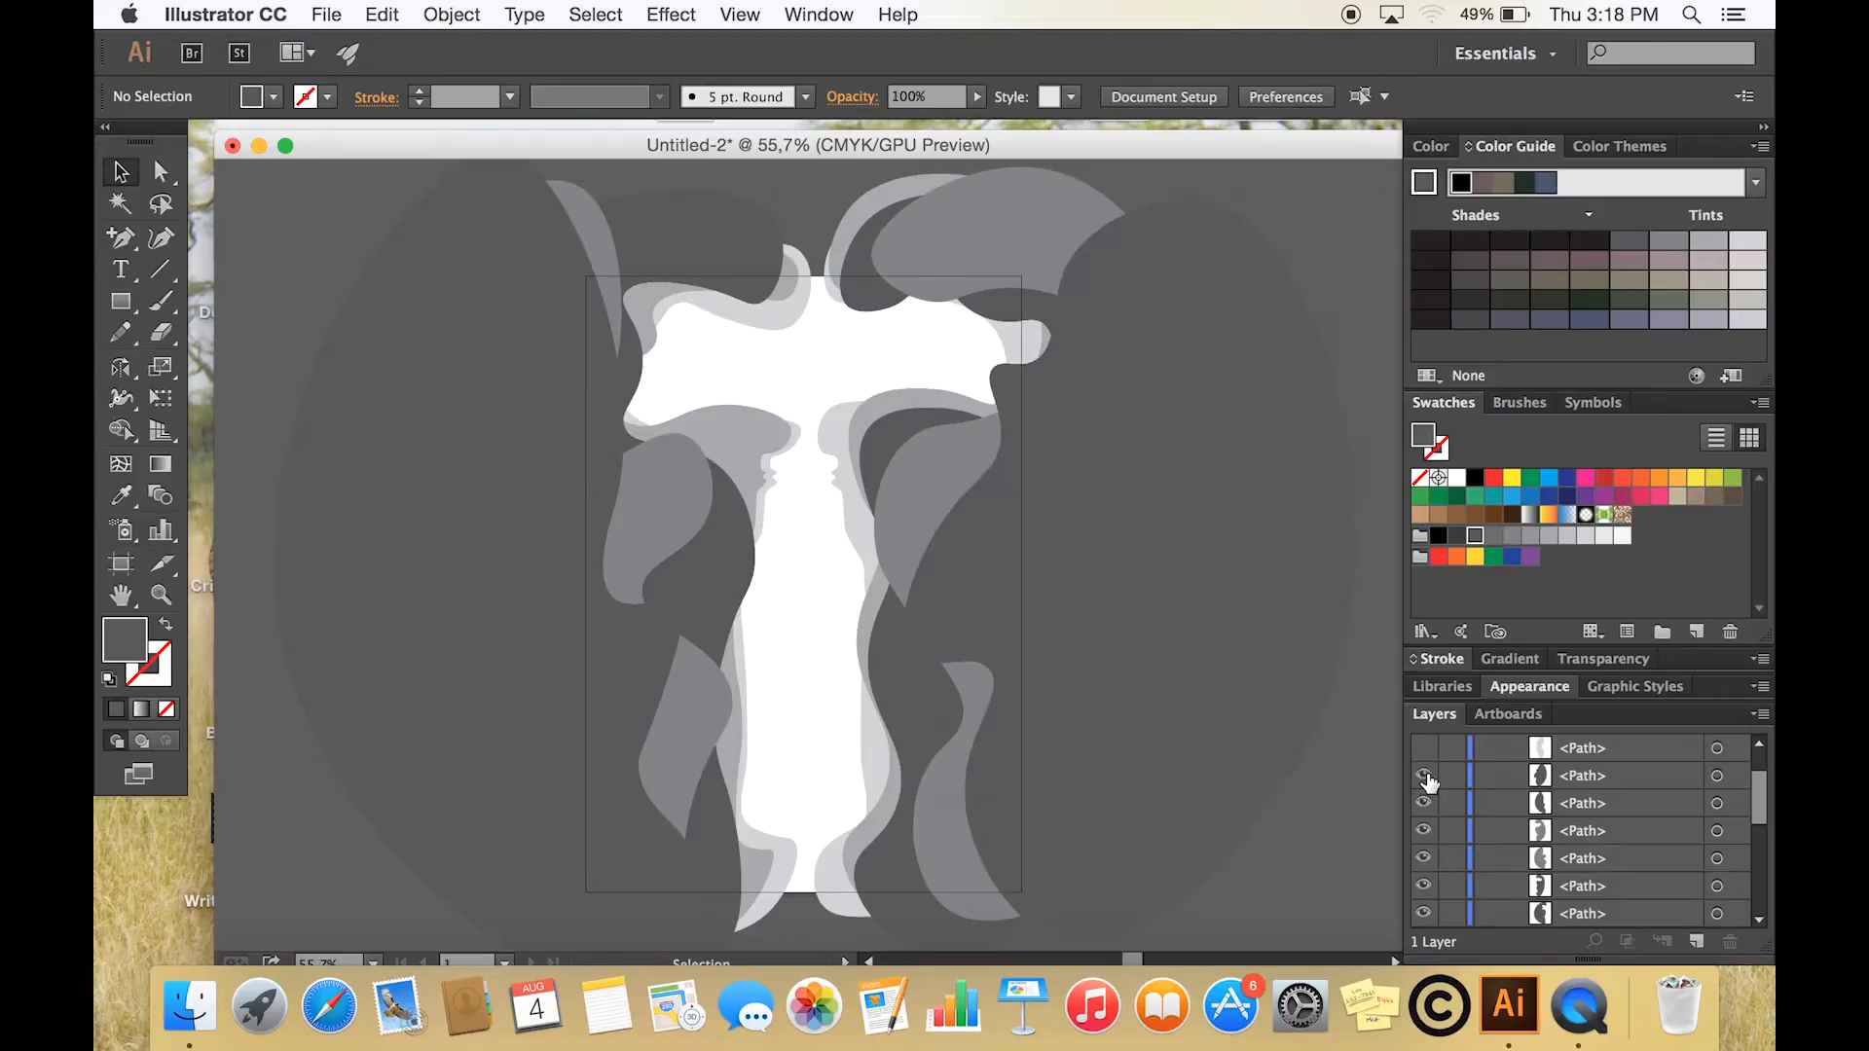
{"action": "left_click", "coordinate": [1424, 748]}
{"action": "scroll", "coordinate": [1427, 778], "scroll_direction": "up", "scroll_amount": 1}
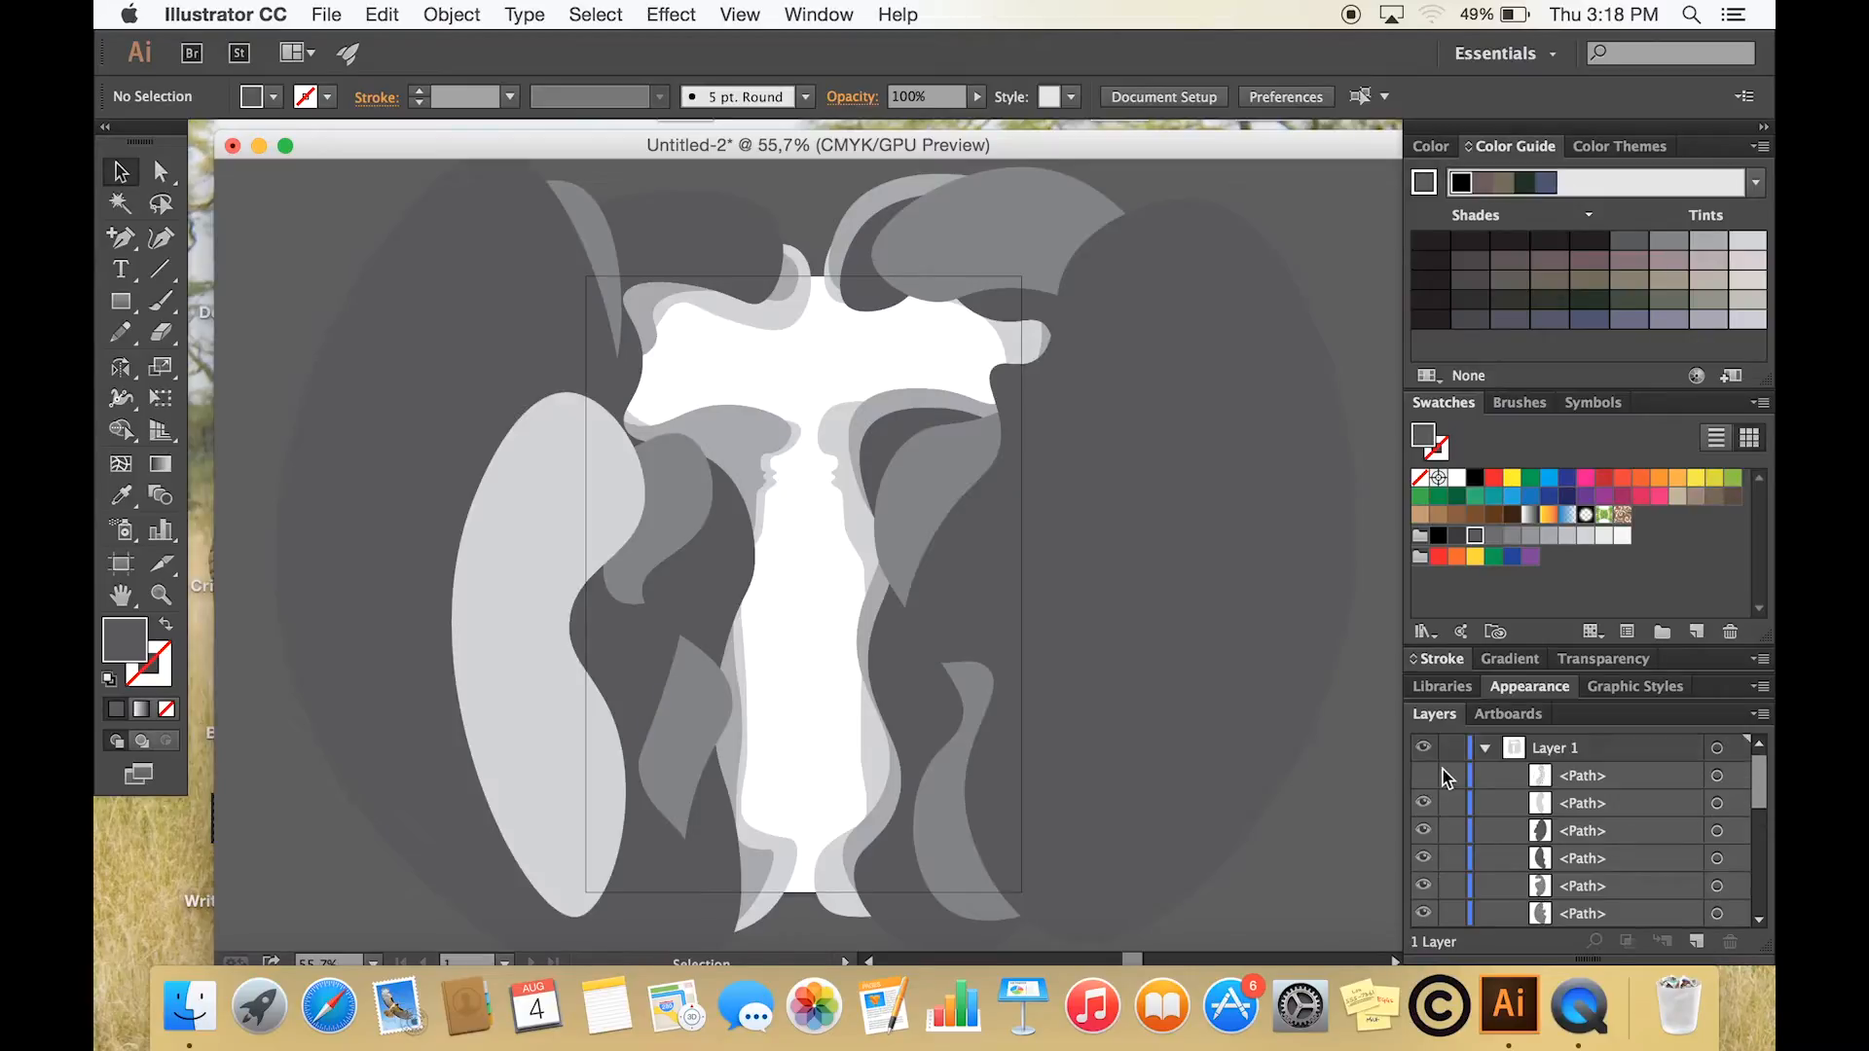
{"action": "left_click", "coordinate": [1424, 774]}
- Simplify the large dark grey shape on the artboard's right side with 53% curve precision and 0° angle threshold, with preview on
{"action": "scroll", "coordinate": [1462, 855], "scroll_direction": "down", "scroll_amount": 3}
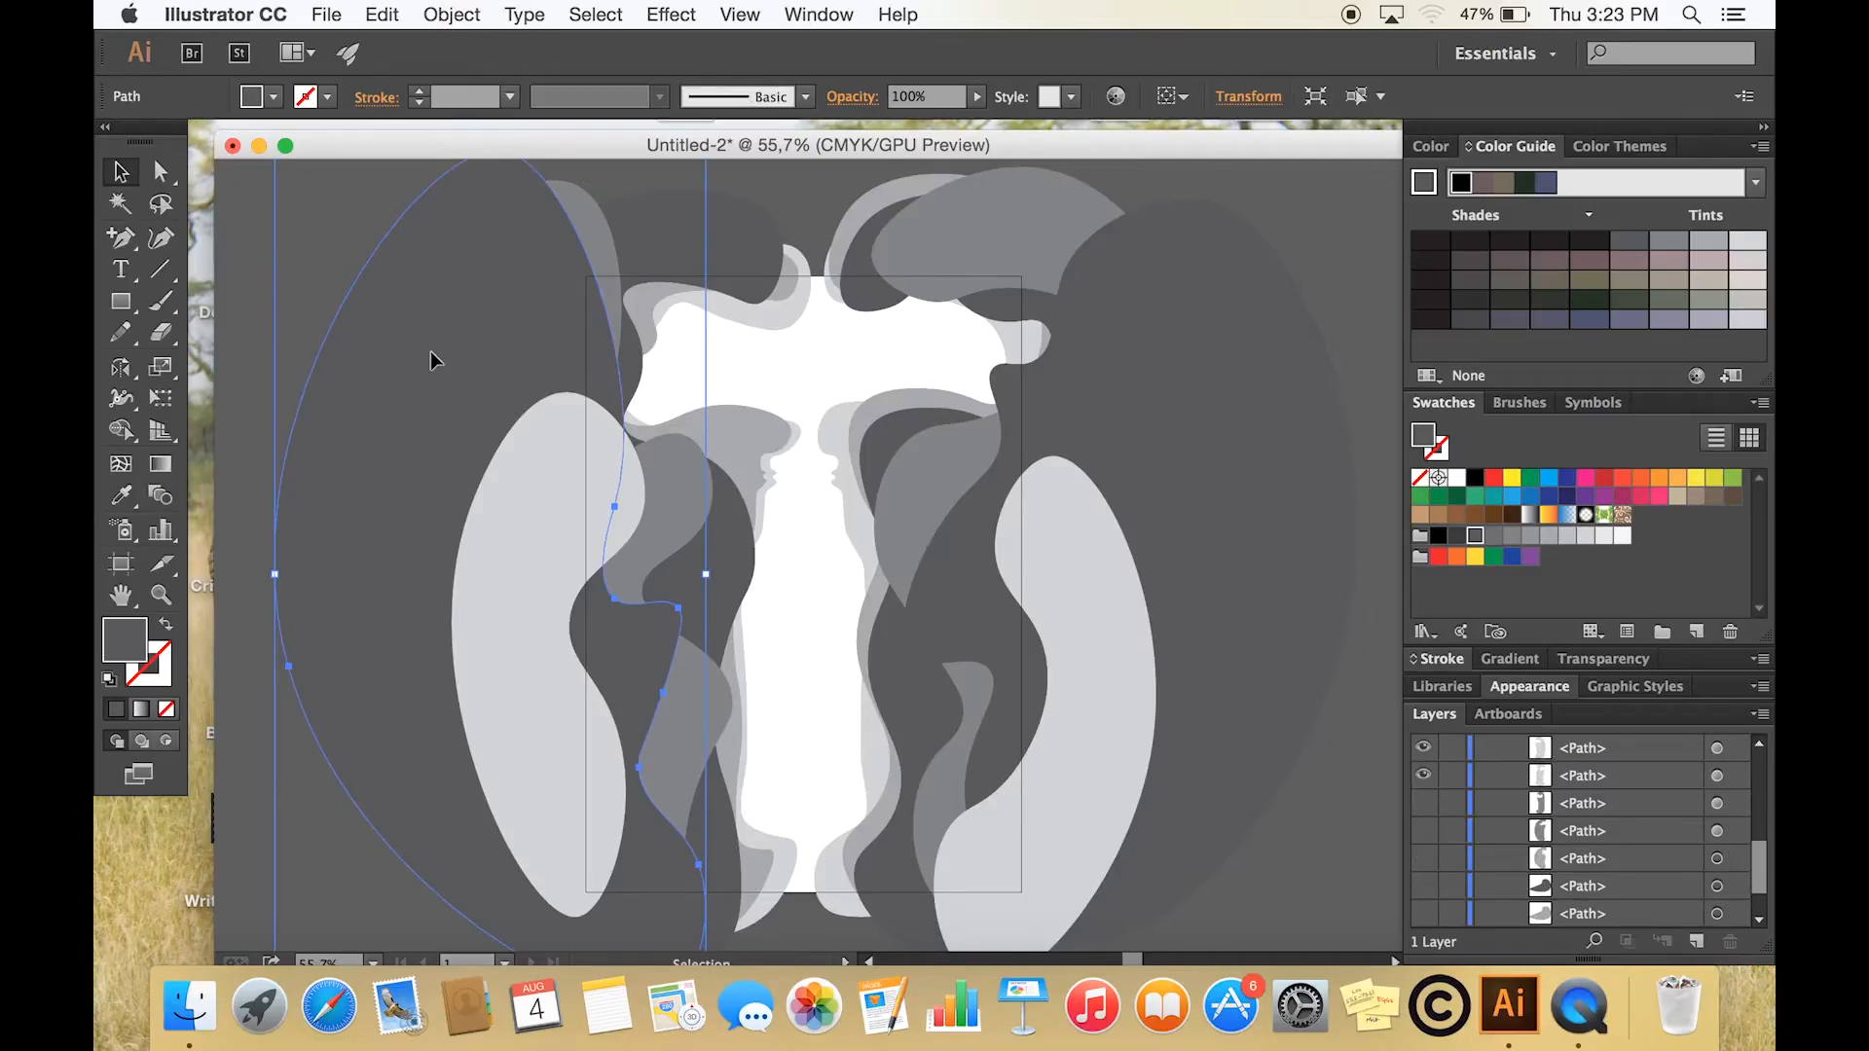
{"action": "scroll", "coordinate": [430, 352], "scroll_direction": "down", "scroll_amount": 2}
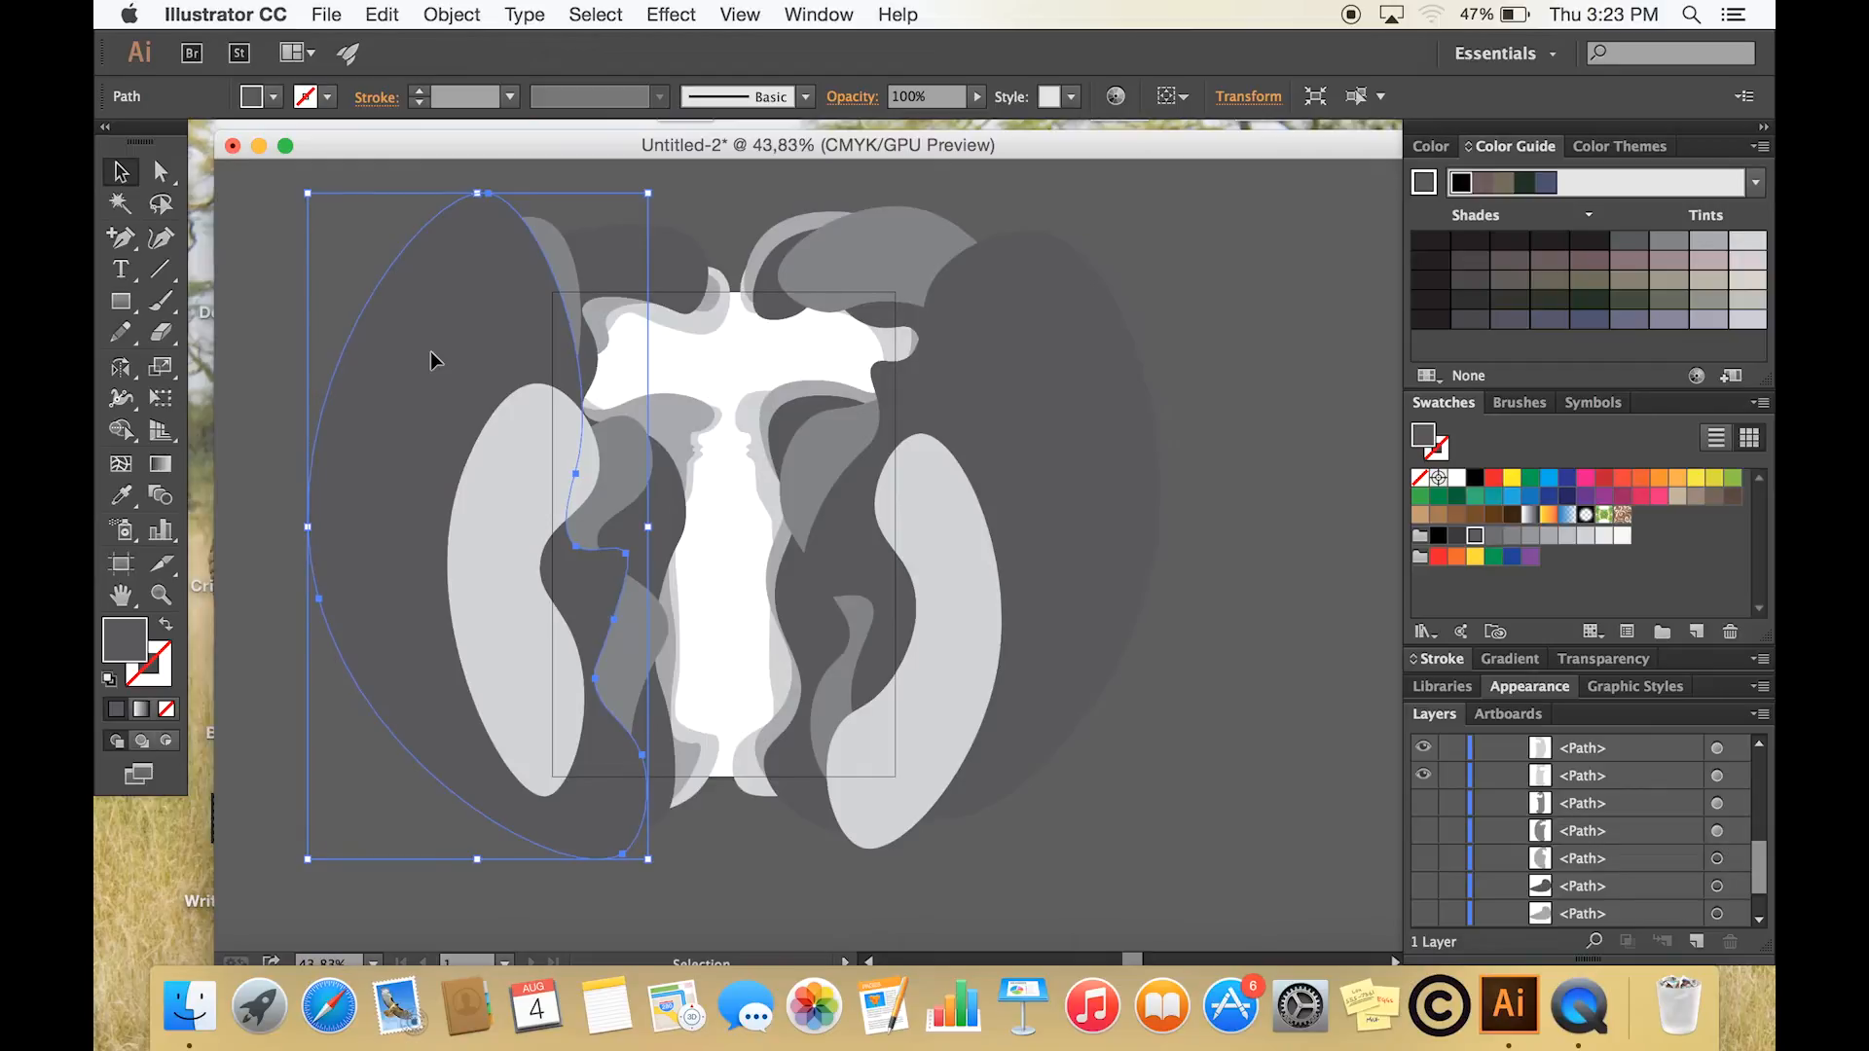
{"action": "left_click", "coordinate": [985, 389]}
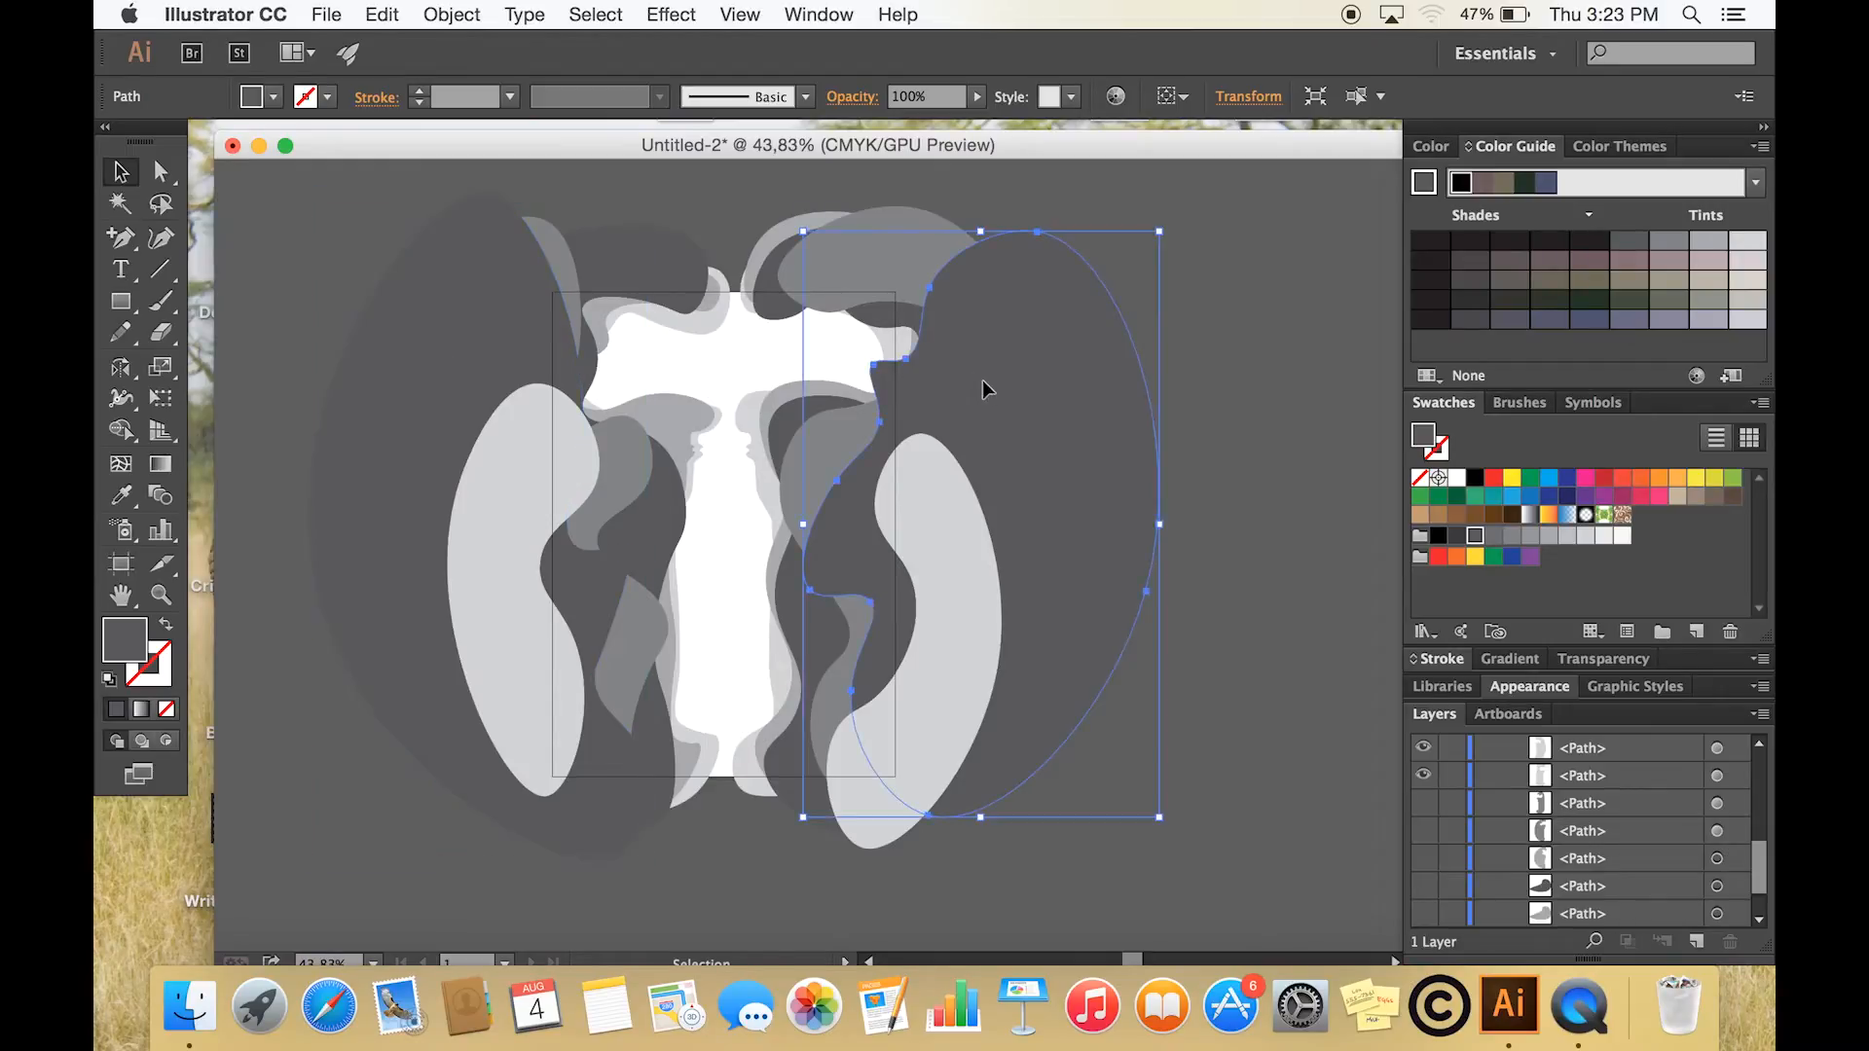
{"action": "left_click", "coordinate": [463, 16]}
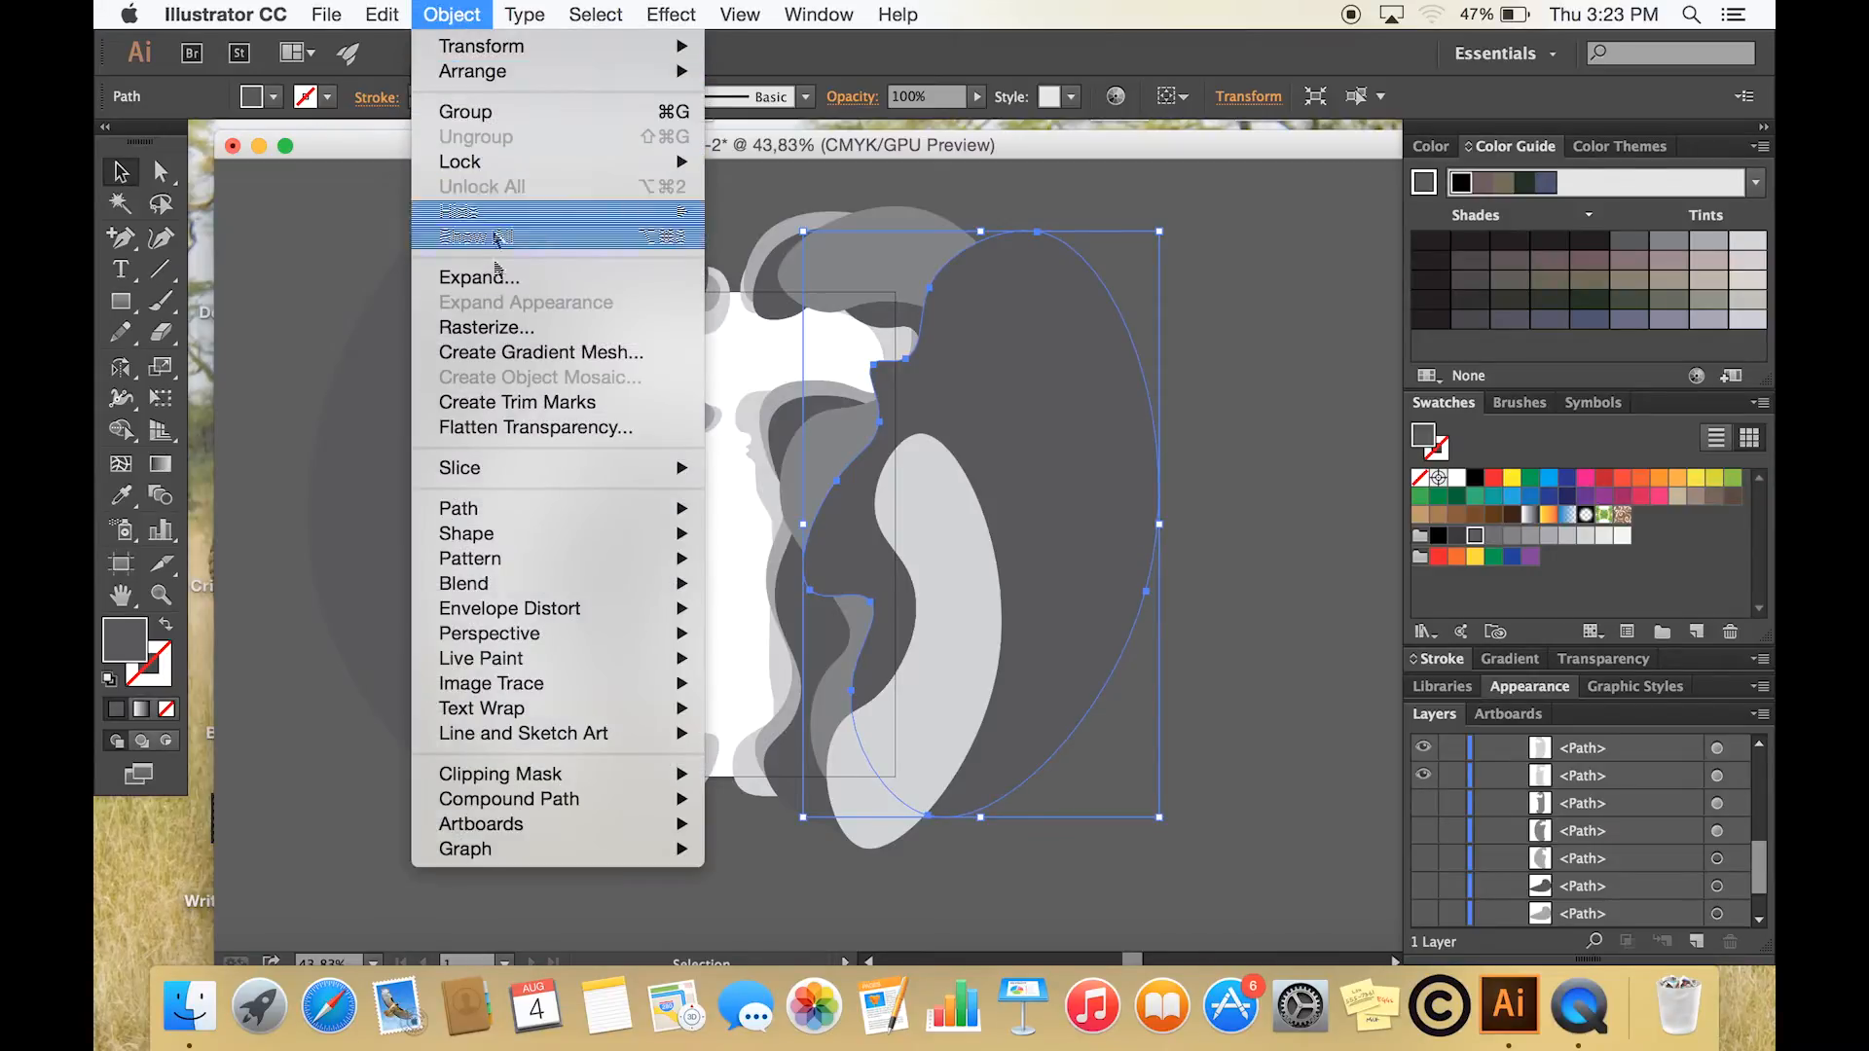
{"action": "mouse_move", "coordinate": [506, 515]}
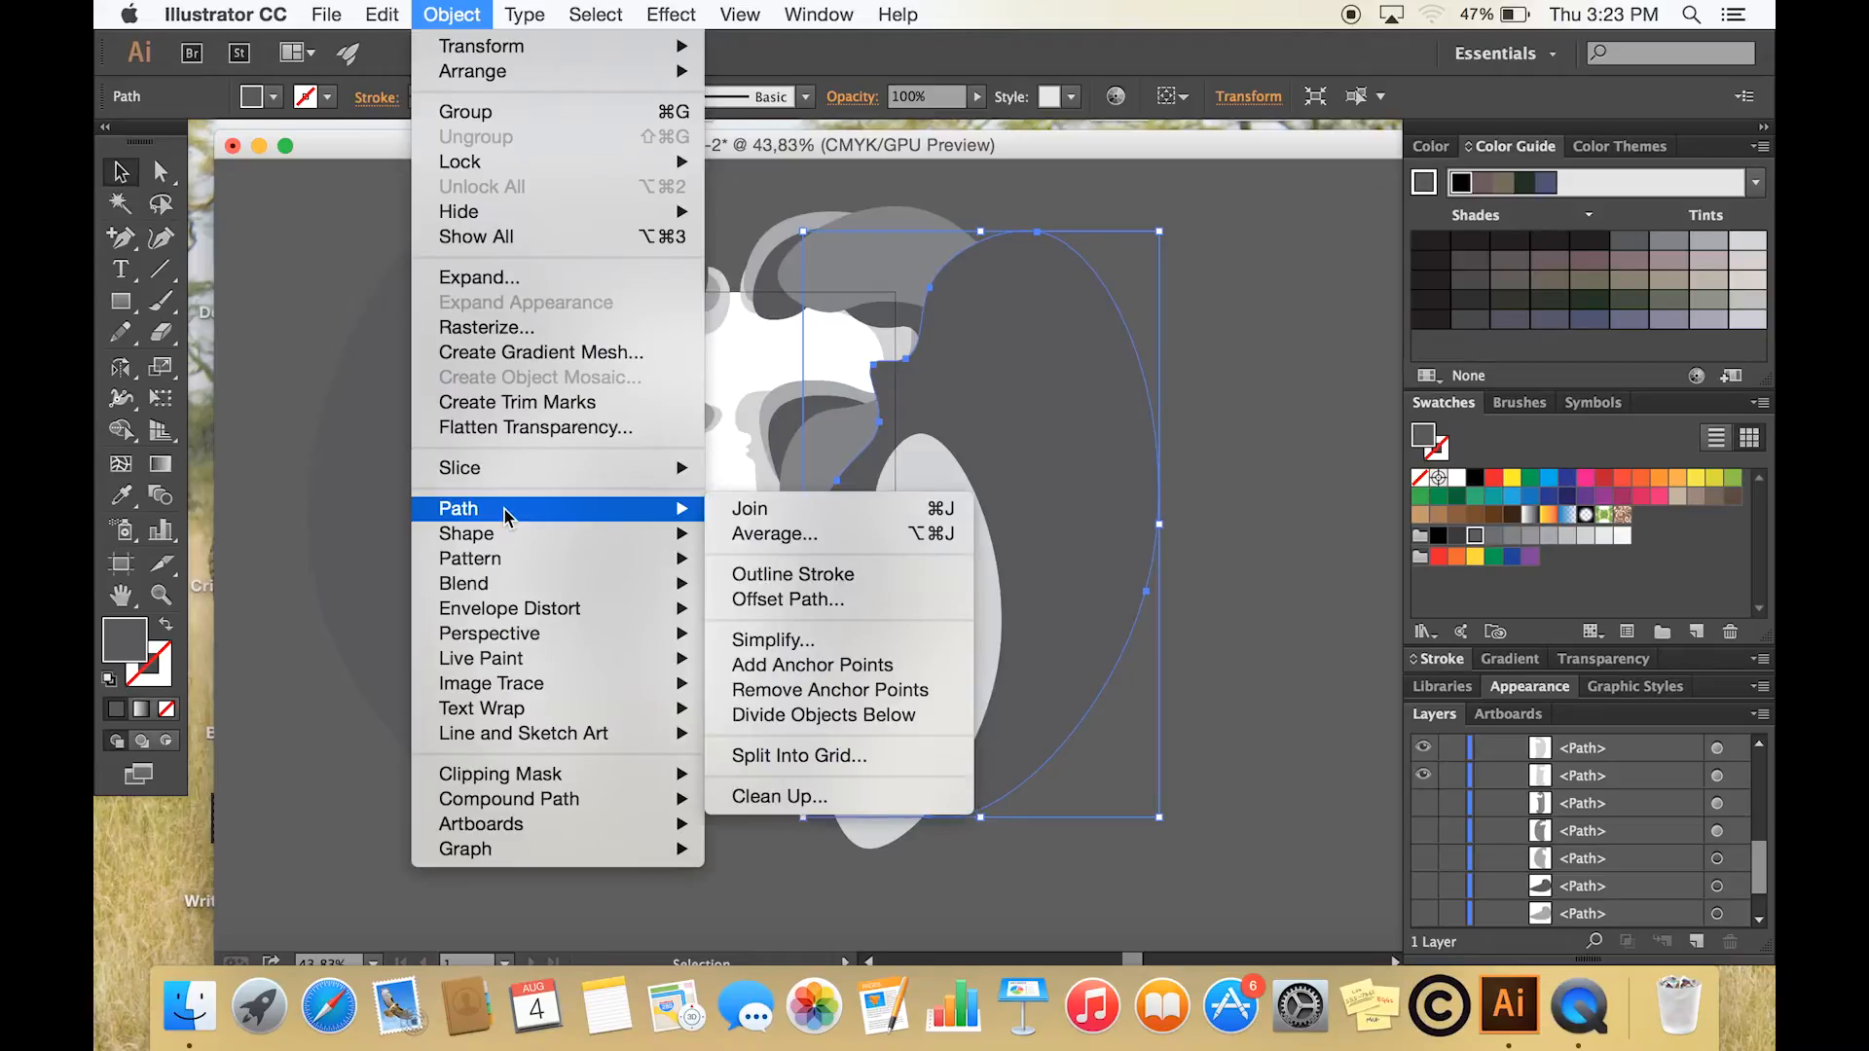
{"action": "left_click", "coordinate": [766, 641]}
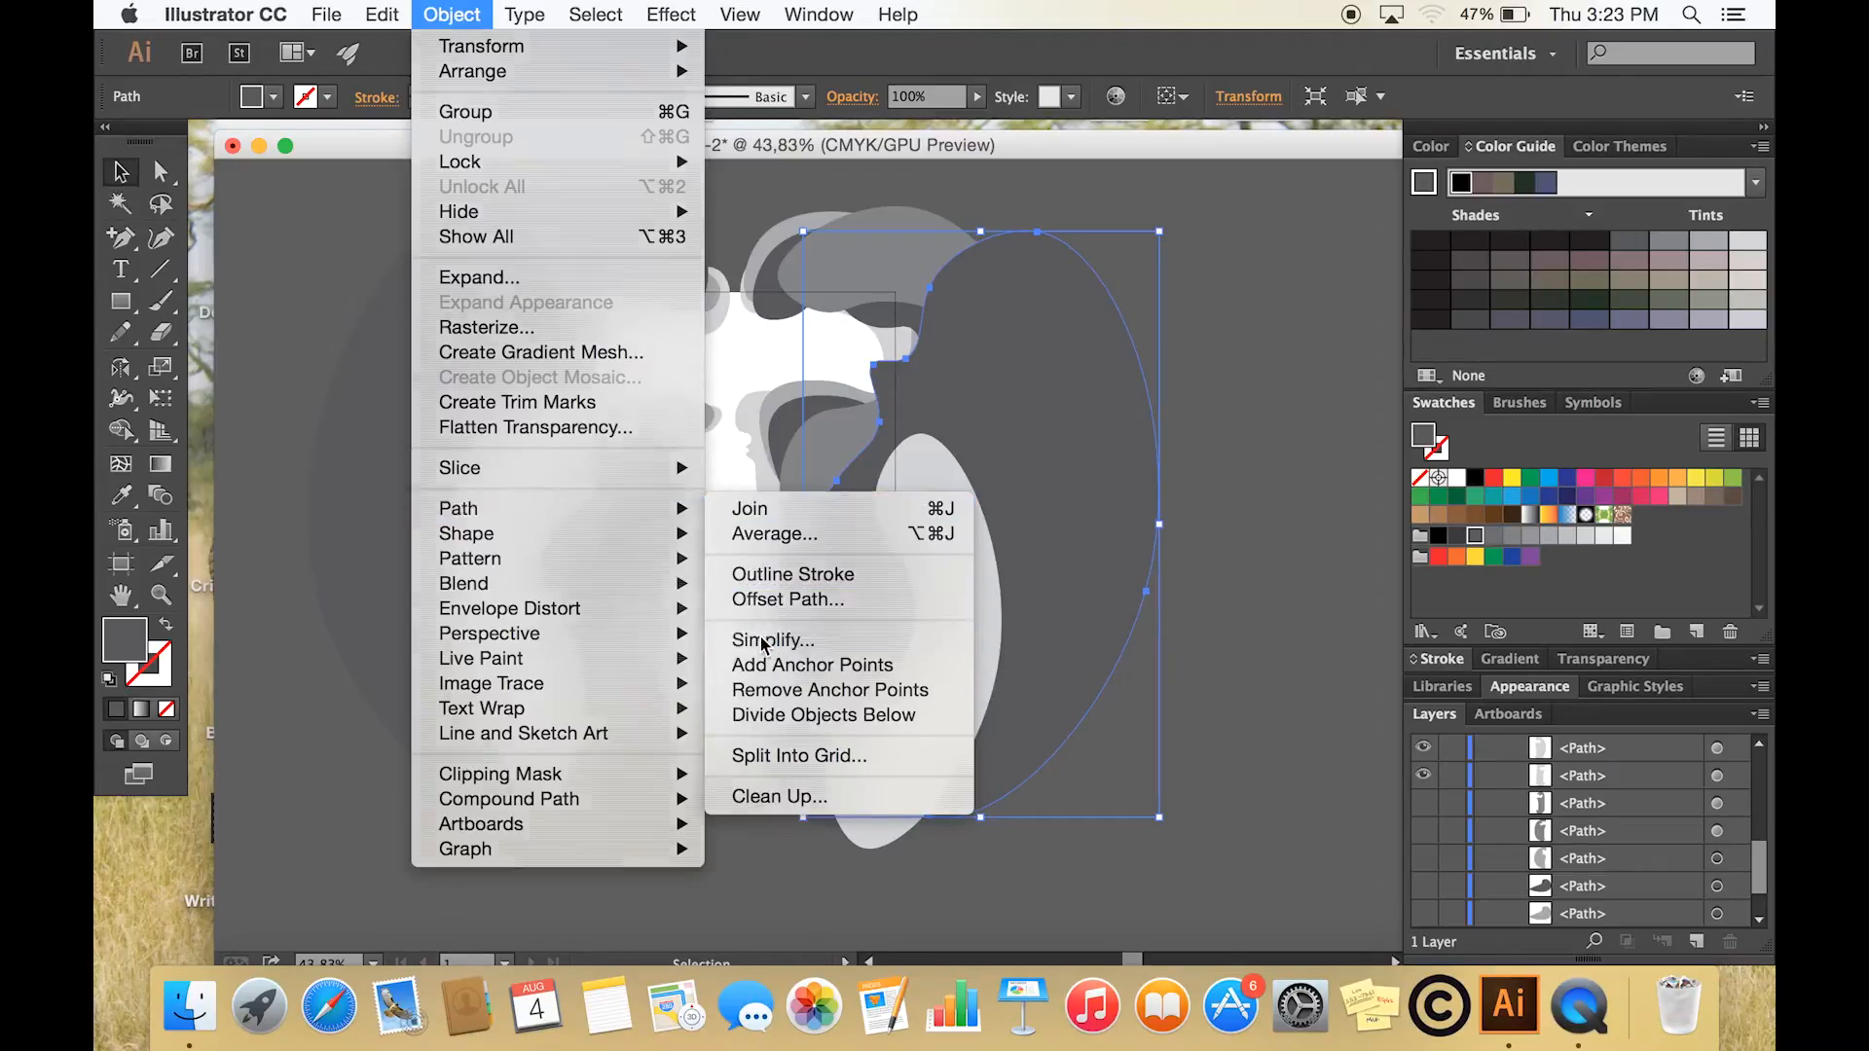
{"action": "left_click_drag", "start_coordinate": [692, 513], "coordinate": [617, 451]}
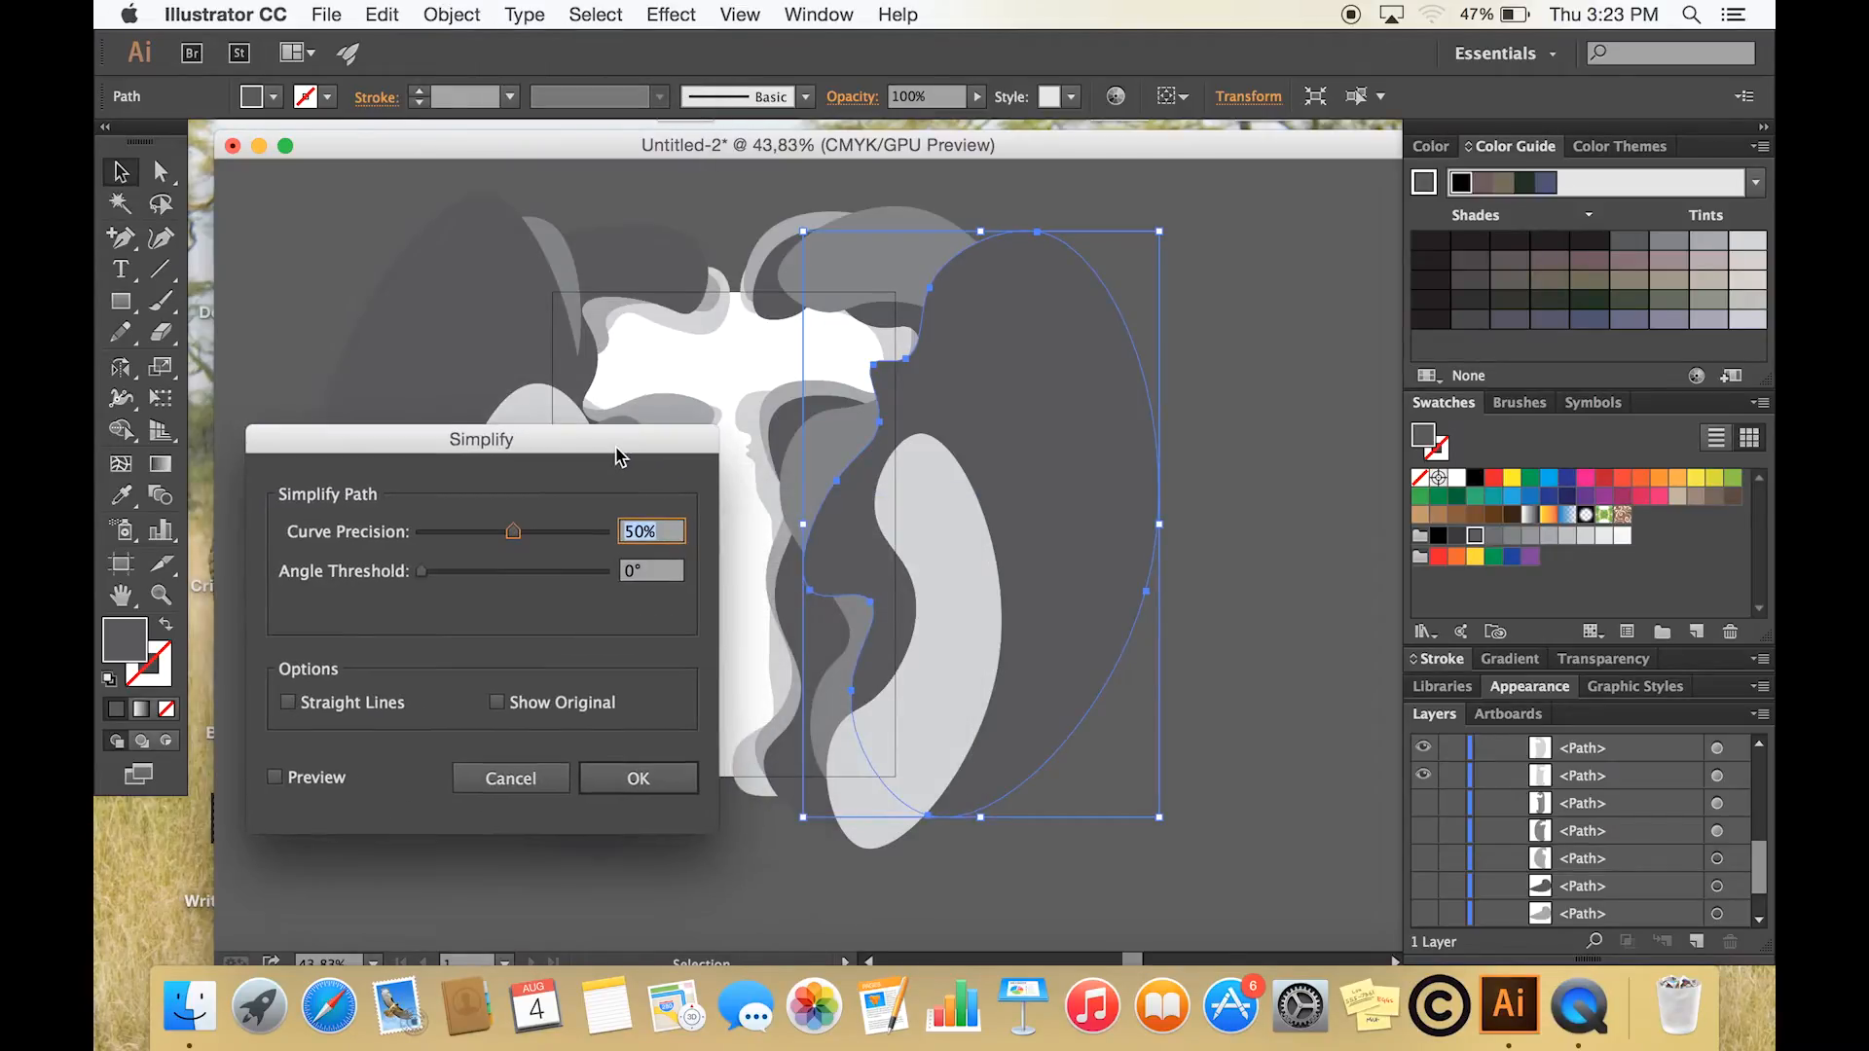
{"action": "left_click", "coordinate": [275, 778]}
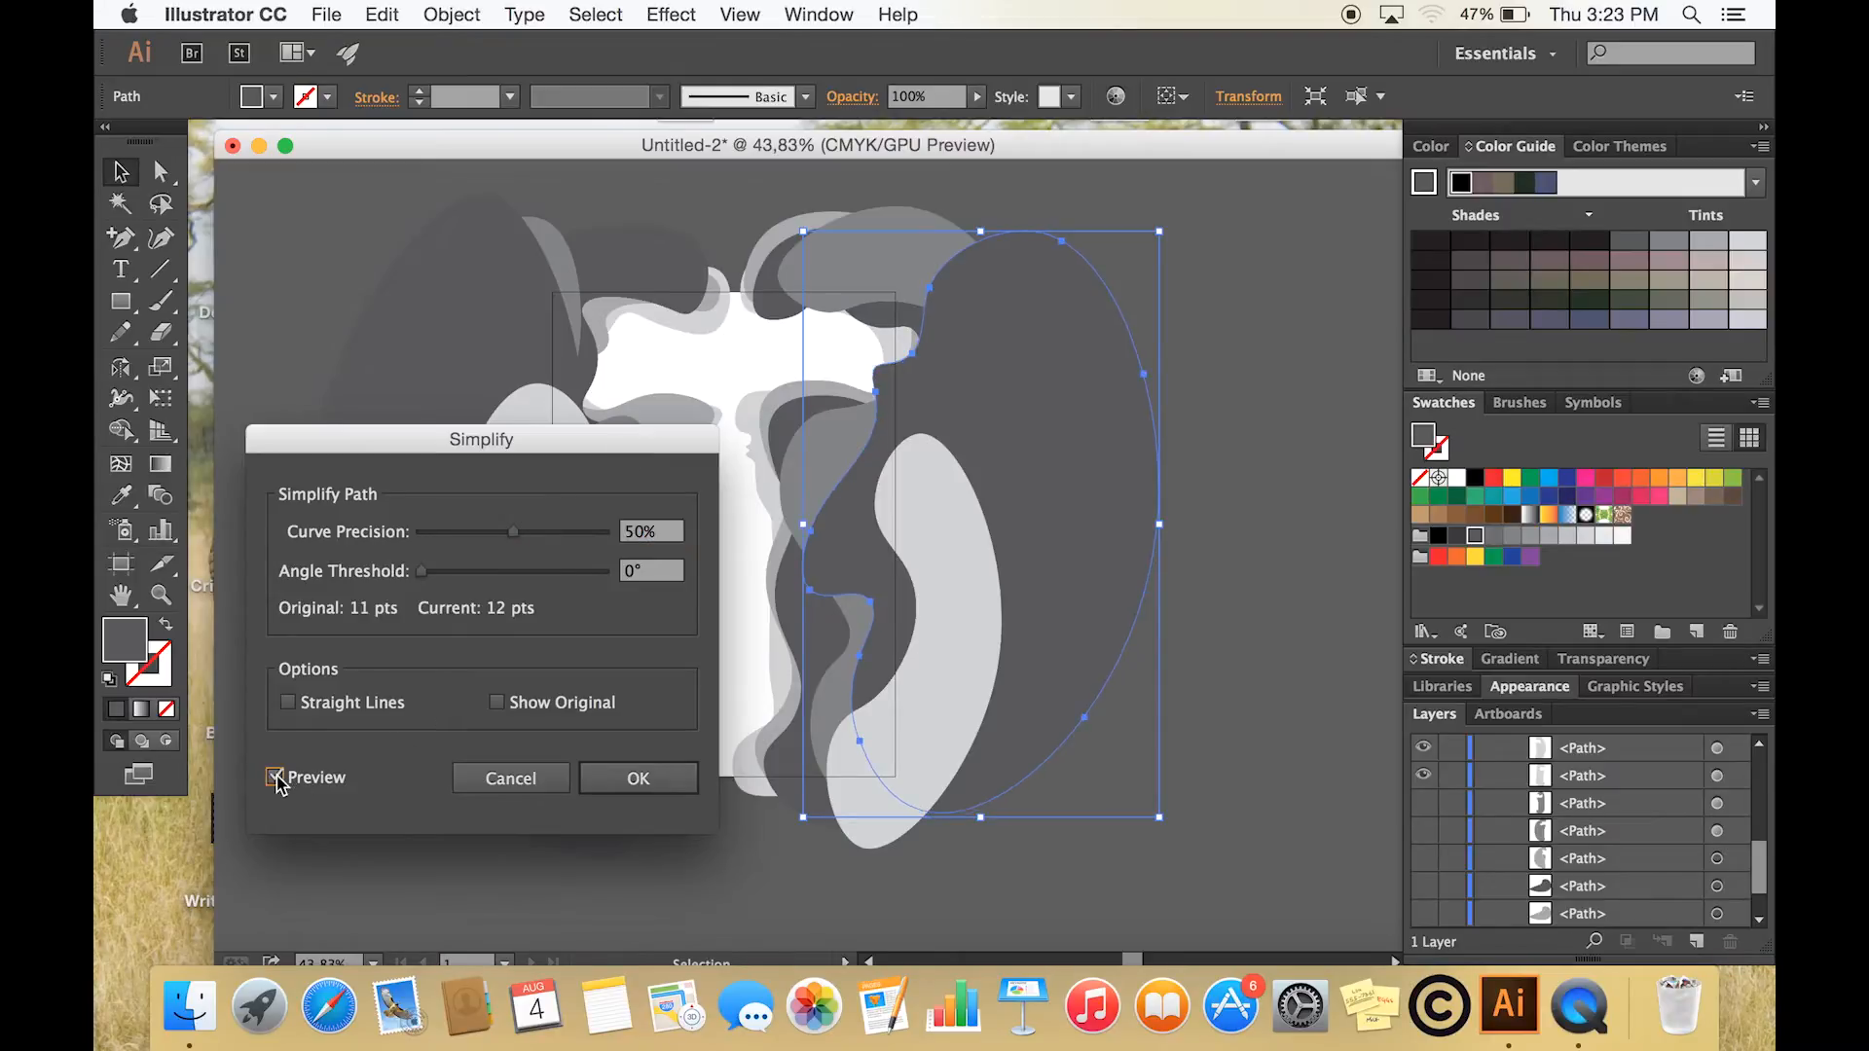
{"action": "mouse_move", "coordinate": [515, 542]}
{"action": "left_mouse_down"}
{"action": "mouse_move", "coordinate": [535, 544]}
{"action": "mouse_move", "coordinate": [499, 542]}
{"action": "mouse_move", "coordinate": [520, 542]}
{"action": "left_mouse_up"}
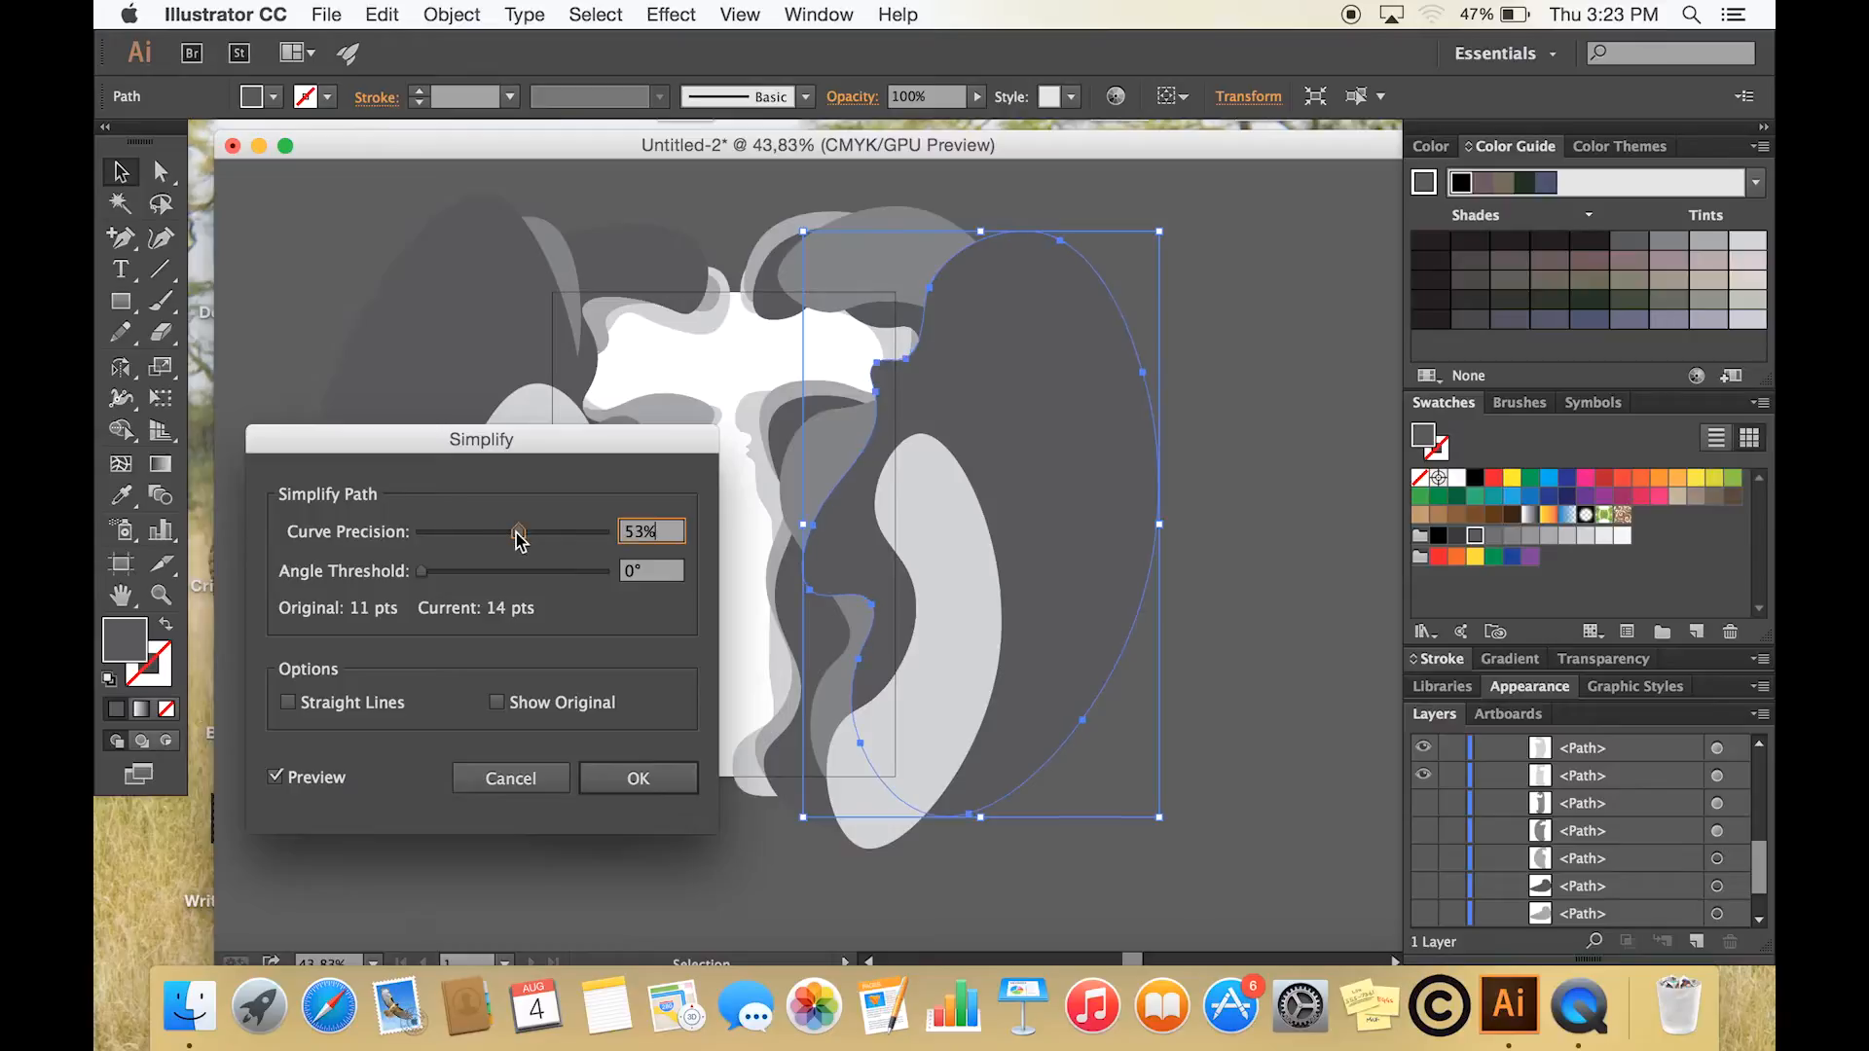
{"action": "left_click", "coordinate": [637, 780]}
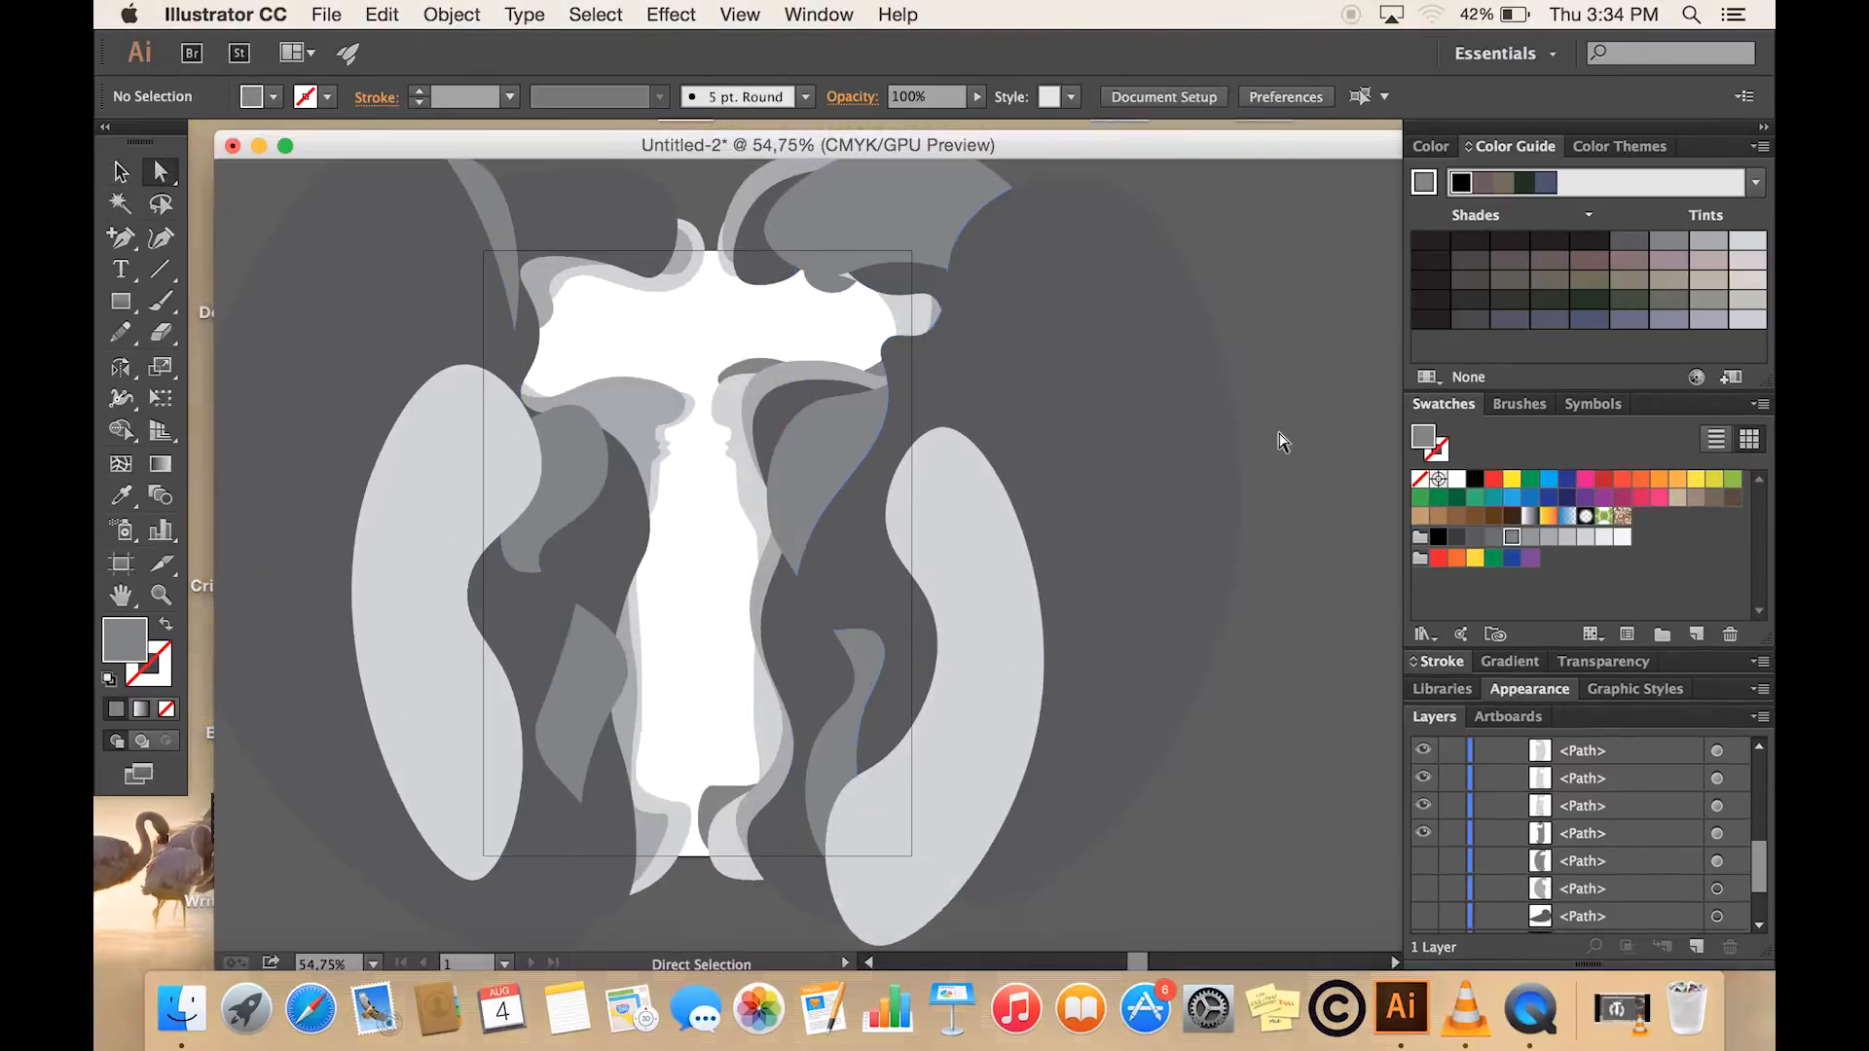
- Show the three hidden paths directly below the visible ones in Layer 1
{"action": "scroll", "coordinate": [812, 580], "scroll_direction": "up", "scroll_amount": 5}
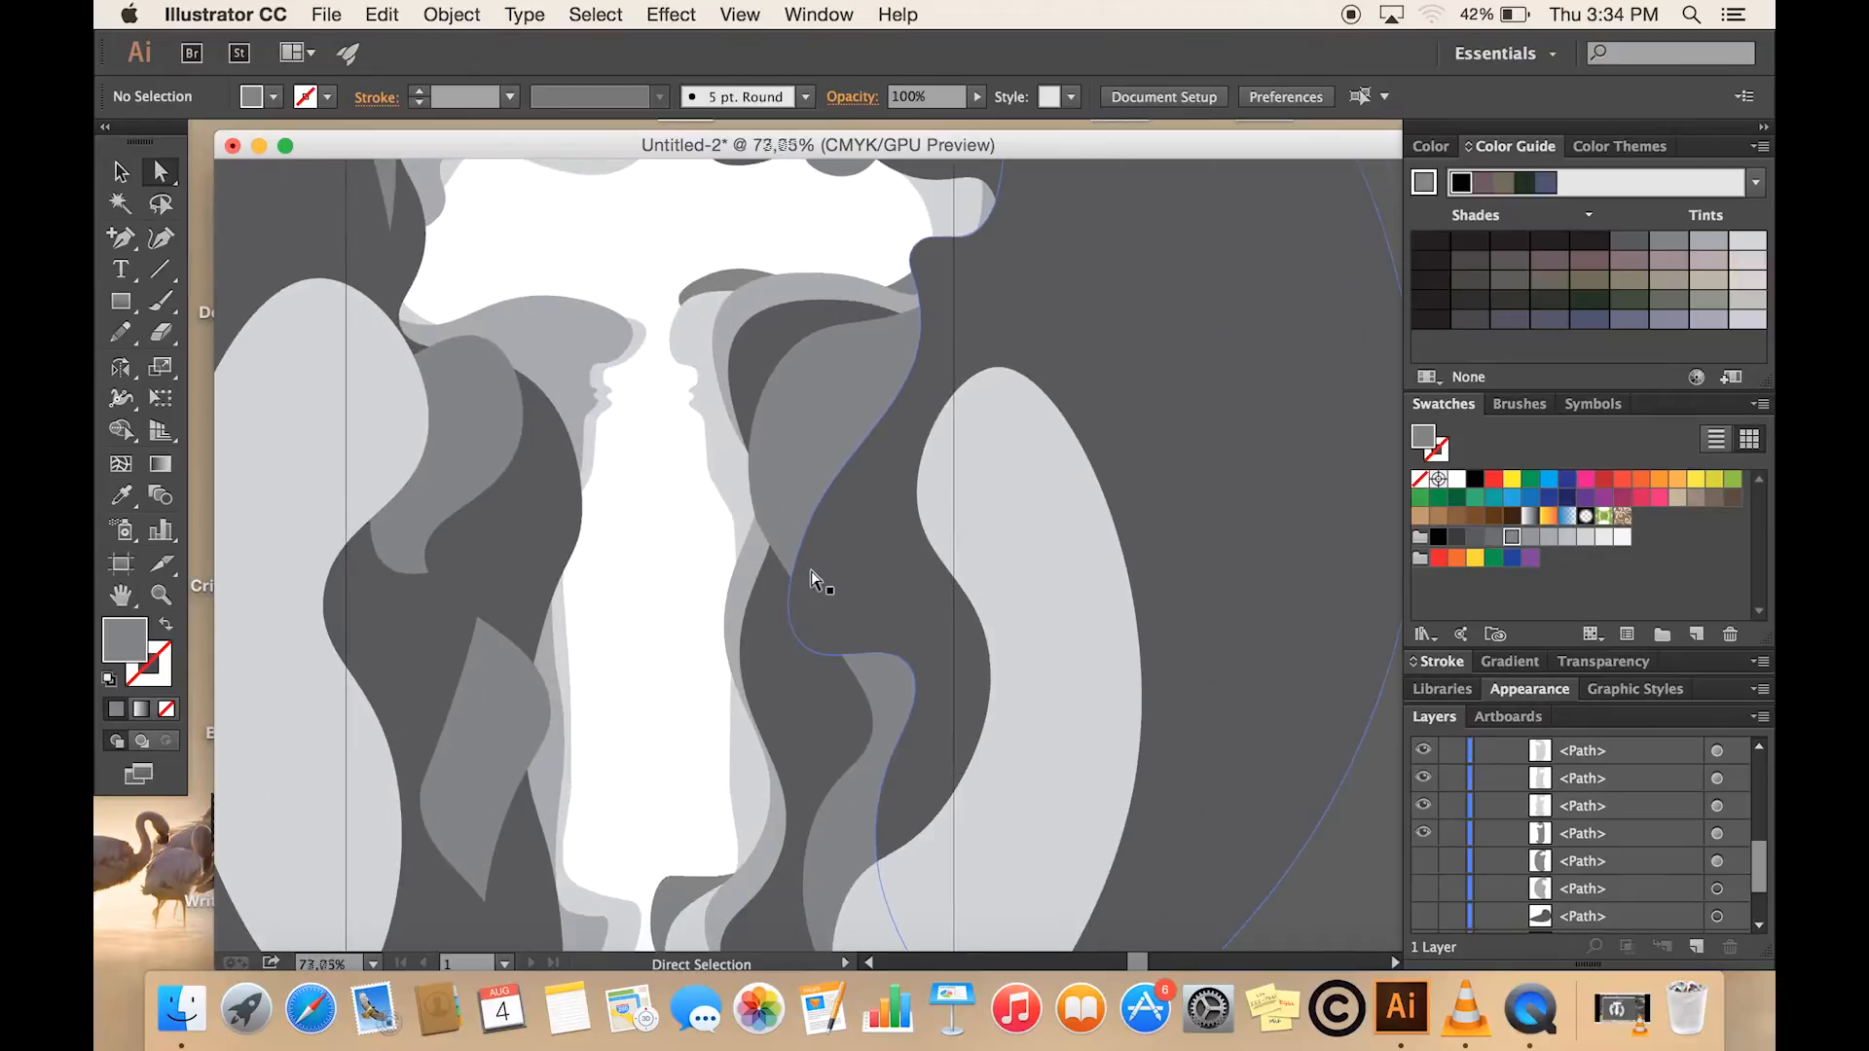
{"action": "left_click", "coordinate": [1424, 862]}
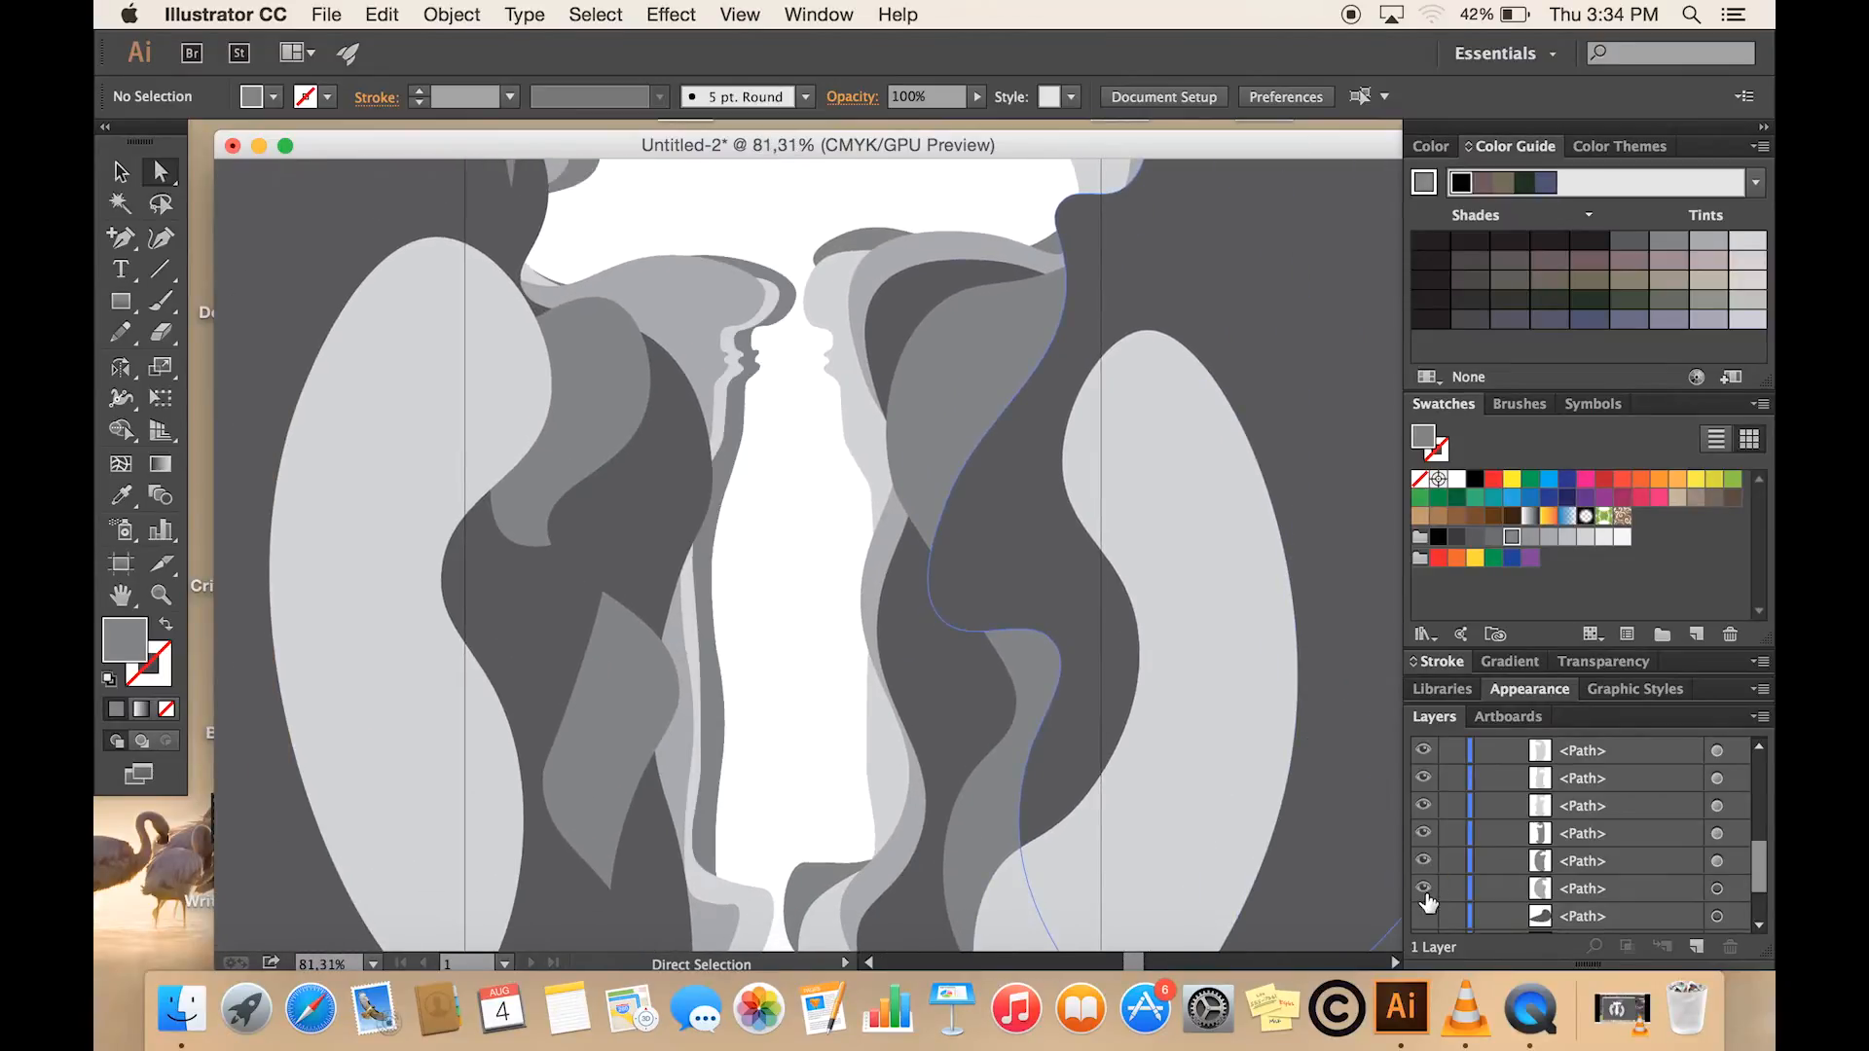
{"action": "left_click", "coordinate": [1425, 895]}
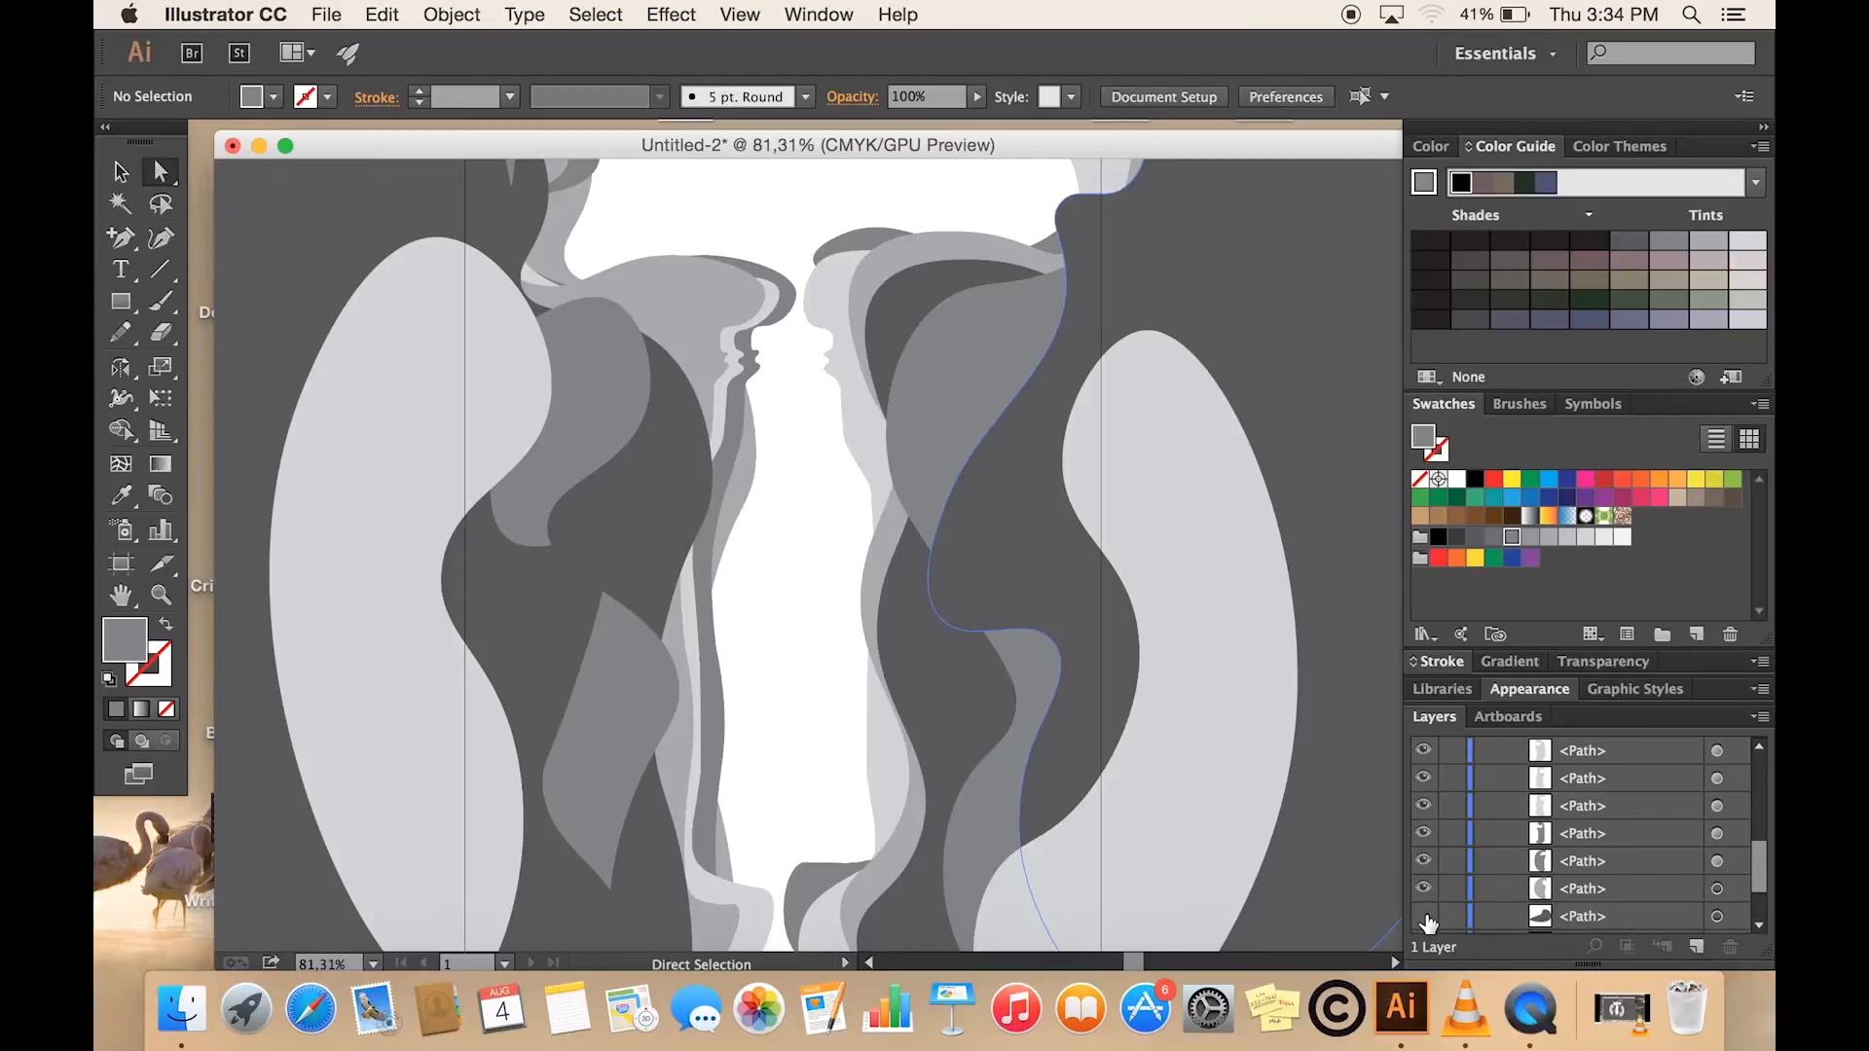
{"action": "left_click", "coordinate": [1424, 916]}
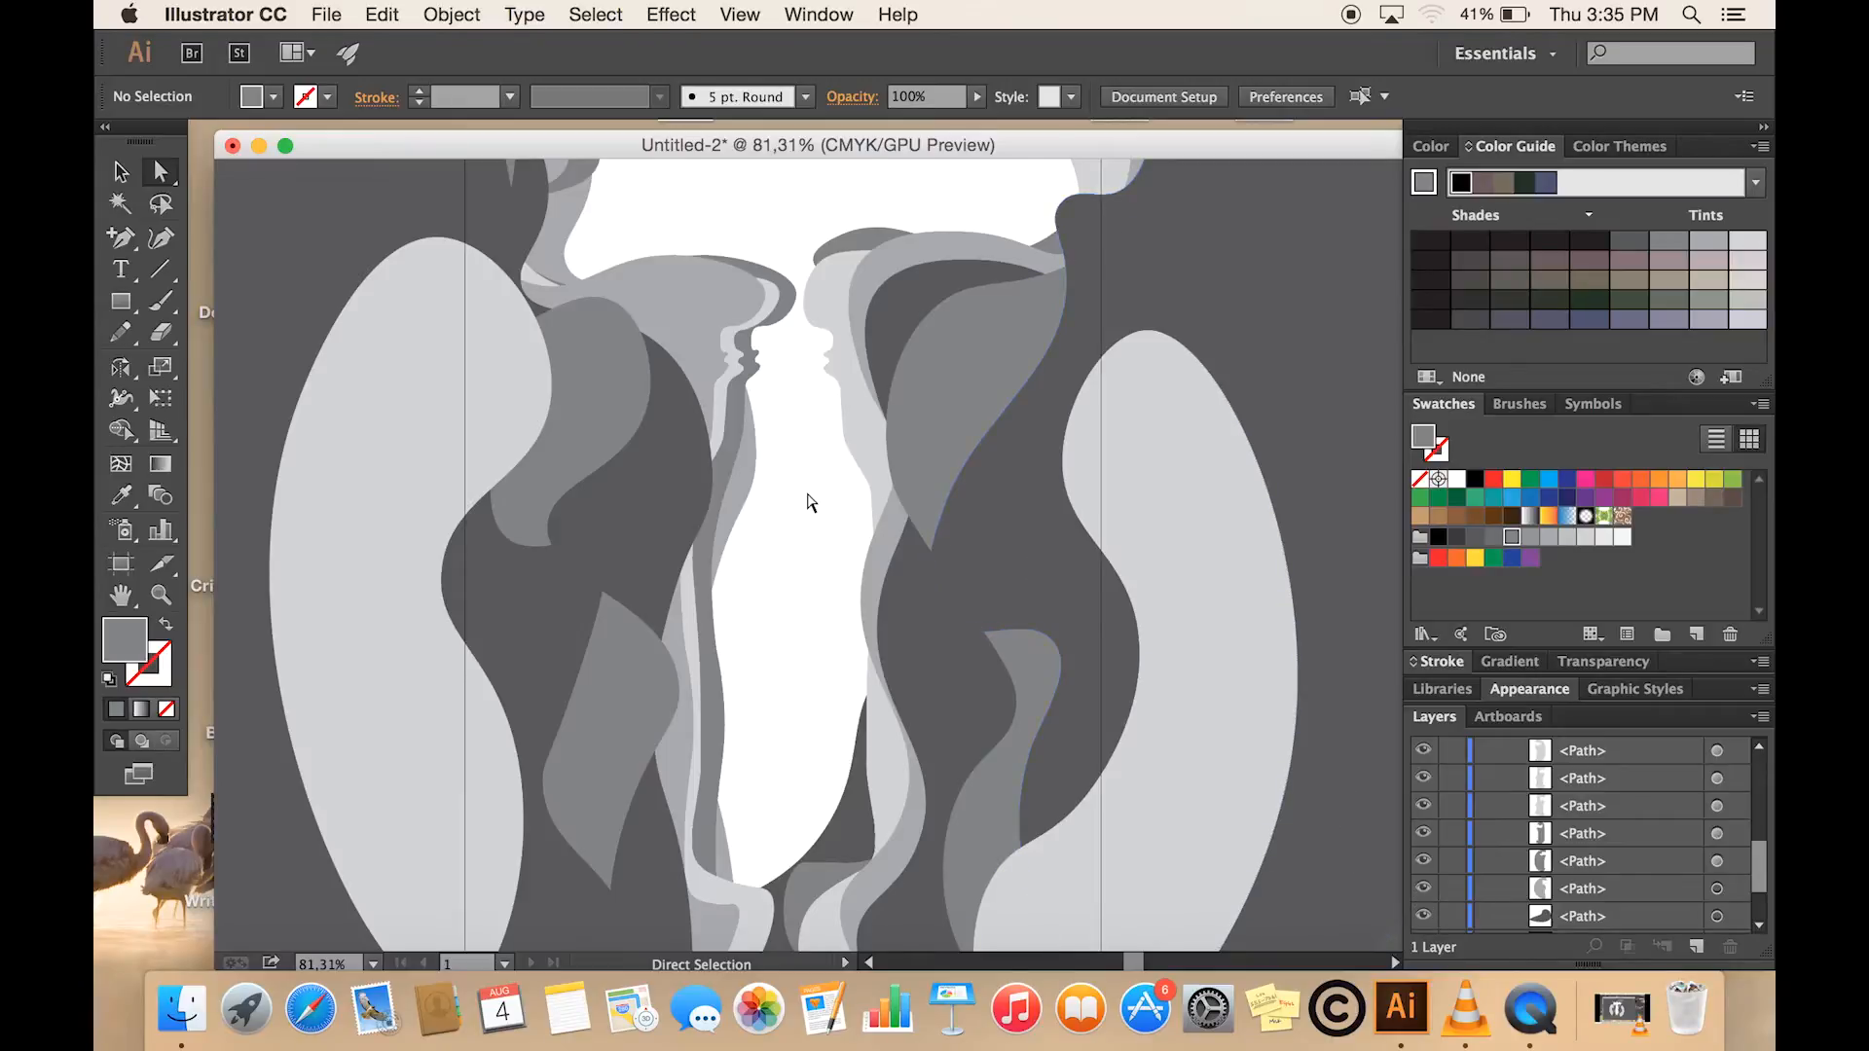
- Pull three anchor points on the left edge of the bottle's neck rightward with Direct Selection to form pointed ridges
{"action": "scroll", "coordinate": [810, 502], "scroll_direction": "up", "scroll_amount": 5}
{"action": "scroll", "coordinate": [810, 502], "scroll_direction": "up", "scroll_amount": 5}
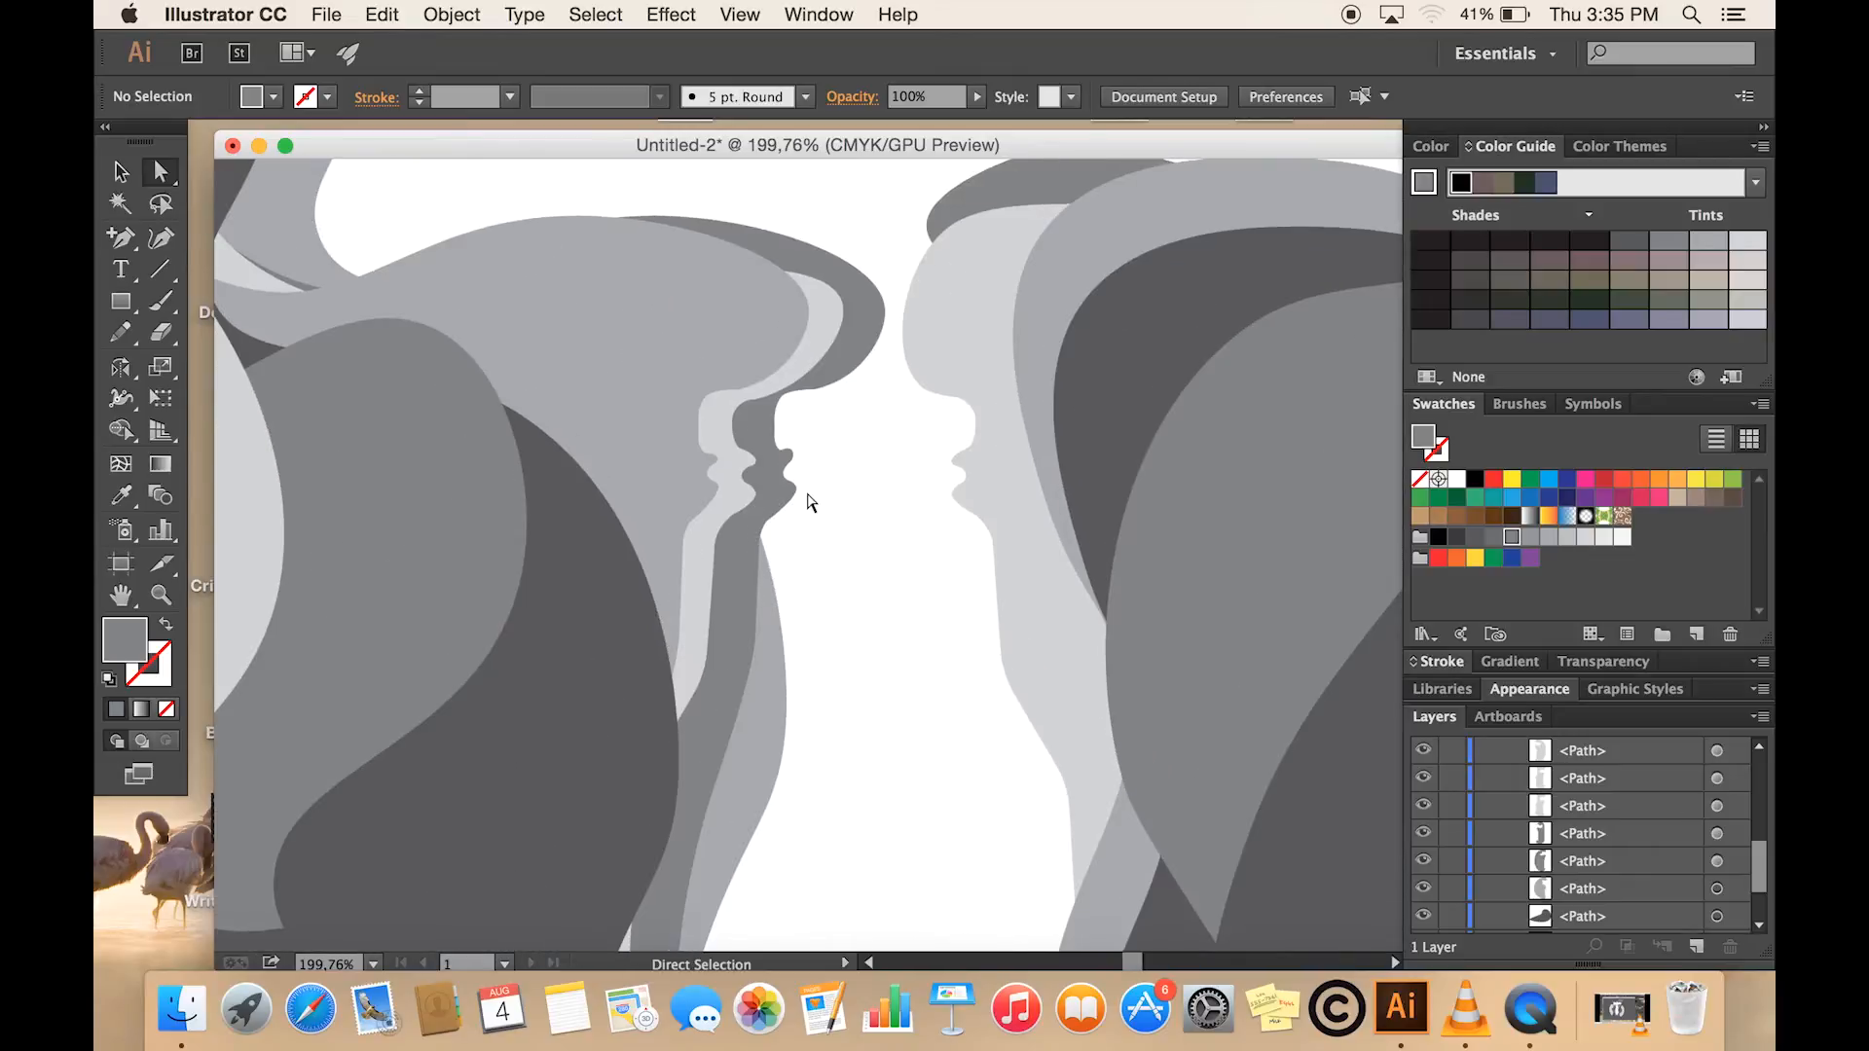
{"action": "scroll", "coordinate": [810, 502], "scroll_direction": "up", "scroll_amount": 3}
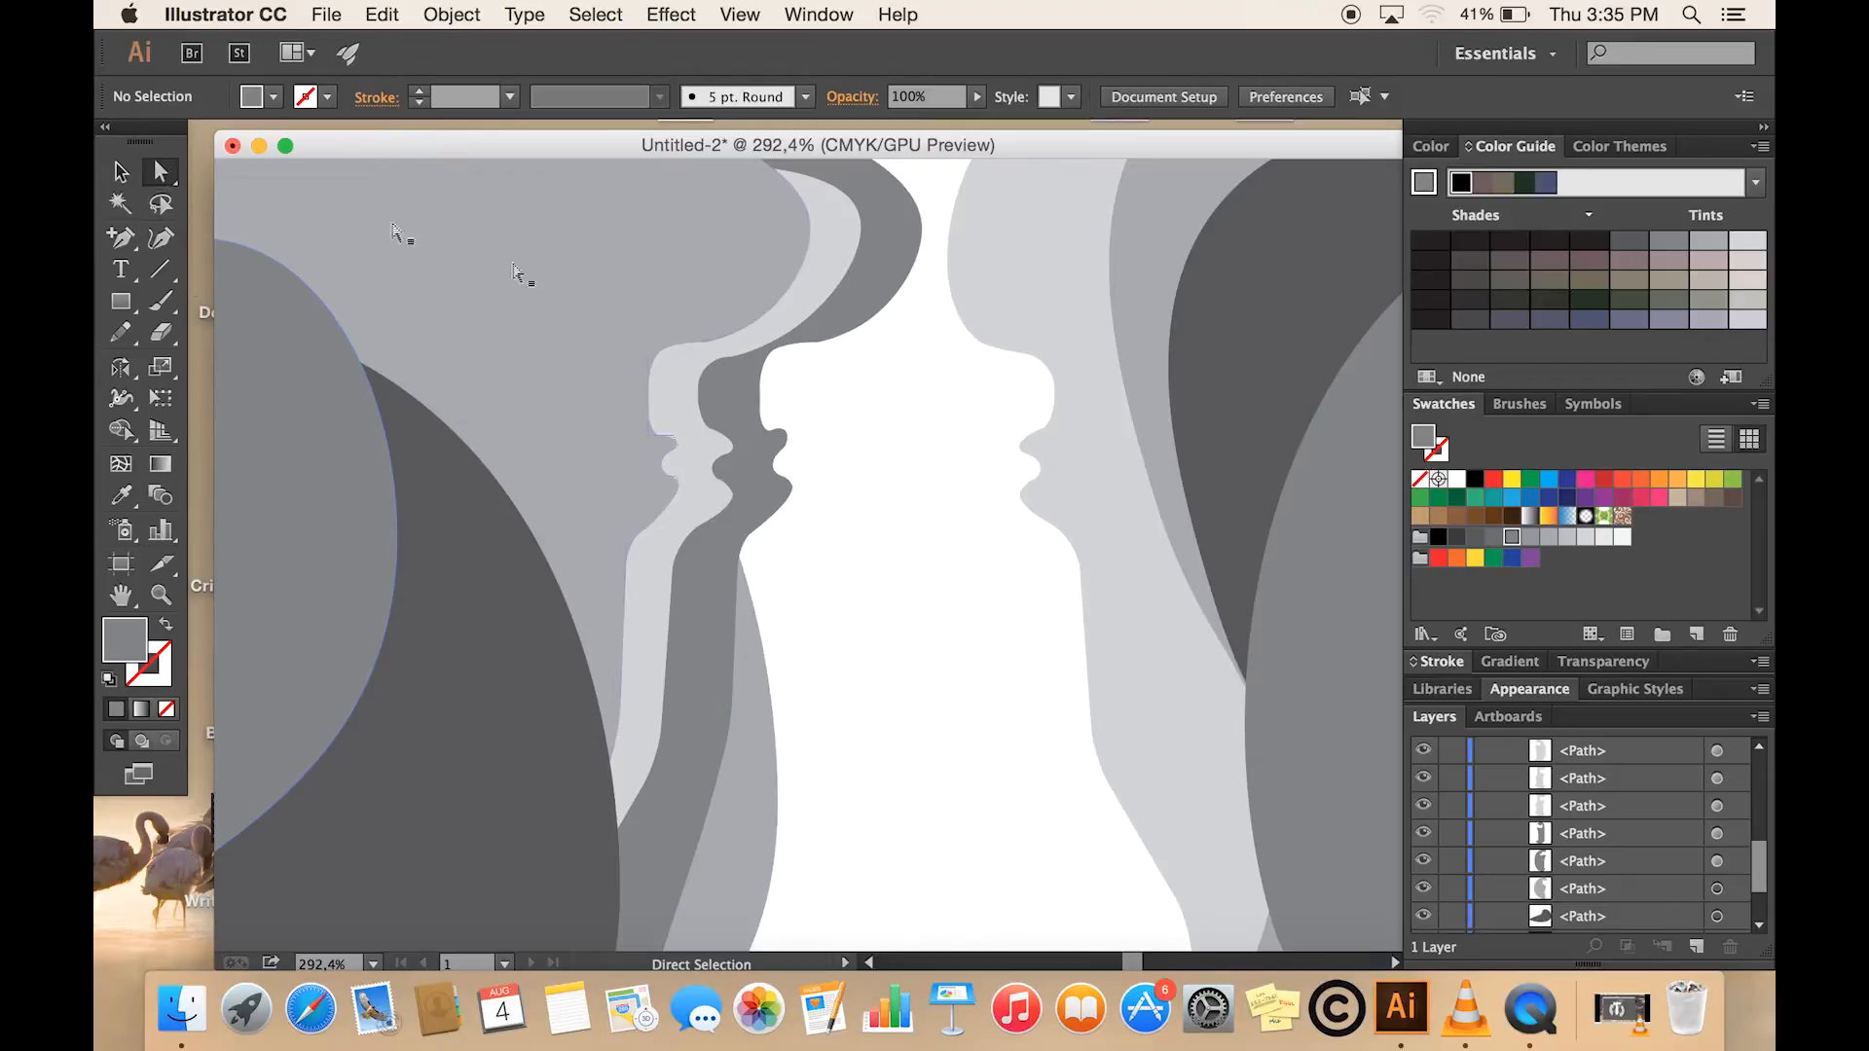
{"action": "left_click_drag", "start_coordinate": [789, 445], "coordinate": [914, 448]}
{"action": "left_click_drag", "start_coordinate": [798, 499], "coordinate": [962, 447]}
{"action": "left_click_drag", "start_coordinate": [792, 428], "coordinate": [839, 429]}
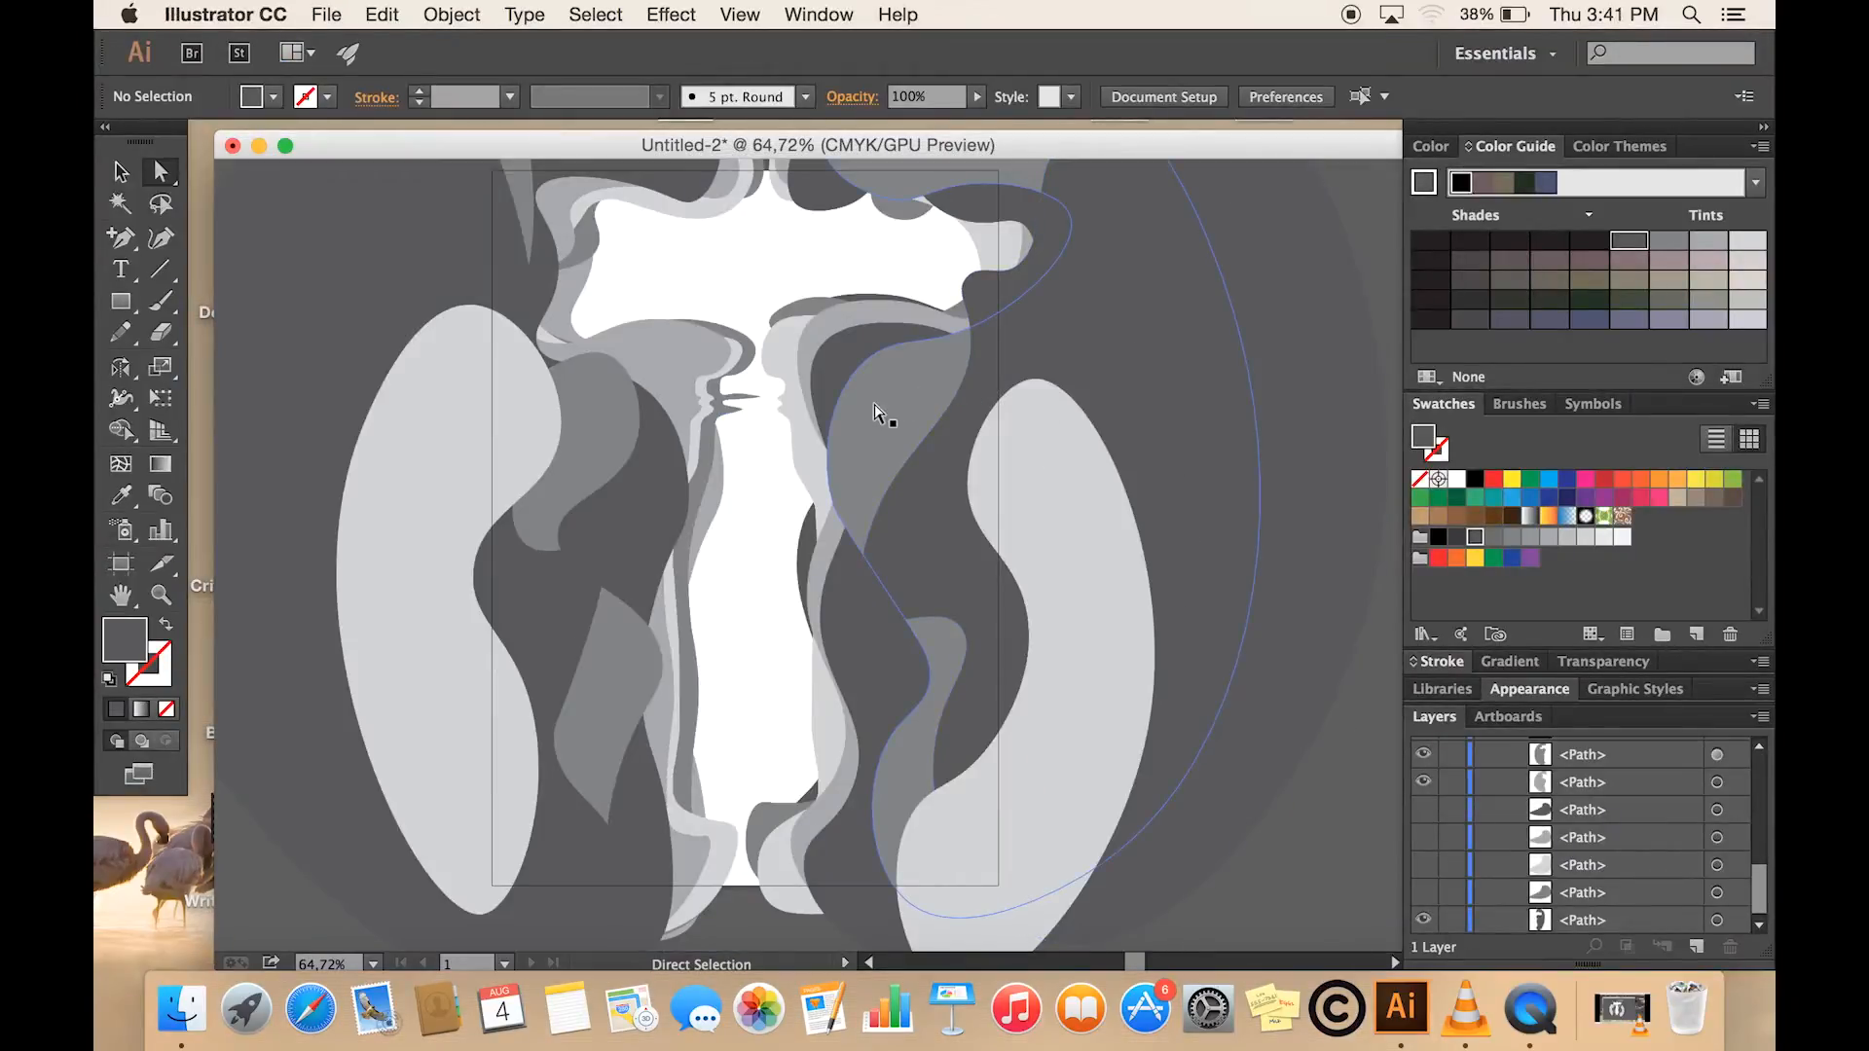
- Show the hidden grey wave-shaped paths that cross the lower part of the bottle
{"action": "scroll", "coordinate": [874, 411], "scroll_direction": "up", "scroll_amount": 3}
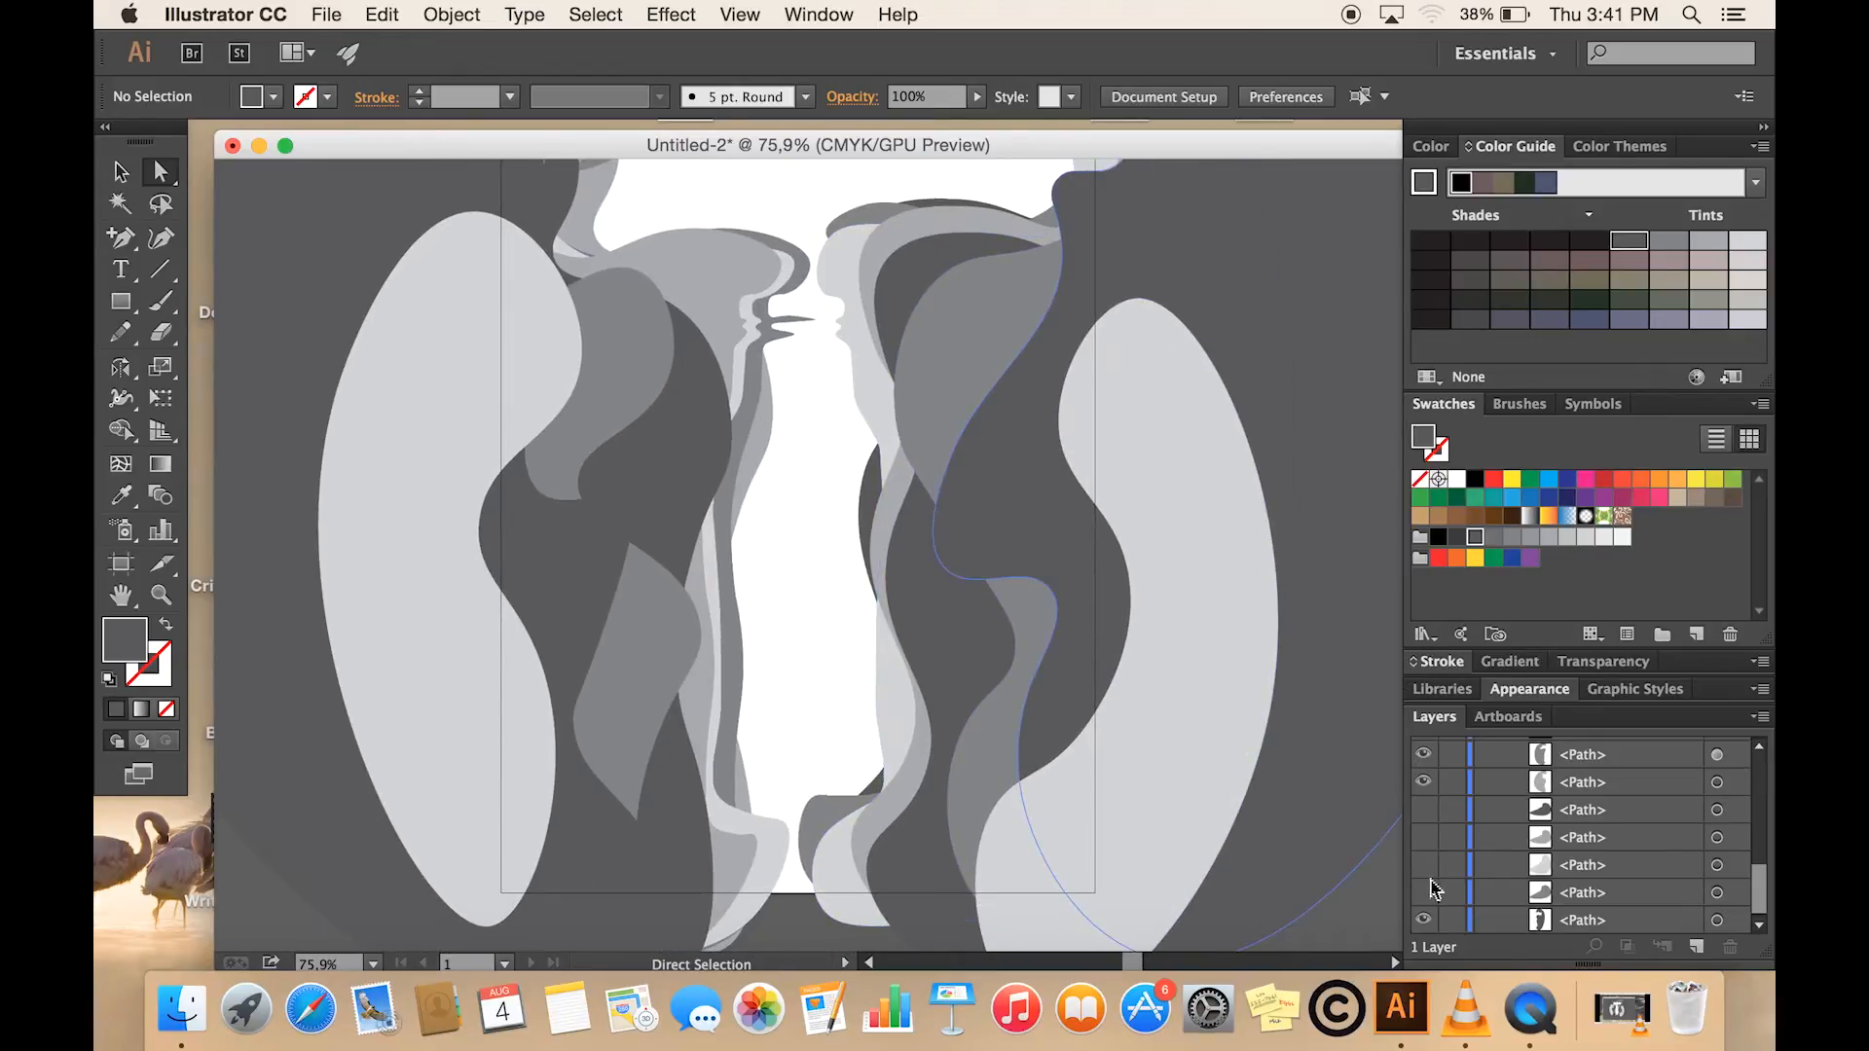
{"action": "left_click", "coordinate": [1424, 892]}
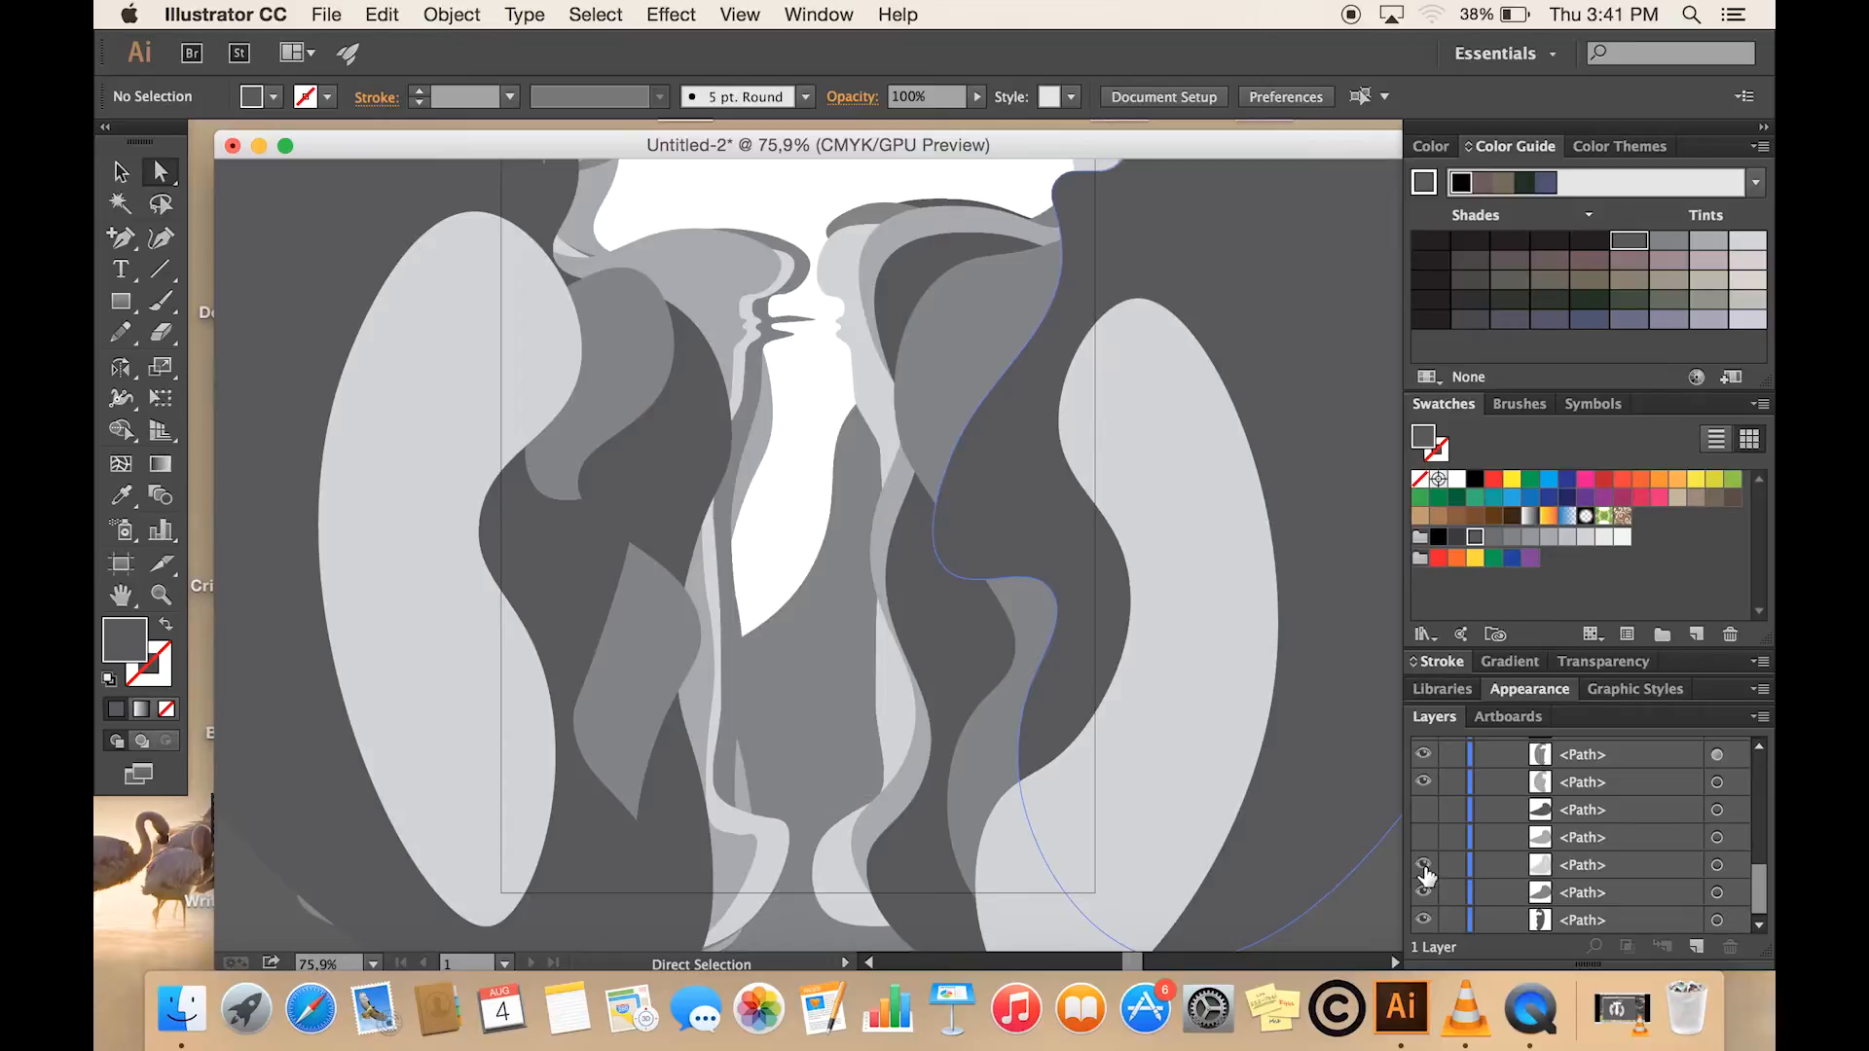
{"action": "left_click", "coordinate": [1424, 867]}
{"action": "left_click", "coordinate": [1424, 839]}
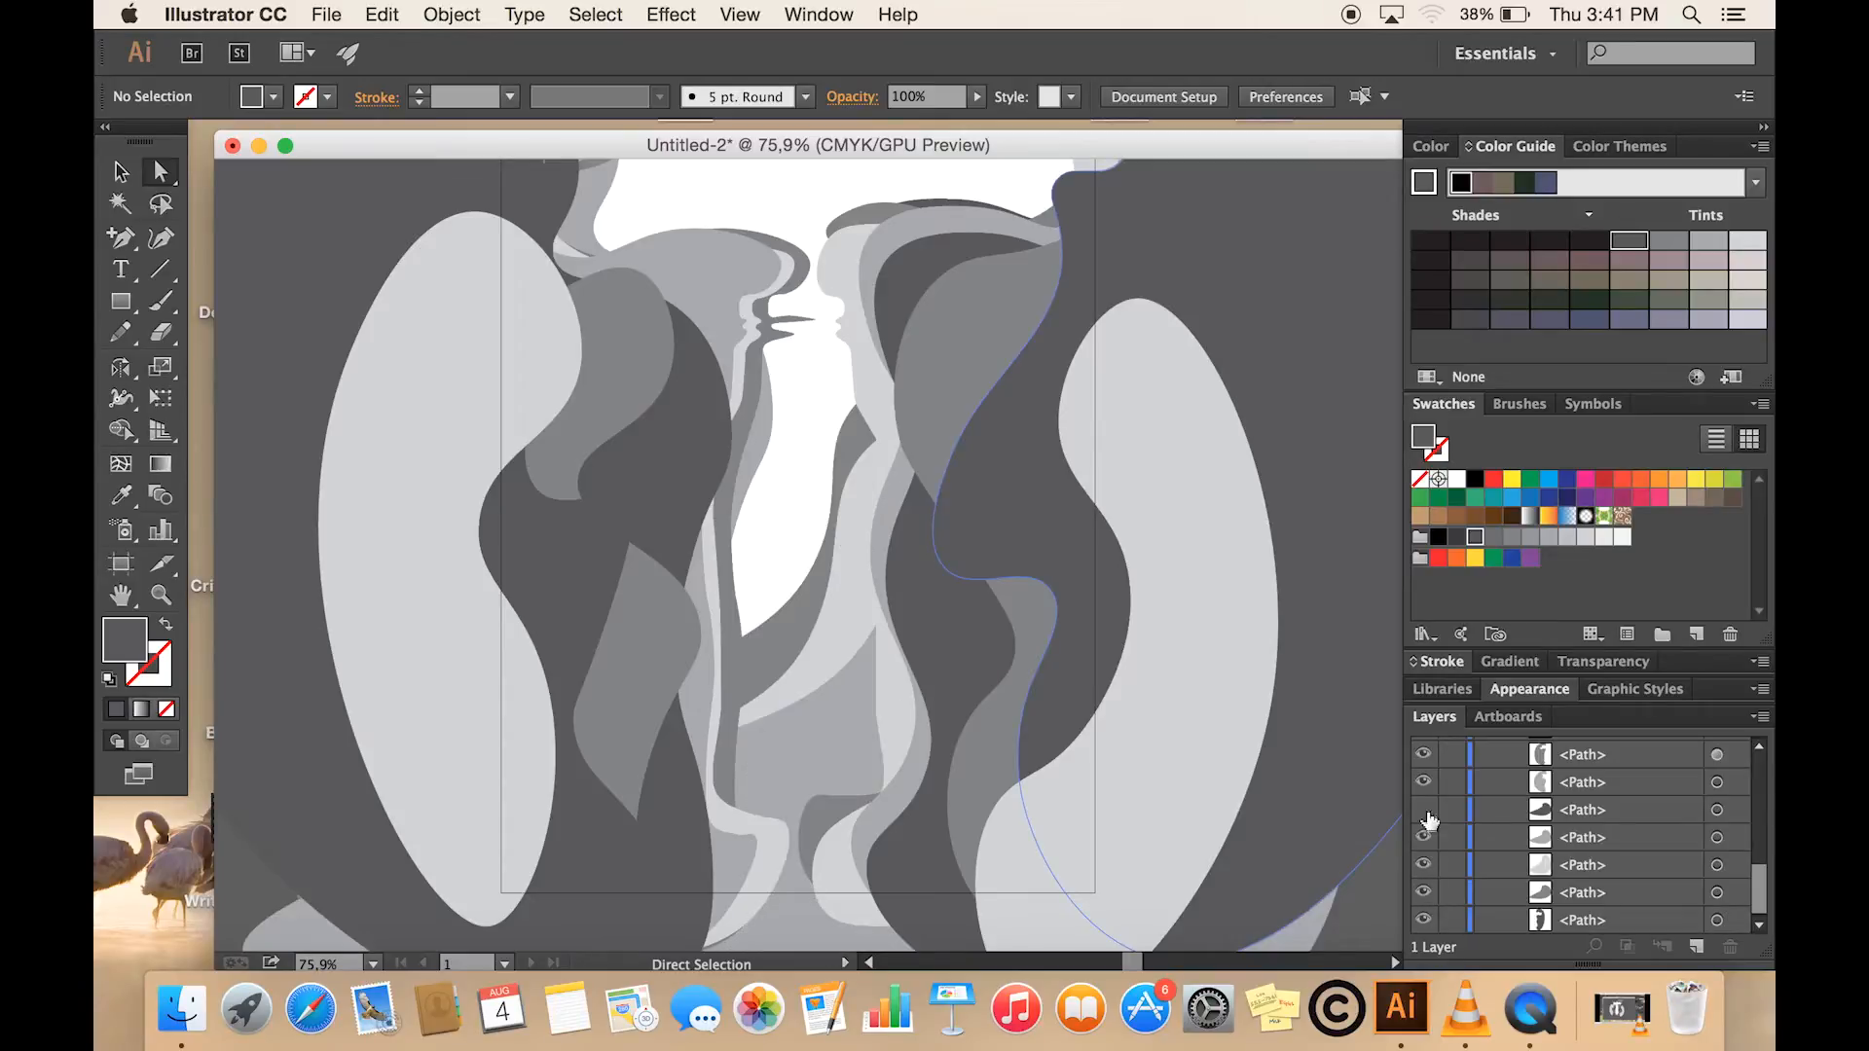
{"action": "left_click", "coordinate": [1424, 811]}
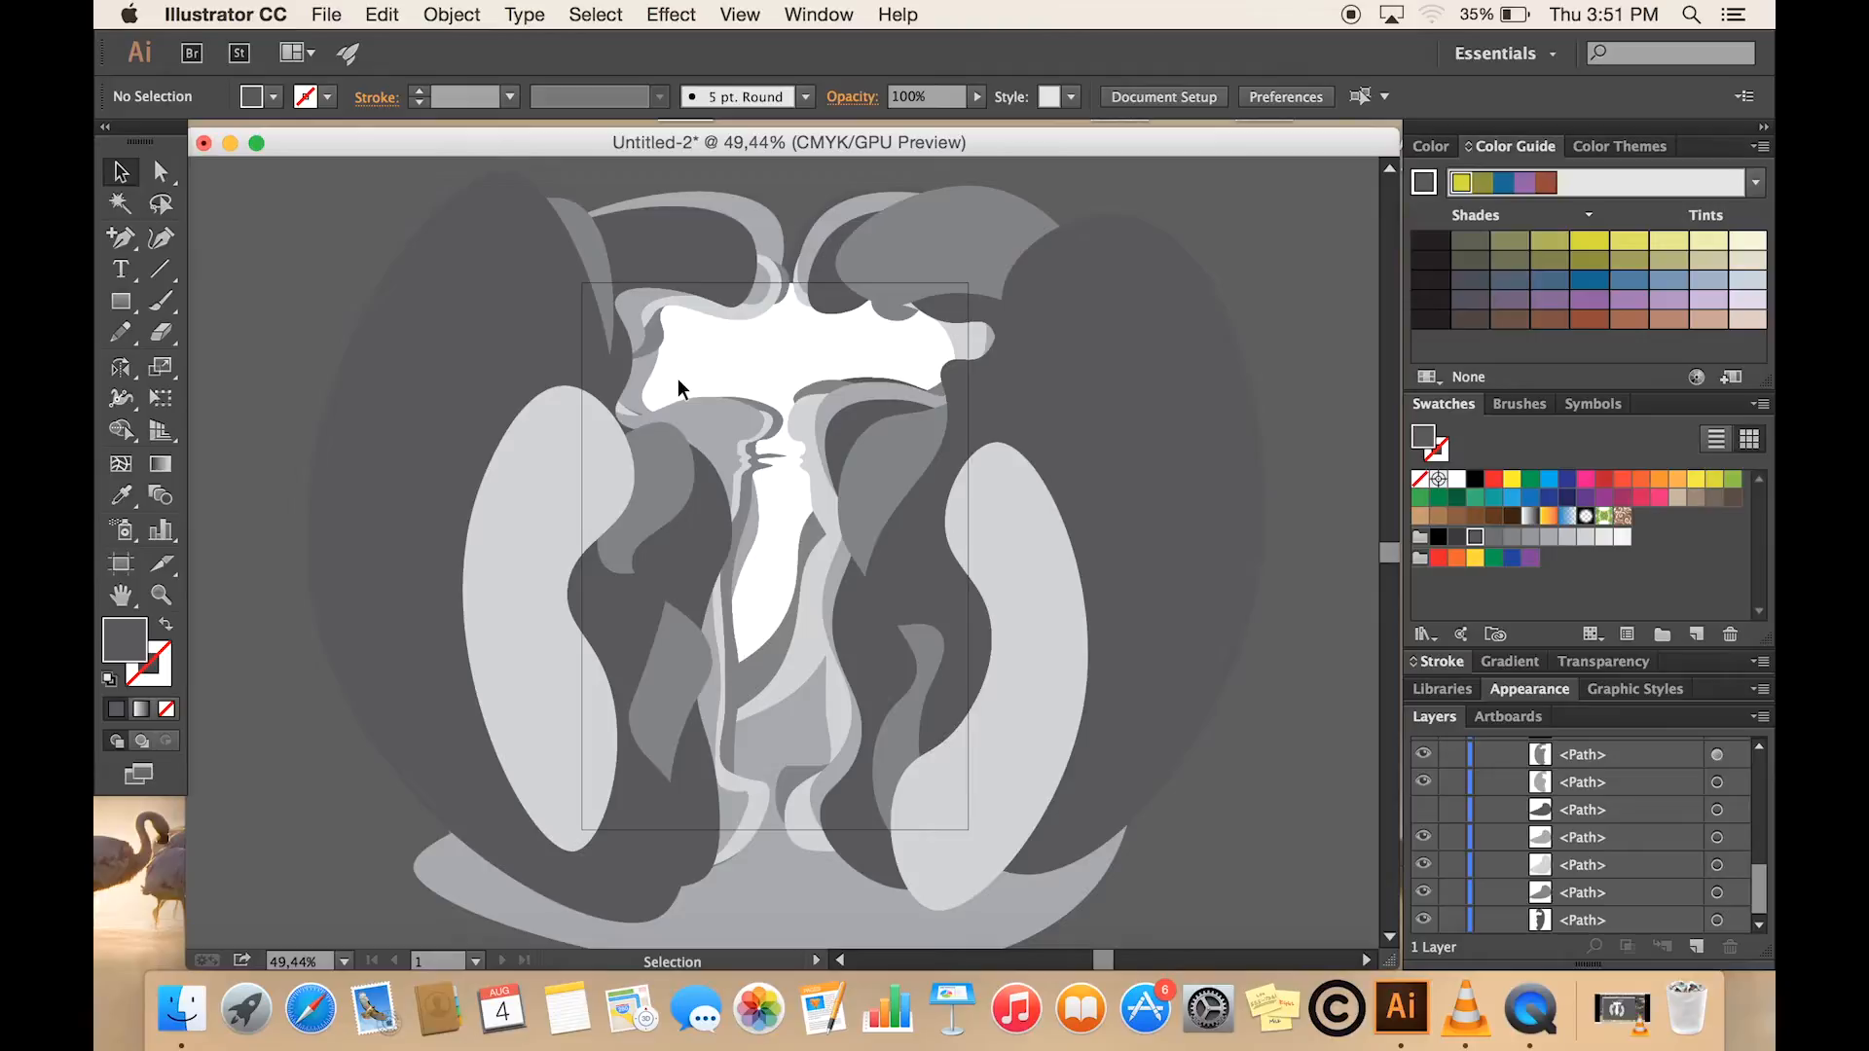
- Place the five-colour palette screenshot from the desktop beside the artwork's upper-left corner as a linked image
{"action": "left_click_drag", "start_coordinate": [1254, 148], "coordinate": [1158, 156]}
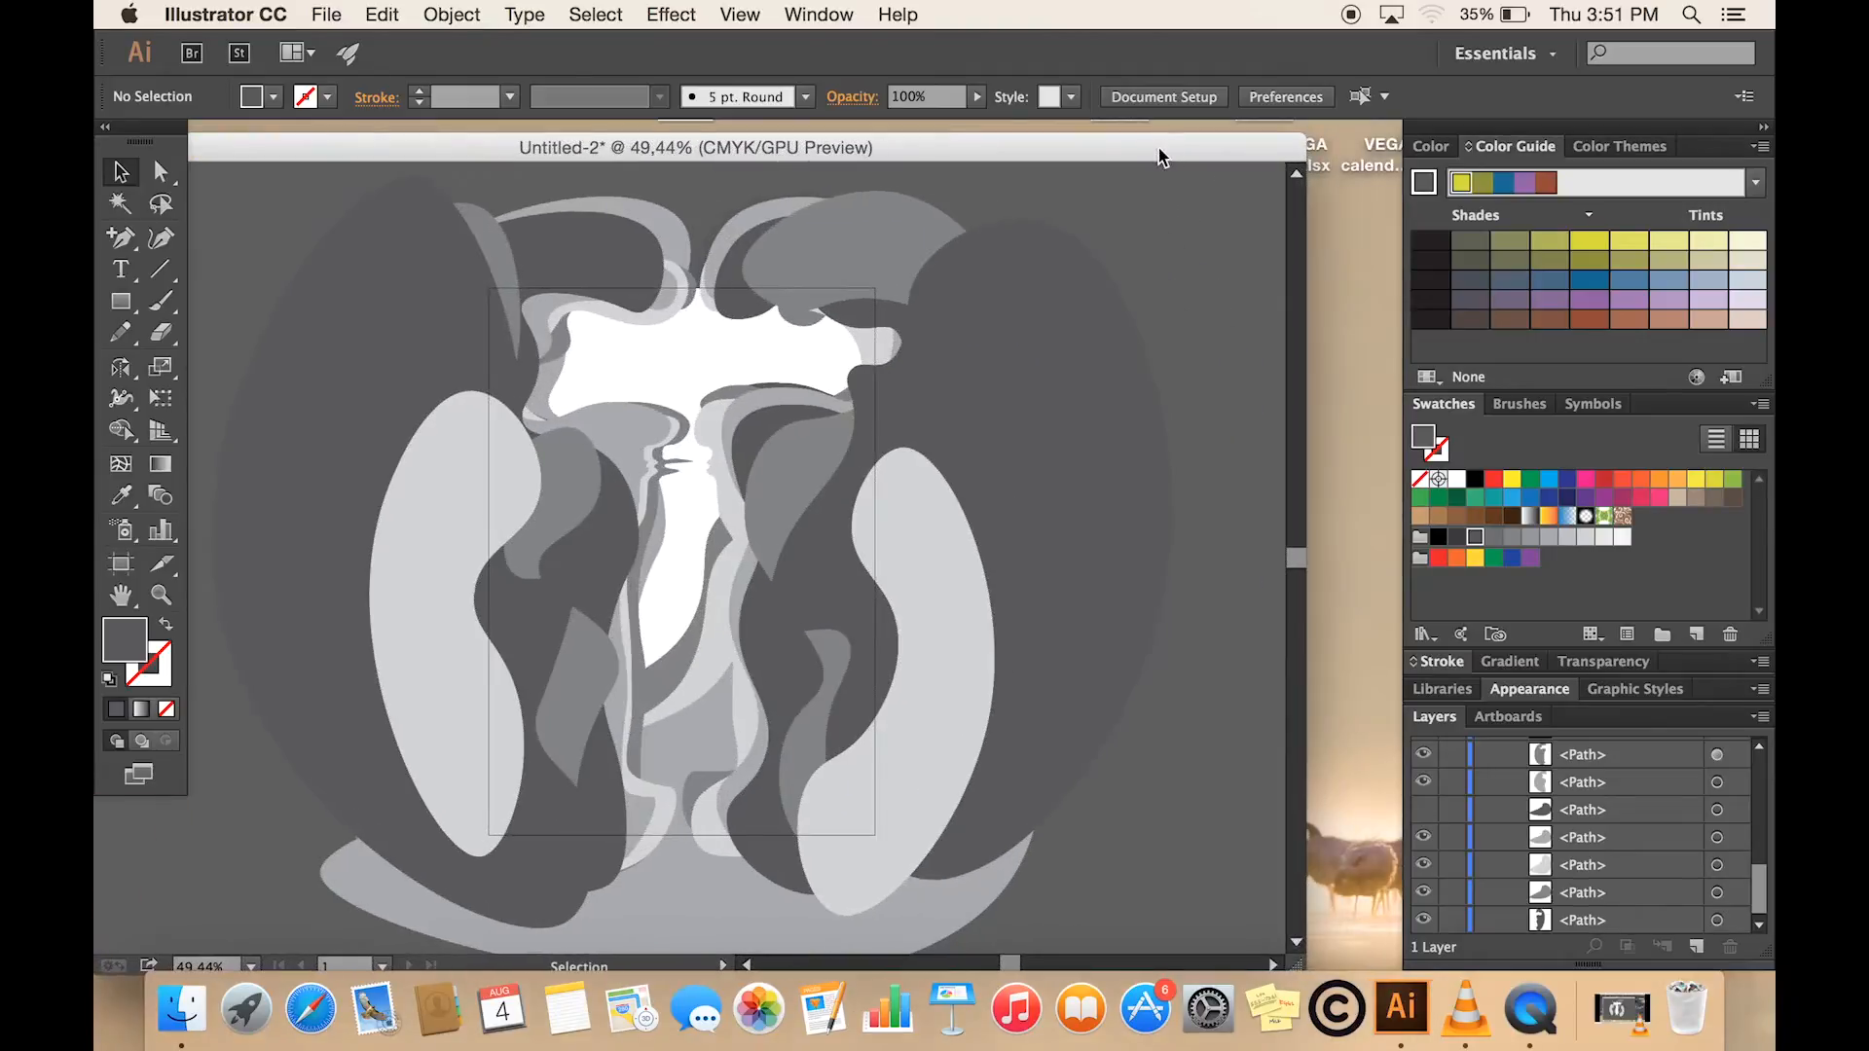
{"action": "left_click", "coordinate": [1352, 264]}
{"action": "left_click", "coordinate": [1710, 244]}
{"action": "left_click_drag", "start_coordinate": [1710, 243], "coordinate": [196, 242]}
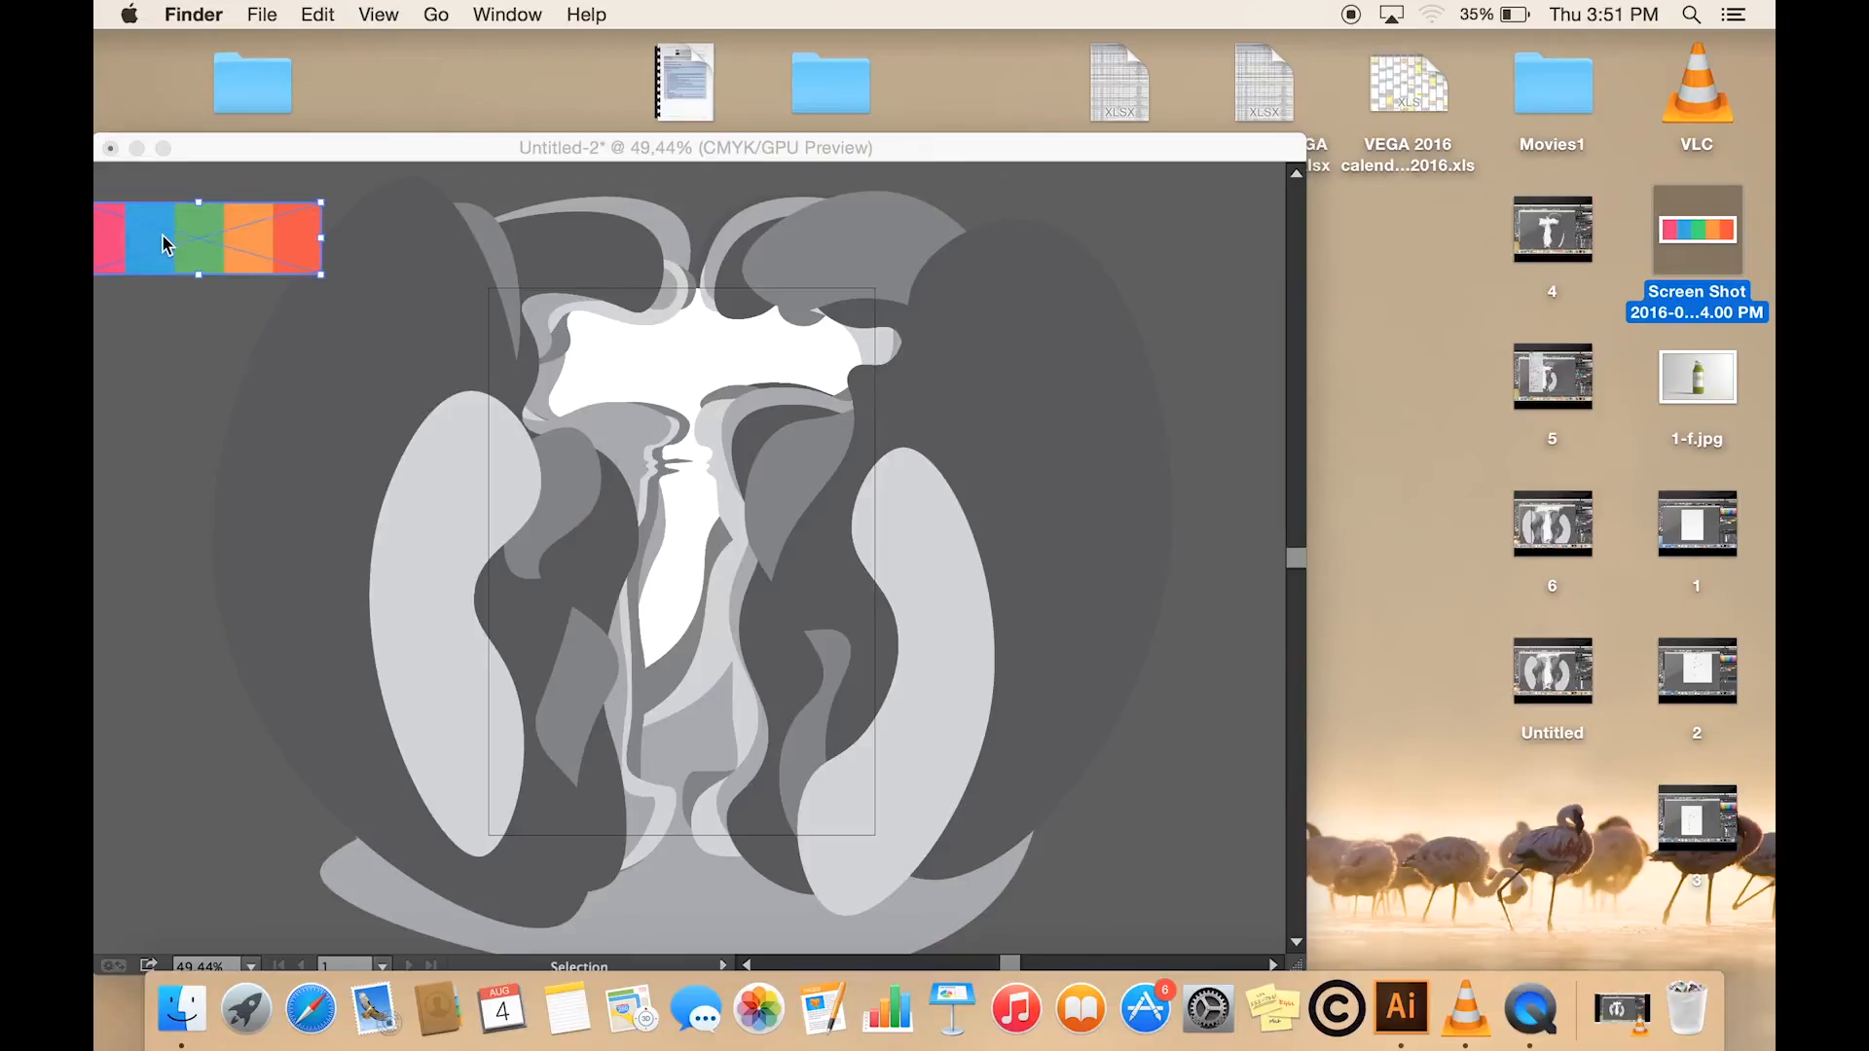
{"action": "left_click", "coordinate": [372, 144]}
{"action": "left_click_drag", "start_coordinate": [372, 144], "coordinate": [492, 149]}
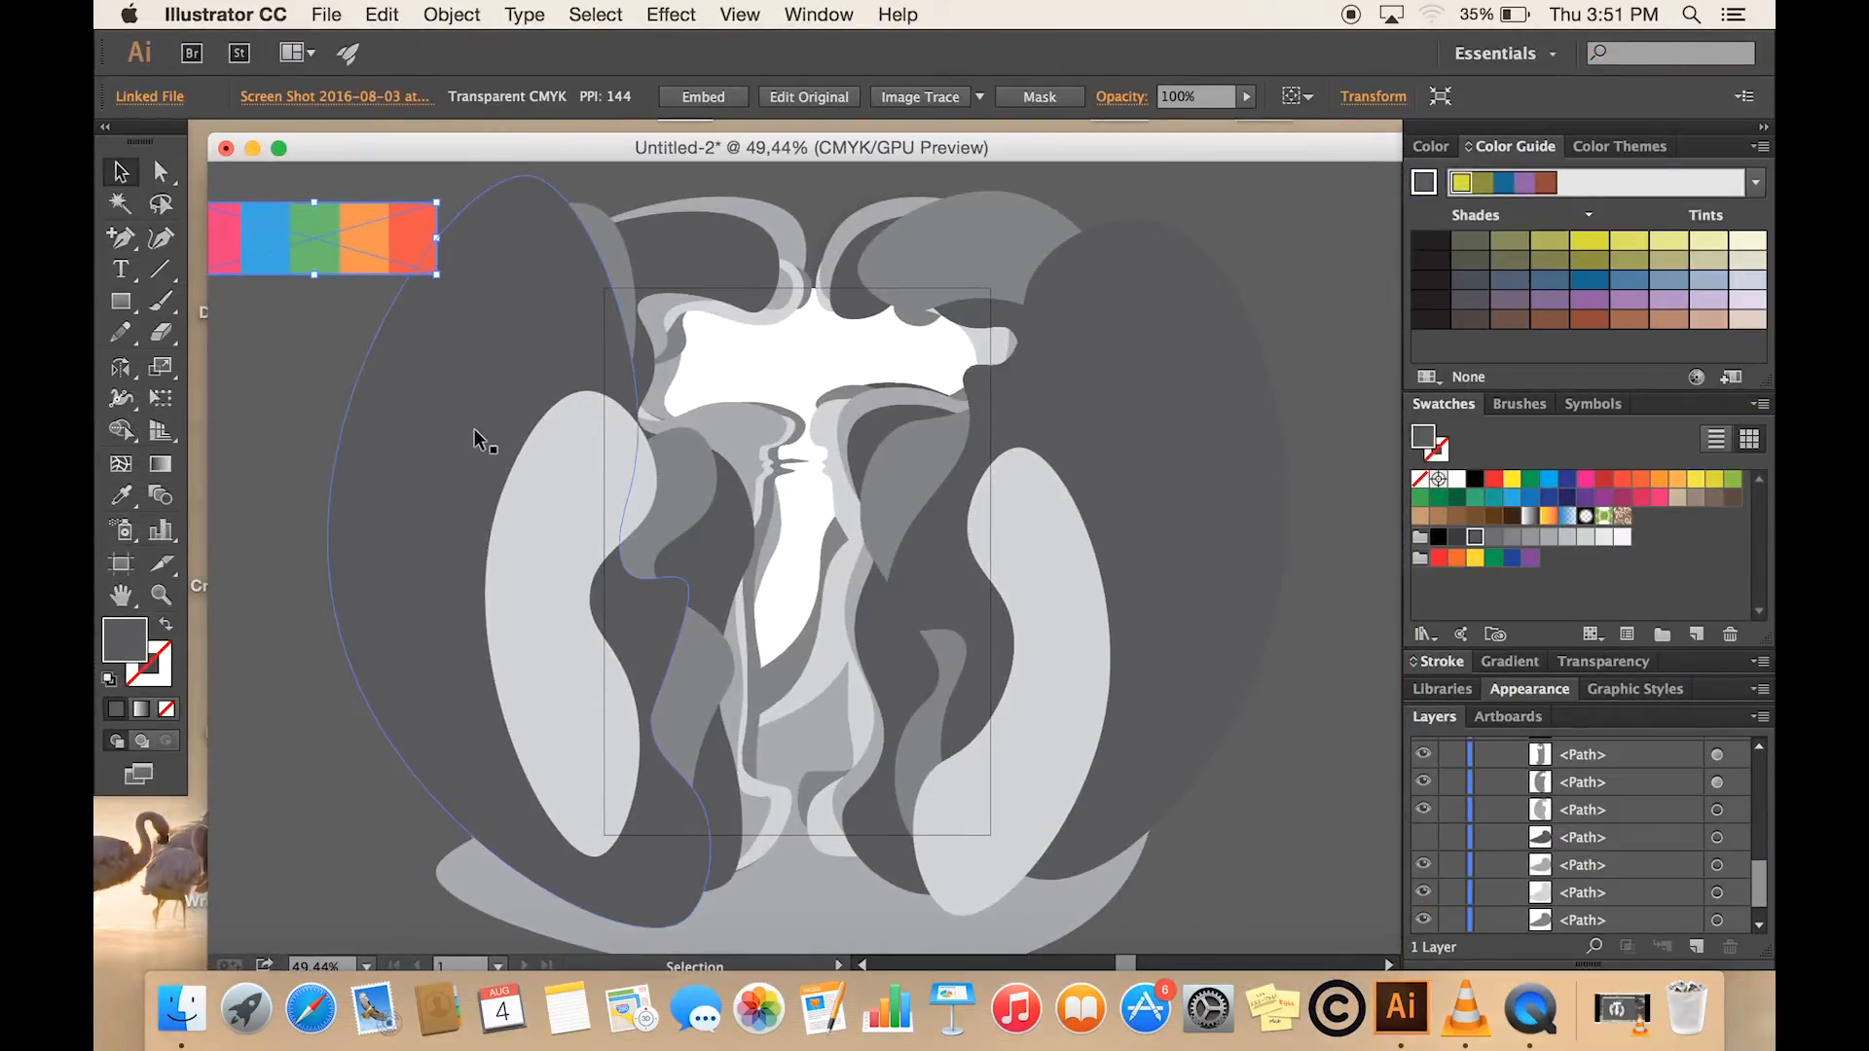
- Fill the two light grey kidney-shaped paths on either side of the bottle with the palette's pink
{"action": "left_click", "coordinate": [548, 542]}
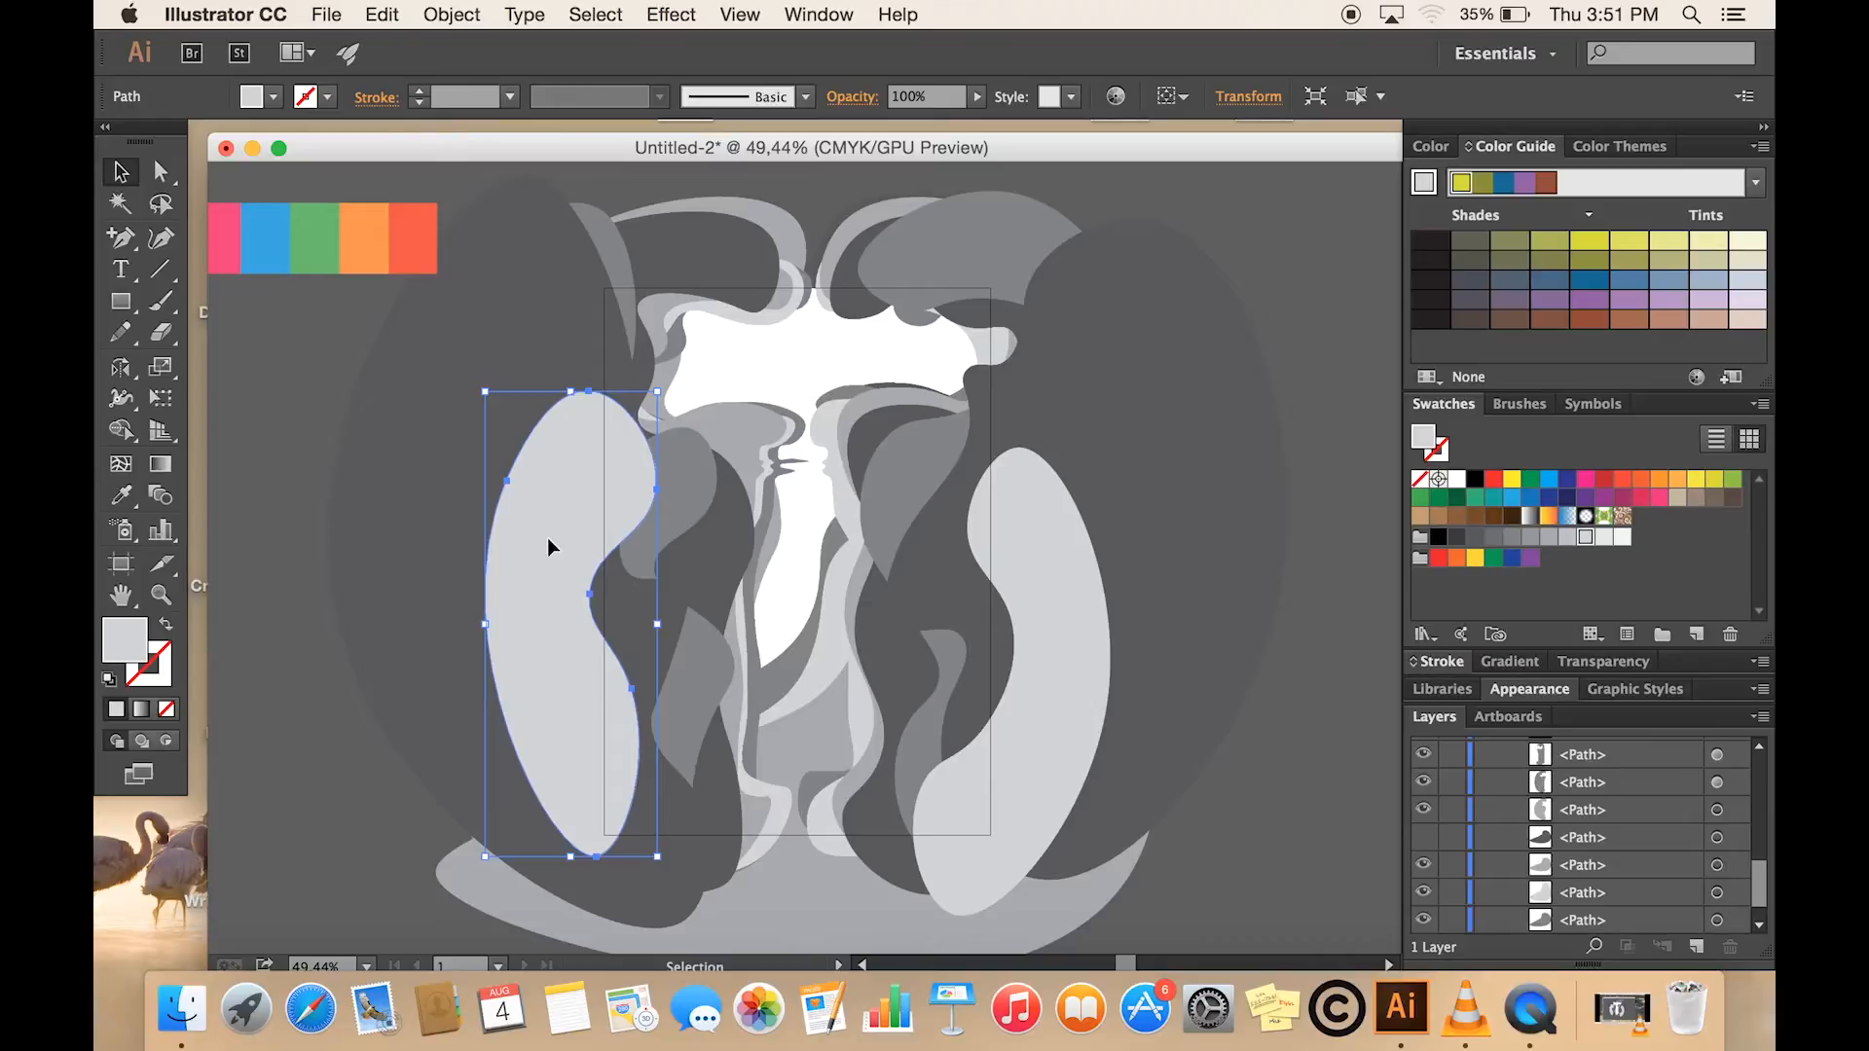
{"action": "key", "text": "i"}
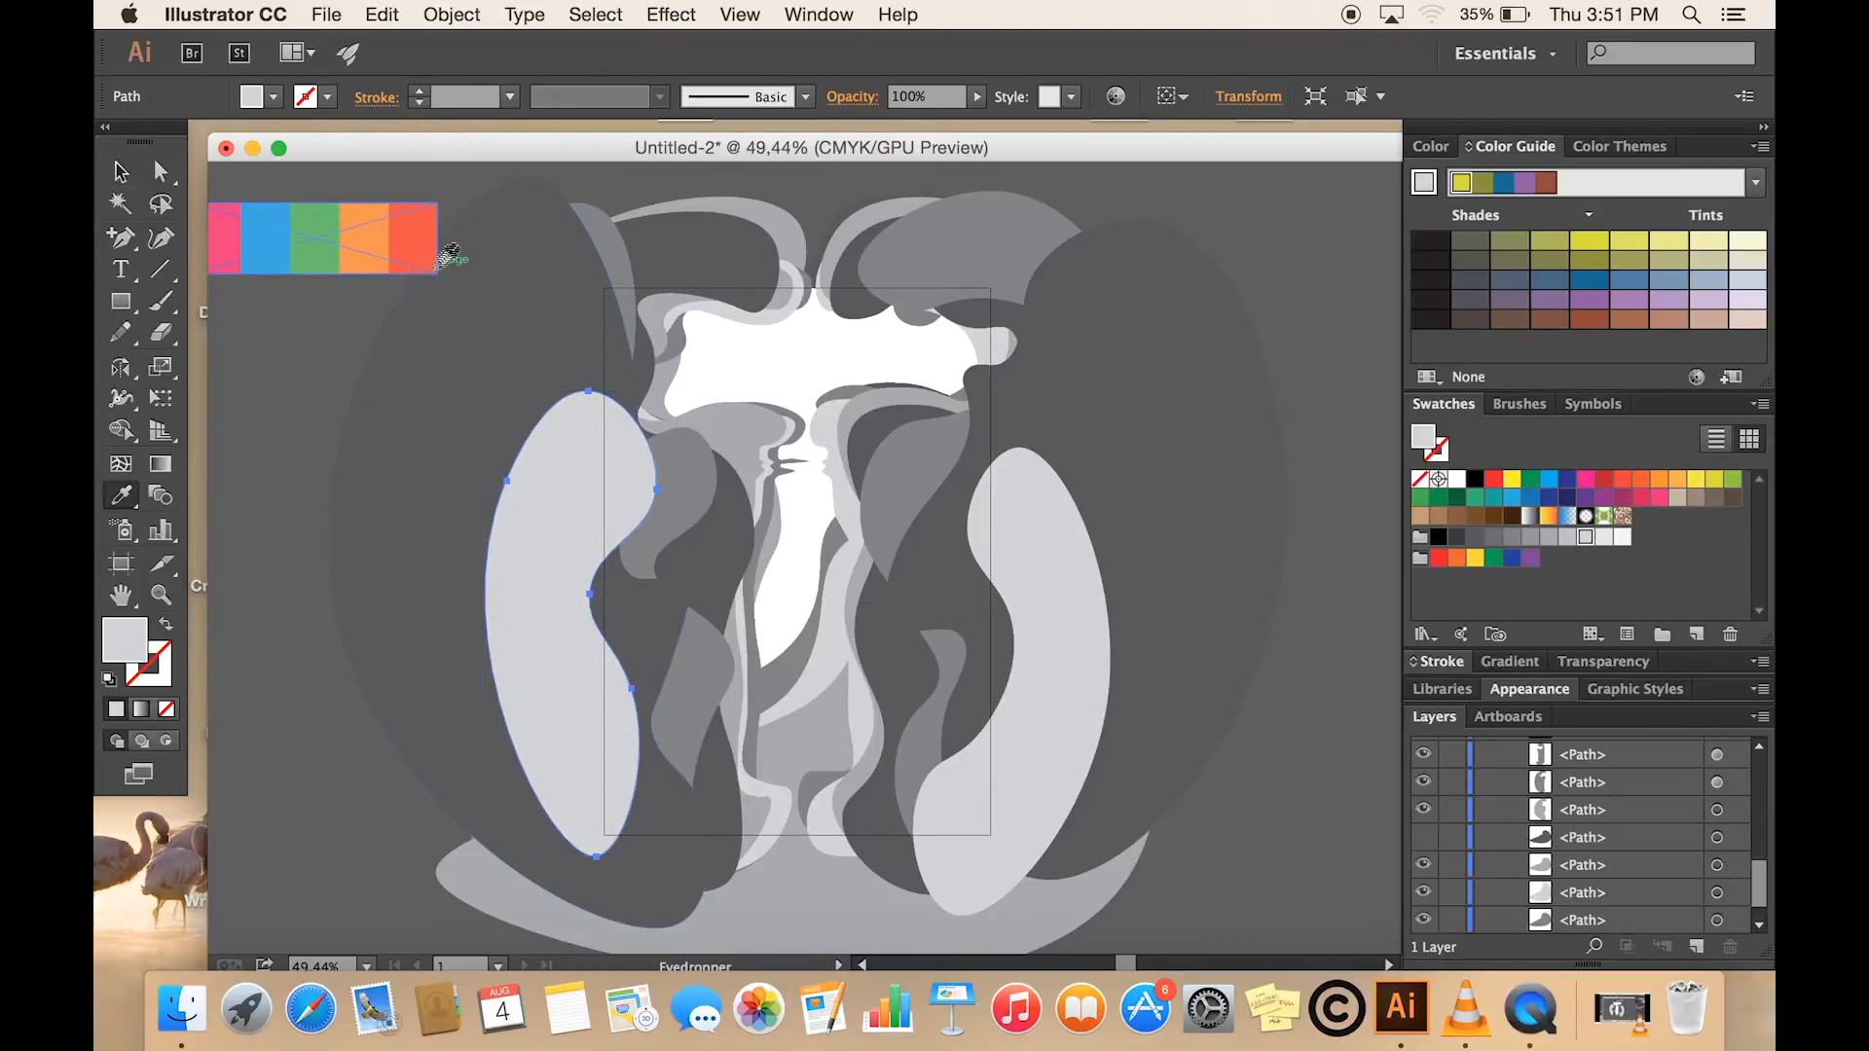
{"action": "left_click", "coordinate": [231, 247]}
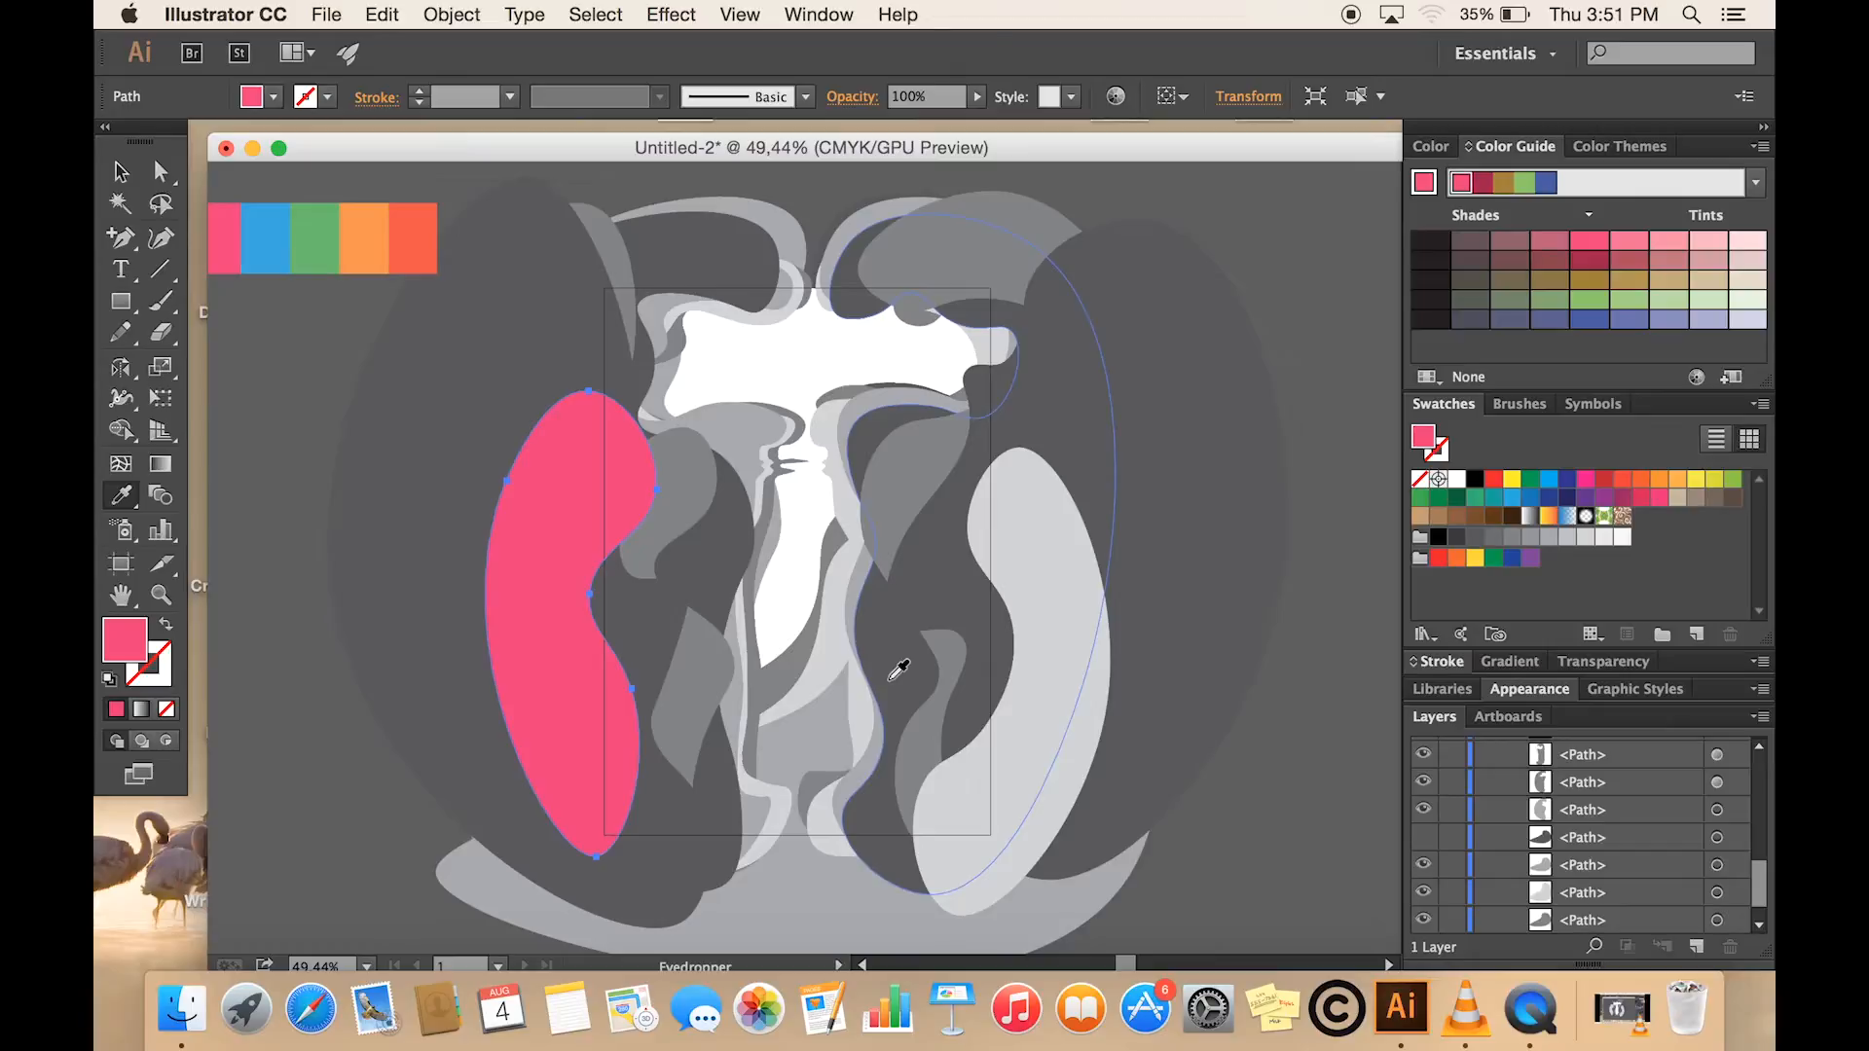
{"action": "key", "text": "v"}
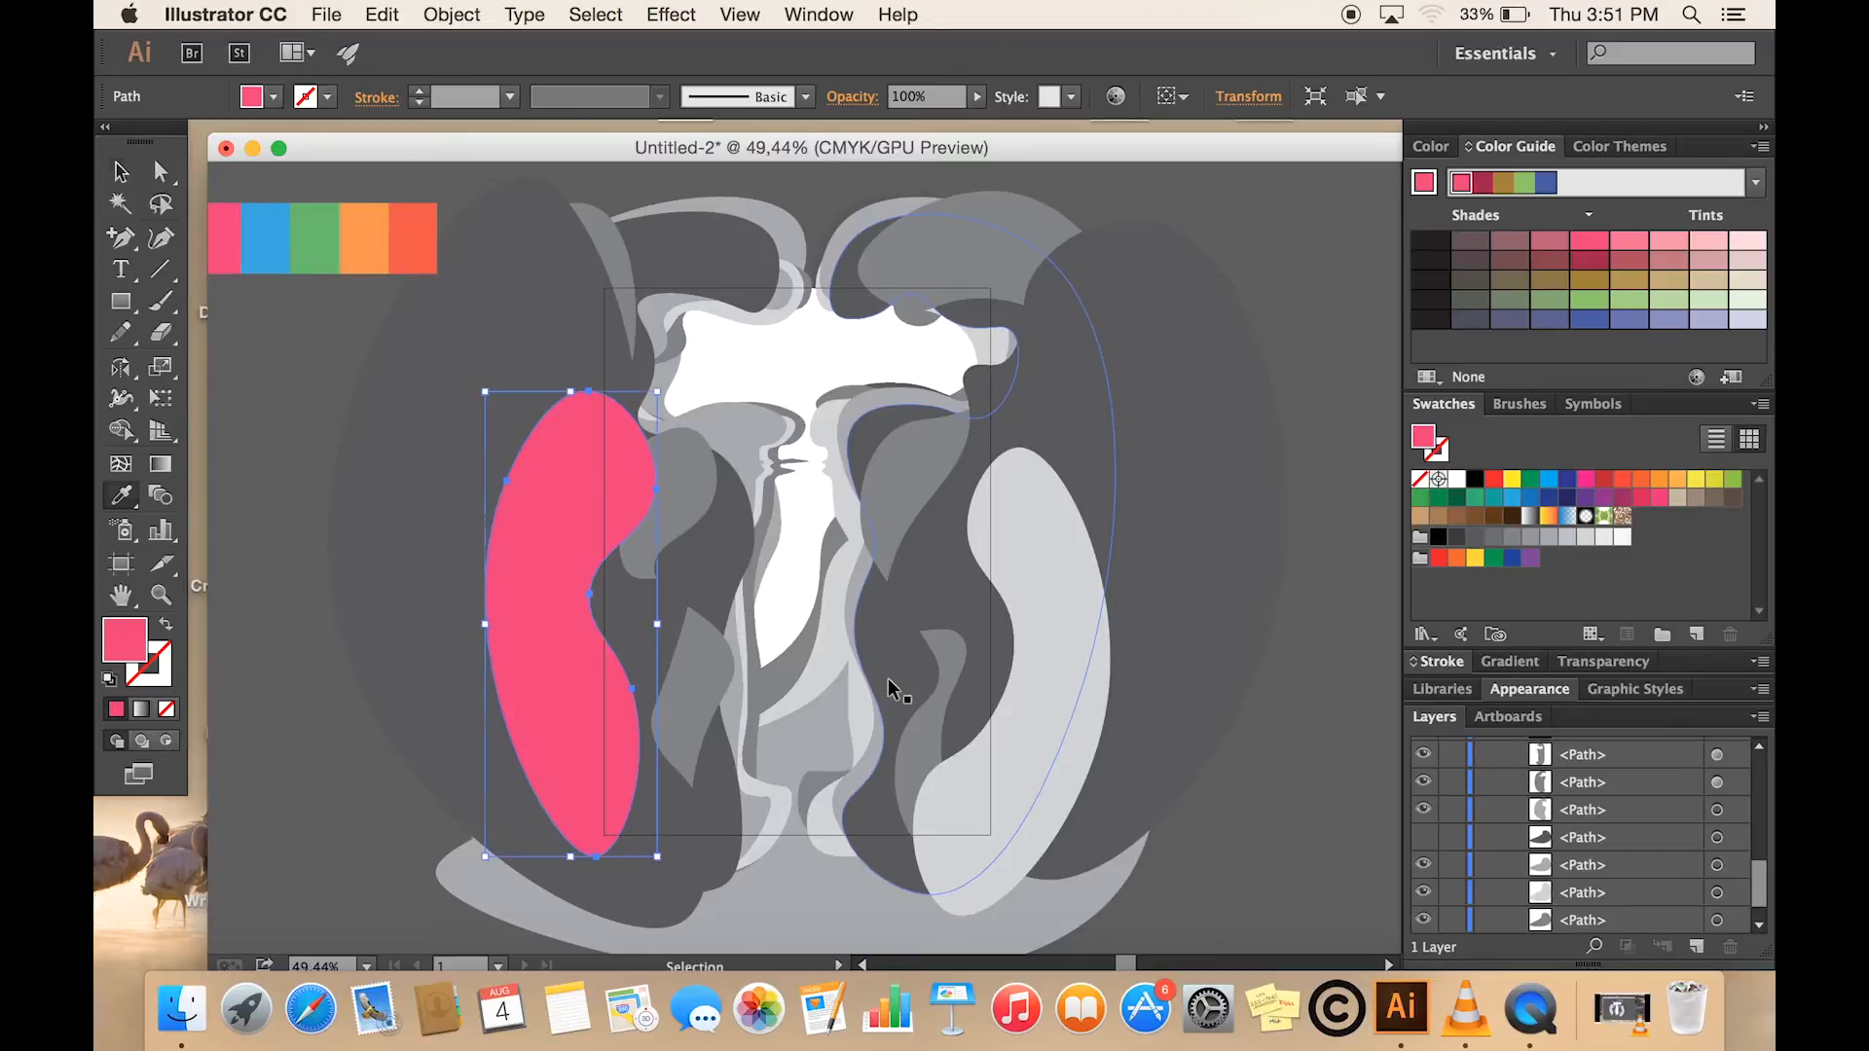
{"action": "left_click", "coordinate": [1043, 674]}
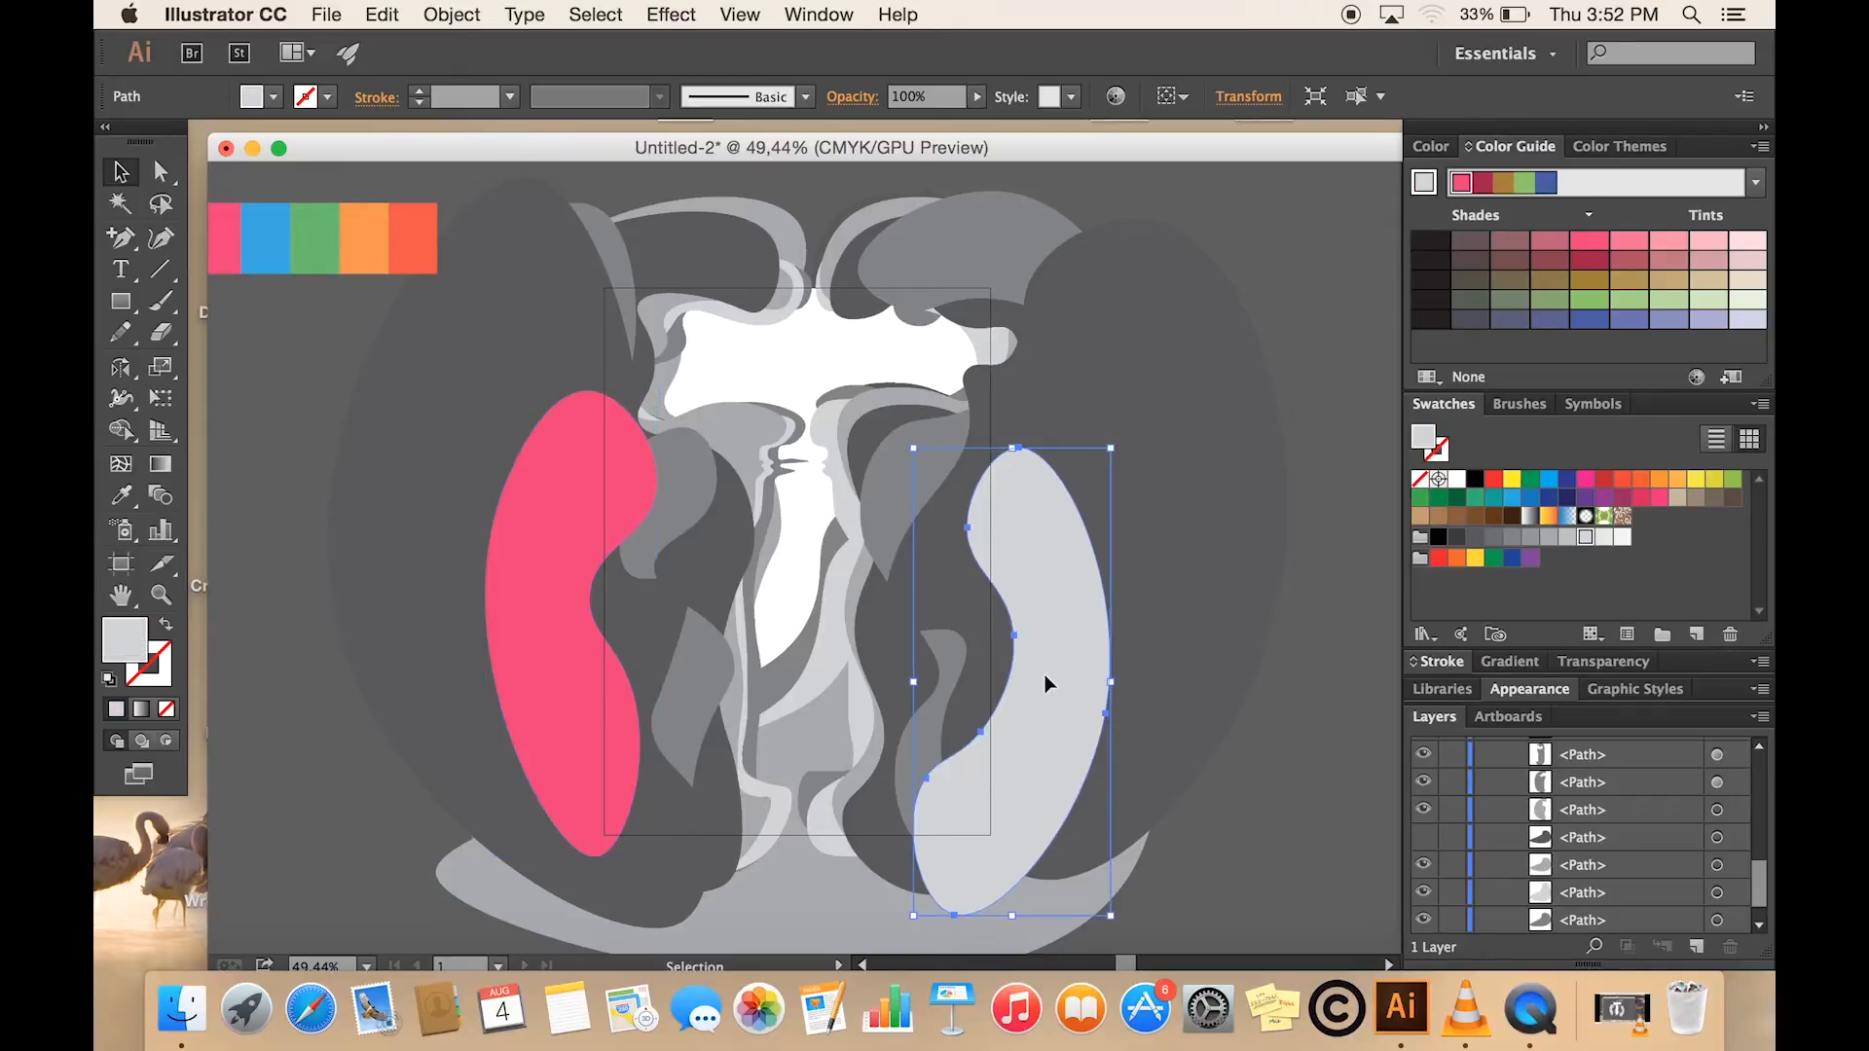
{"action": "key", "text": "i"}
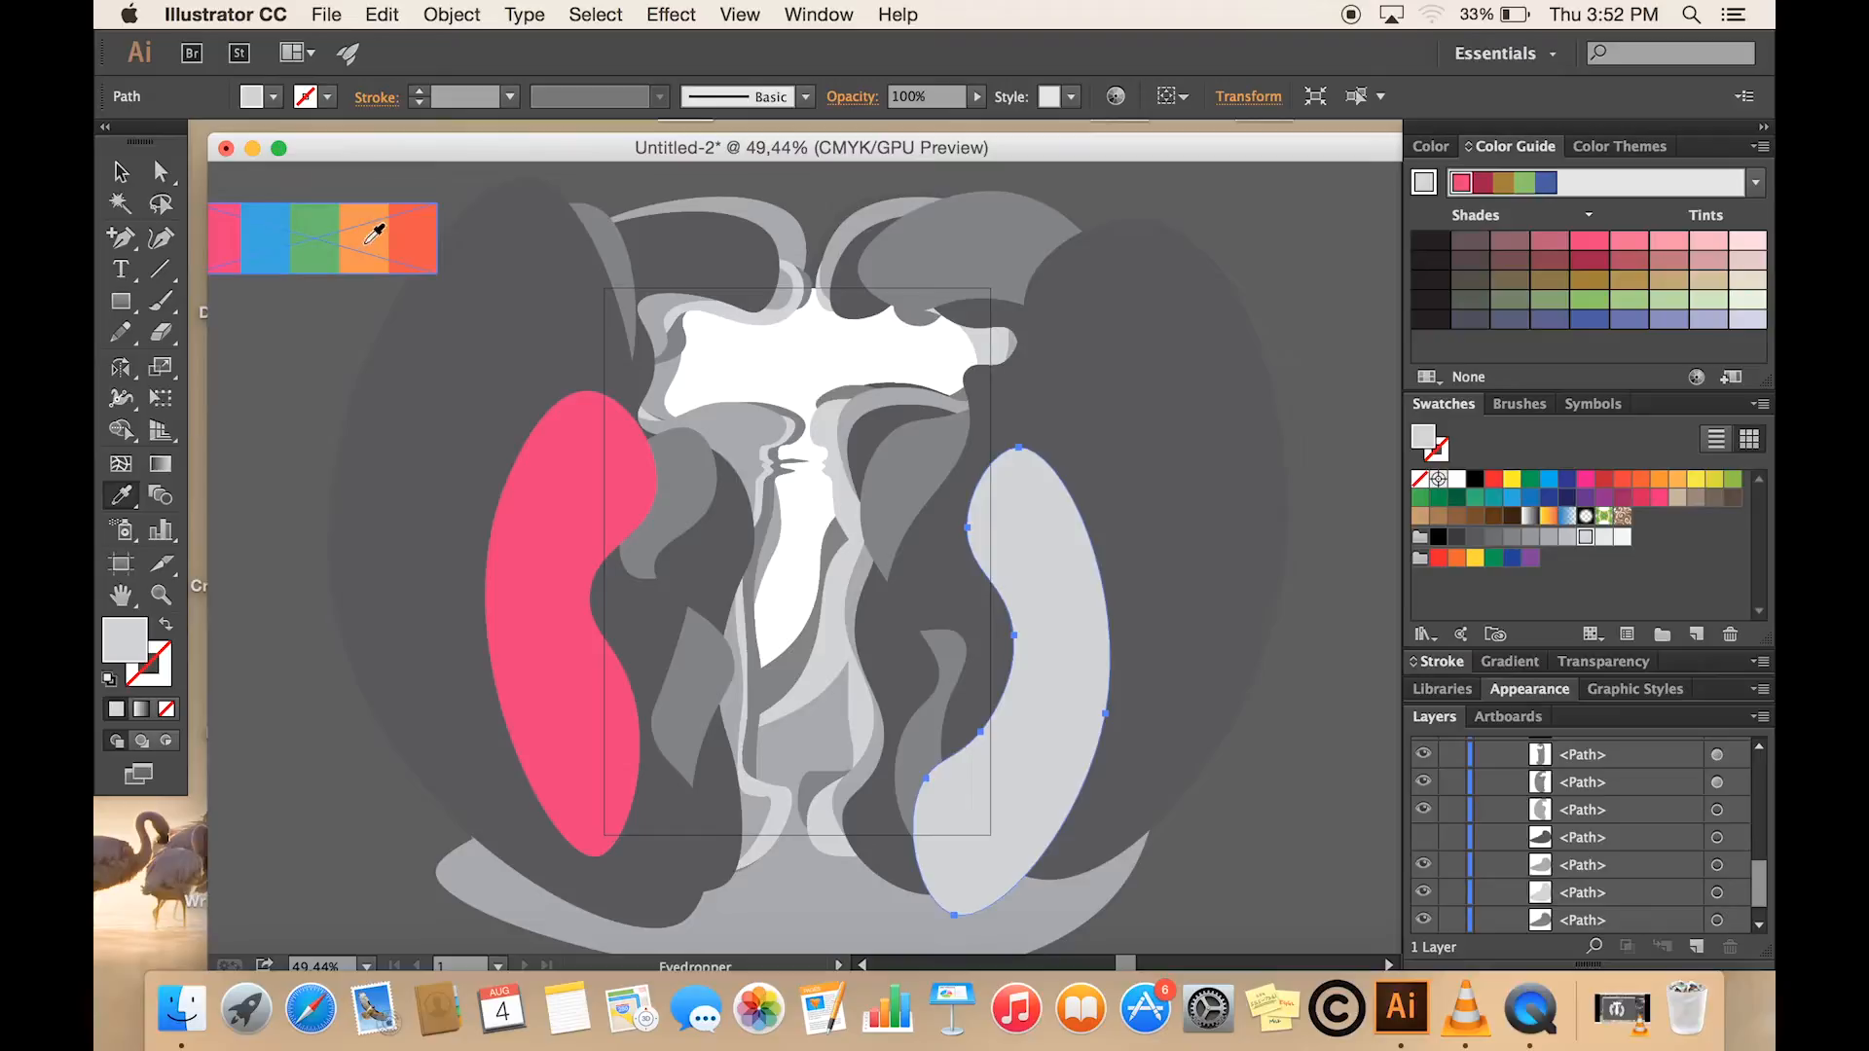
{"action": "left_click", "coordinate": [234, 236]}
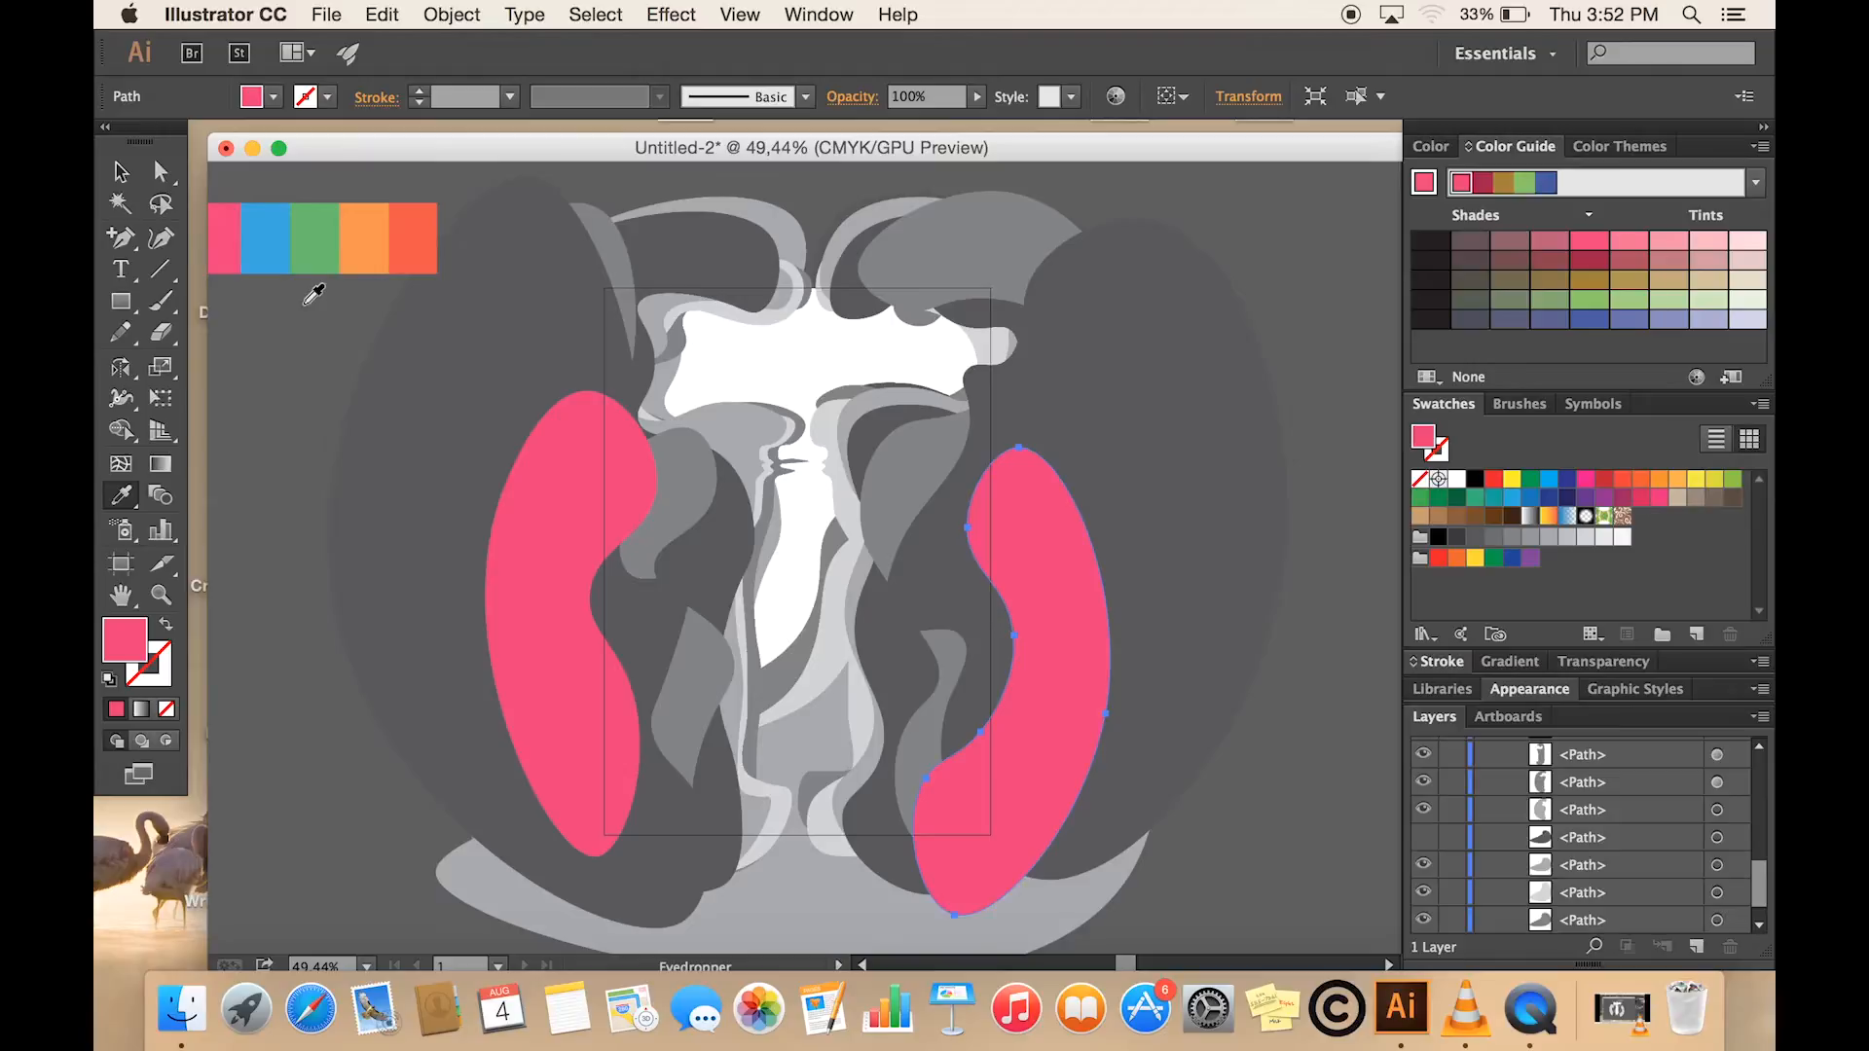
- Fill the two large dark grey outer shapes on both sides of the bottle with the palette's light orange
{"action": "key", "text": "v"}
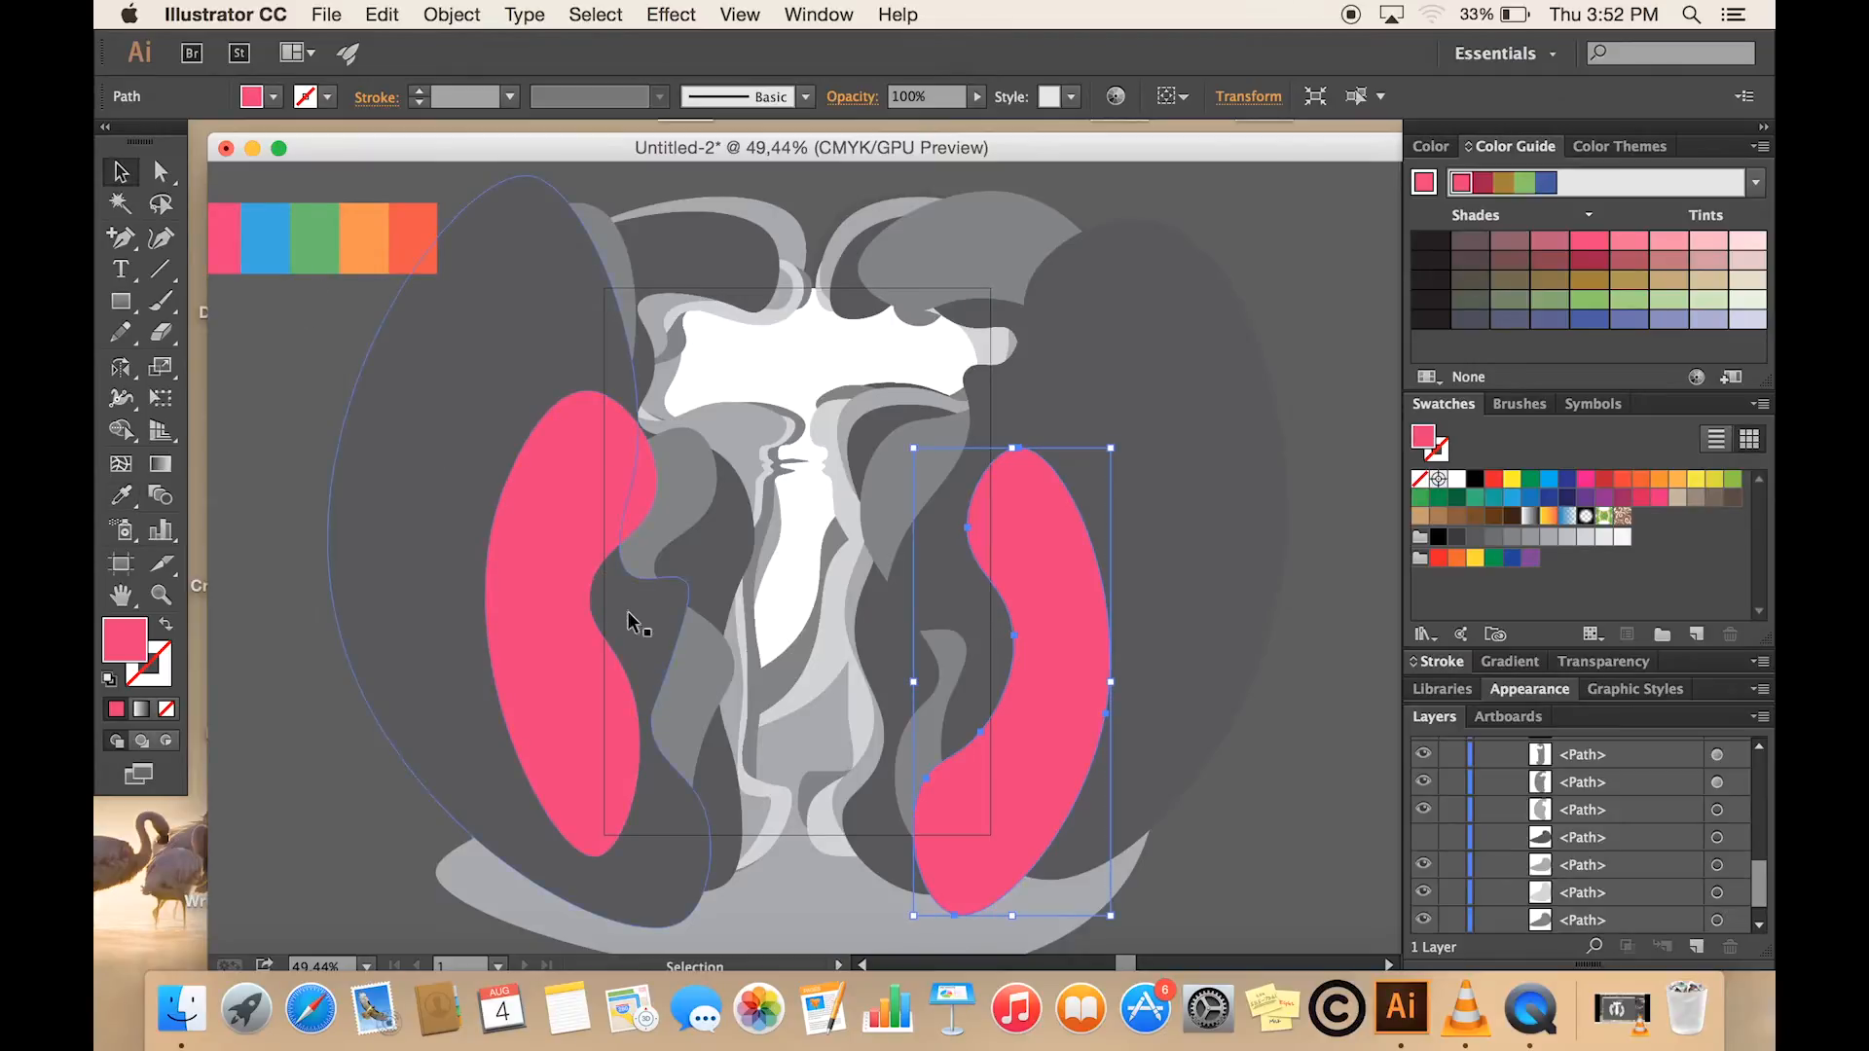
{"action": "left_click", "coordinate": [635, 622]}
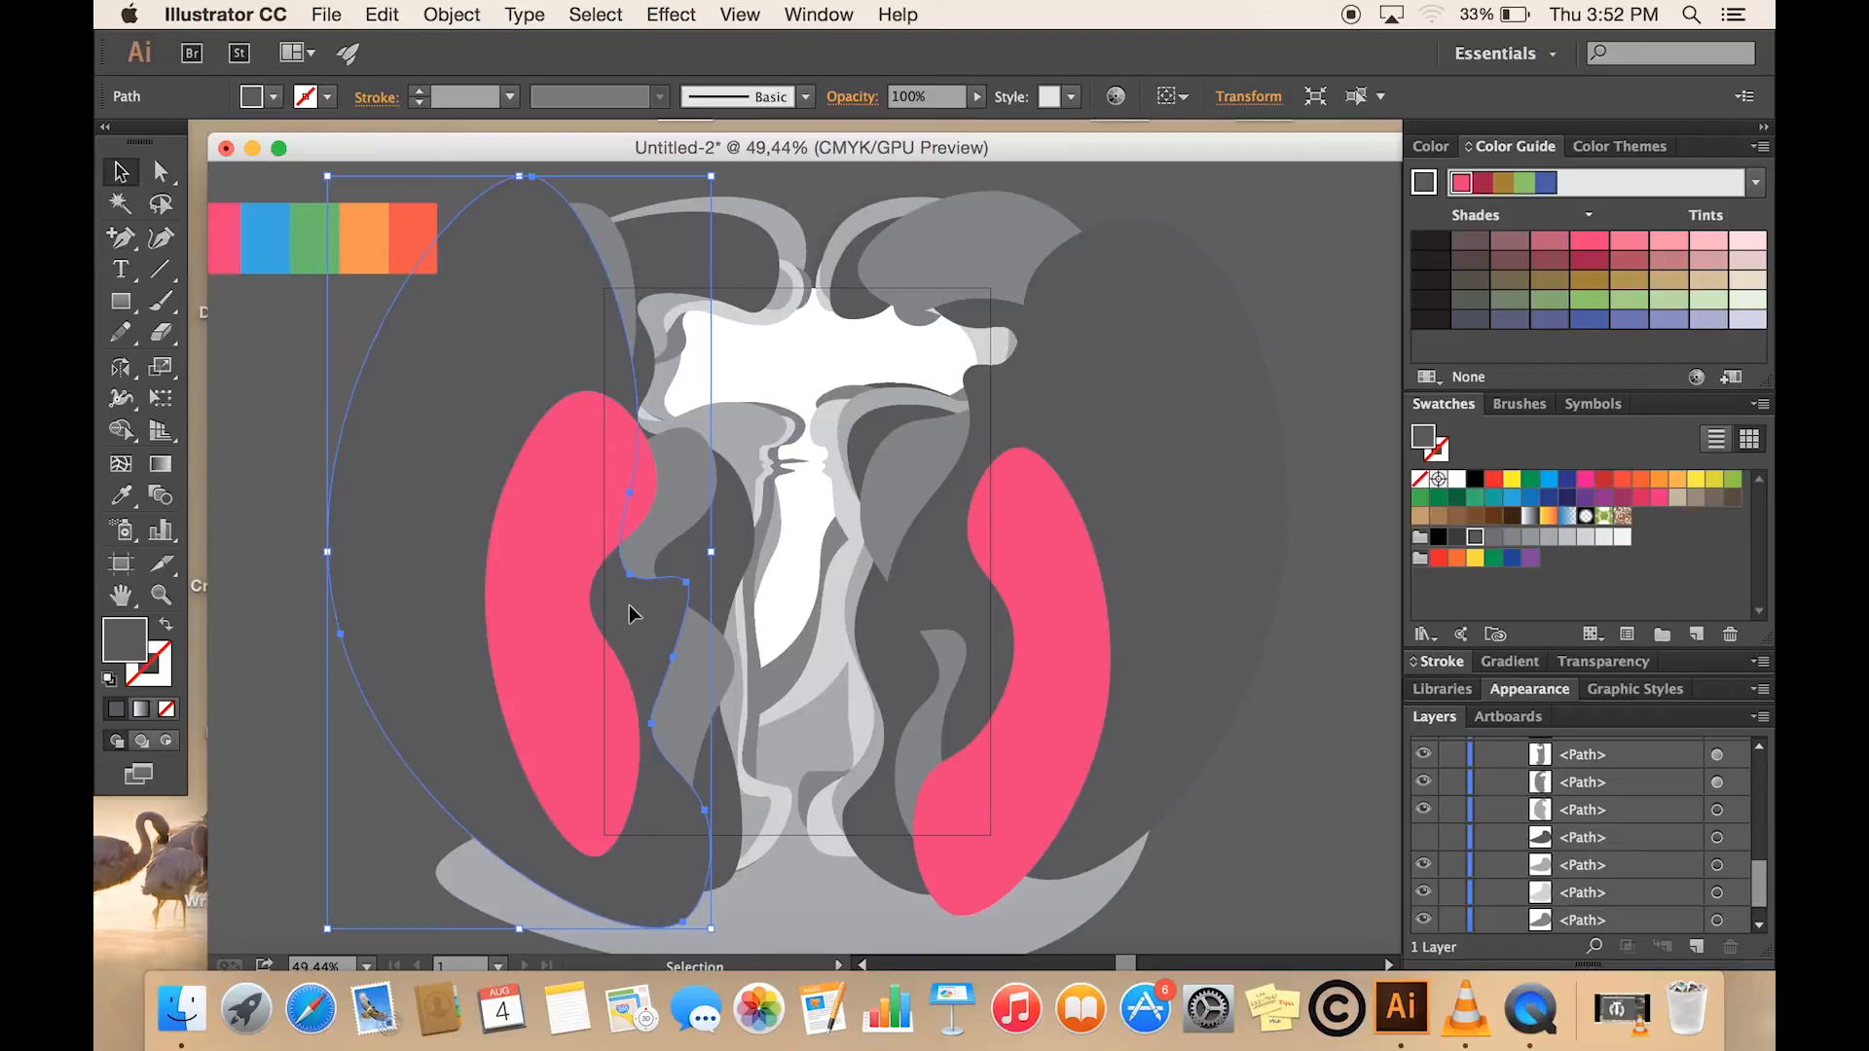
{"action": "key", "text": "i"}
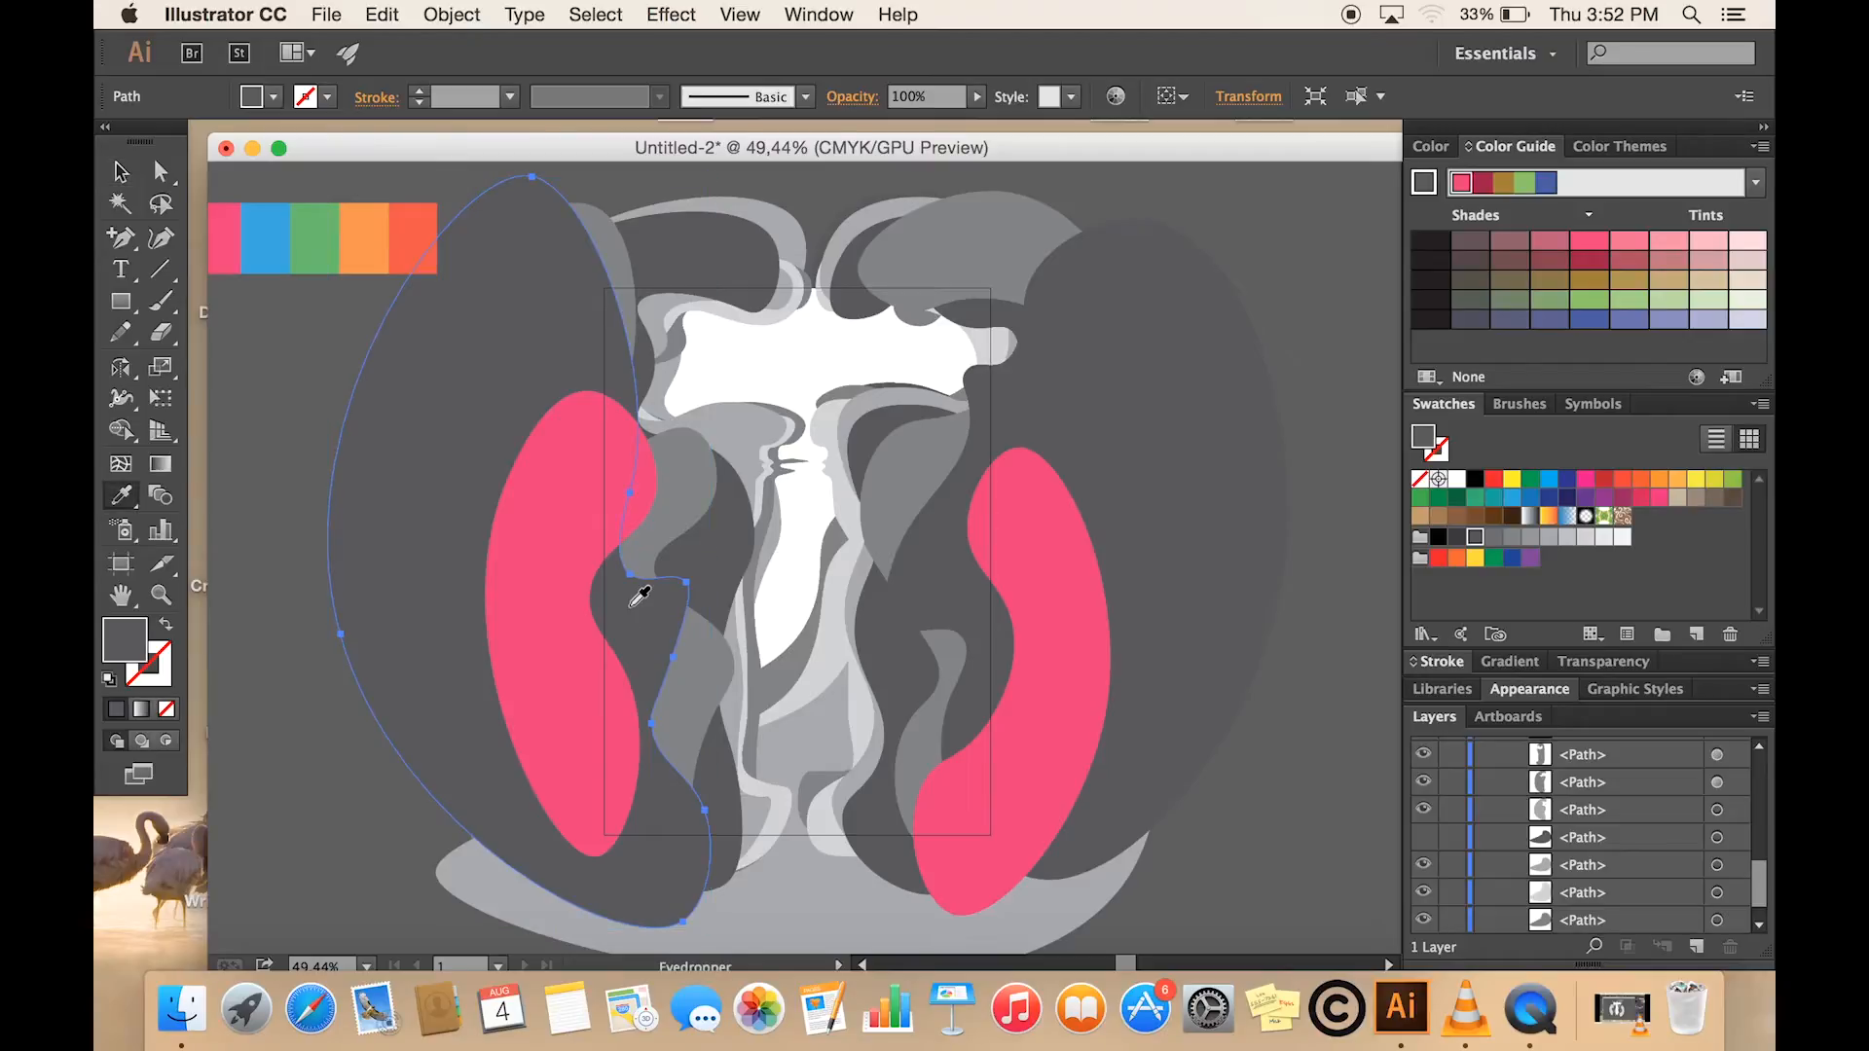
{"action": "left_click", "coordinate": [375, 230]}
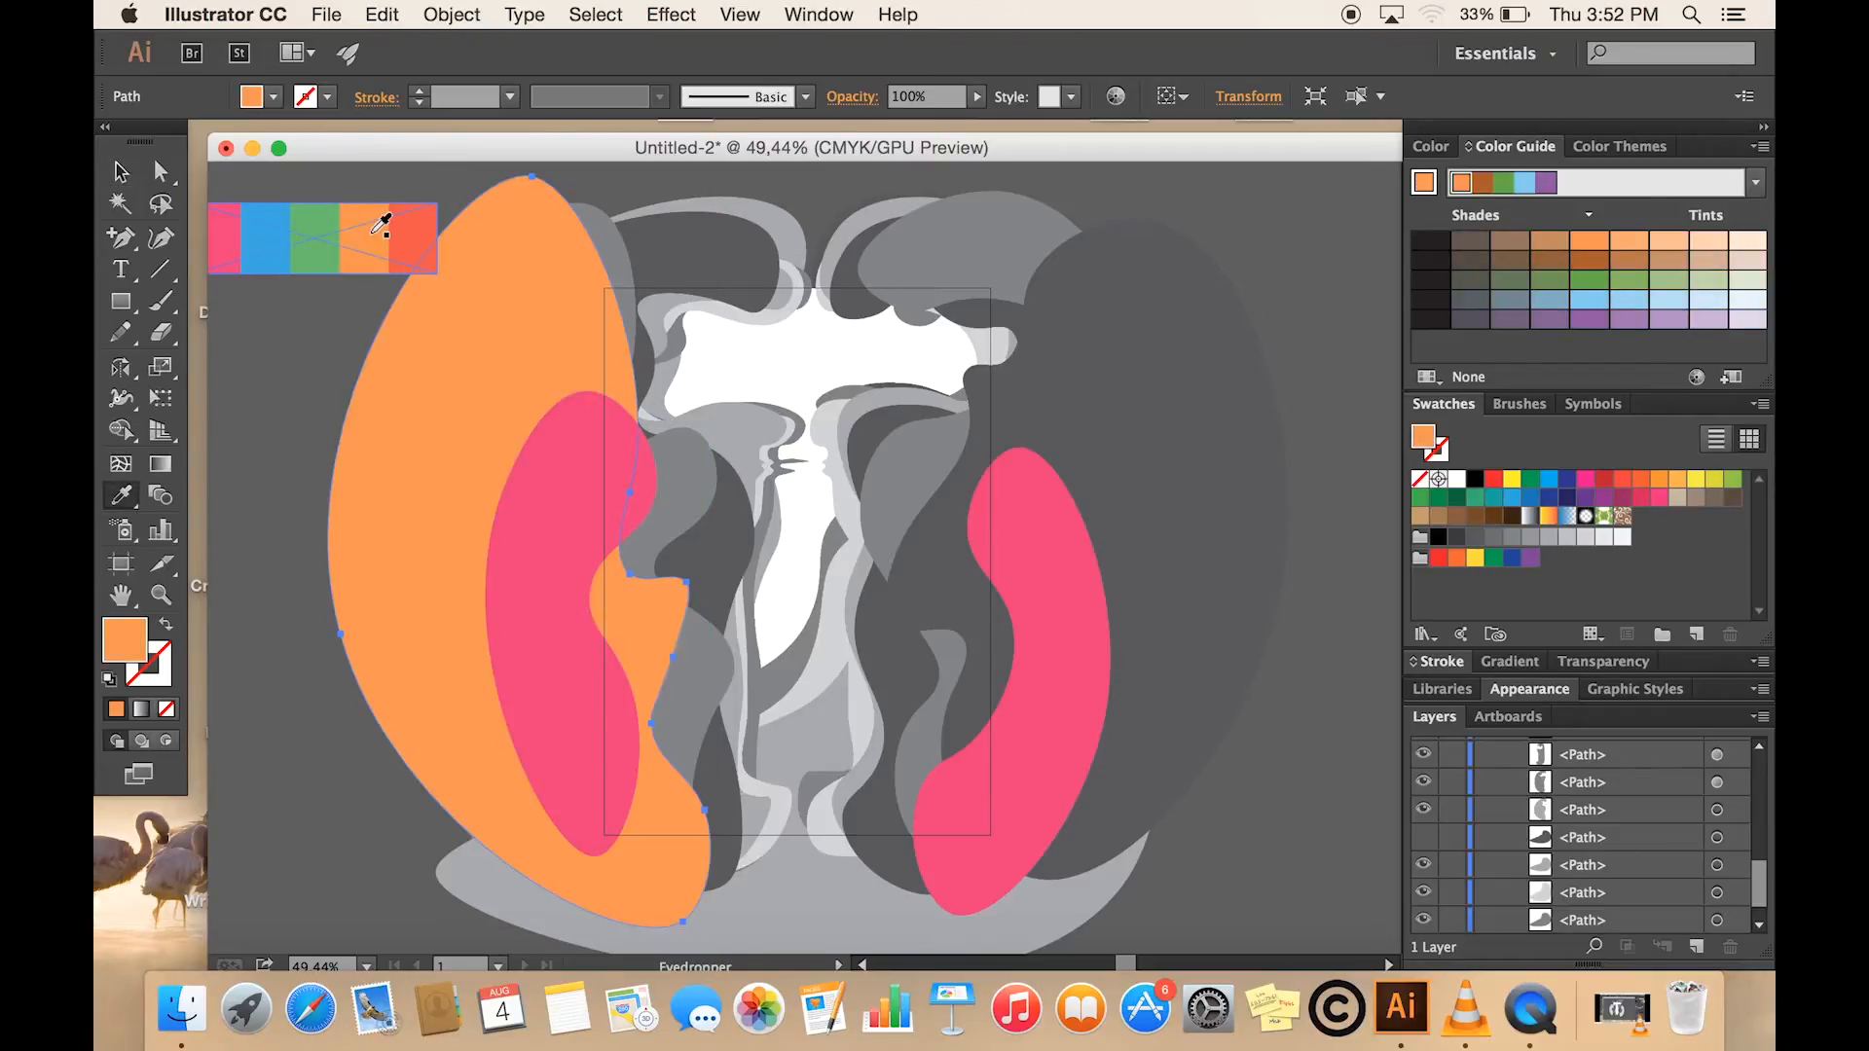
{"action": "key", "text": "v"}
{"action": "left_click", "coordinate": [896, 488]}
{"action": "key", "text": "i"}
{"action": "left_click", "coordinate": [384, 224]}
- Fill the grey shapes directly behind the light orange ones, on both sides, with the palette's red-orange
{"action": "key", "text": "v"}
{"action": "left_click", "coordinate": [681, 506]}
{"action": "key", "text": "i"}
{"action": "left_click", "coordinate": [413, 234]}
{"action": "key", "text": "v"}
{"action": "left_click", "coordinate": [900, 487]}
{"action": "key", "text": "i"}
{"action": "left_click", "coordinate": [413, 228]}
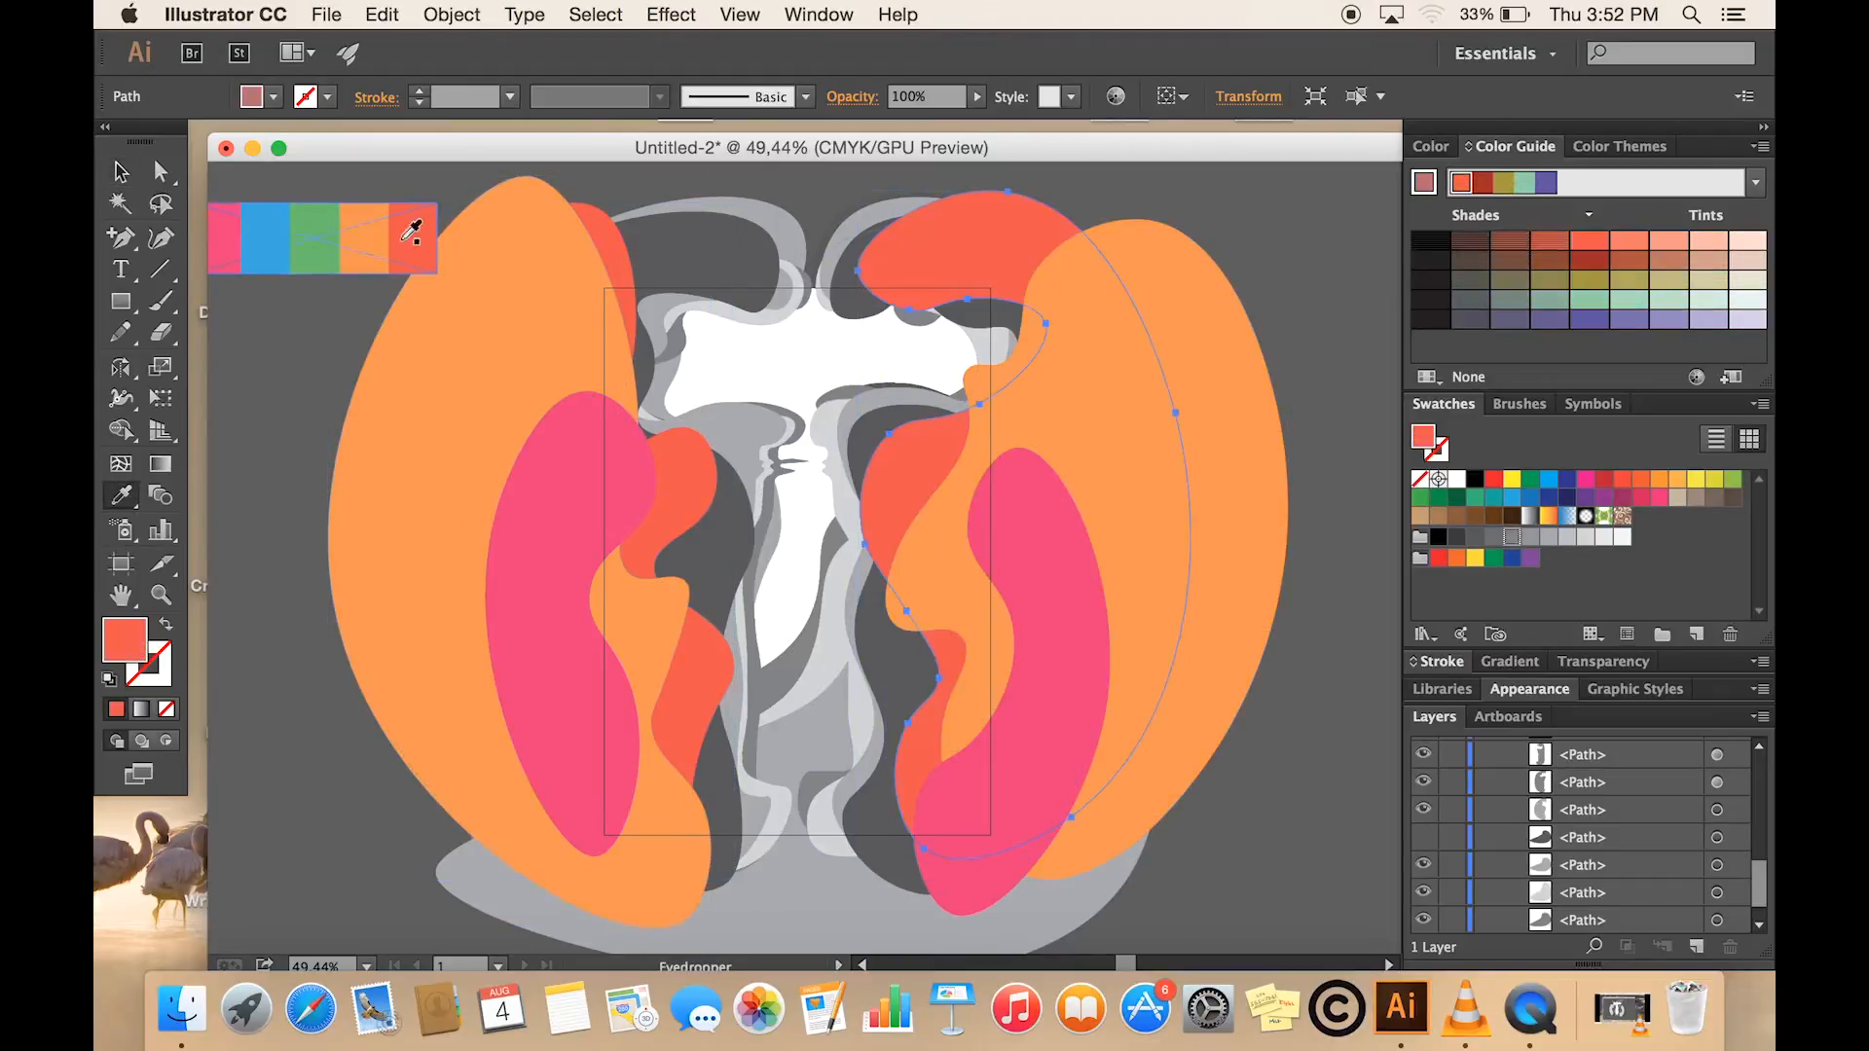
- Fill the dark grey shapes behind the red-orange ones with palette blue and the next shape on the left with green
{"action": "key", "text": "v"}
{"action": "key", "text": "i"}
{"action": "left_click", "coordinate": [265, 233]}
{"action": "key", "text": "v"}
{"action": "left_click", "coordinate": [742, 451]}
{"action": "key", "text": "i"}
{"action": "left_click", "coordinate": [317, 231]}
{"action": "key", "text": "v"}
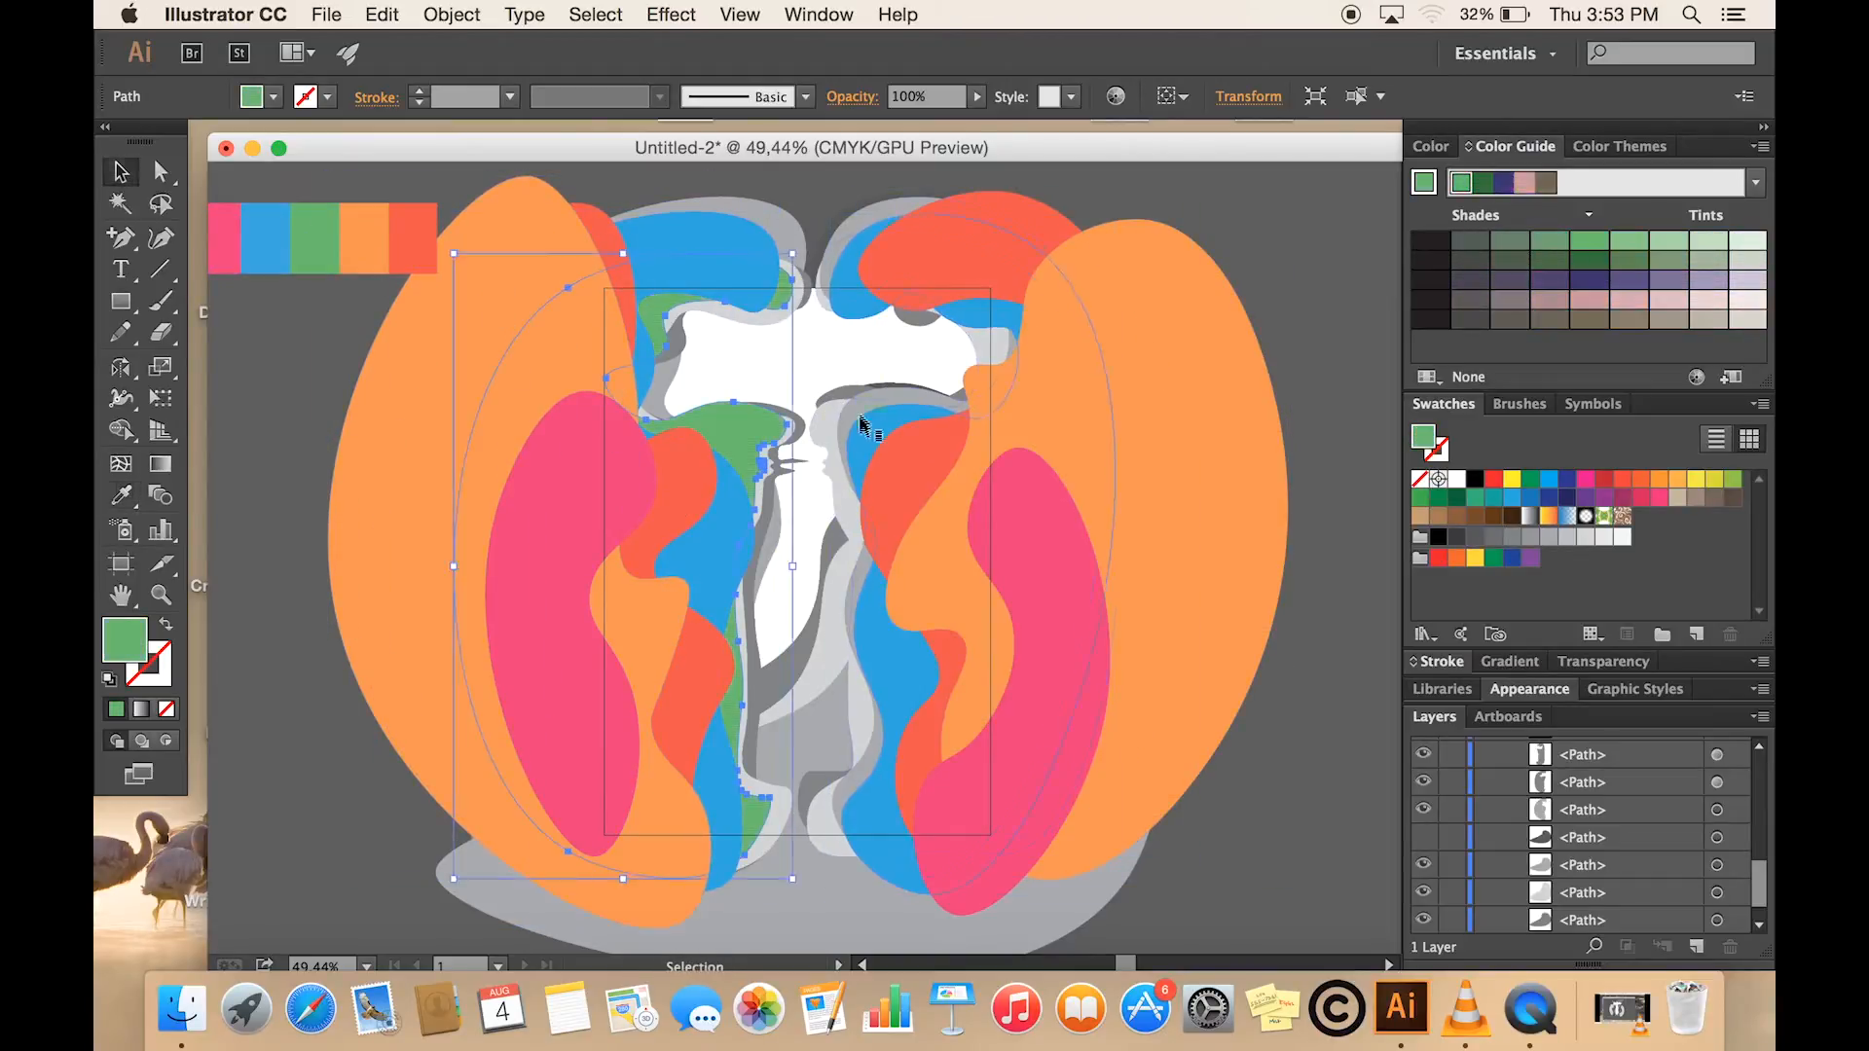
- Colour the grey layer behind the right blue shape green and the next layers along both sides of the bottle pink
{"action": "left_click", "coordinate": [860, 411]}
{"action": "key", "text": "i"}
{"action": "left_click", "coordinate": [227, 235]}
{"action": "key", "text": "v"}
{"action": "left_click", "coordinate": [844, 506]}
{"action": "key", "text": "i"}
{"action": "left_click", "coordinate": [230, 239]}
{"action": "key", "text": "v"}
- Fill the grey shape along the bottle's left edge with light orange and the one along its right edge with red-orange
{"action": "left_click", "coordinate": [756, 625]}
{"action": "key", "text": "i"}
{"action": "left_click", "coordinate": [375, 236]}
{"action": "key", "text": "v"}
{"action": "left_click", "coordinate": [842, 388]}
{"action": "key", "text": "i"}
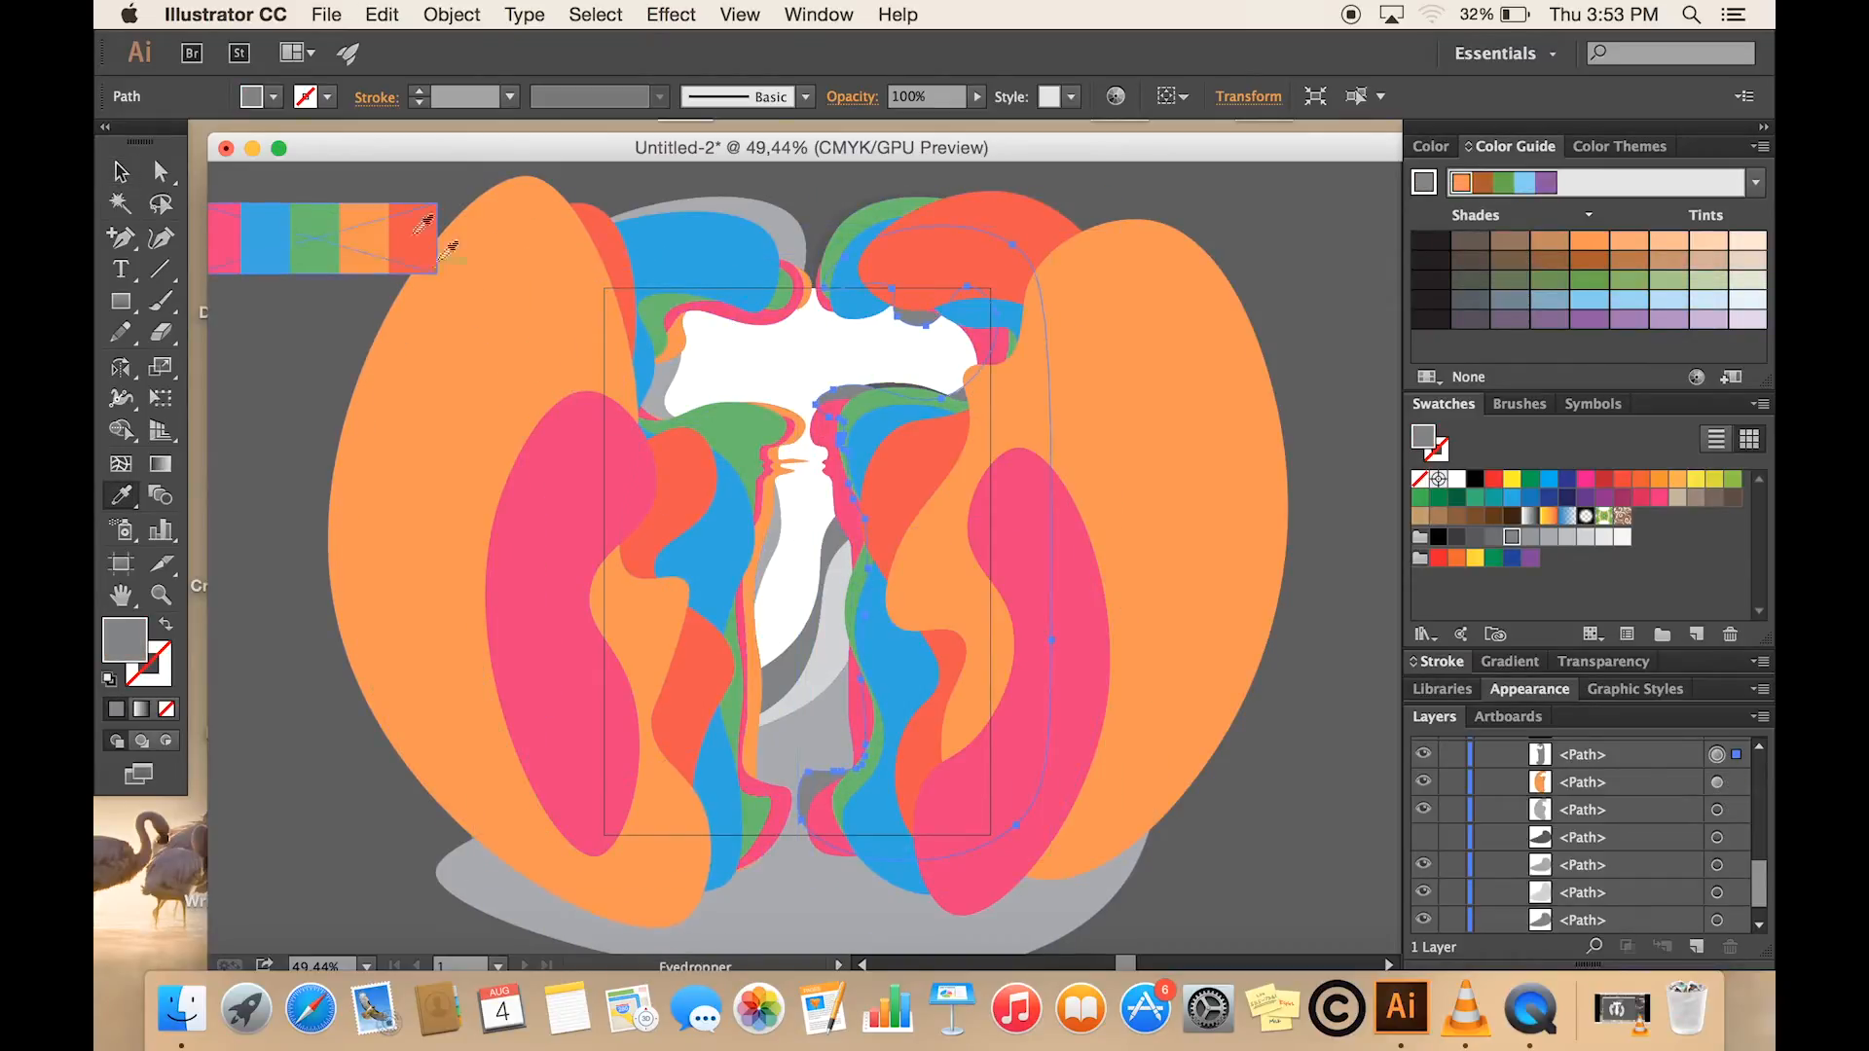
{"action": "left_click", "coordinate": [412, 238]}
- Fill the left rear grey shape and the light grey curve inside the bottle's lower right with the yellow swatch
{"action": "key", "text": "v"}
{"action": "left_click", "coordinate": [663, 389]}
{"action": "left_click", "coordinate": [1718, 482]}
{"action": "left_click", "coordinate": [827, 628]}
{"action": "left_click", "coordinate": [1716, 481]}
- Fill the dark grey curve inside the bottle with palette green and the grey shape at its base with blue
{"action": "left_click", "coordinate": [785, 668]}
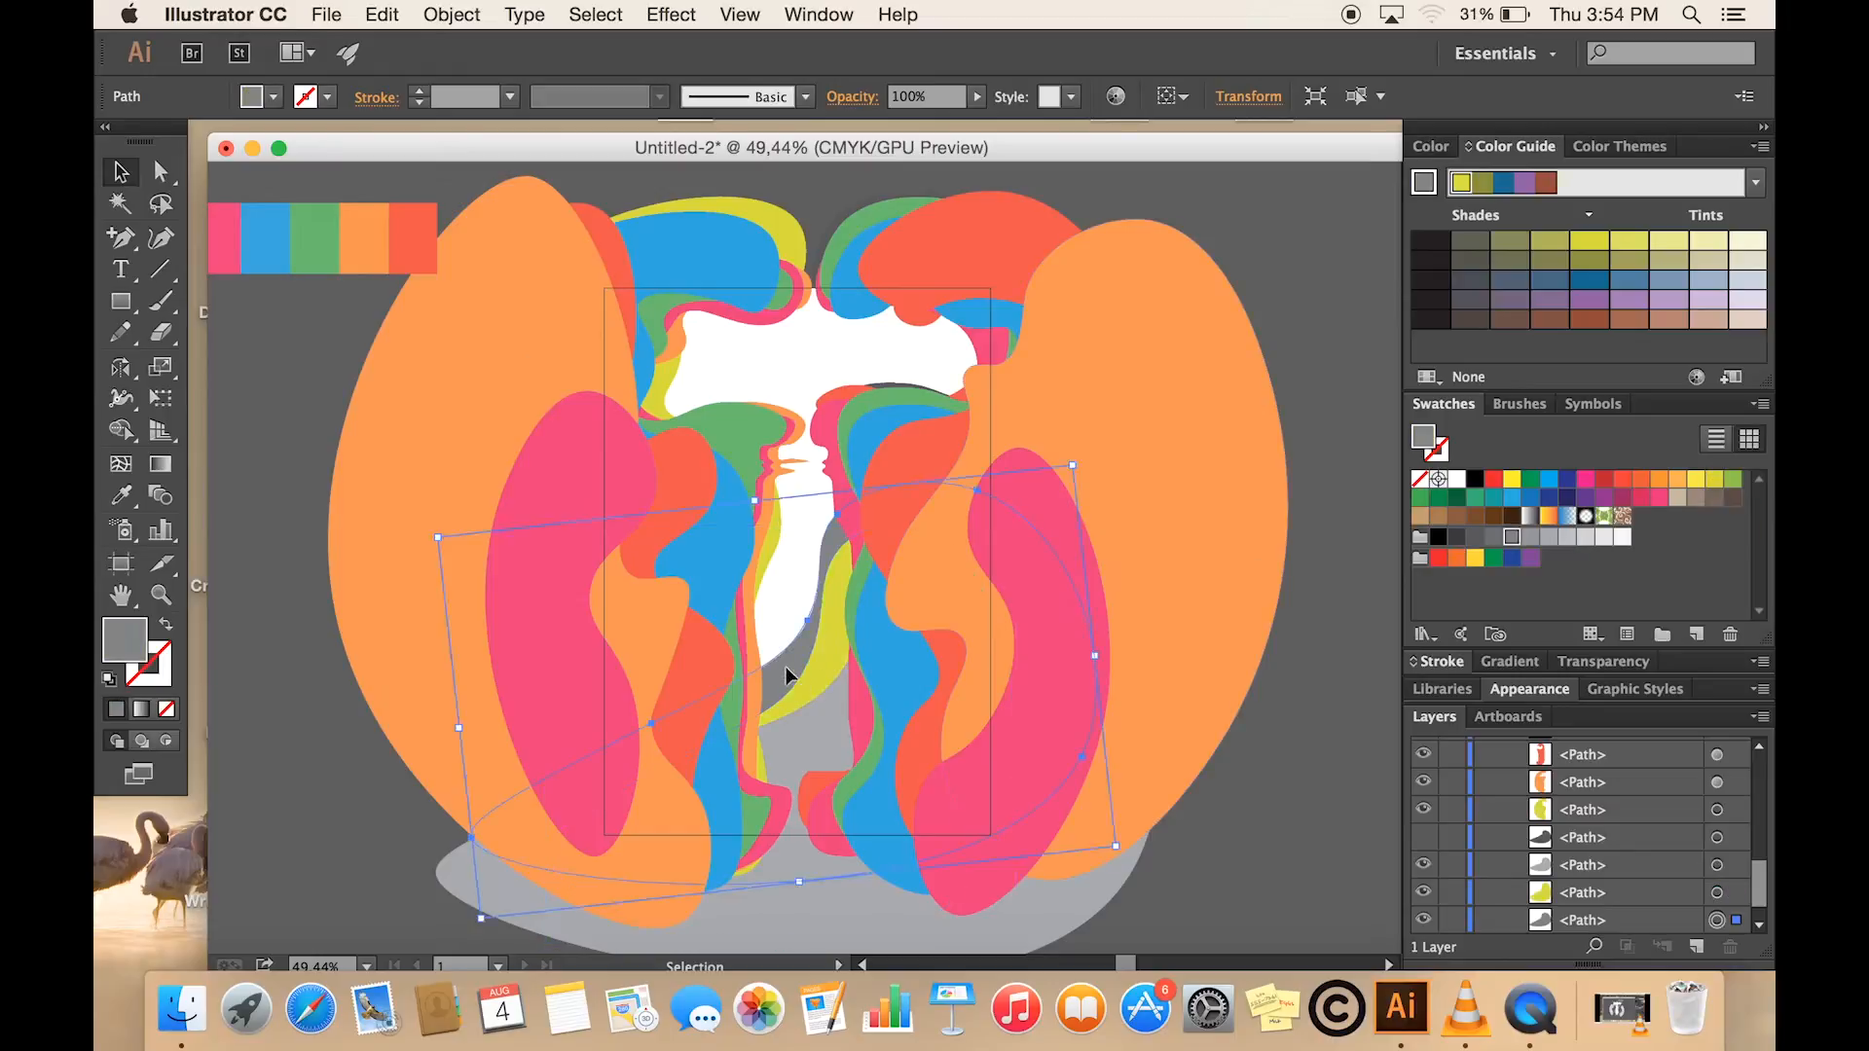
{"action": "key", "text": "i"}
{"action": "left_click", "coordinate": [315, 236]}
{"action": "key", "text": "v"}
{"action": "left_click", "coordinate": [818, 746]}
{"action": "key", "text": "i"}
{"action": "left_click", "coordinate": [265, 236]}
- Fill the thin grey strip along the lower right edge of the wide white opening with yellow
{"action": "key", "text": "v"}
{"action": "left_click", "coordinate": [896, 394]}
{"action": "key", "text": "i"}
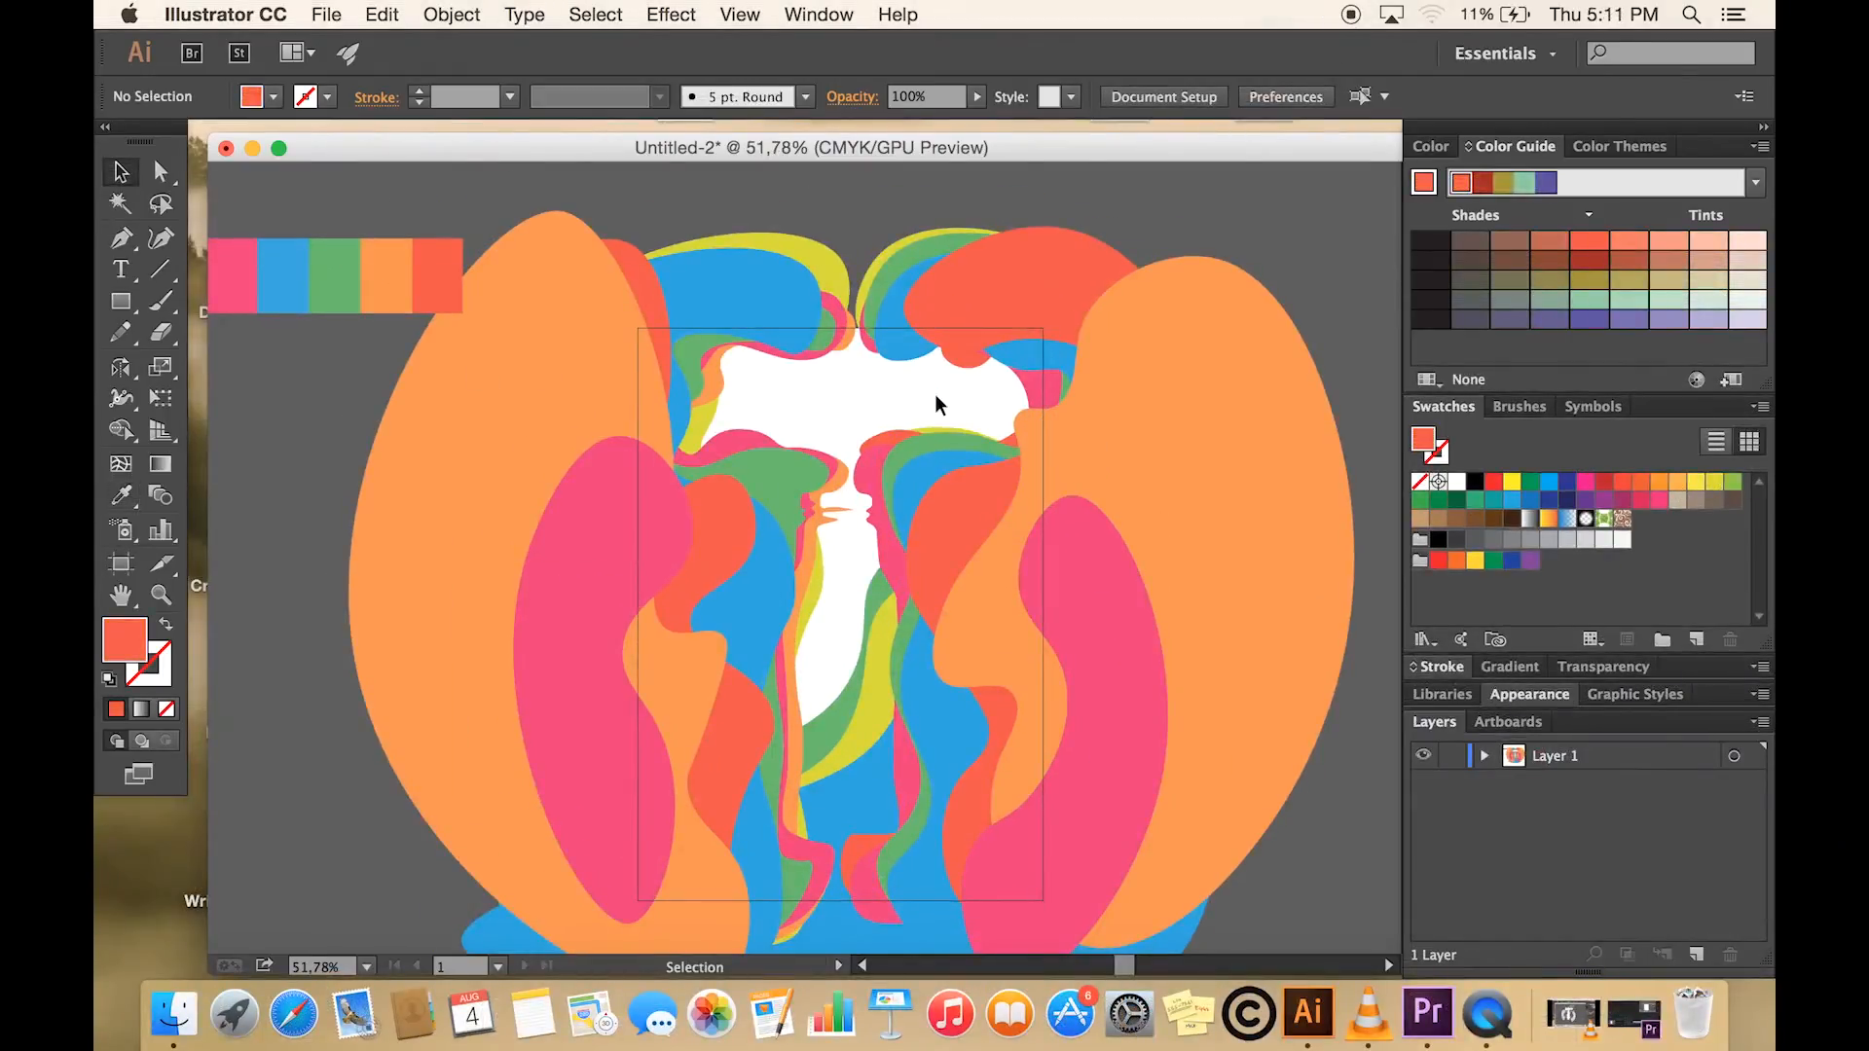
- Draw a wide red-orange rectangle across the middle of the white opening above the bottle's neck
{"action": "scroll", "coordinate": [939, 393], "scroll_direction": "up", "scroll_amount": 5, "text": "alt"}
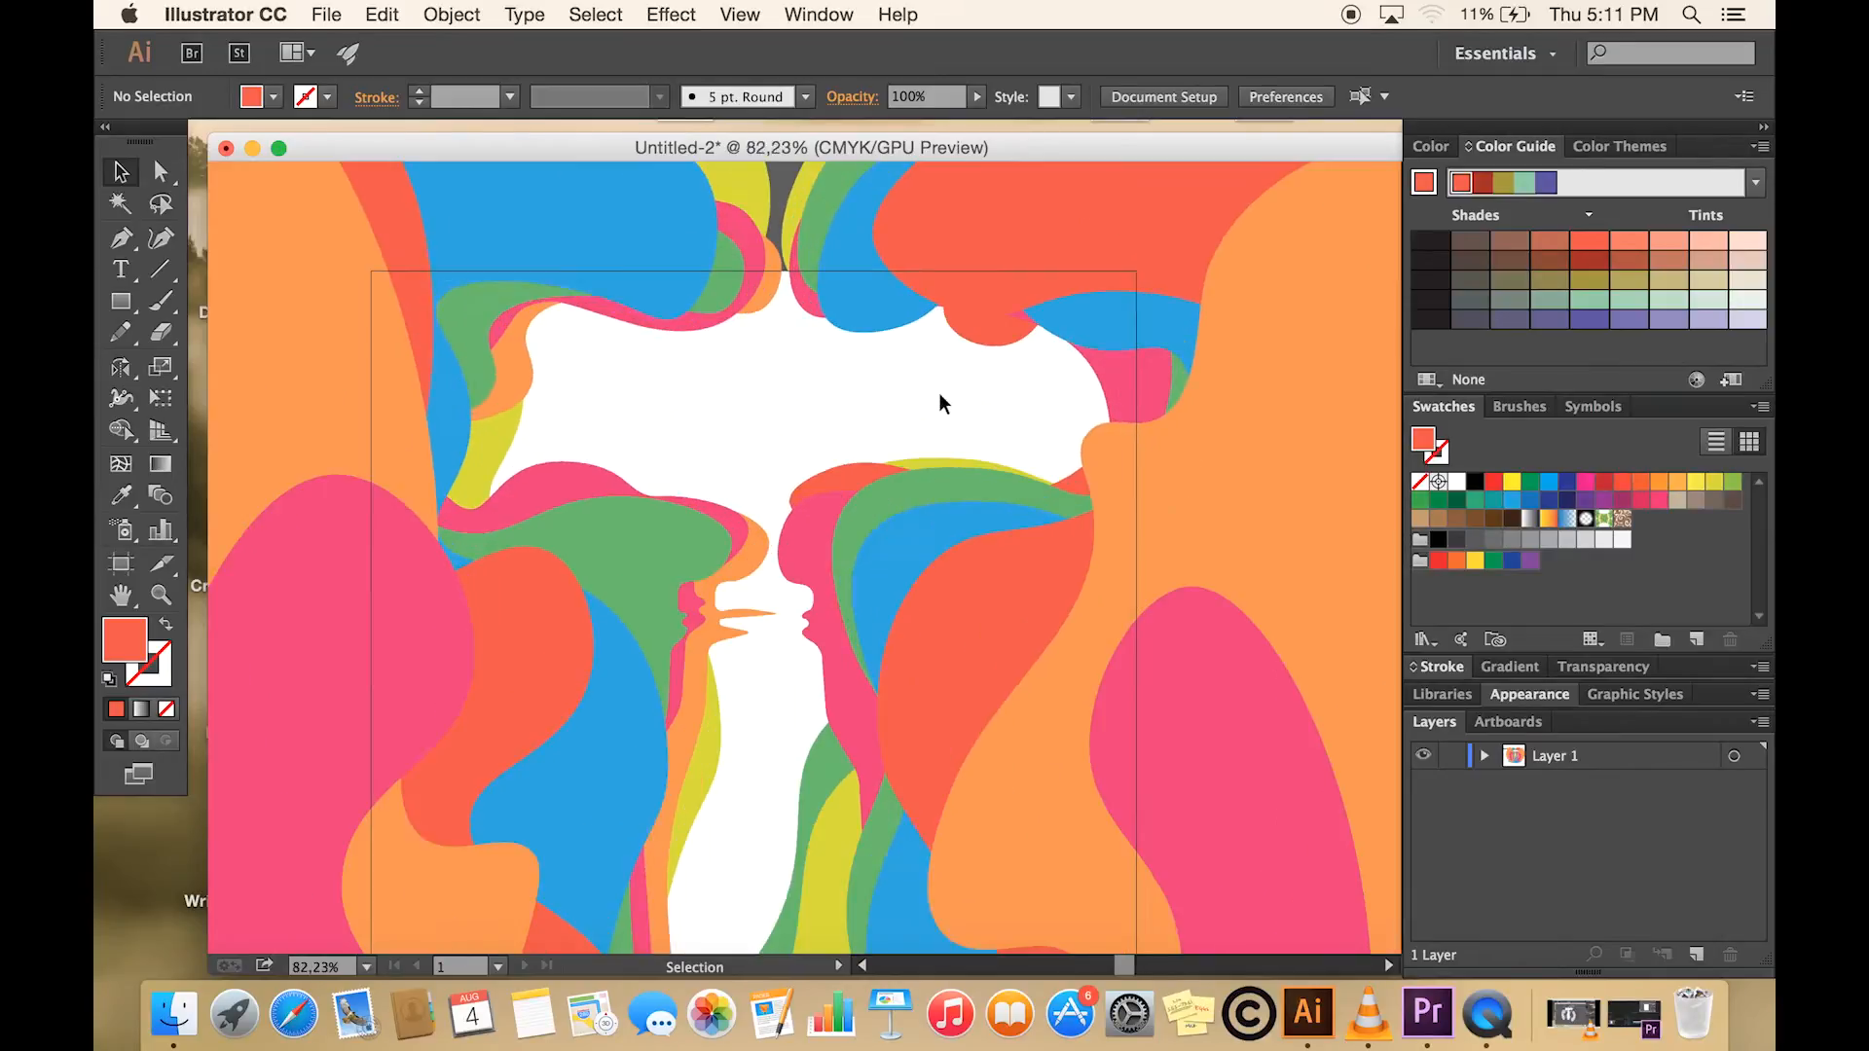
{"action": "scroll", "coordinate": [938, 394], "scroll_direction": "up", "scroll_amount": 3}
{"action": "scroll", "coordinate": [939, 393], "scroll_direction": "left", "scroll_amount": 3}
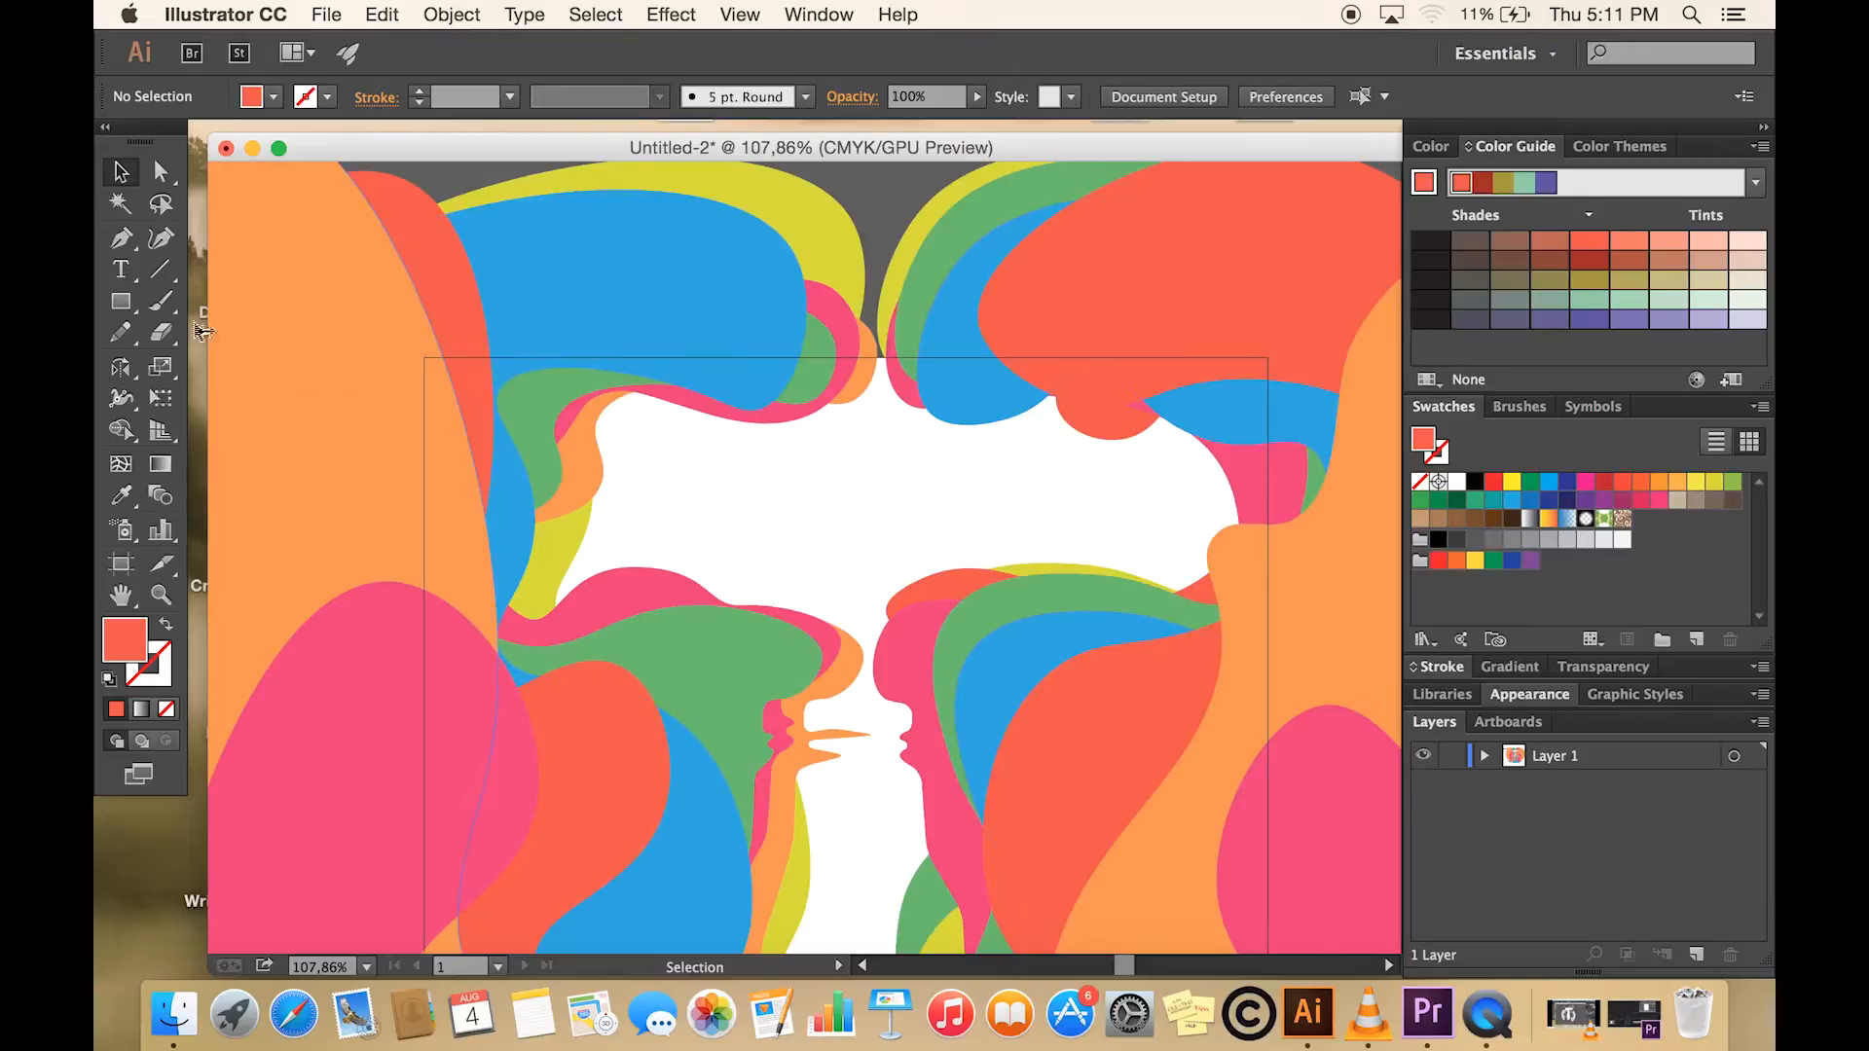
{"action": "left_click", "coordinate": [126, 307]}
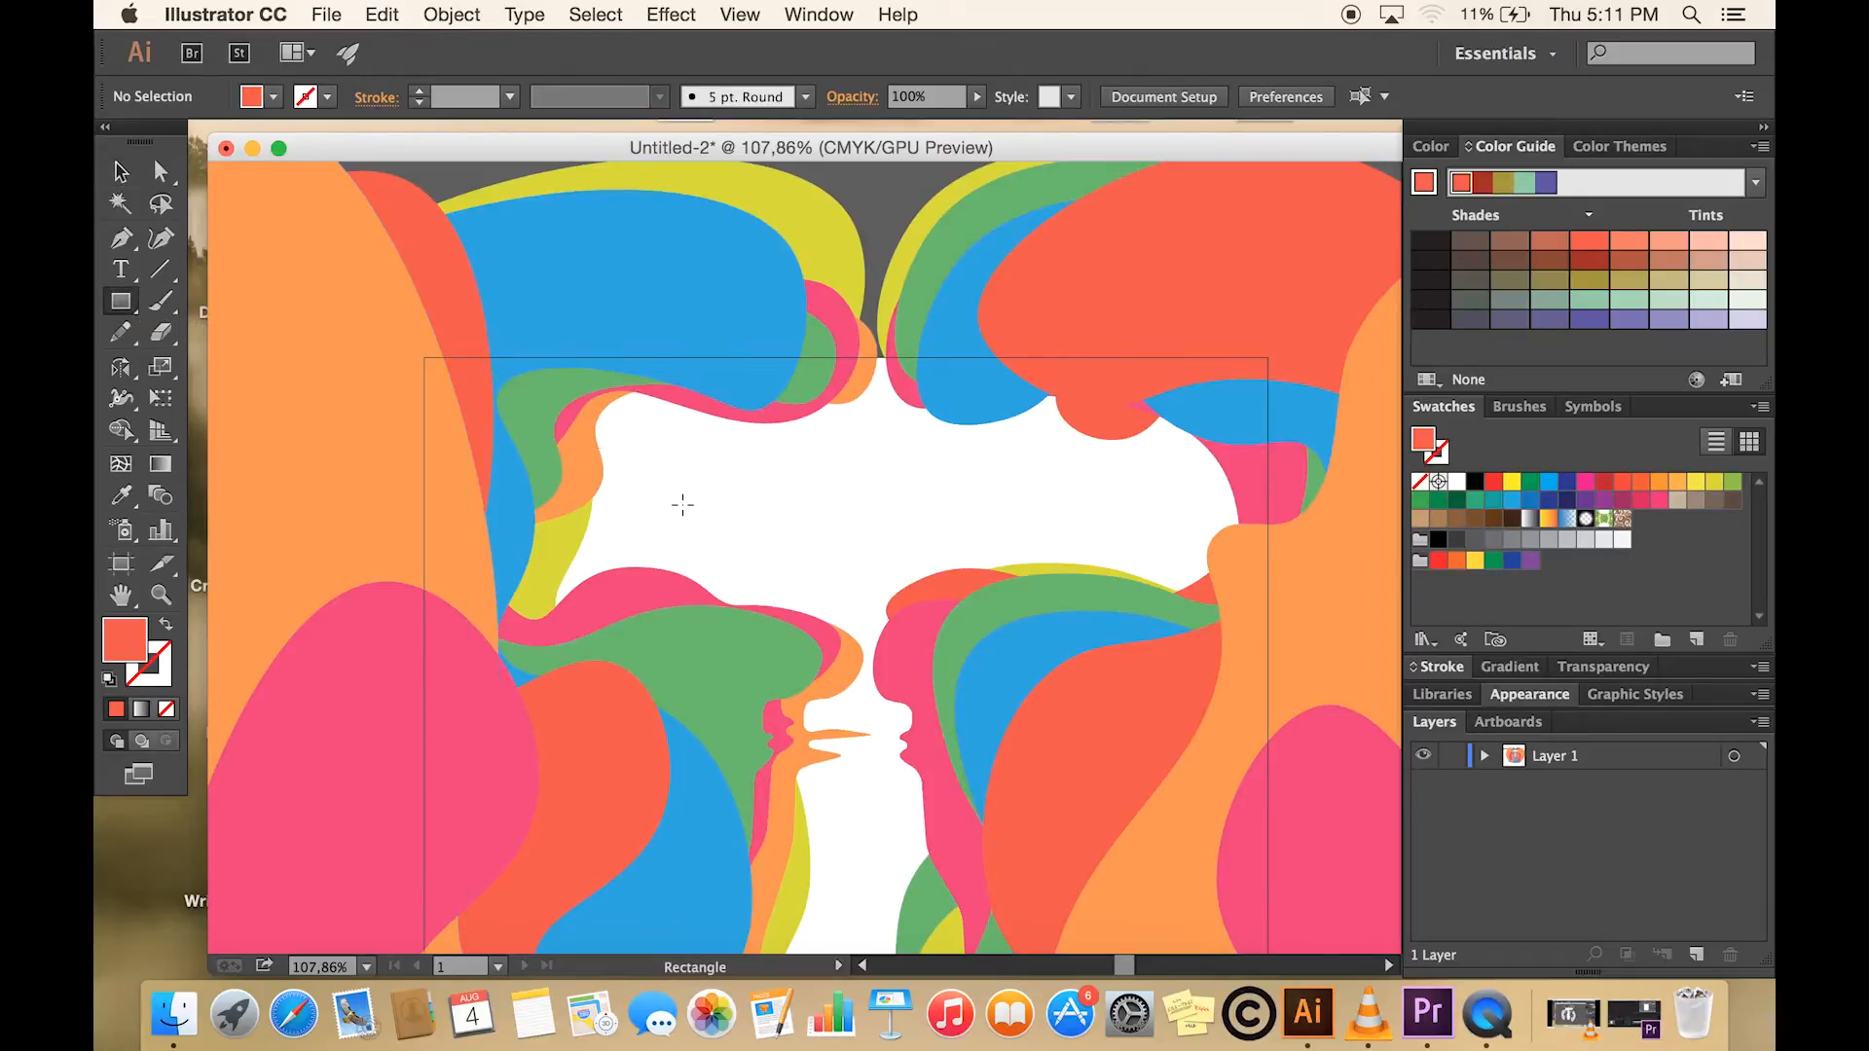
{"action": "left_click_drag", "start_coordinate": [667, 456], "coordinate": [1088, 553]}
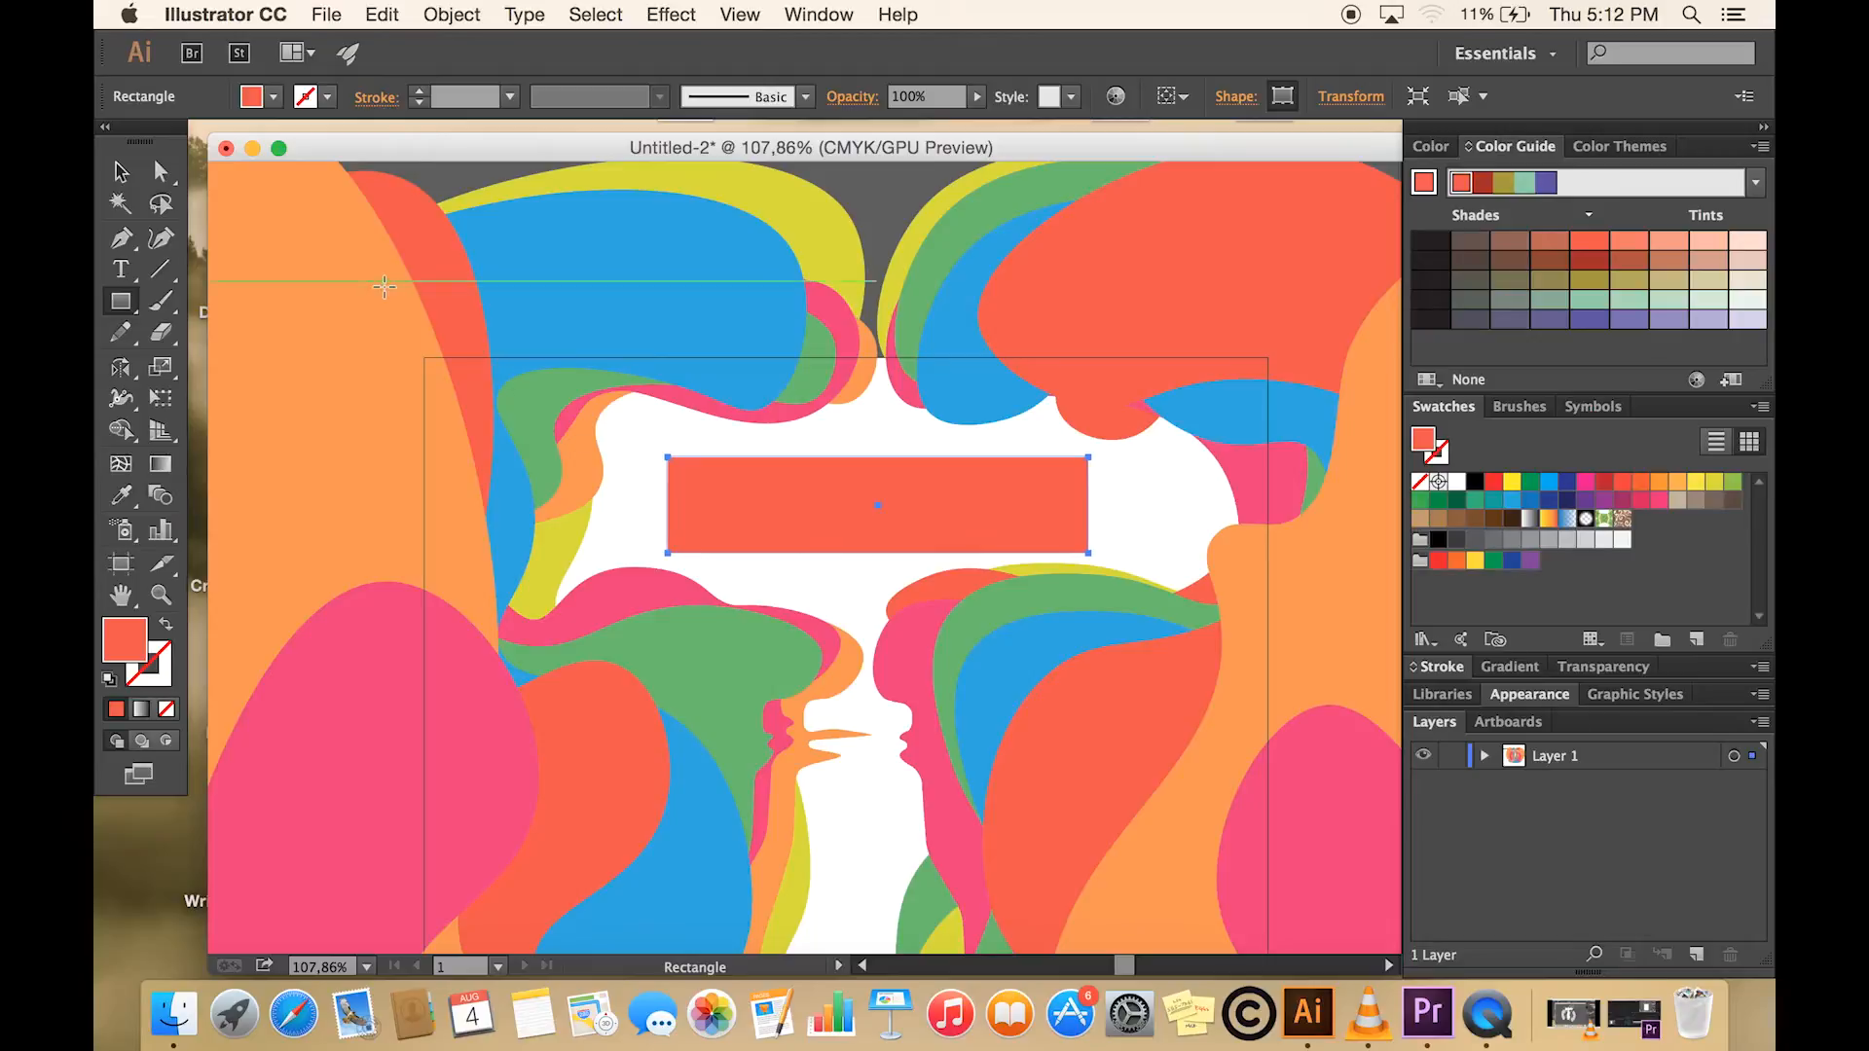
- Round the rectangle's corners slightly and enlarge it a little in width and height
{"action": "left_click", "coordinate": [119, 173]}
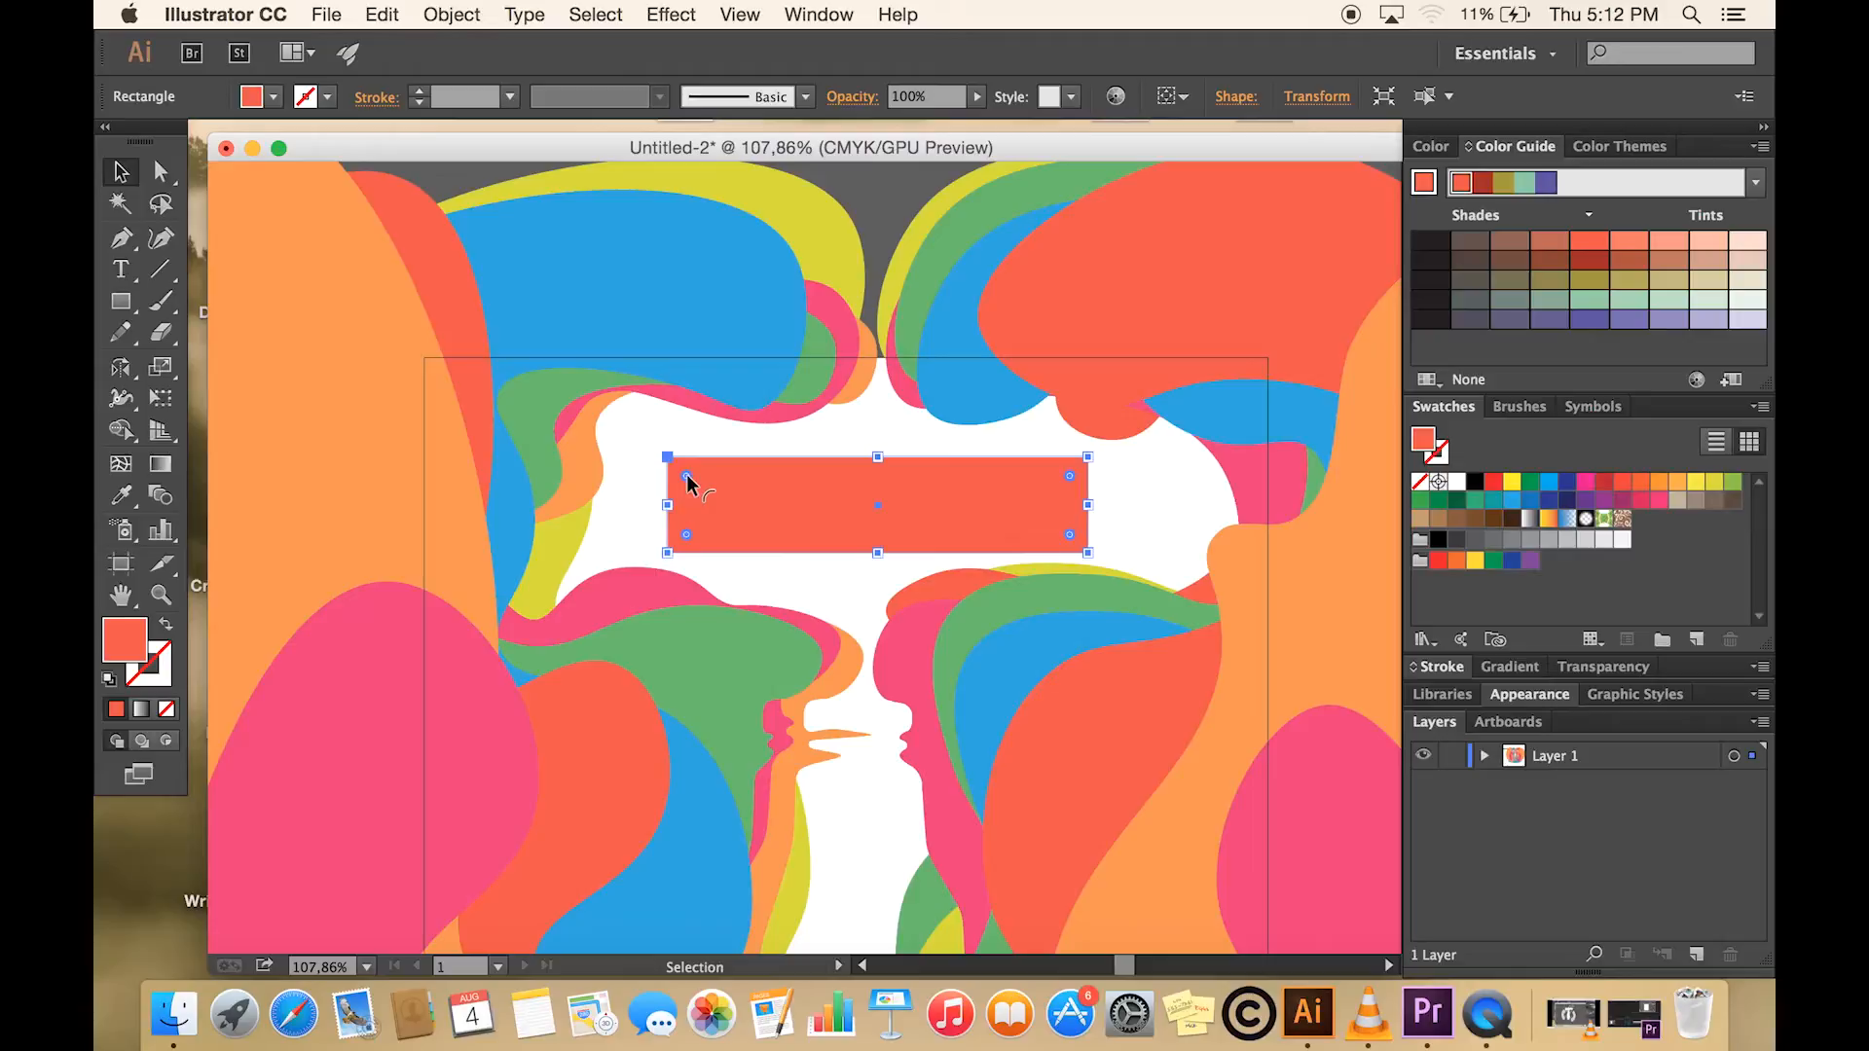
{"action": "left_click_drag", "start_coordinate": [687, 479], "coordinate": [688, 487]}
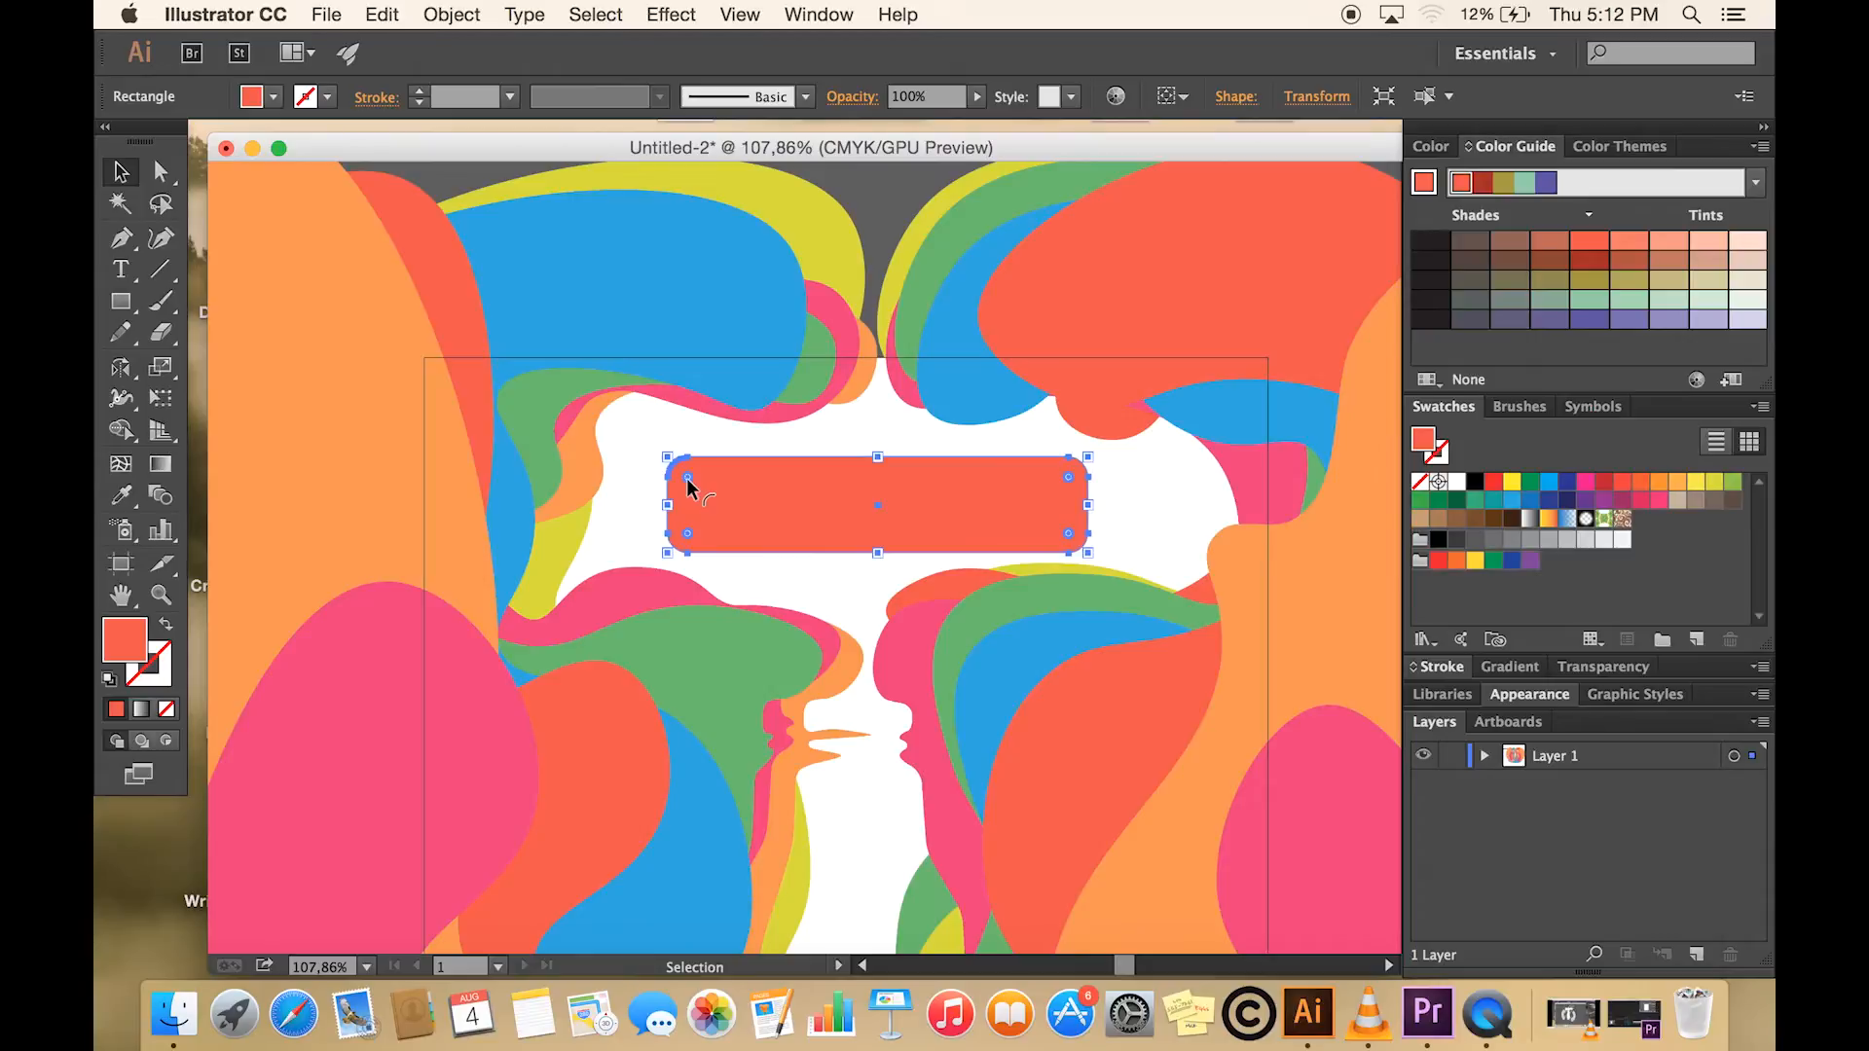
{"action": "left_click_drag", "start_coordinate": [667, 505], "coordinate": [647, 505]}
{"action": "left_click_drag", "start_coordinate": [868, 458], "coordinate": [936, 487]}
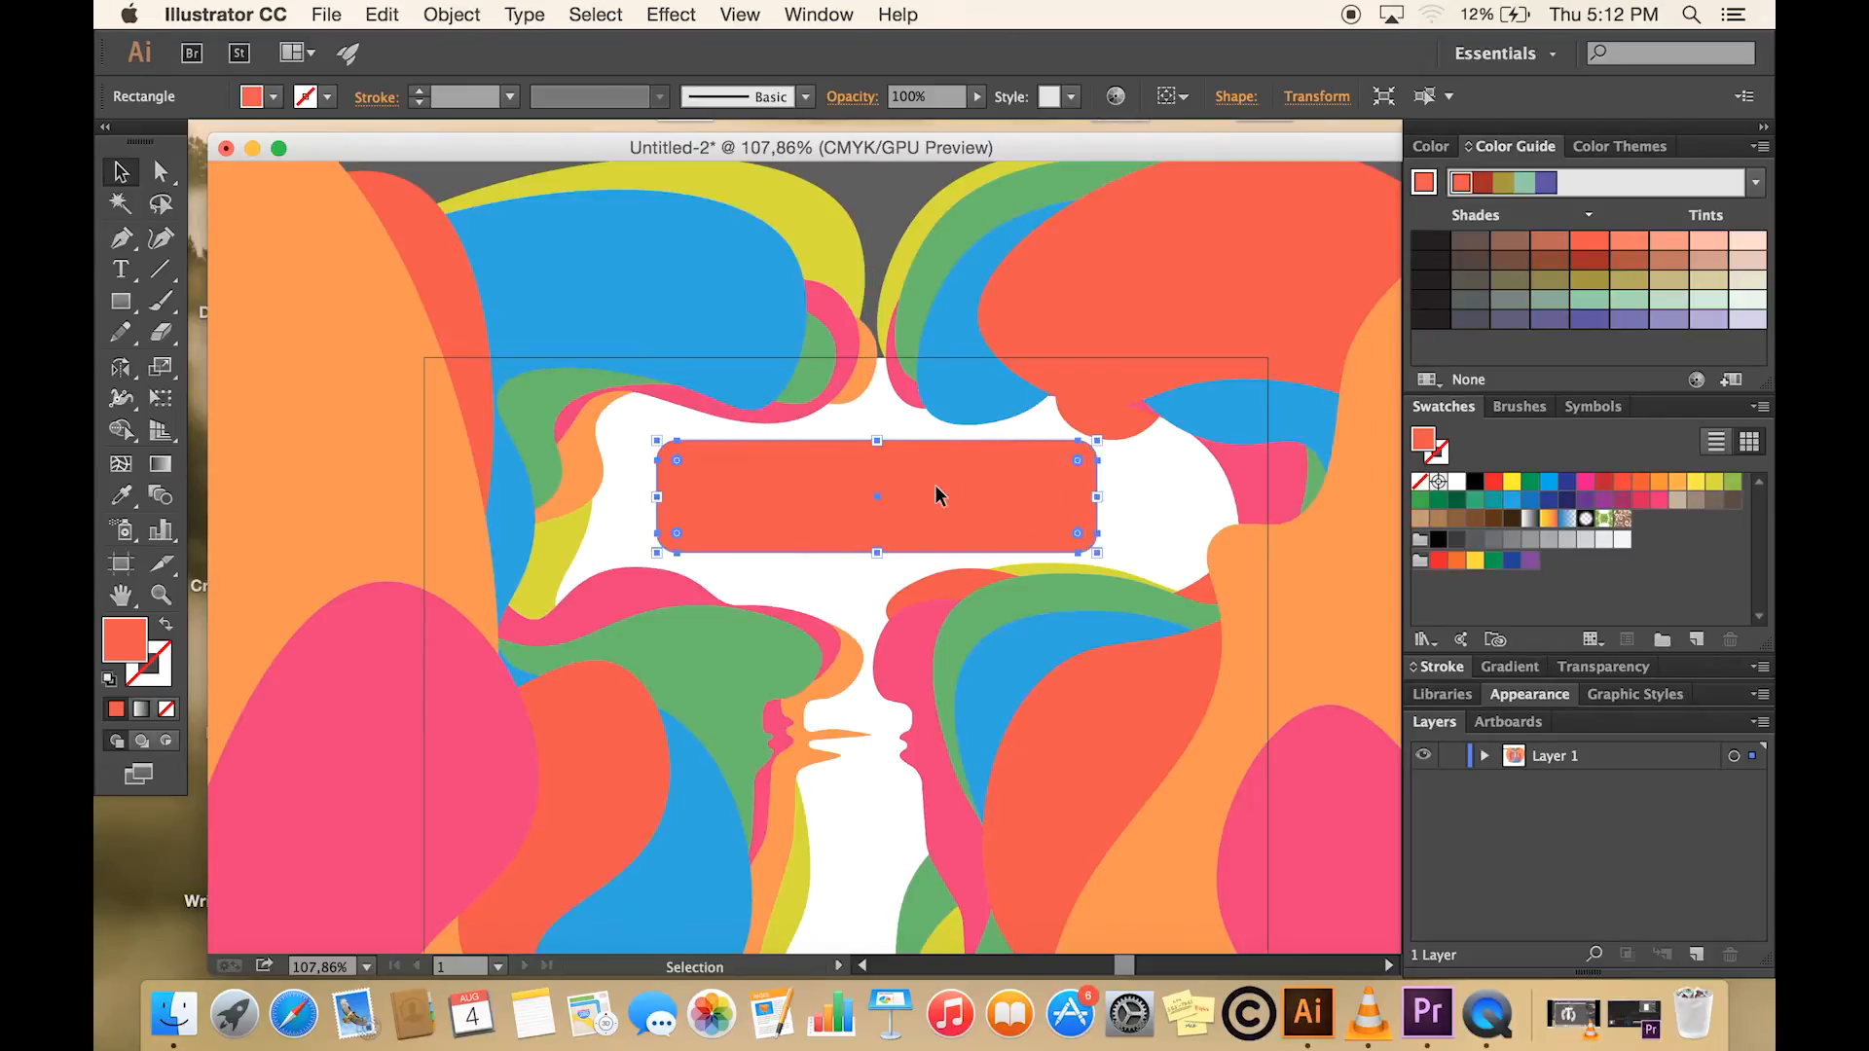
- Apply a horizontal Arc warp with 15% bend to the rounded rectangle
{"action": "left_click", "coordinate": [671, 15]}
{"action": "mouse_move", "coordinate": [822, 403]}
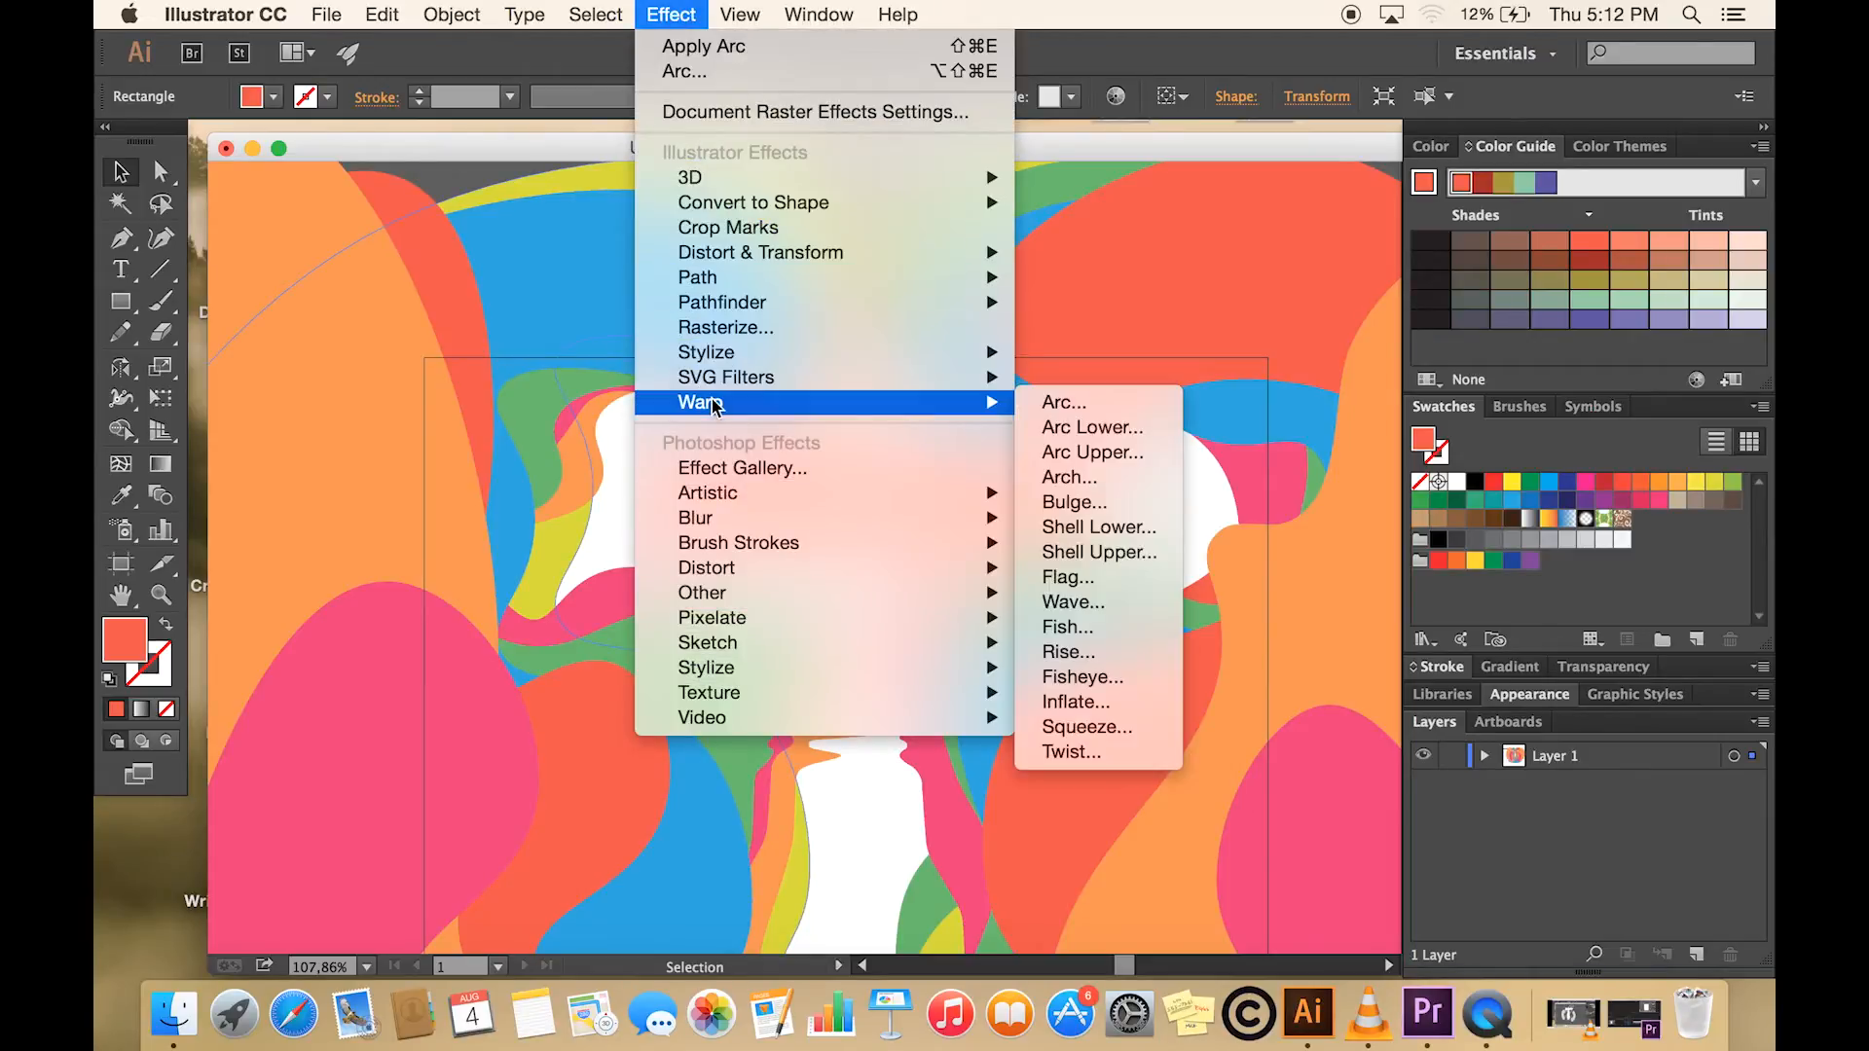
{"action": "left_click", "coordinate": [1065, 408]}
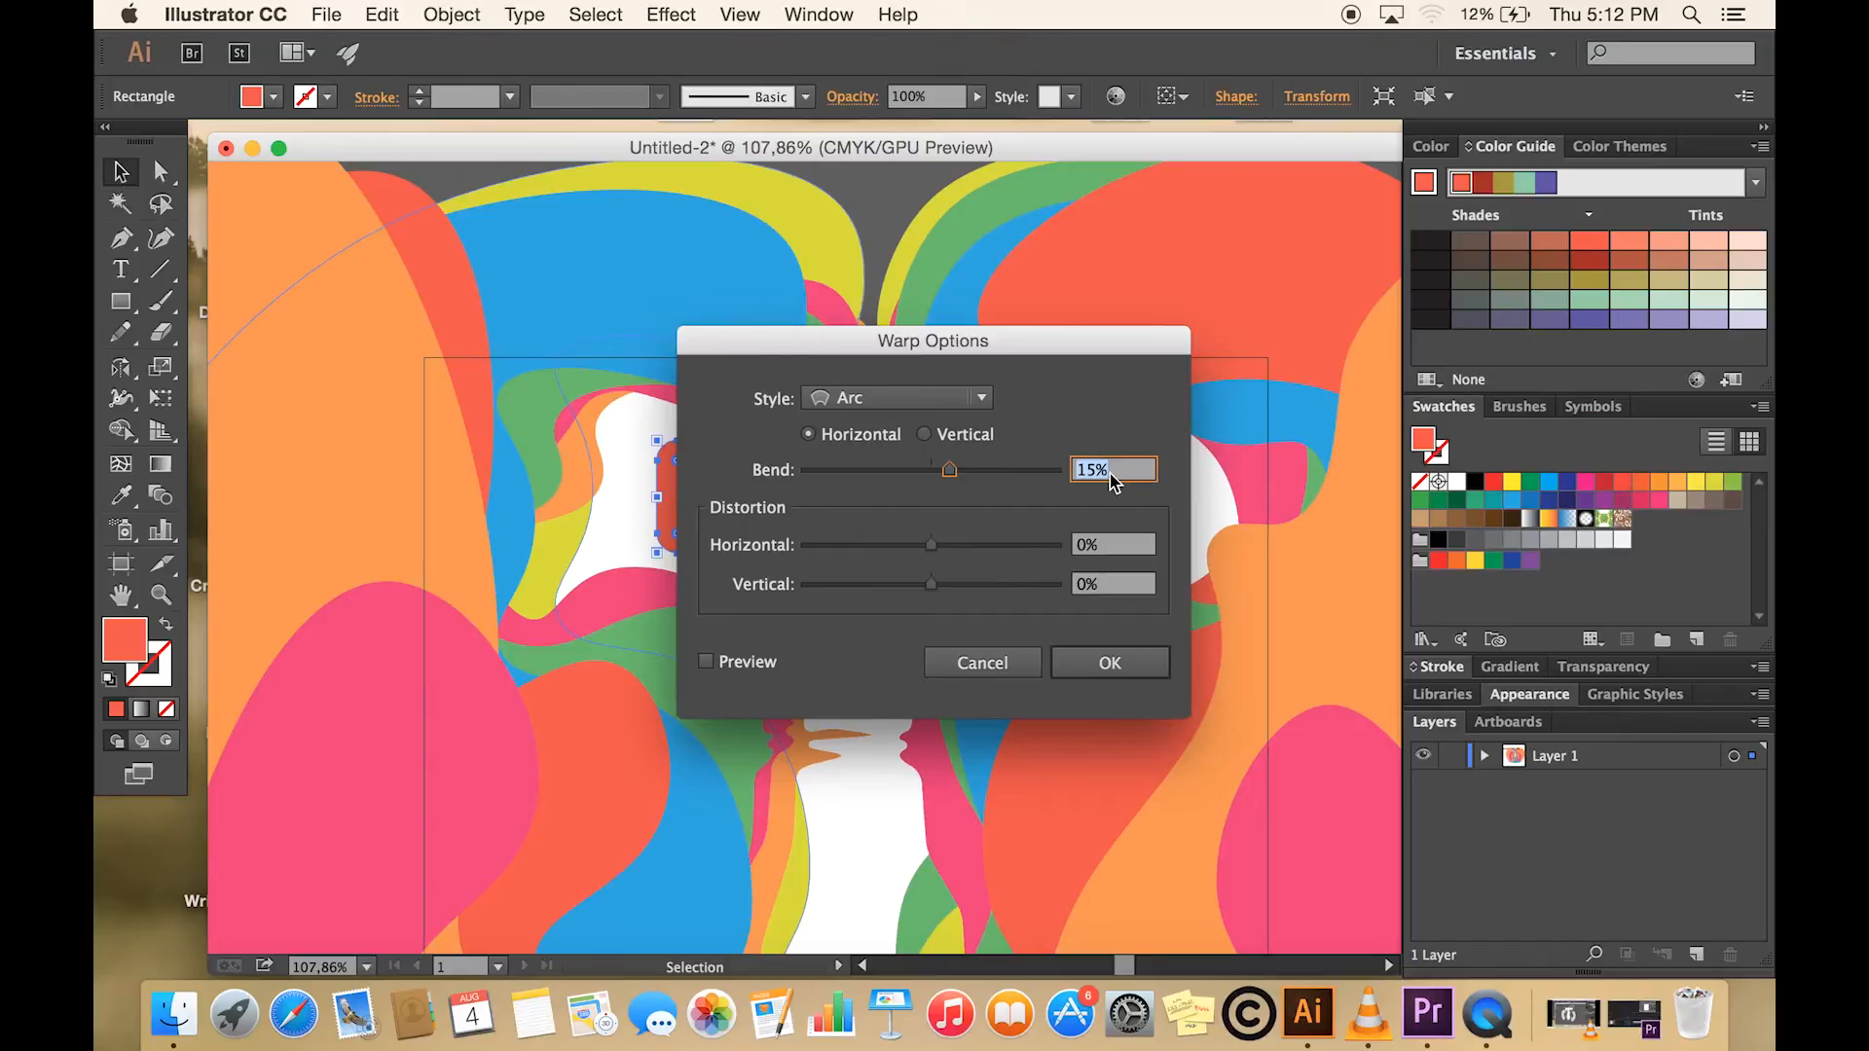
{"action": "left_click", "coordinate": [1106, 664]}
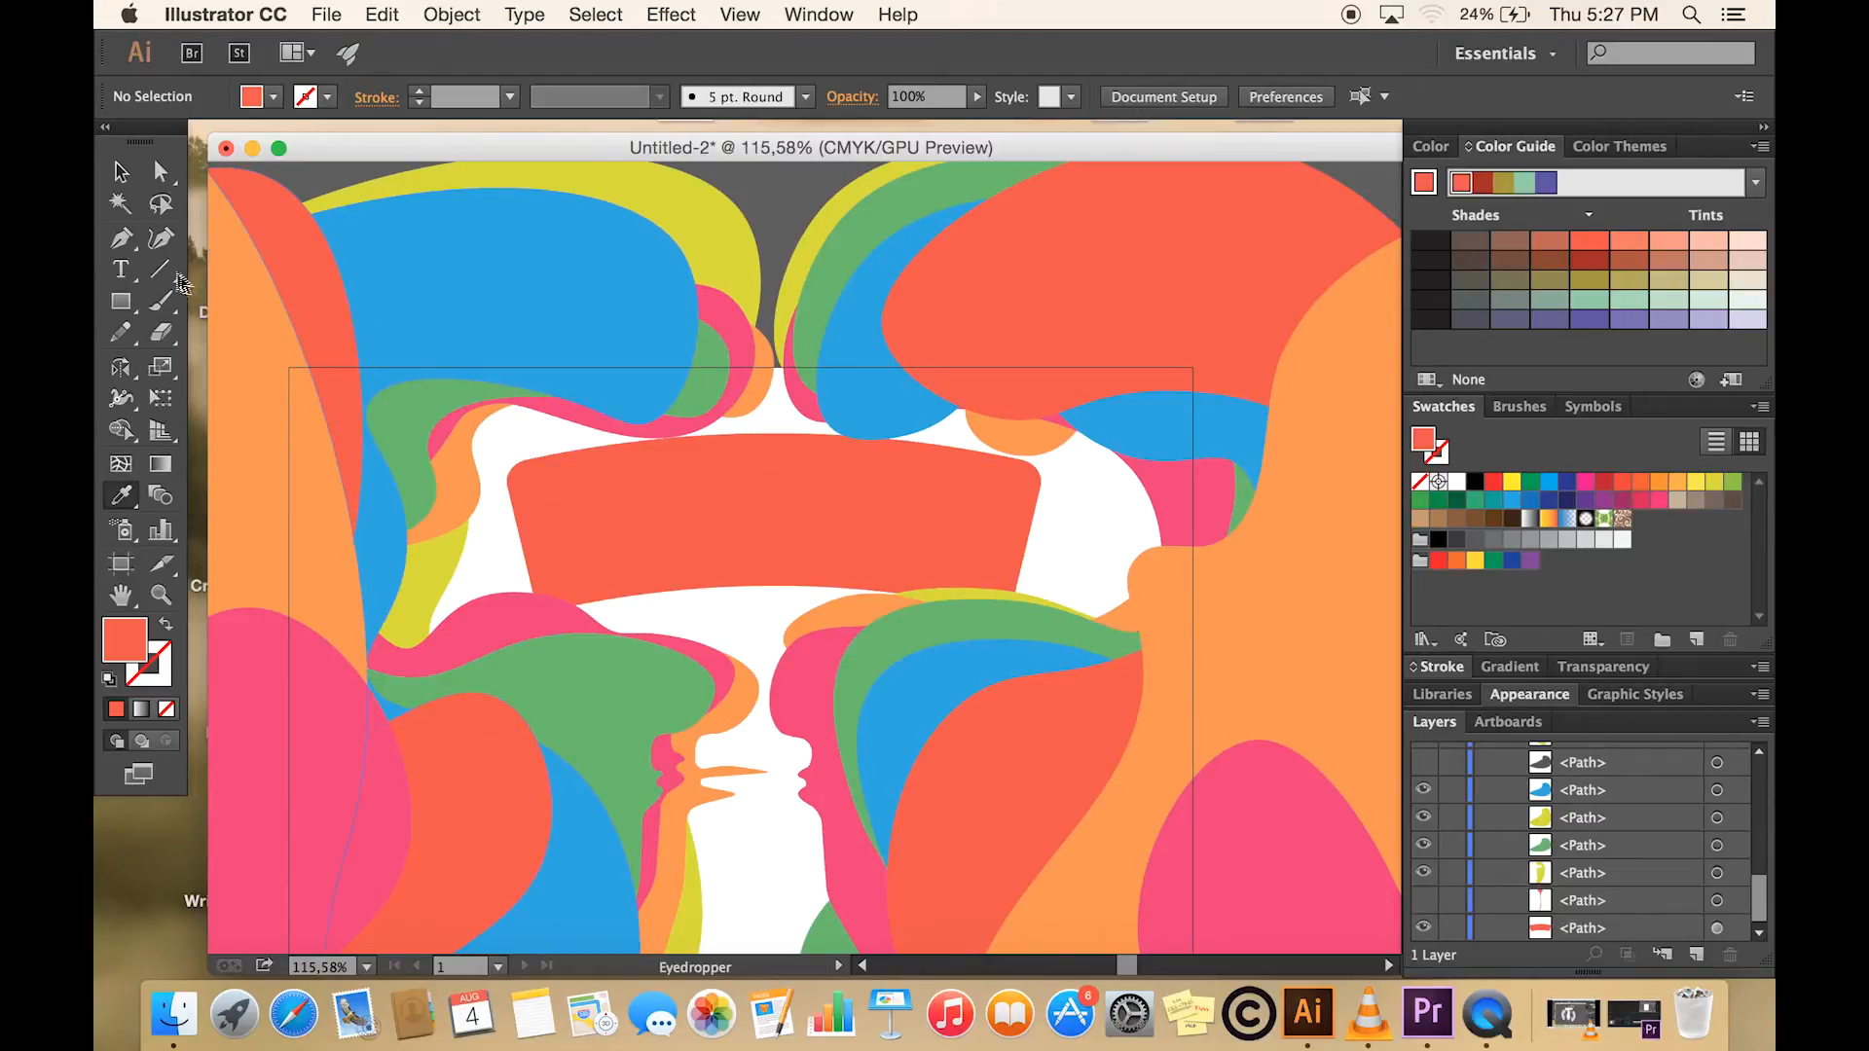
- Trace a peaked path with the Curvature Tool from the warped banner's top edge up into the narrow gap and back down
{"action": "left_click", "coordinate": [164, 243]}
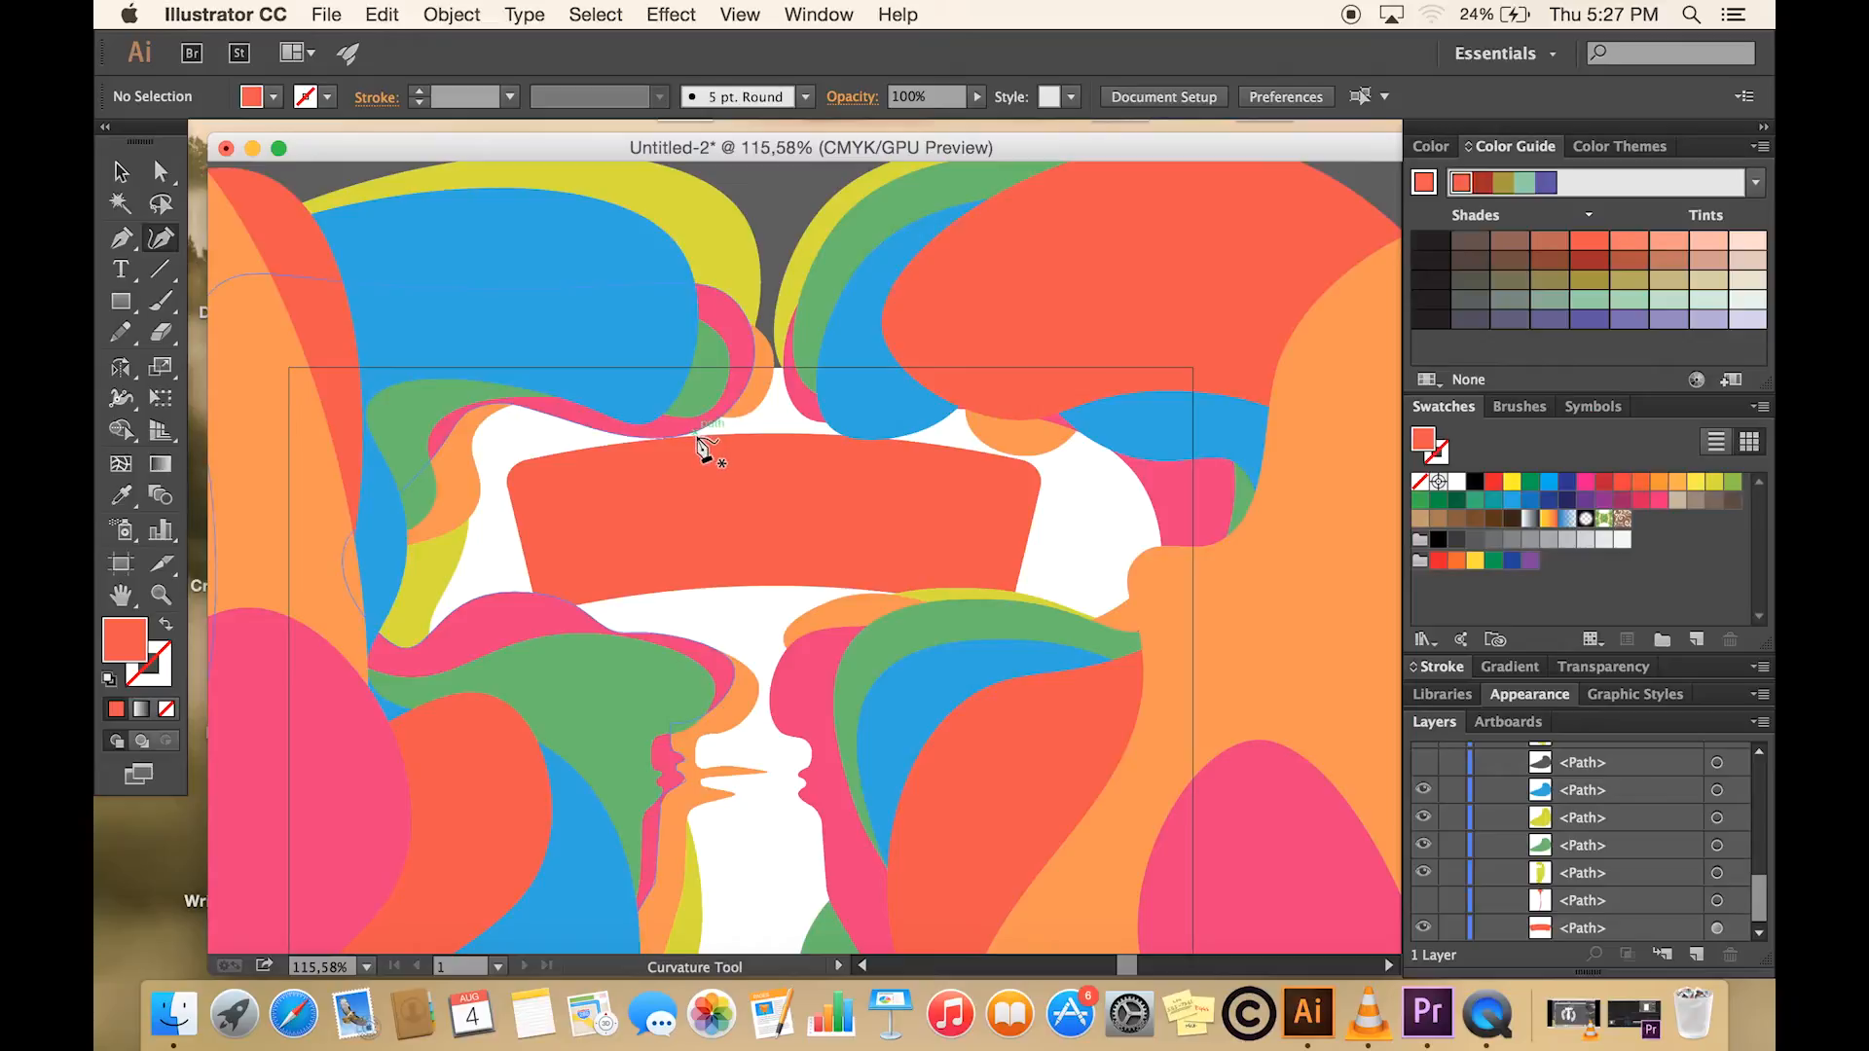
{"action": "left_click", "coordinate": [699, 439]}
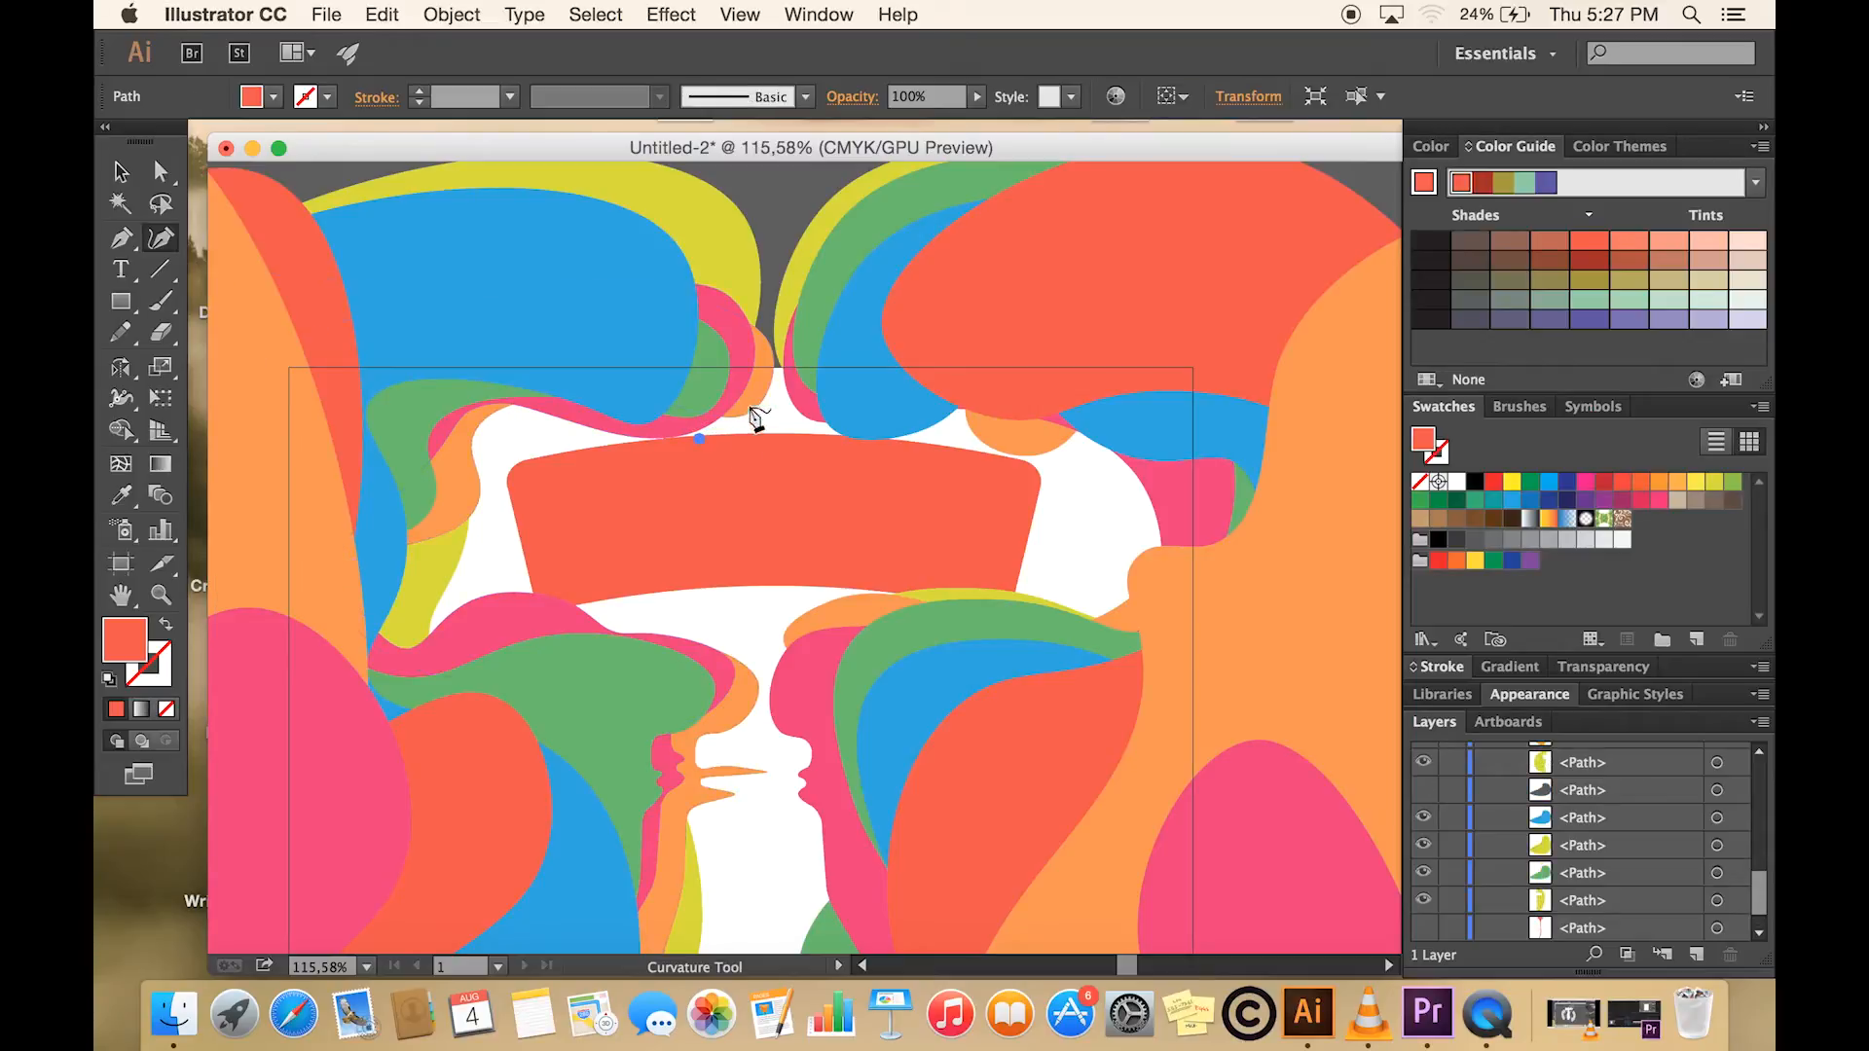
{"action": "left_click", "coordinate": [740, 424]}
{"action": "left_click", "coordinate": [768, 313]}
{"action": "left_click", "coordinate": [777, 405]}
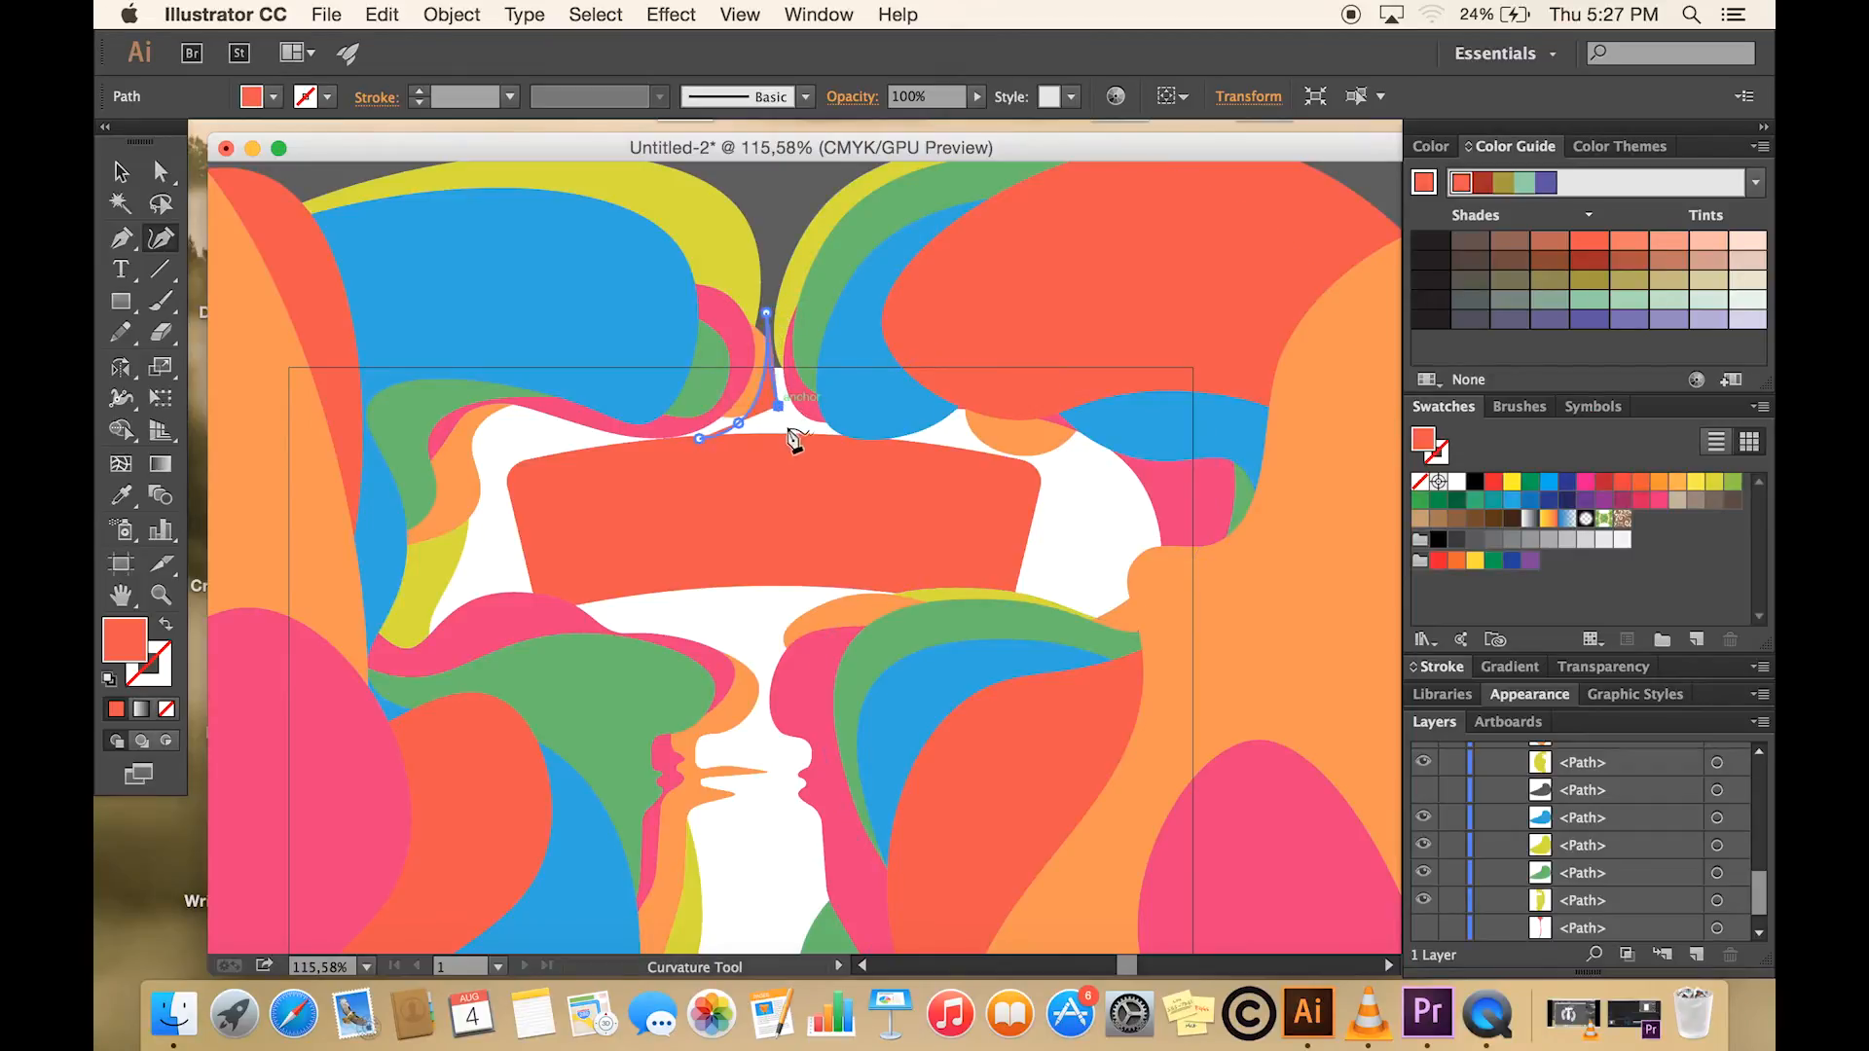
{"action": "left_click", "coordinate": [825, 435]}
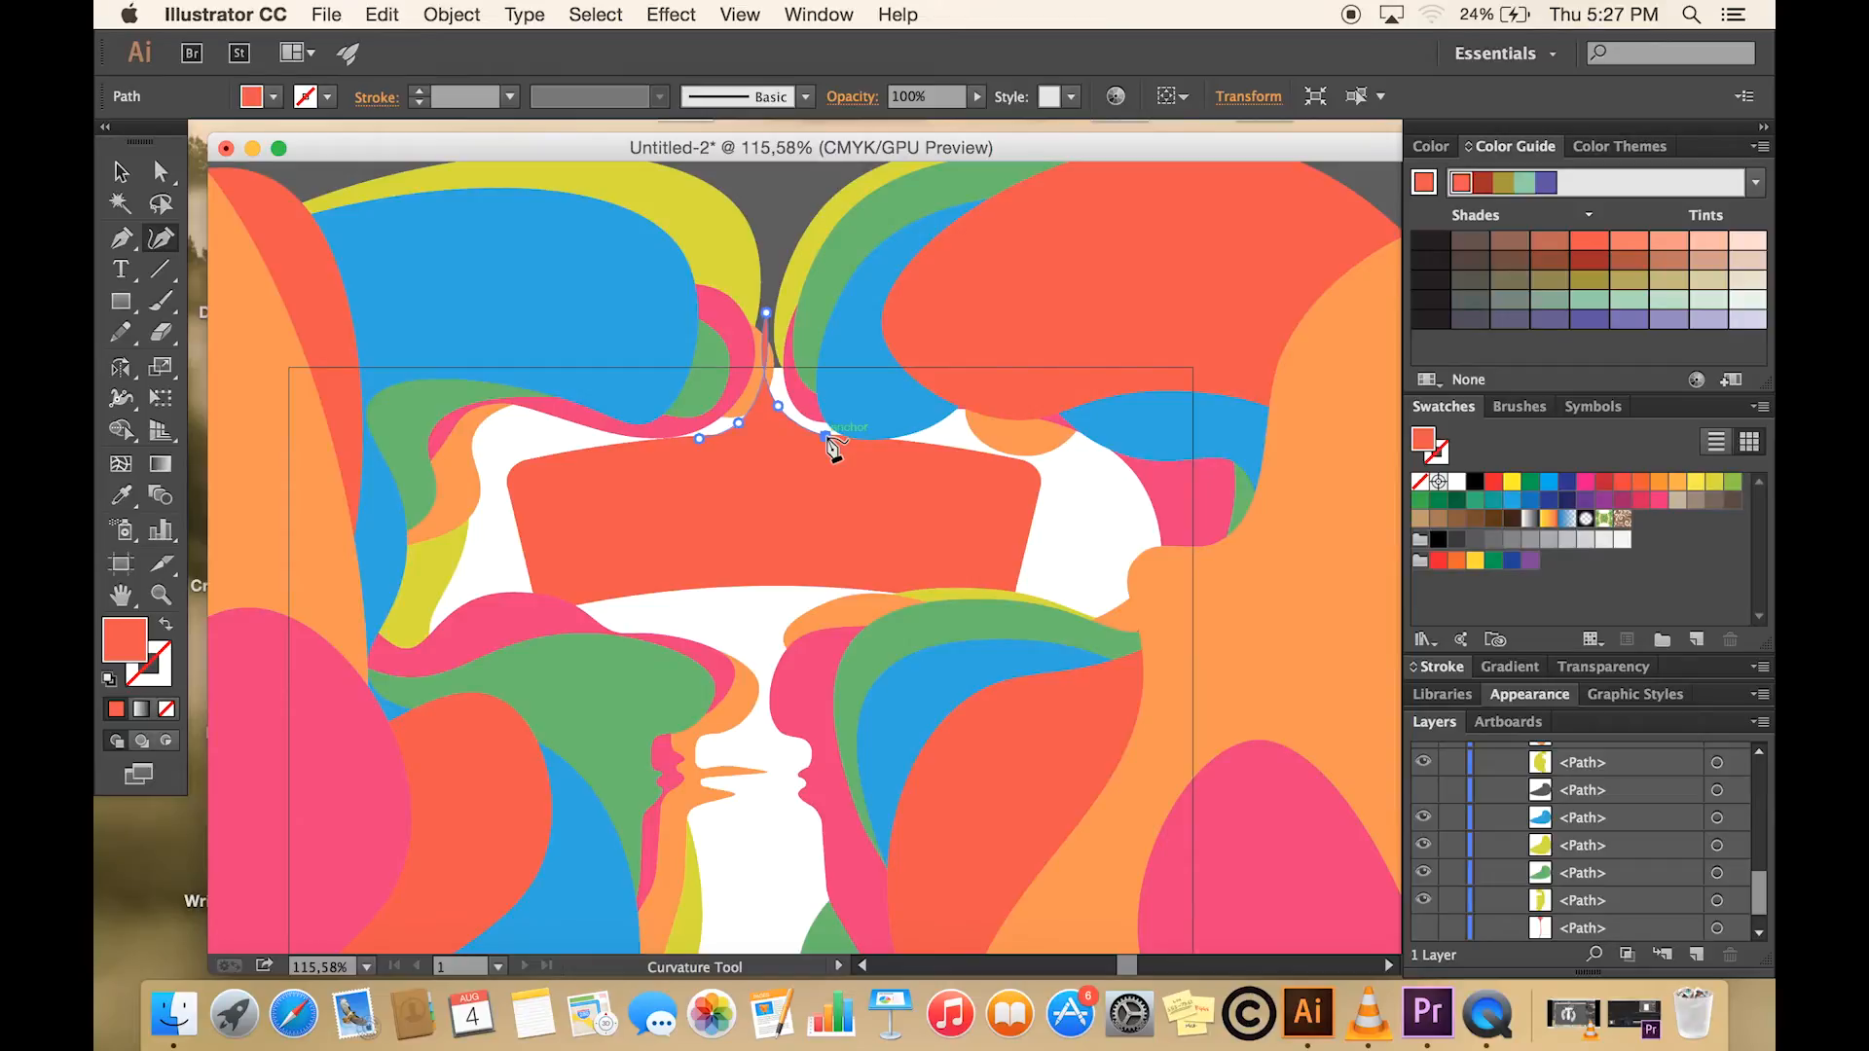
- Show the hidden narrow path directly above the warped banner's path in Layer 1
{"action": "scroll", "coordinate": [1599, 894], "scroll_direction": "down", "scroll_amount": 1}
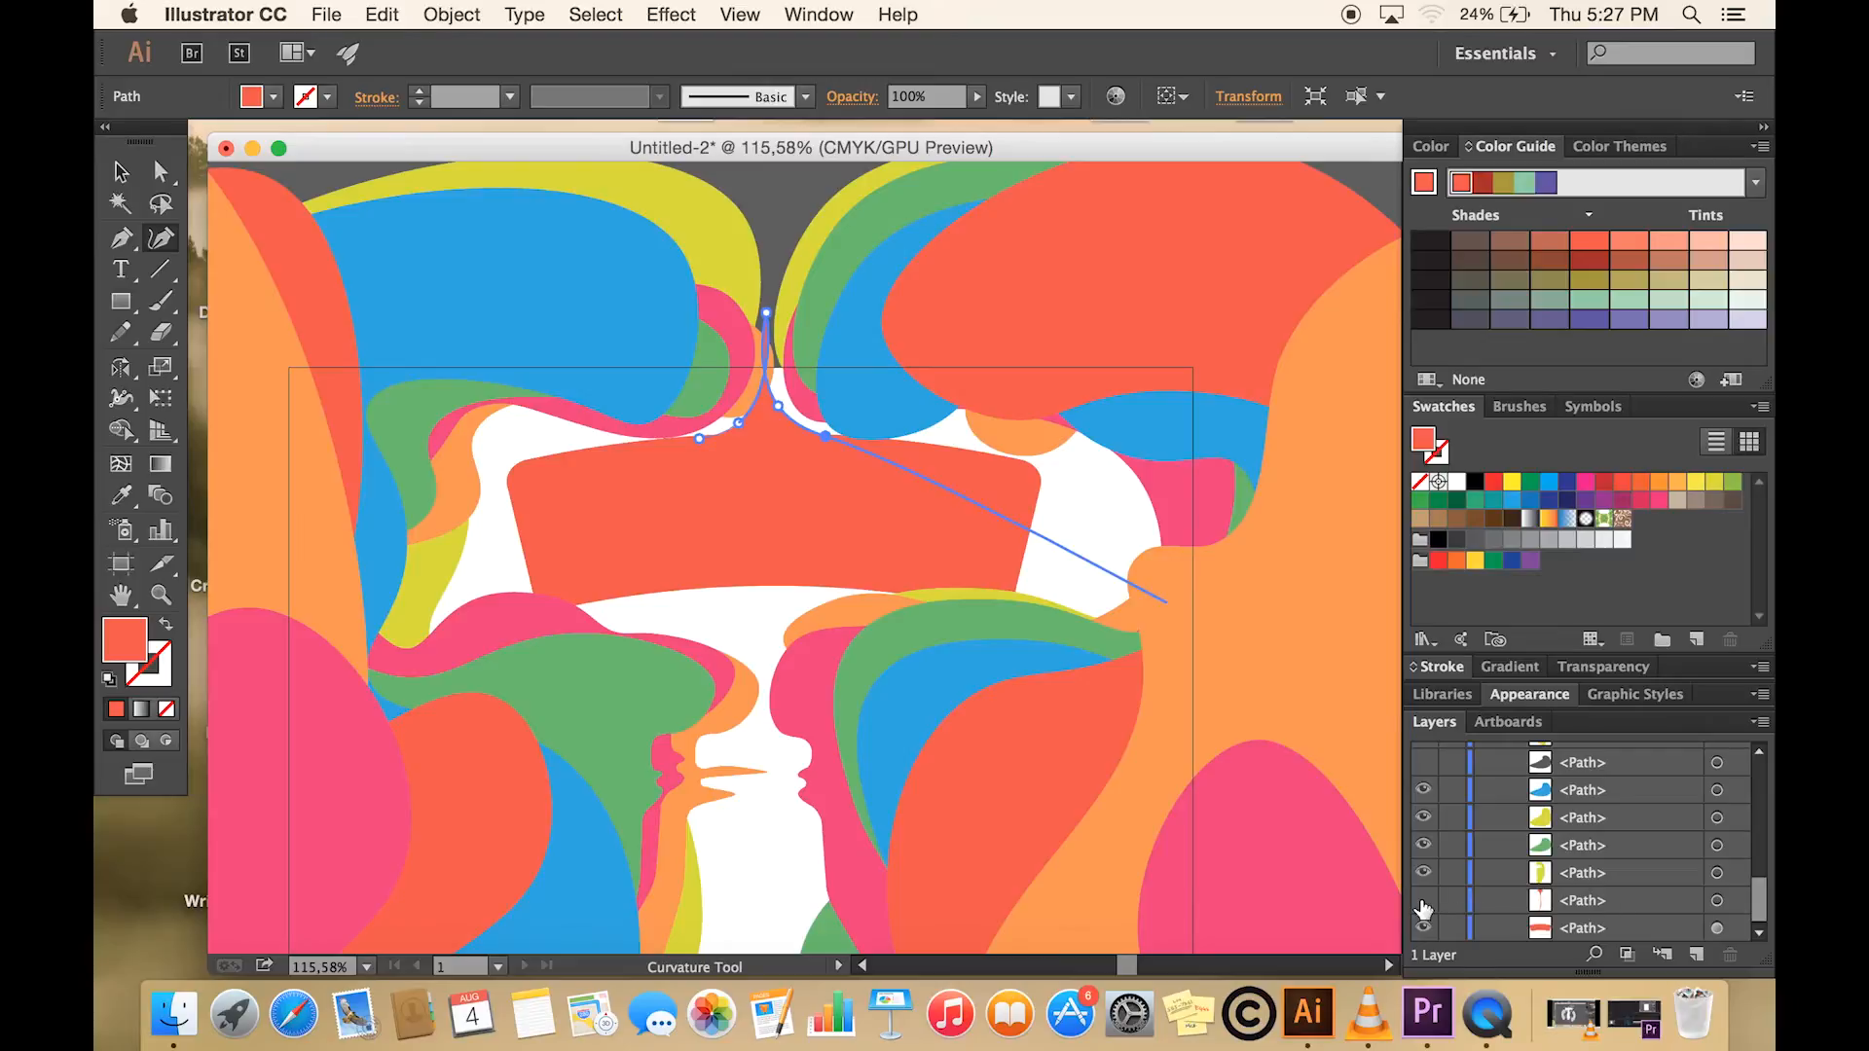
{"action": "left_click", "coordinate": [1423, 901]}
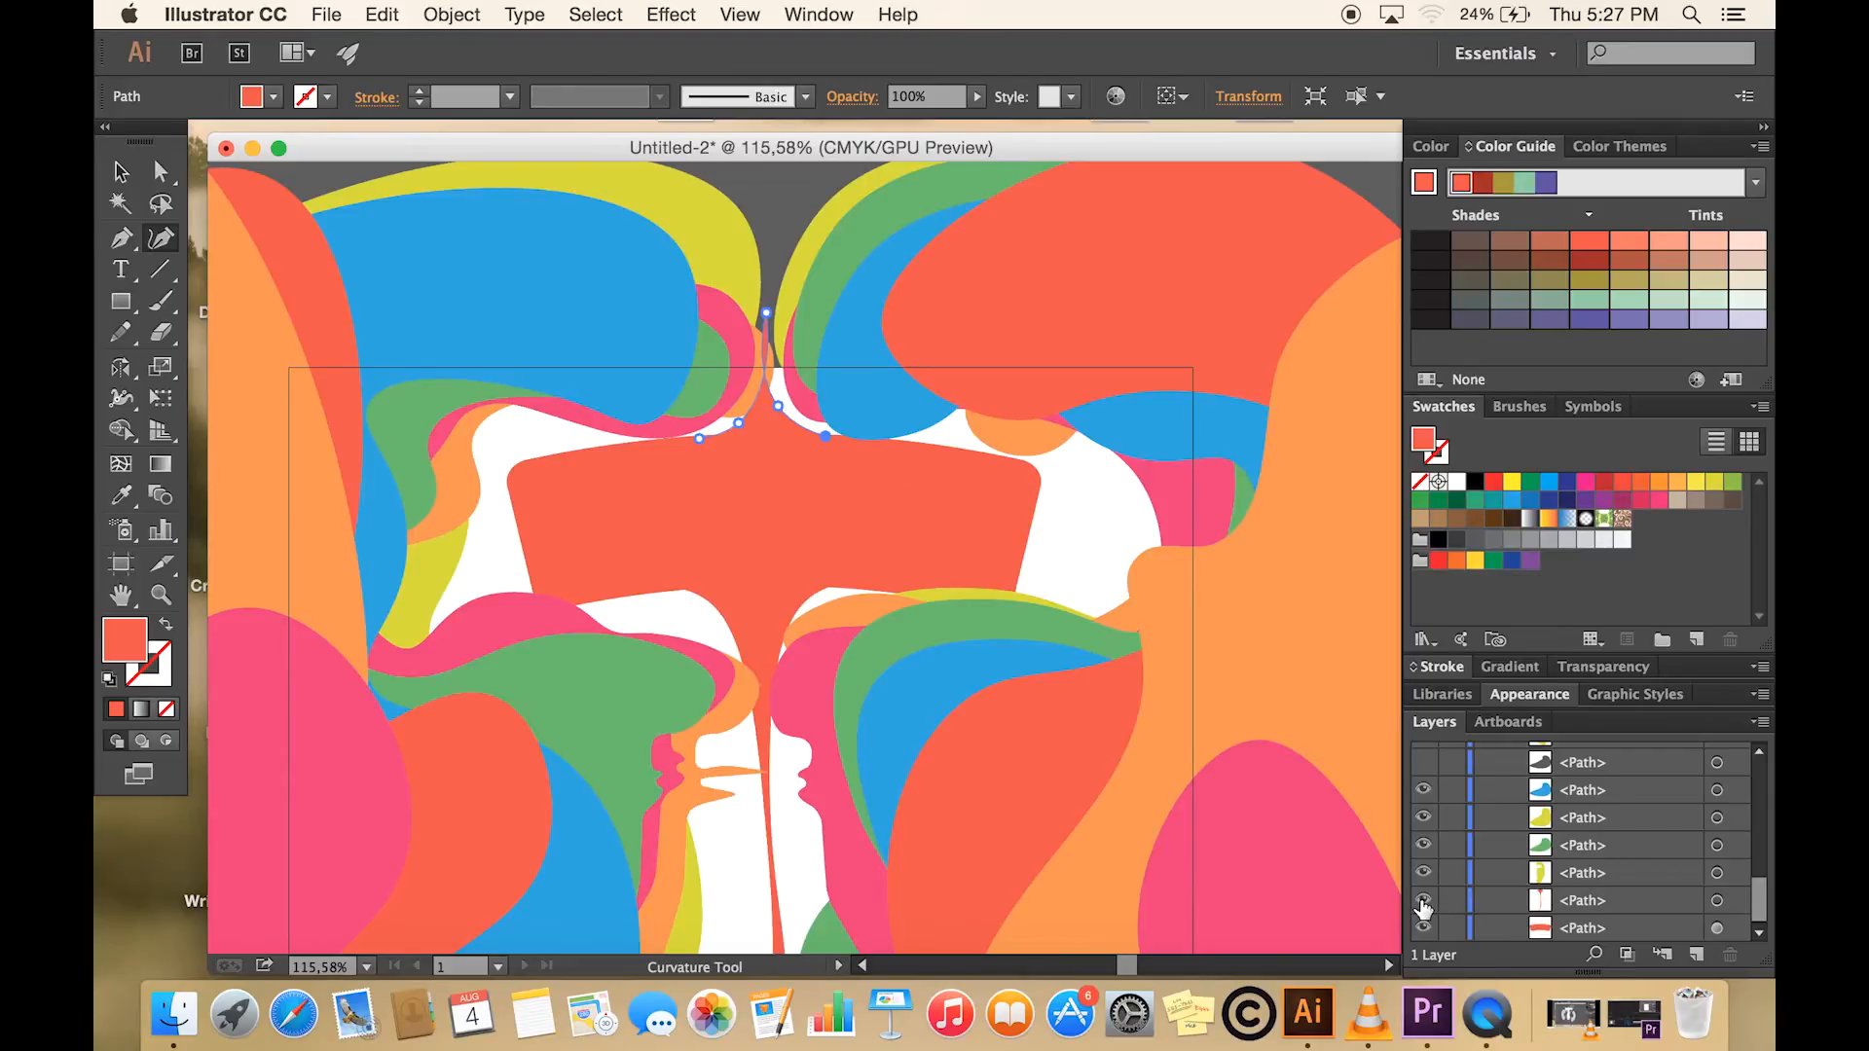
- Deselect the peaked path and add a new layer above Layer 1
{"action": "key", "text": "v"}
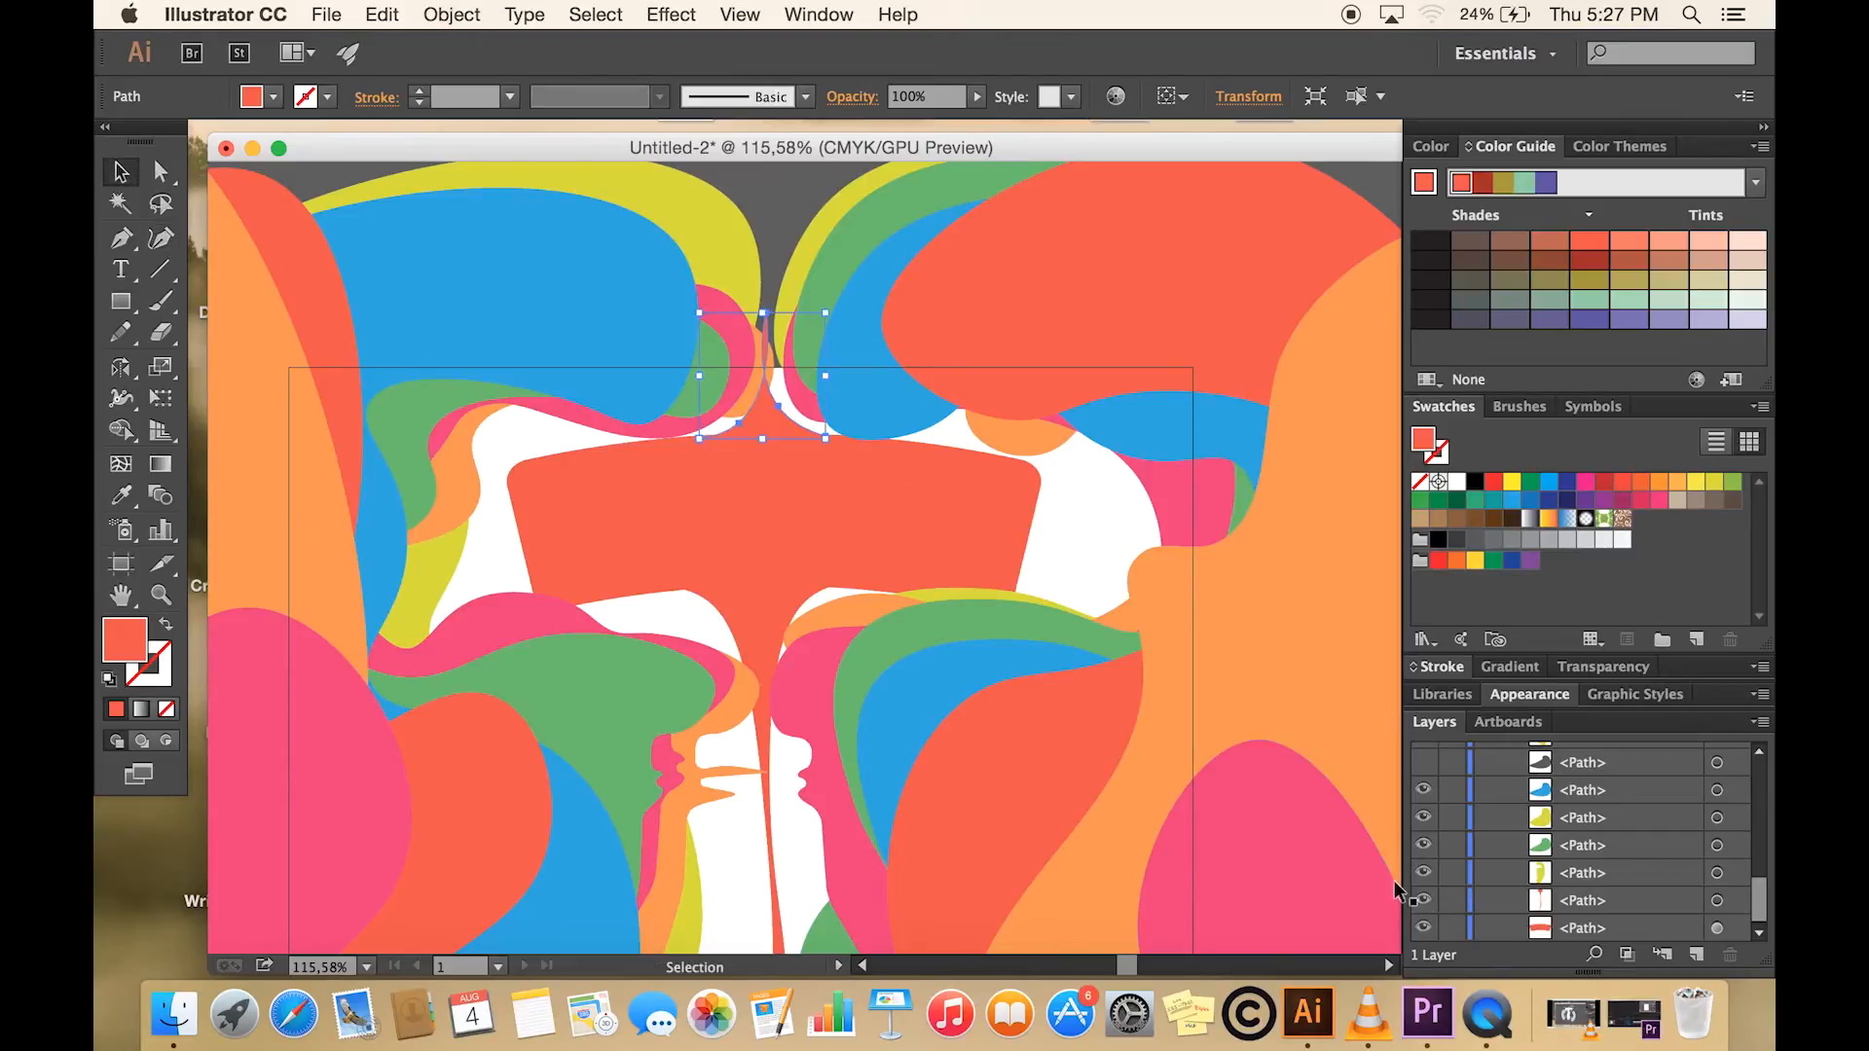
{"action": "left_click", "coordinate": [1062, 533]}
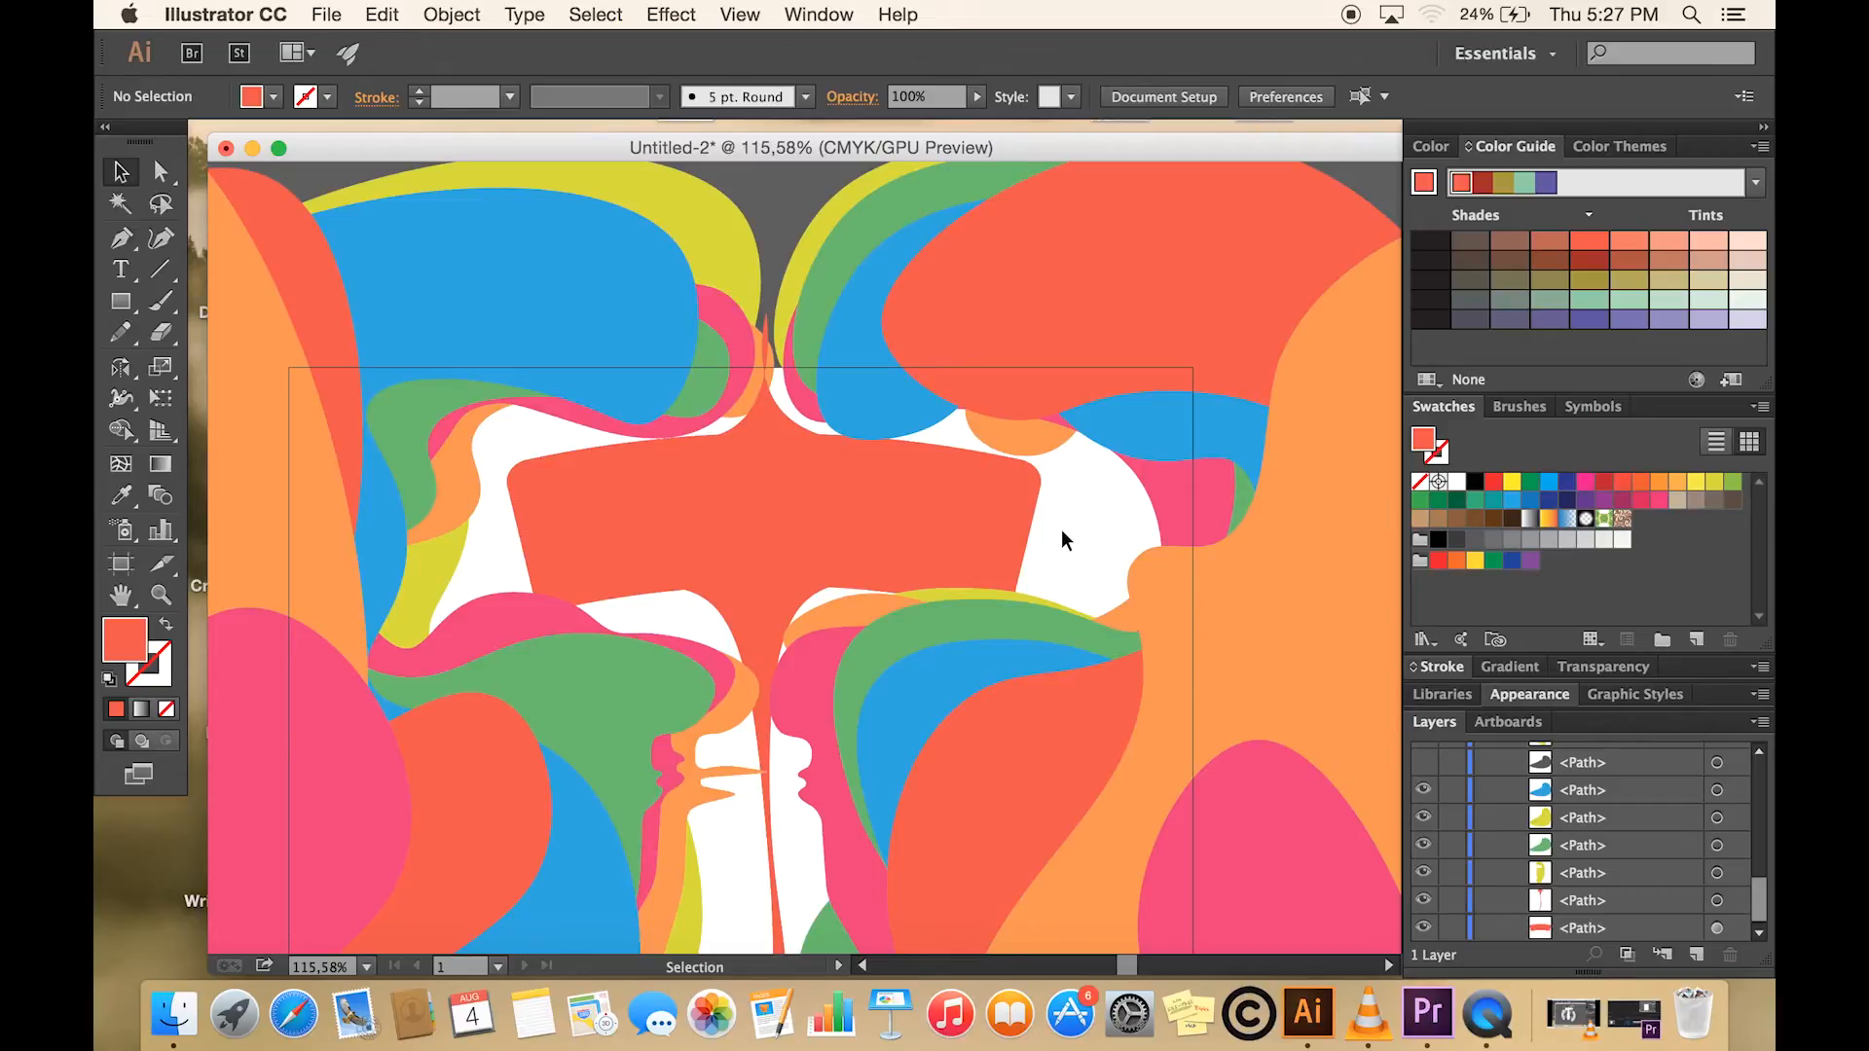
{"action": "left_click", "coordinate": [1695, 964]}
- Move the red-orange banner paths from Layer 1 into Layer 2 and place Layer 2 beneath Layer 1
{"action": "scroll", "coordinate": [1596, 856], "scroll_direction": "up", "scroll_amount": 5}
{"action": "scroll", "coordinate": [1595, 835], "scroll_direction": "up", "scroll_amount": 3}
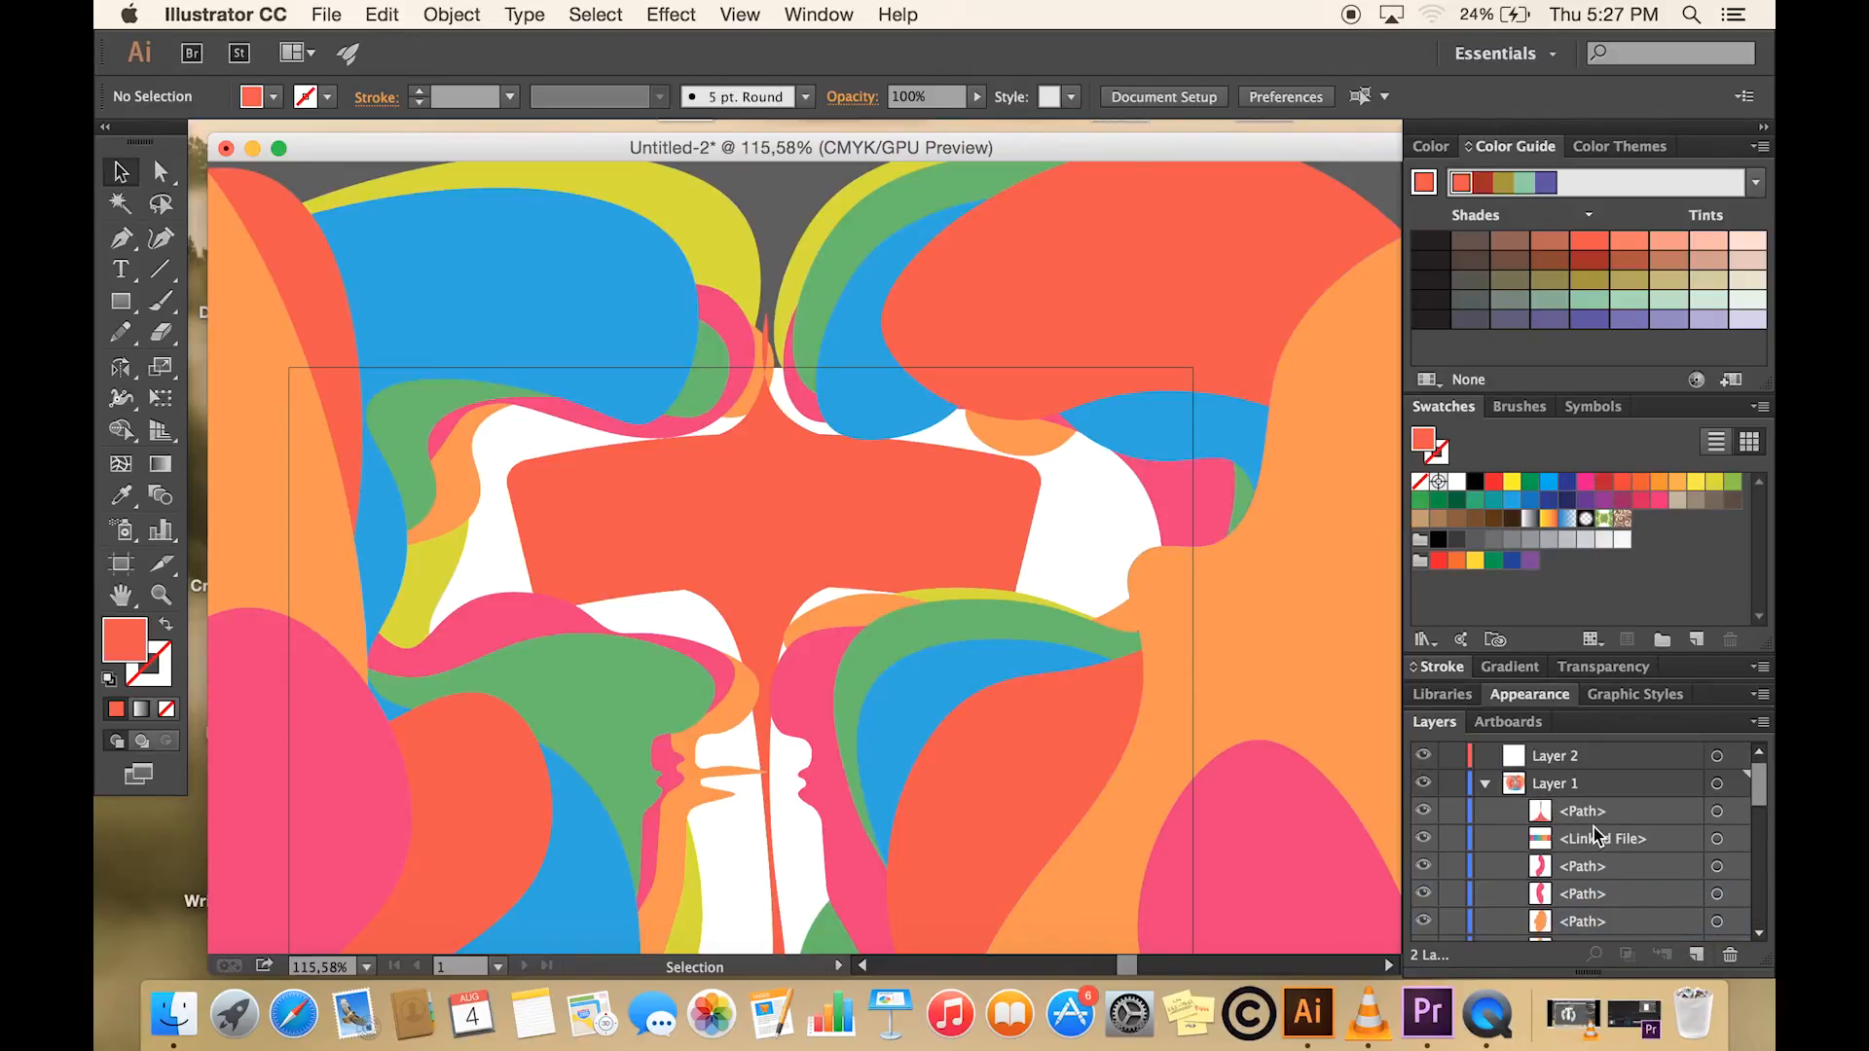
{"action": "left_click", "coordinate": [1597, 821]}
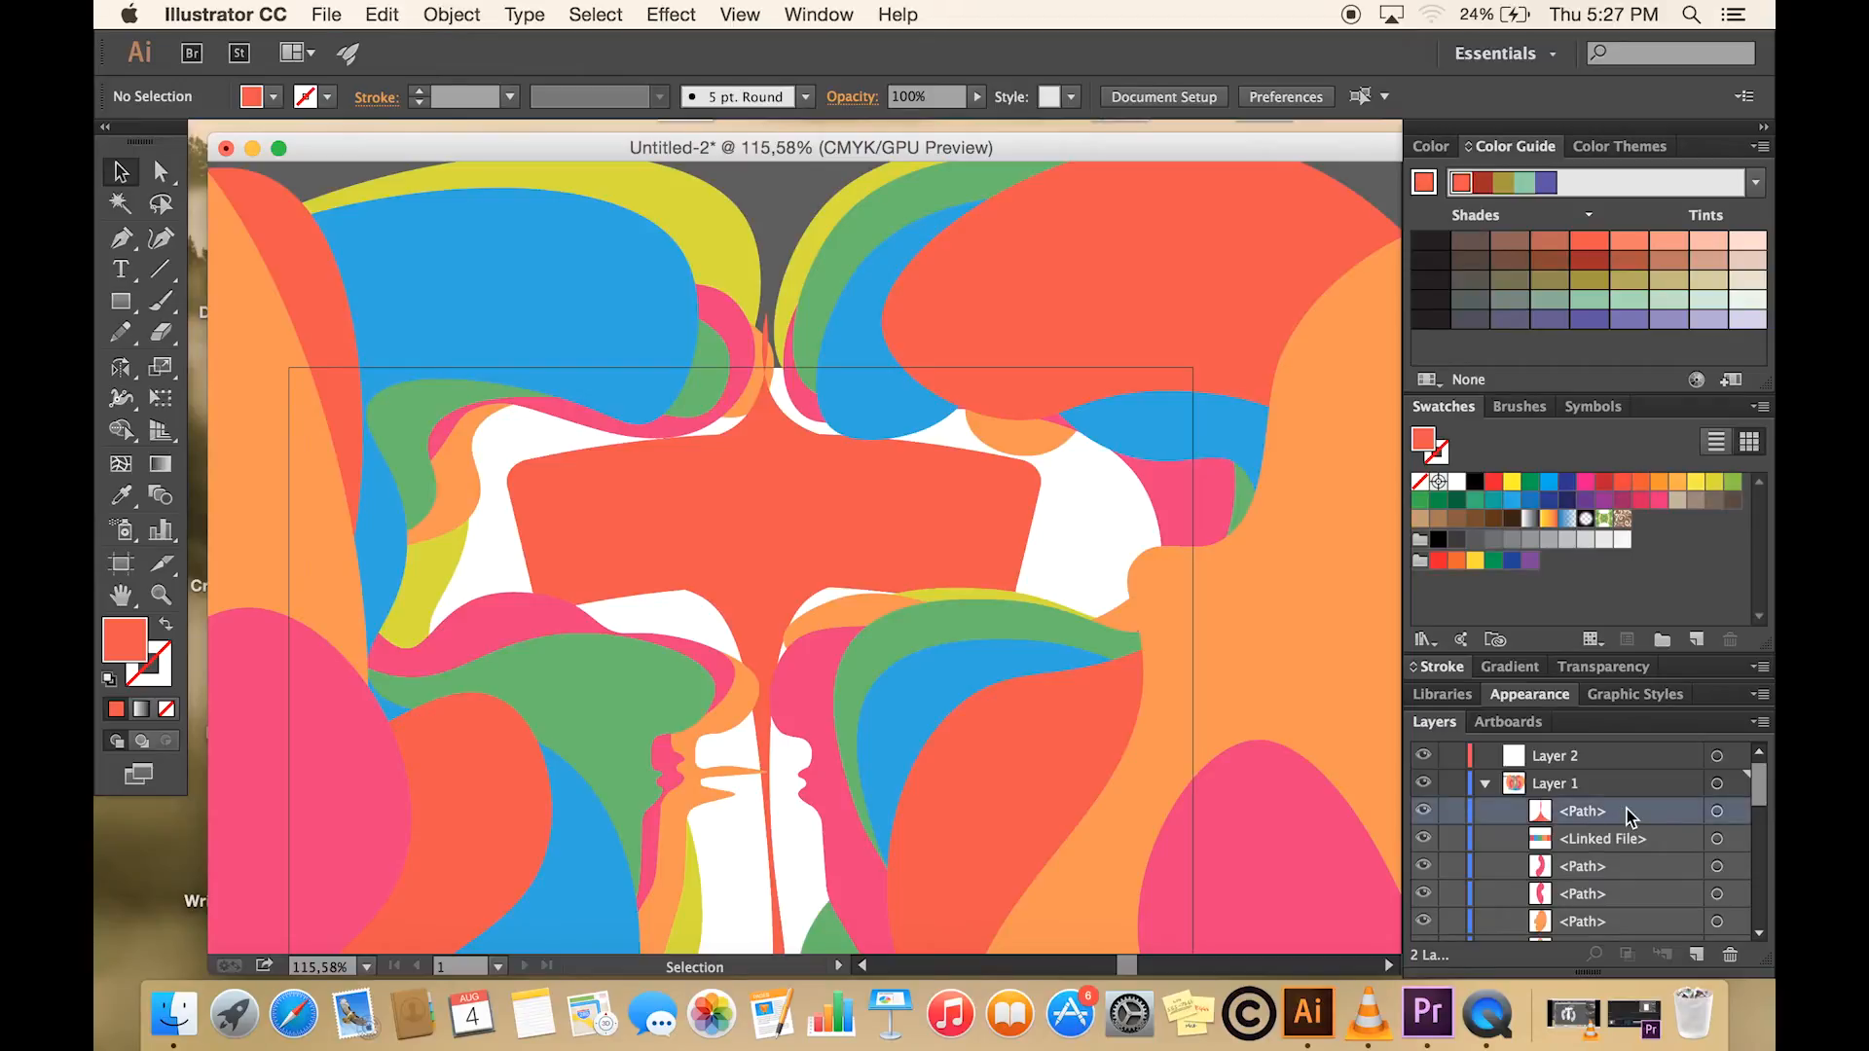
{"action": "left_click_drag", "start_coordinate": [1630, 821], "coordinate": [1610, 759]}
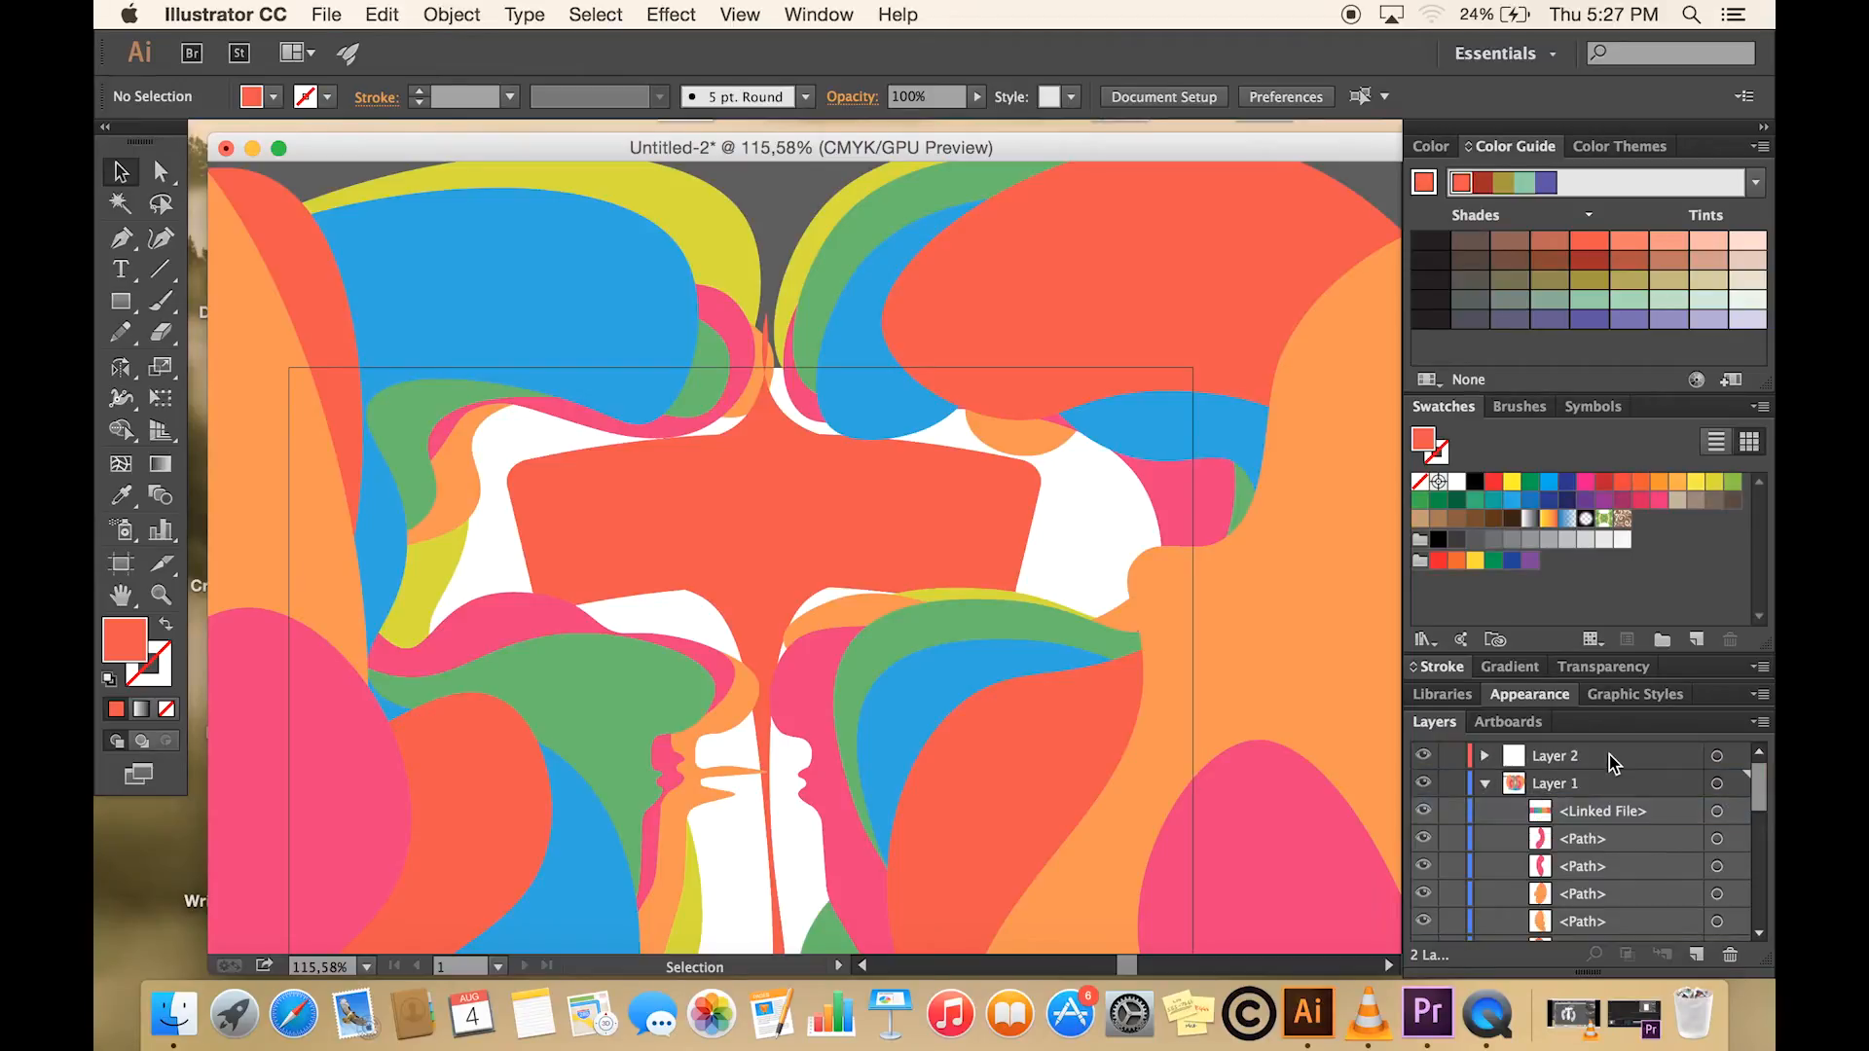
{"action": "left_click", "coordinate": [1485, 784]}
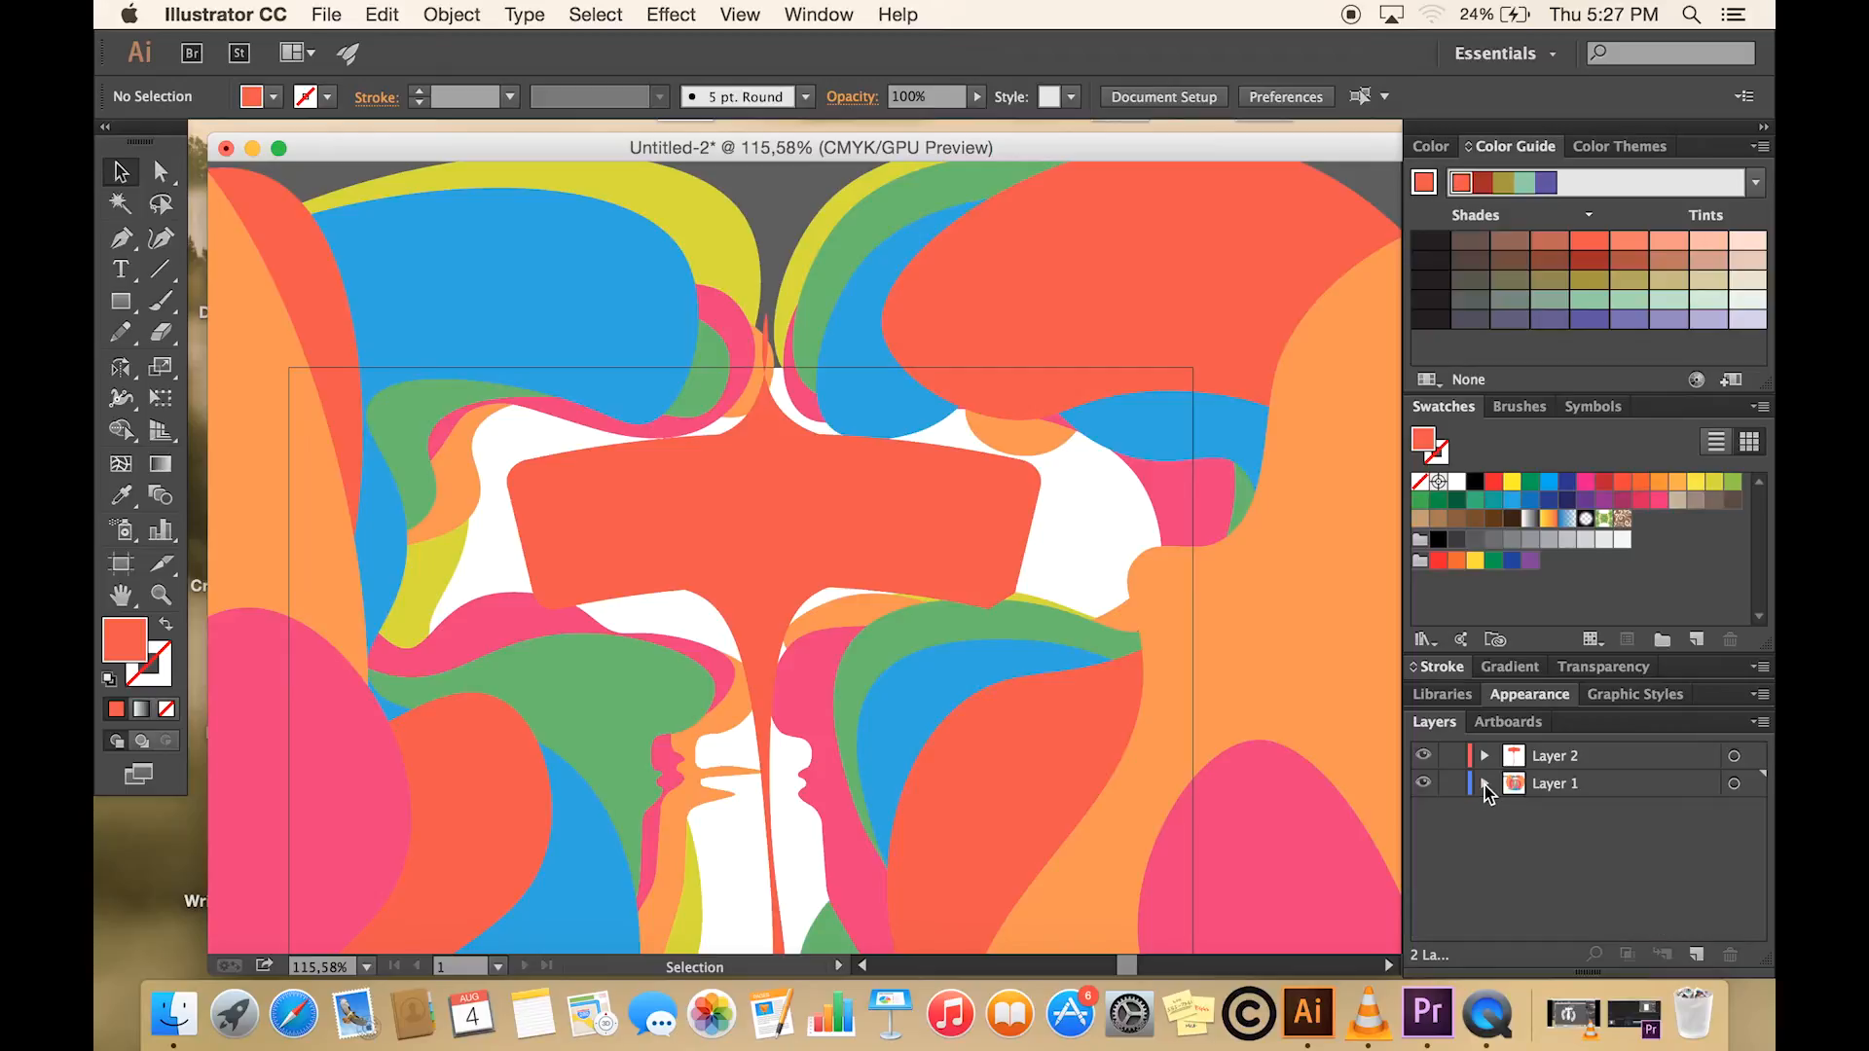
{"action": "left_click", "coordinate": [1602, 764]}
{"action": "left_click_drag", "start_coordinate": [1604, 771], "coordinate": [1599, 804]}
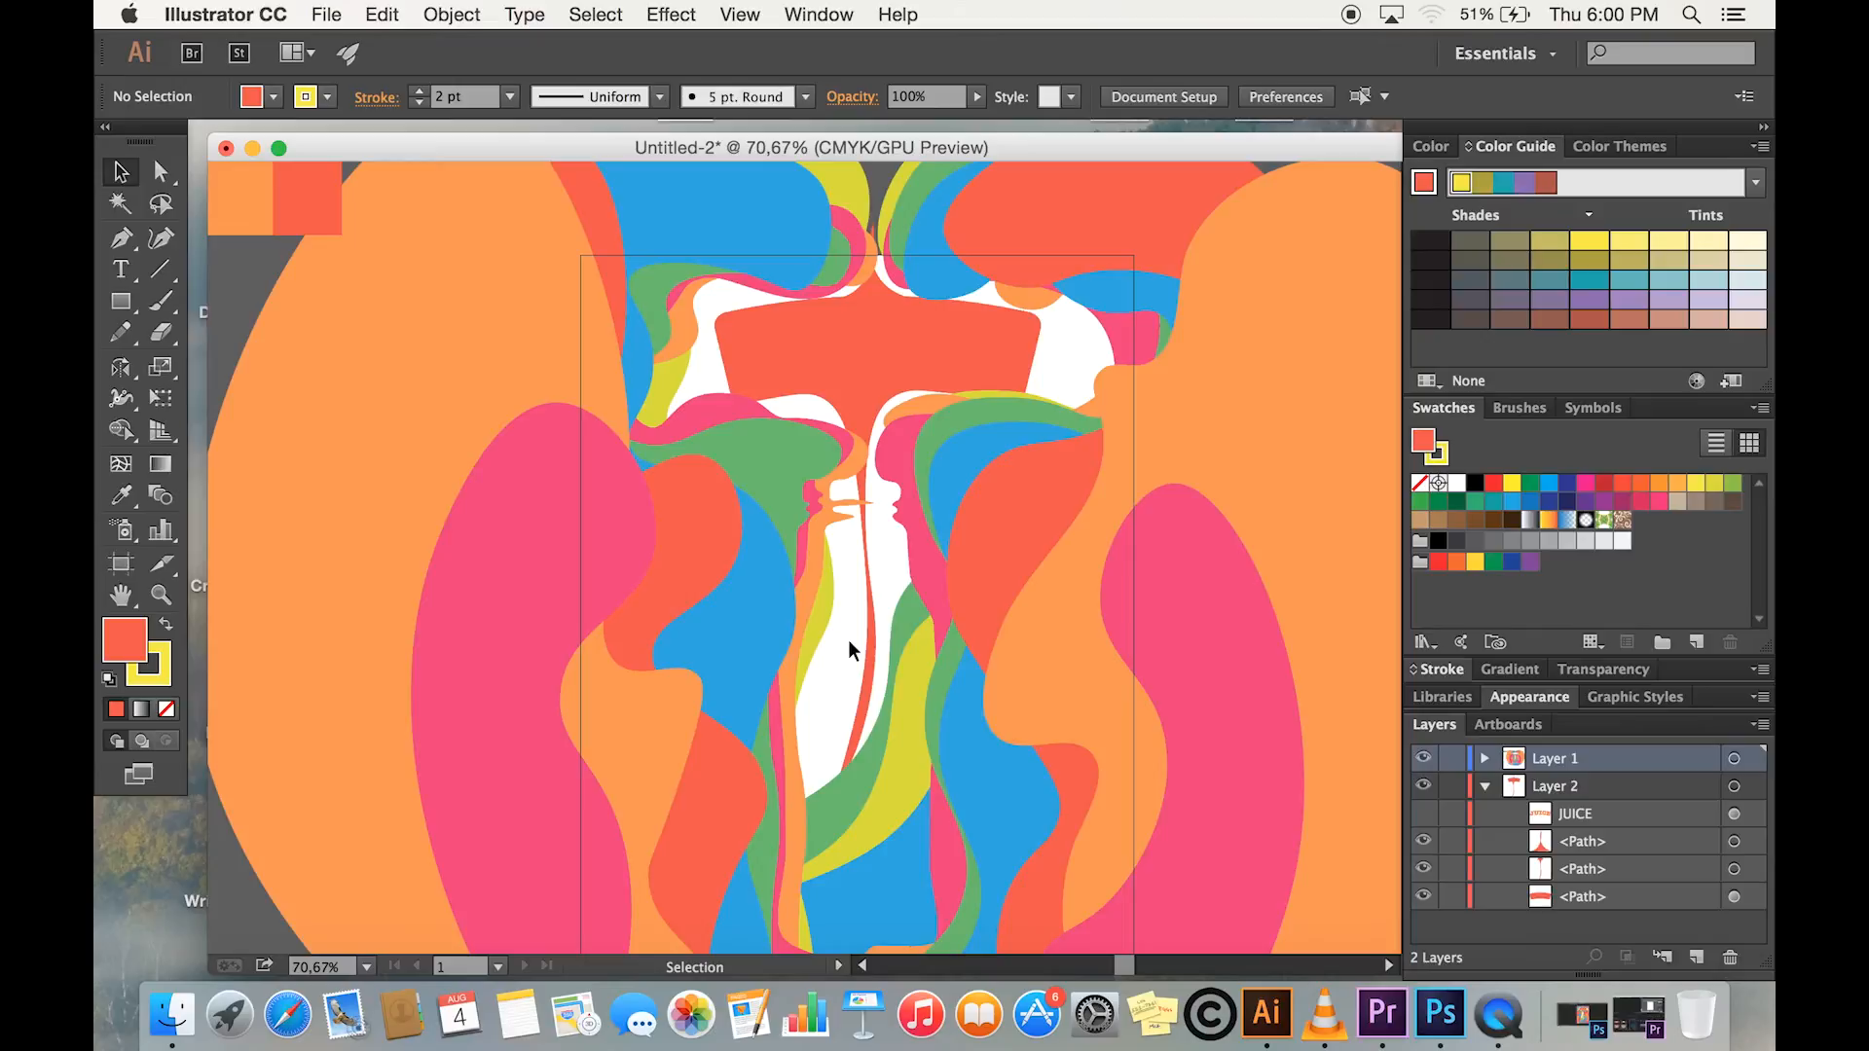
- Show the hidden JUICE lettering in Layer 2 and collapse that layer's contents
{"action": "left_click", "coordinate": [1424, 818]}
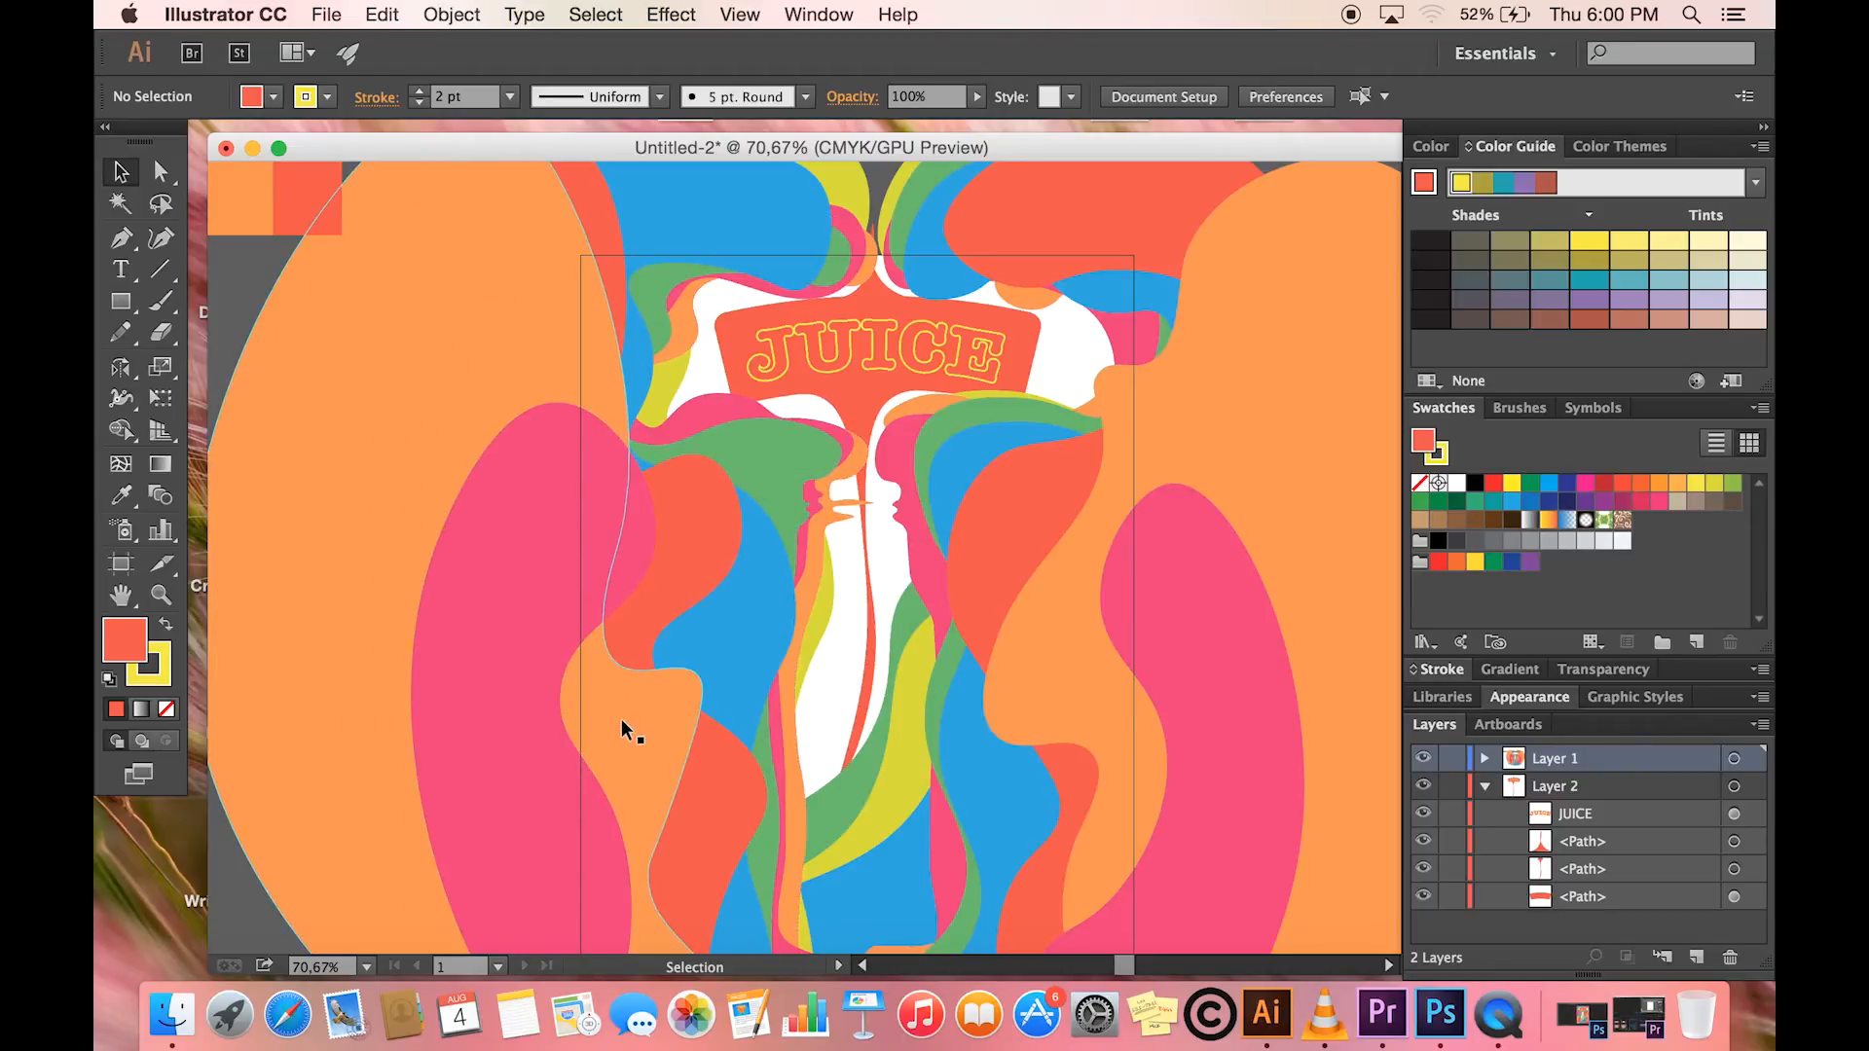
{"action": "scroll", "coordinate": [623, 730], "scroll_direction": "down", "scroll_amount": 3}
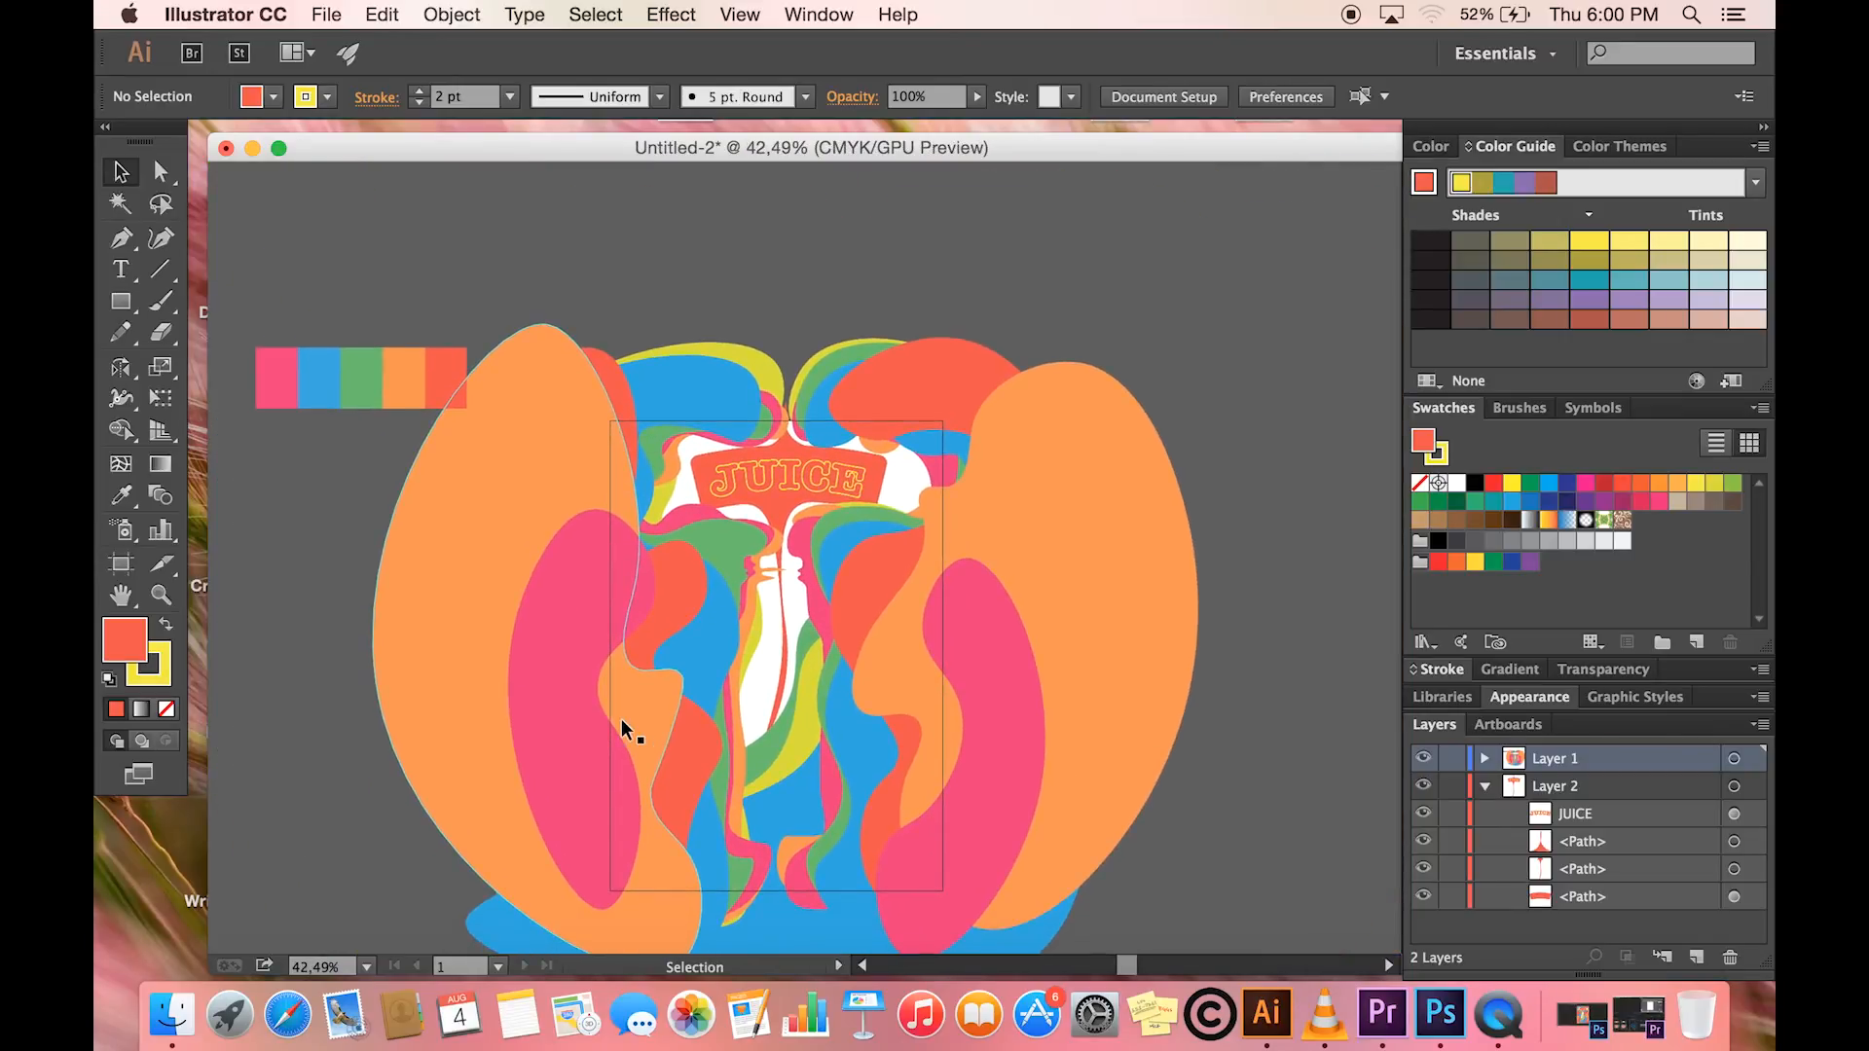
{"action": "scroll", "coordinate": [623, 730], "scroll_direction": "down", "scroll_amount": 1}
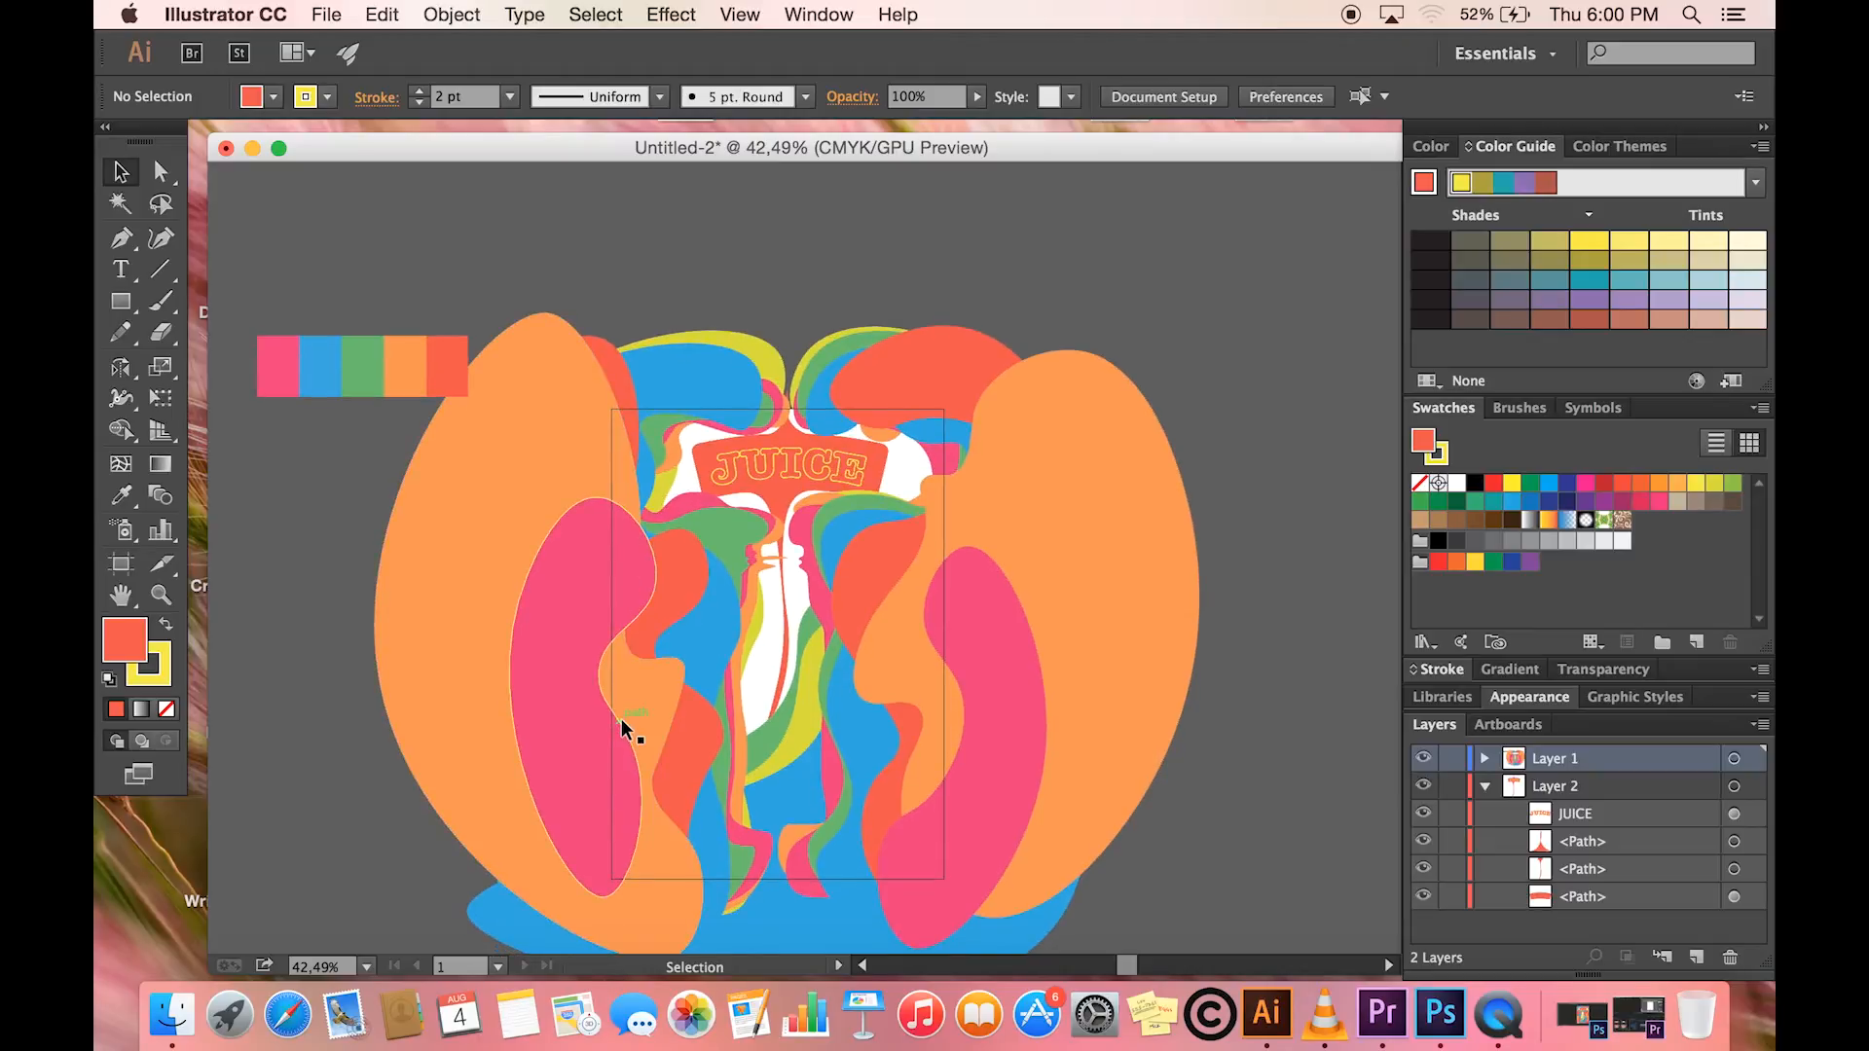
{"action": "left_click", "coordinate": [1484, 788]}
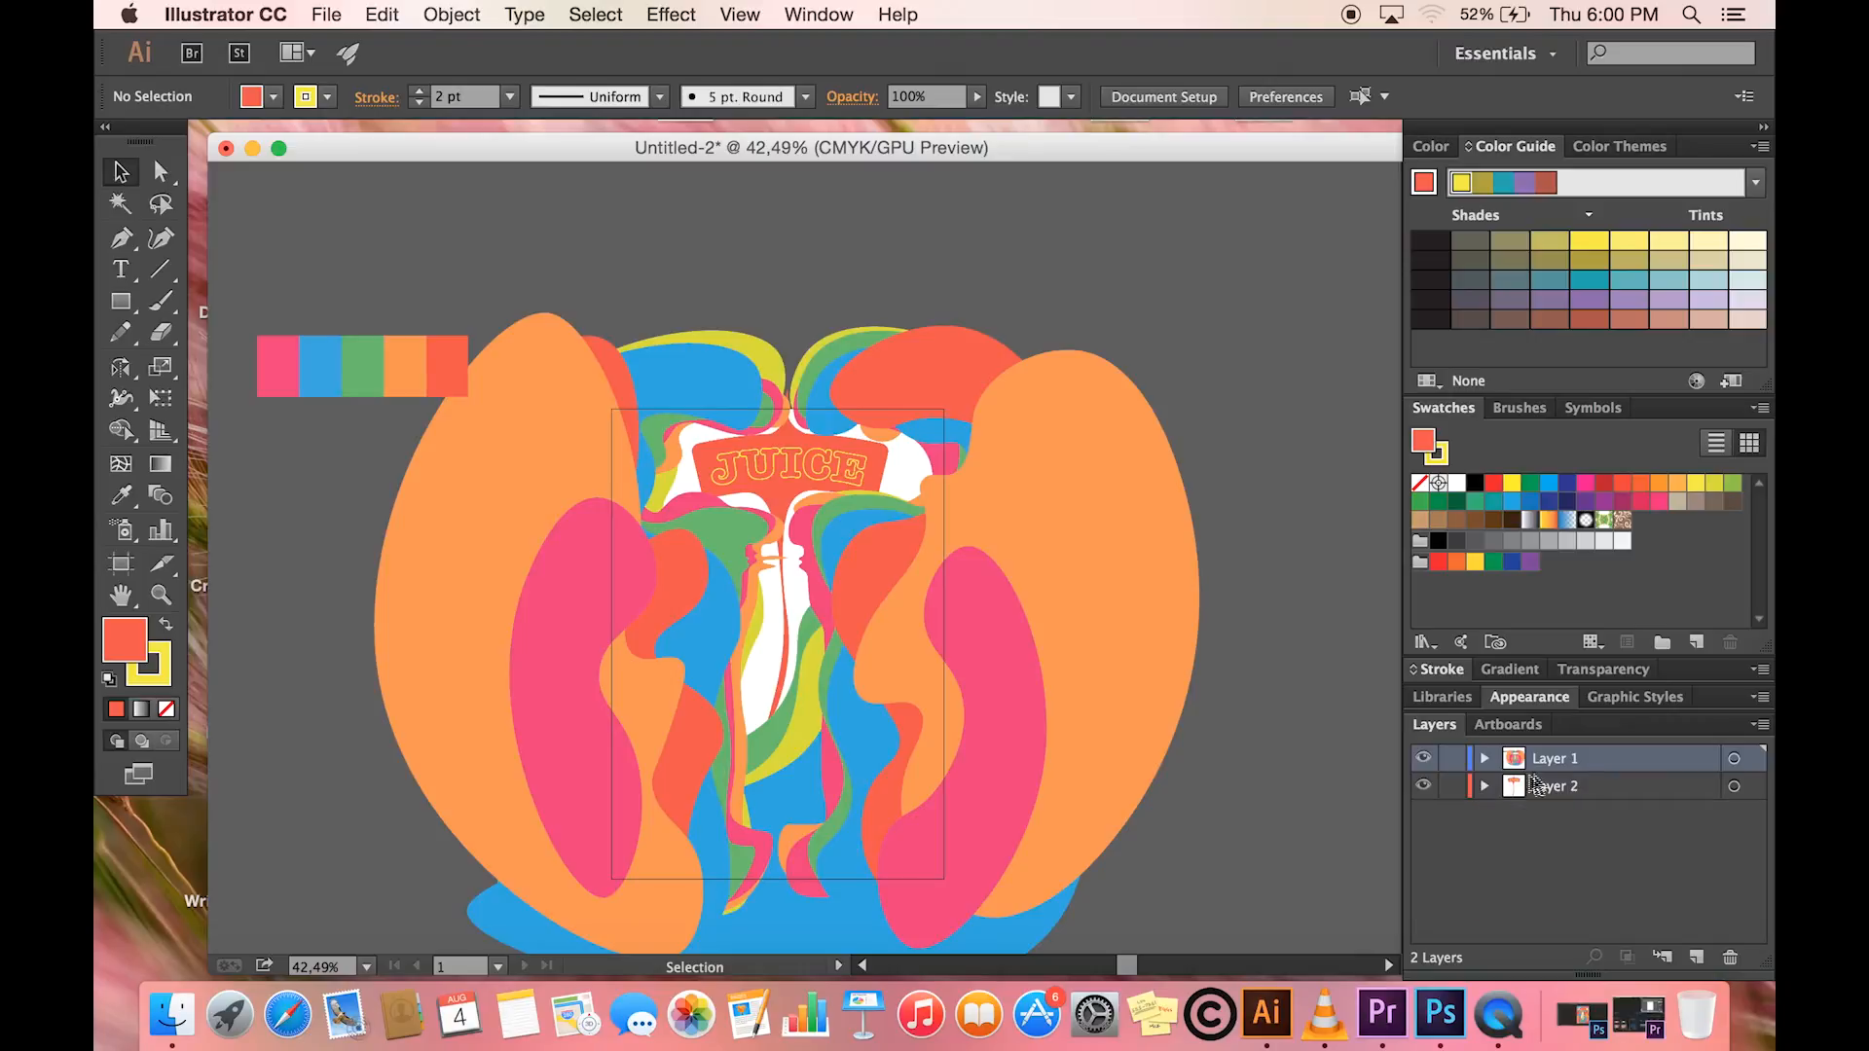
- Release the objects in Layer 1 to separate layers with the Sequence option
{"action": "left_click", "coordinate": [1758, 728]}
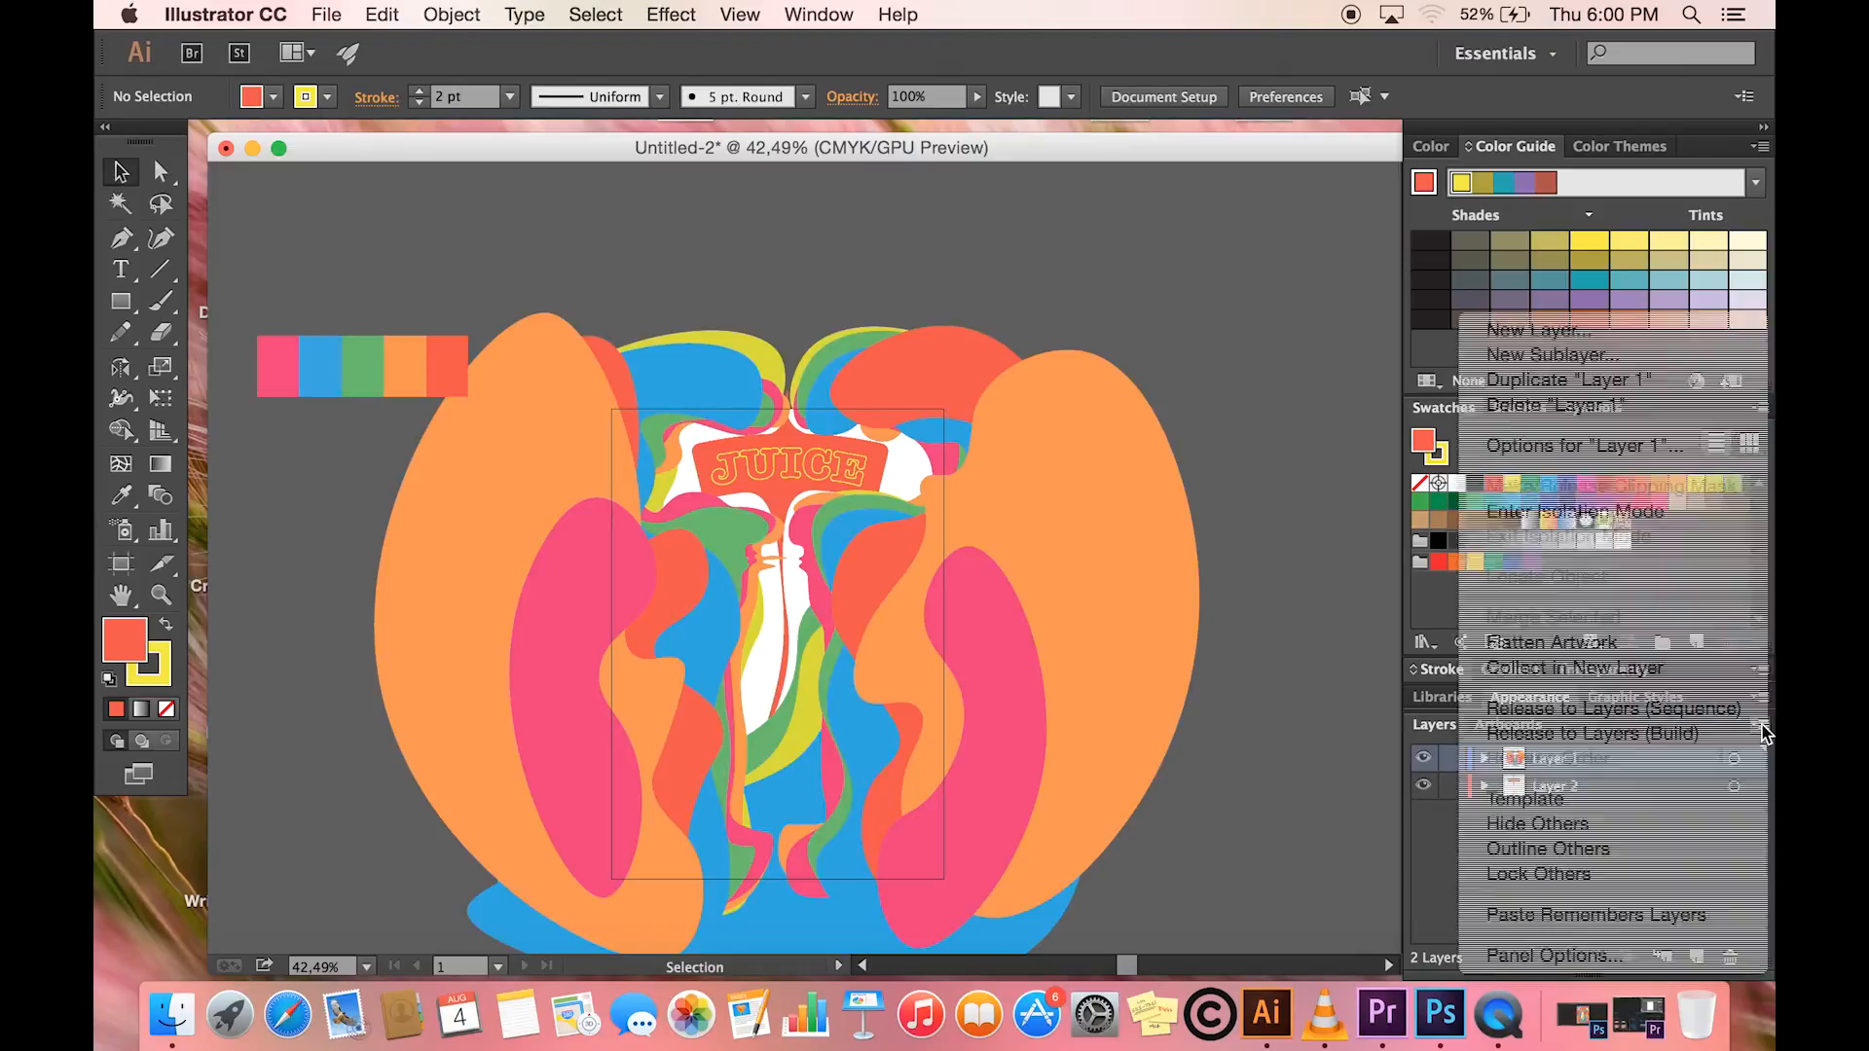
{"action": "left_click", "coordinate": [1638, 710]}
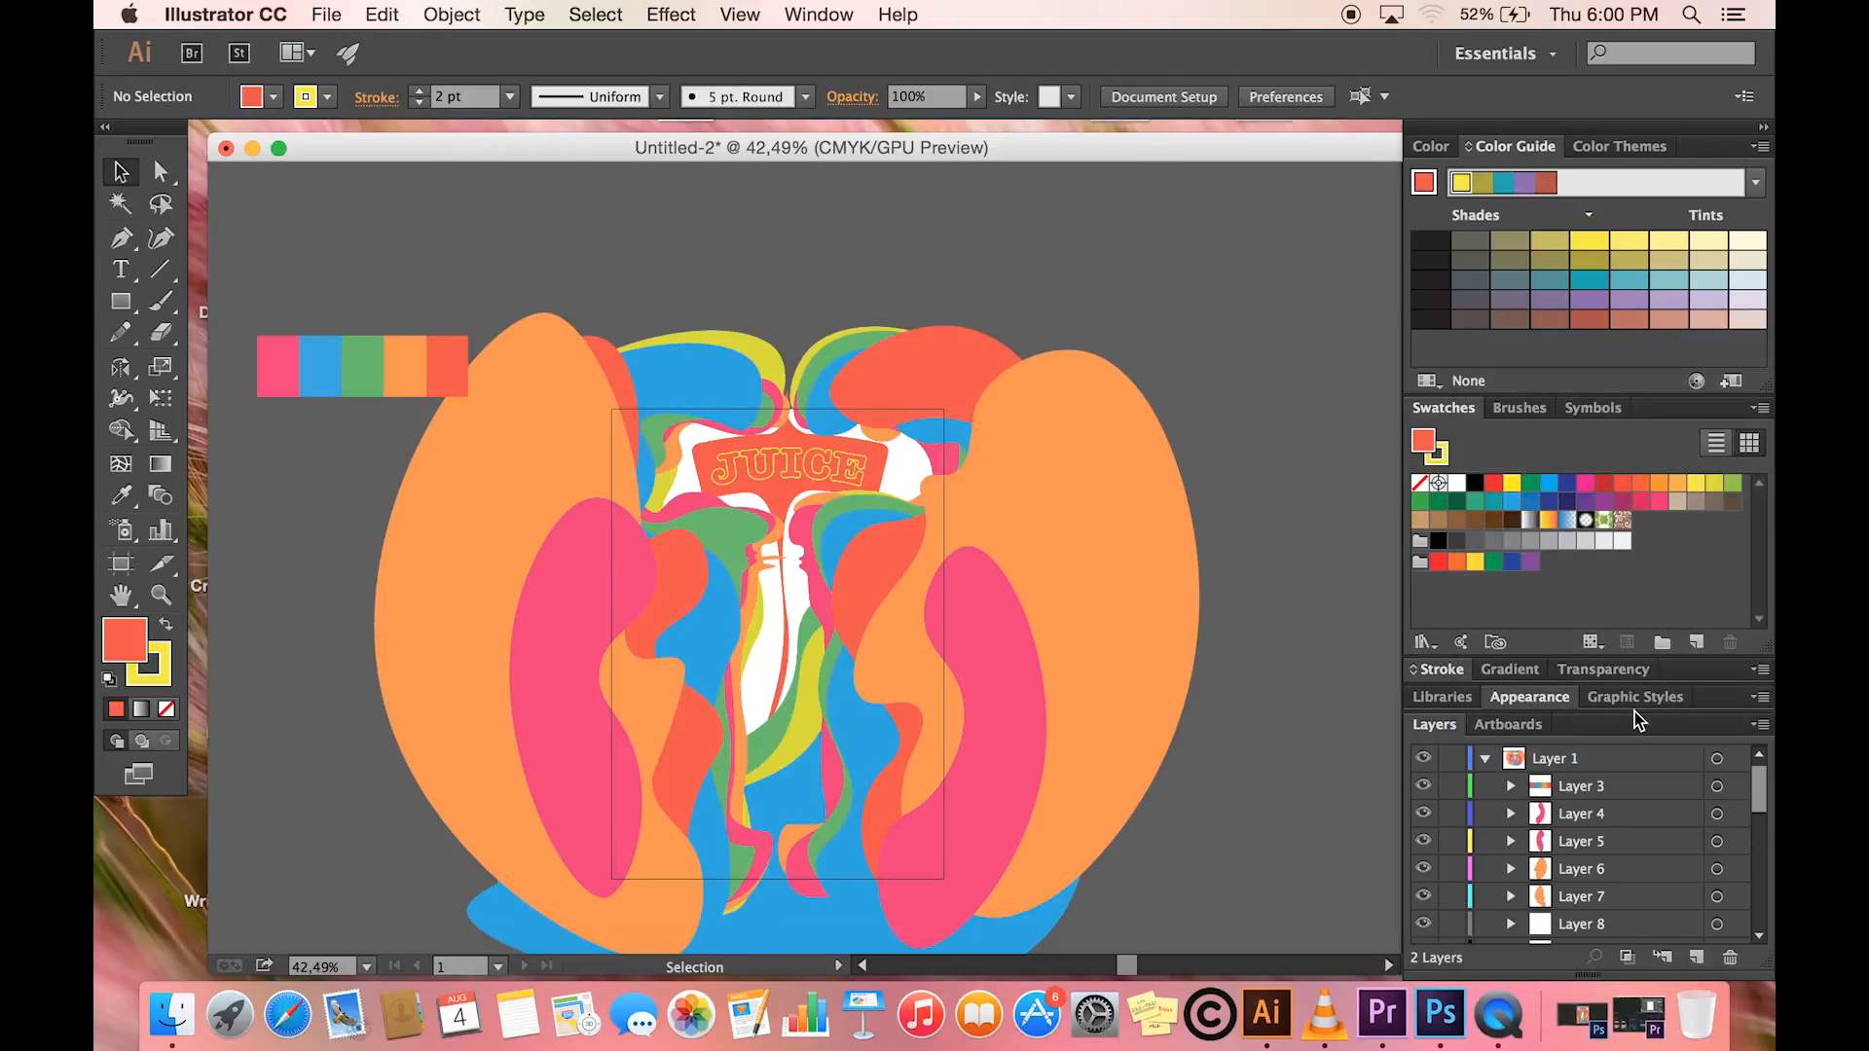
{"action": "scroll", "coordinate": [1595, 846], "scroll_direction": "down", "scroll_amount": 10}
{"action": "scroll", "coordinate": [1595, 846], "scroll_direction": "up", "scroll_amount": 10}
- Export the artwork to the Desktop as Untitled-2.psd in Photoshop (psd) format, replacing the existing file
{"action": "left_click", "coordinate": [326, 15]}
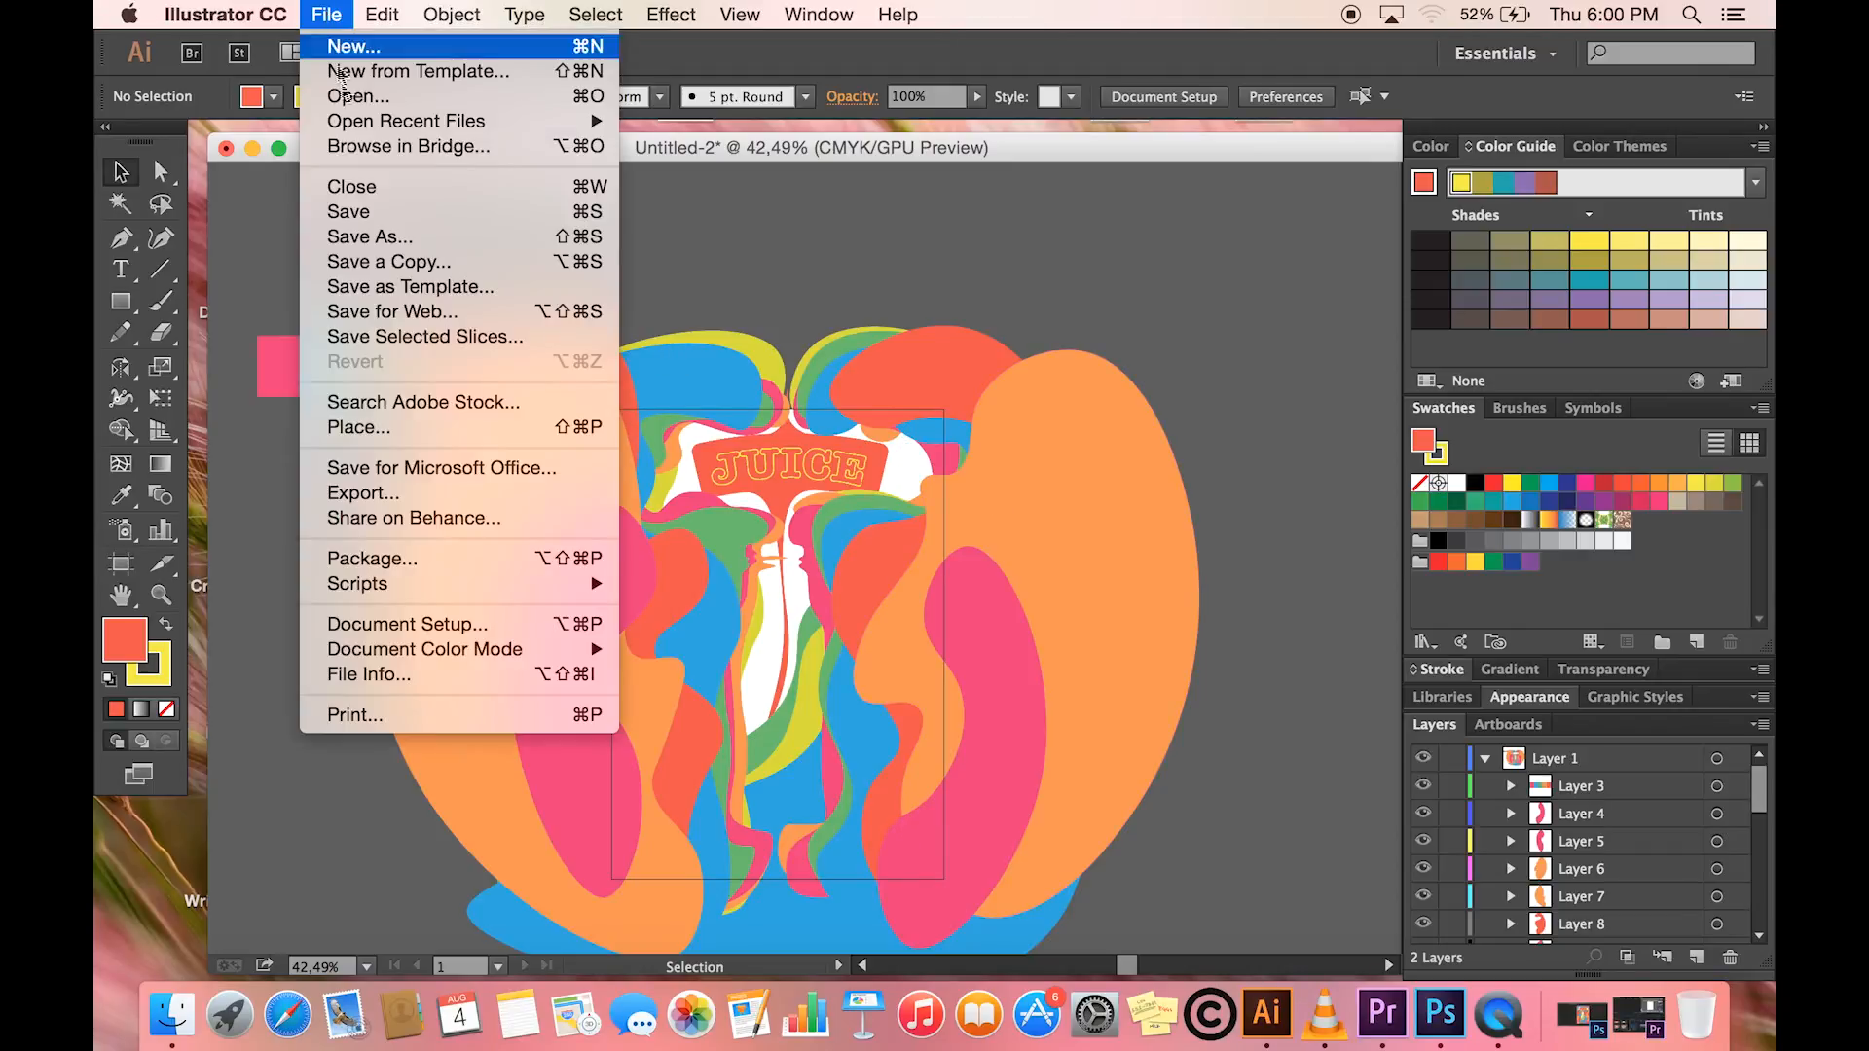
{"action": "left_click", "coordinate": [382, 494]}
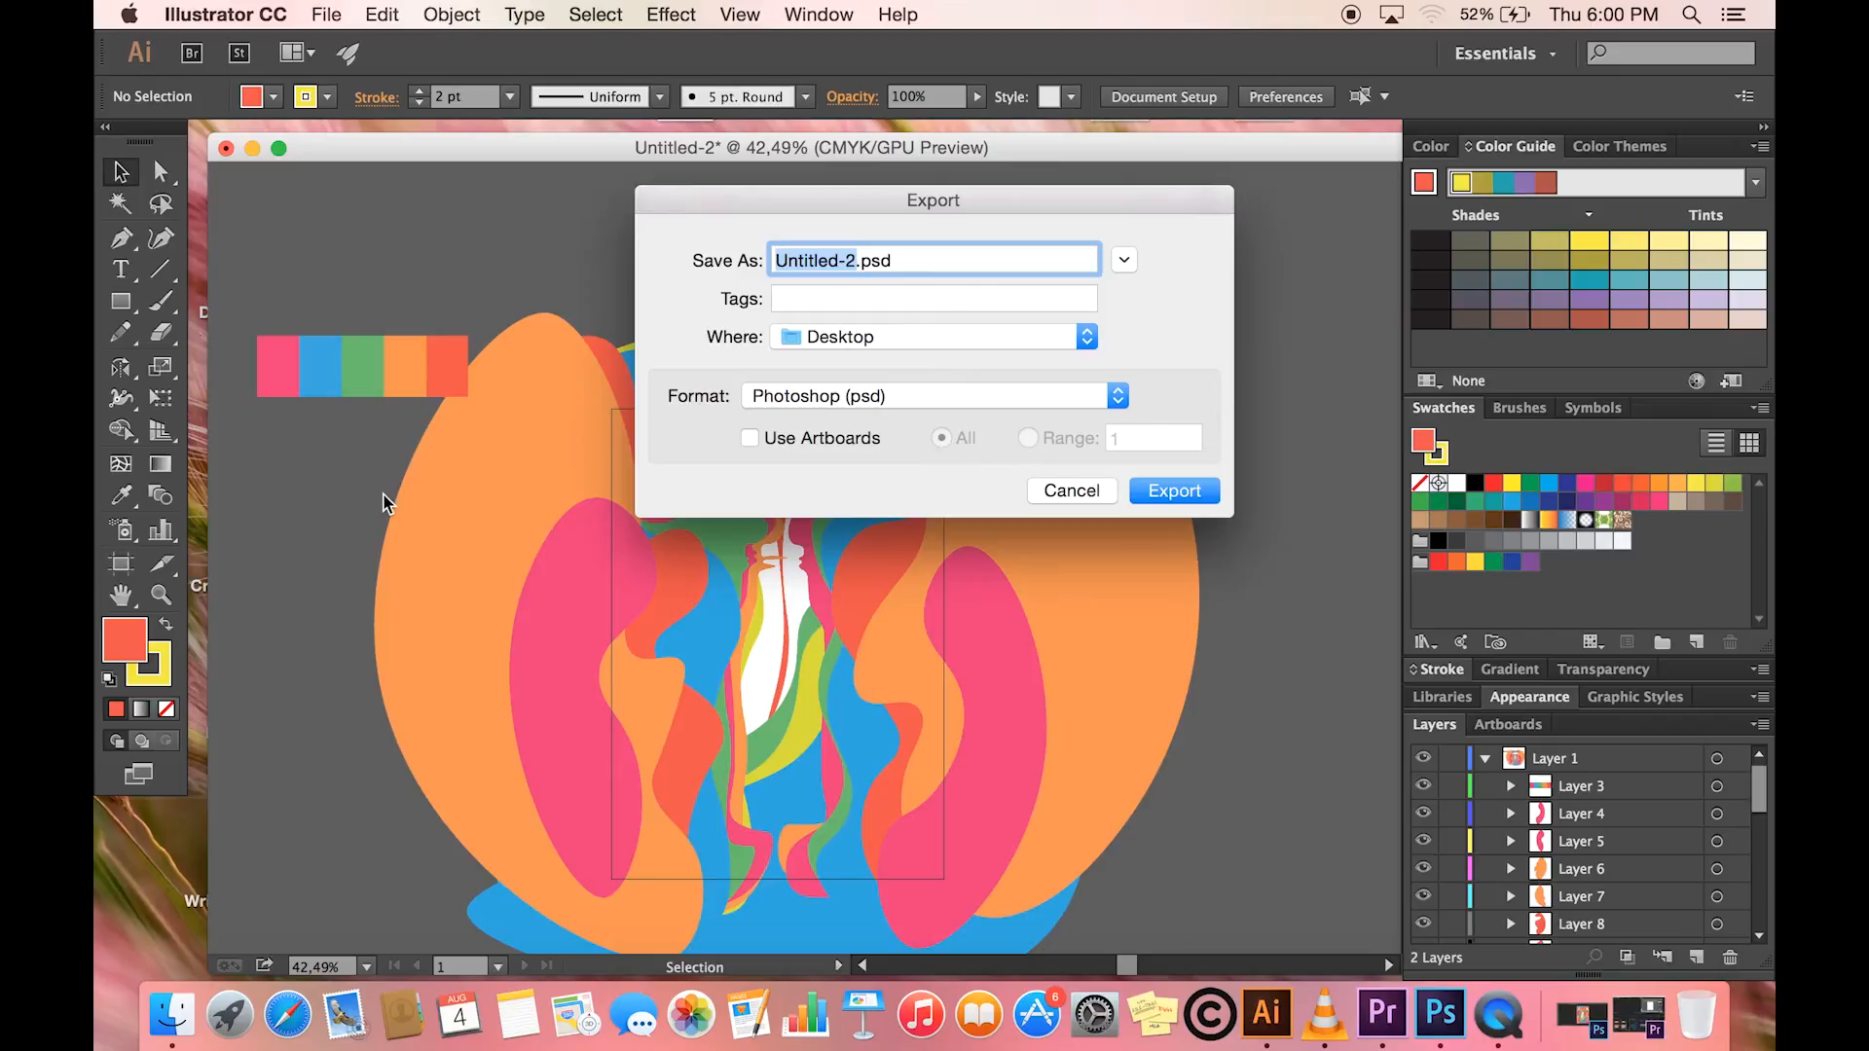
{"action": "left_click", "coordinate": [1119, 396]}
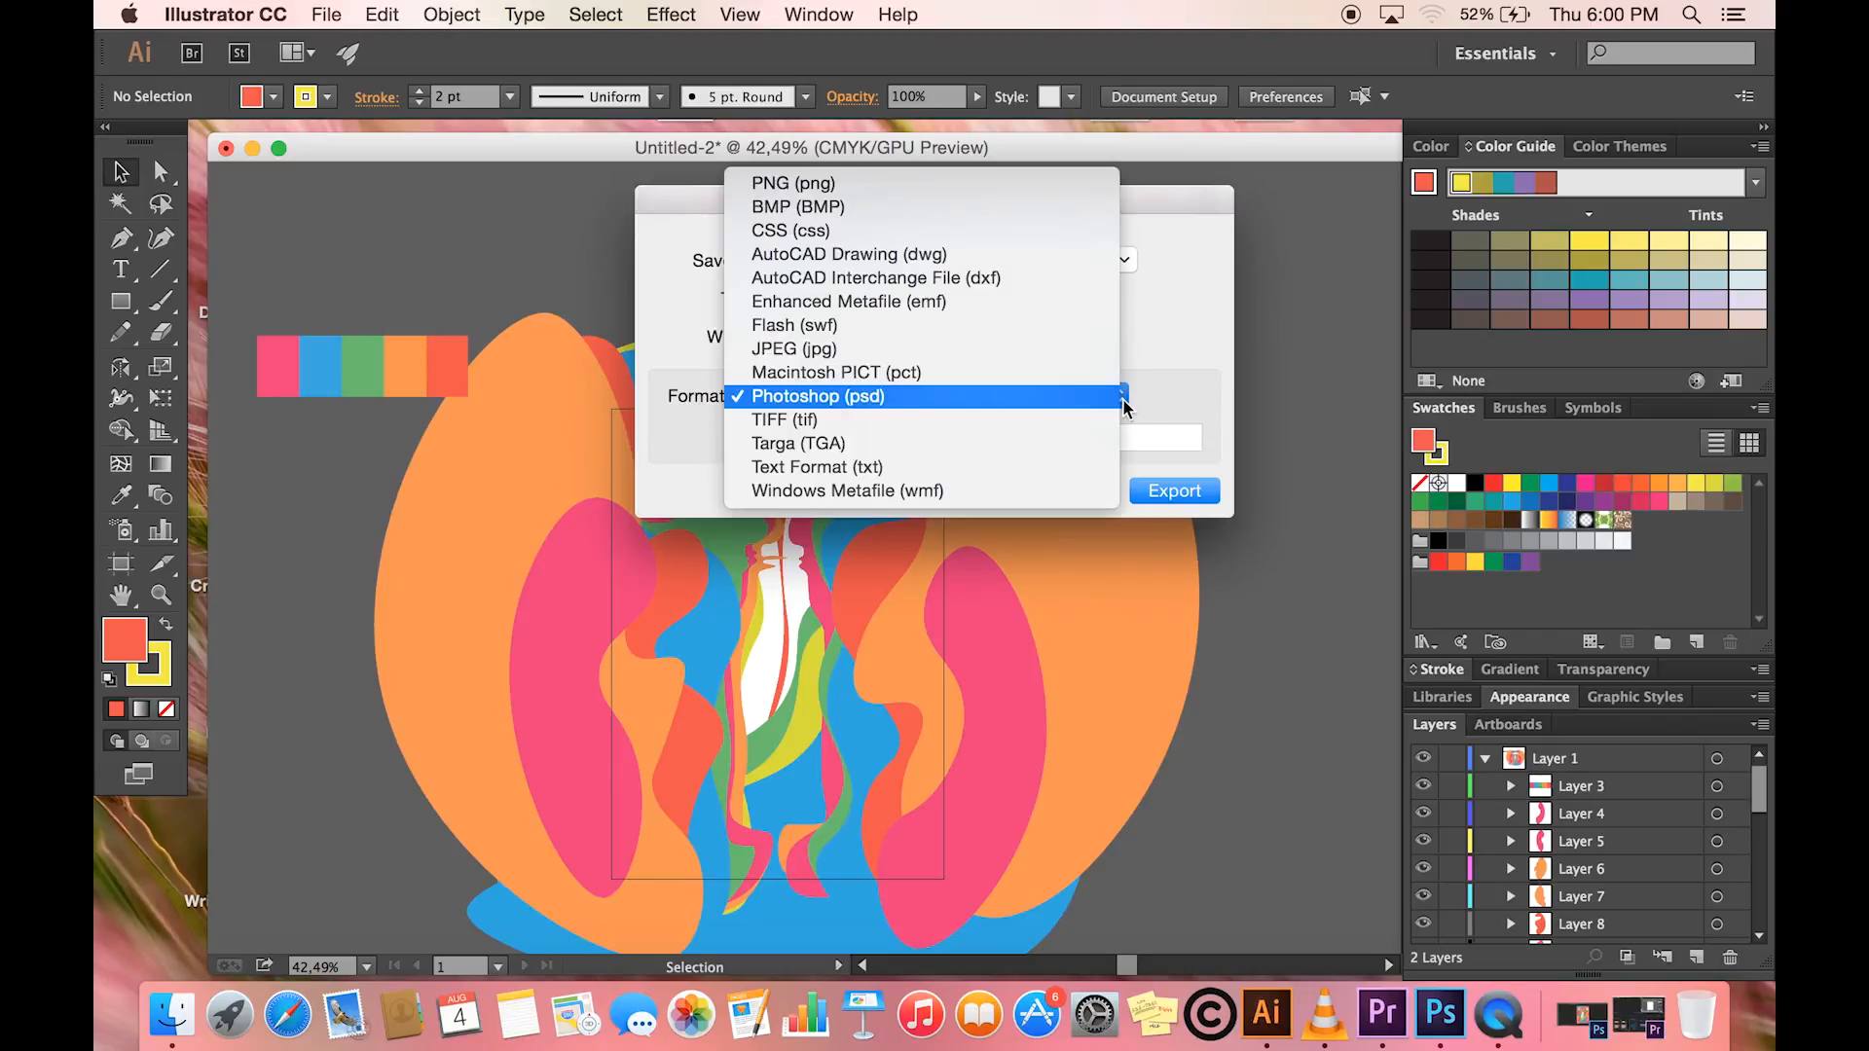
{"action": "left_click", "coordinate": [892, 397]}
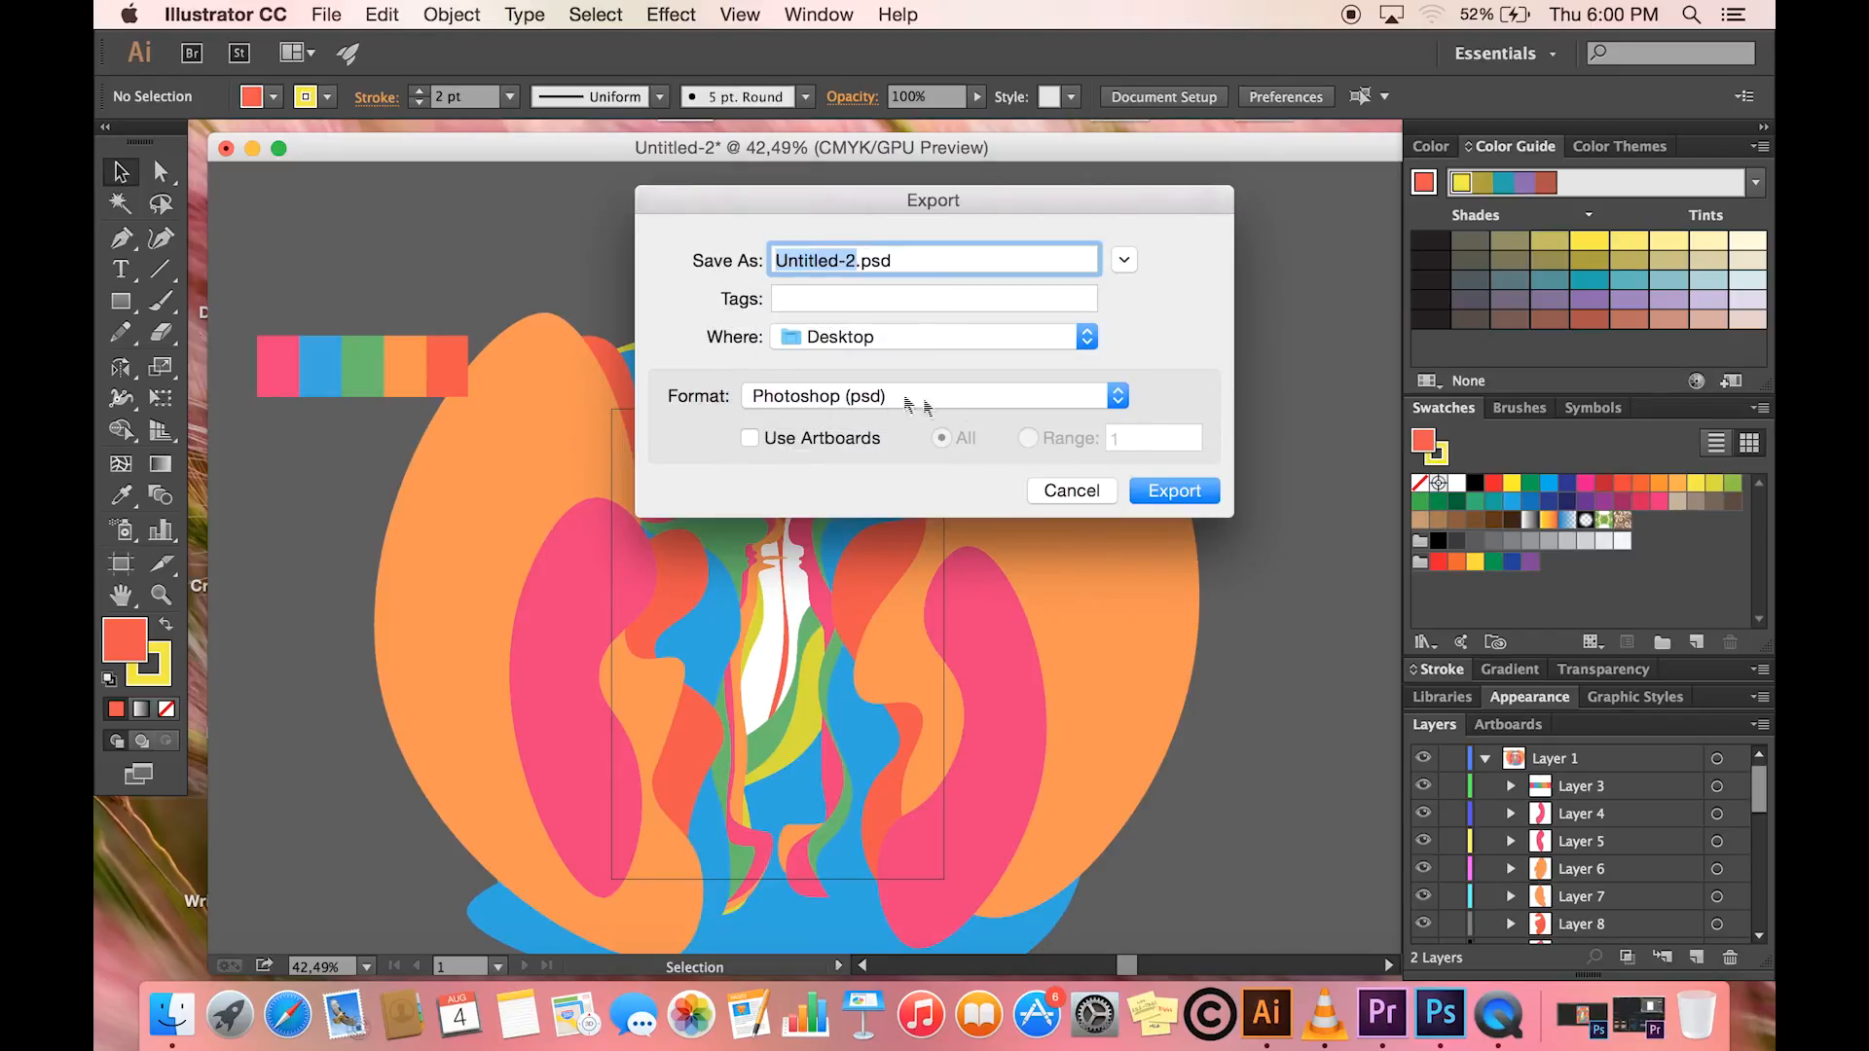
{"action": "left_click", "coordinate": [1171, 492]}
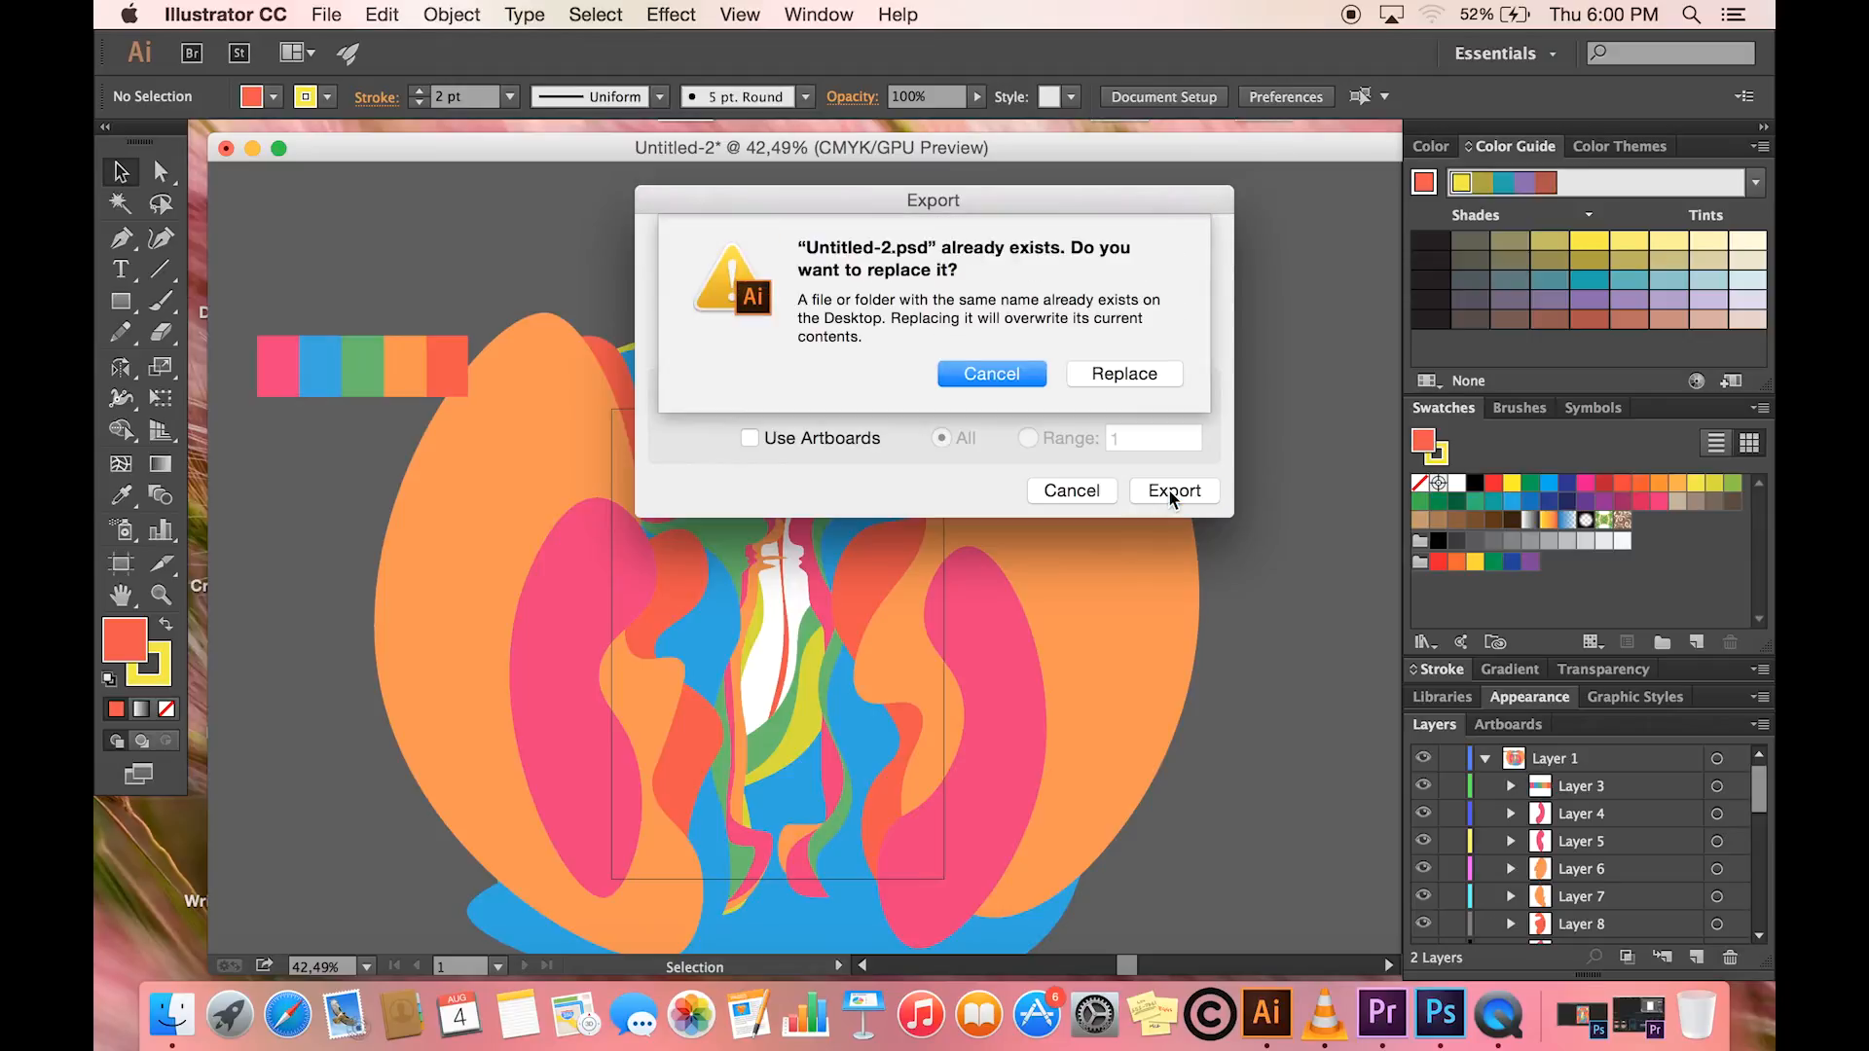
{"action": "left_click", "coordinate": [1129, 373]}
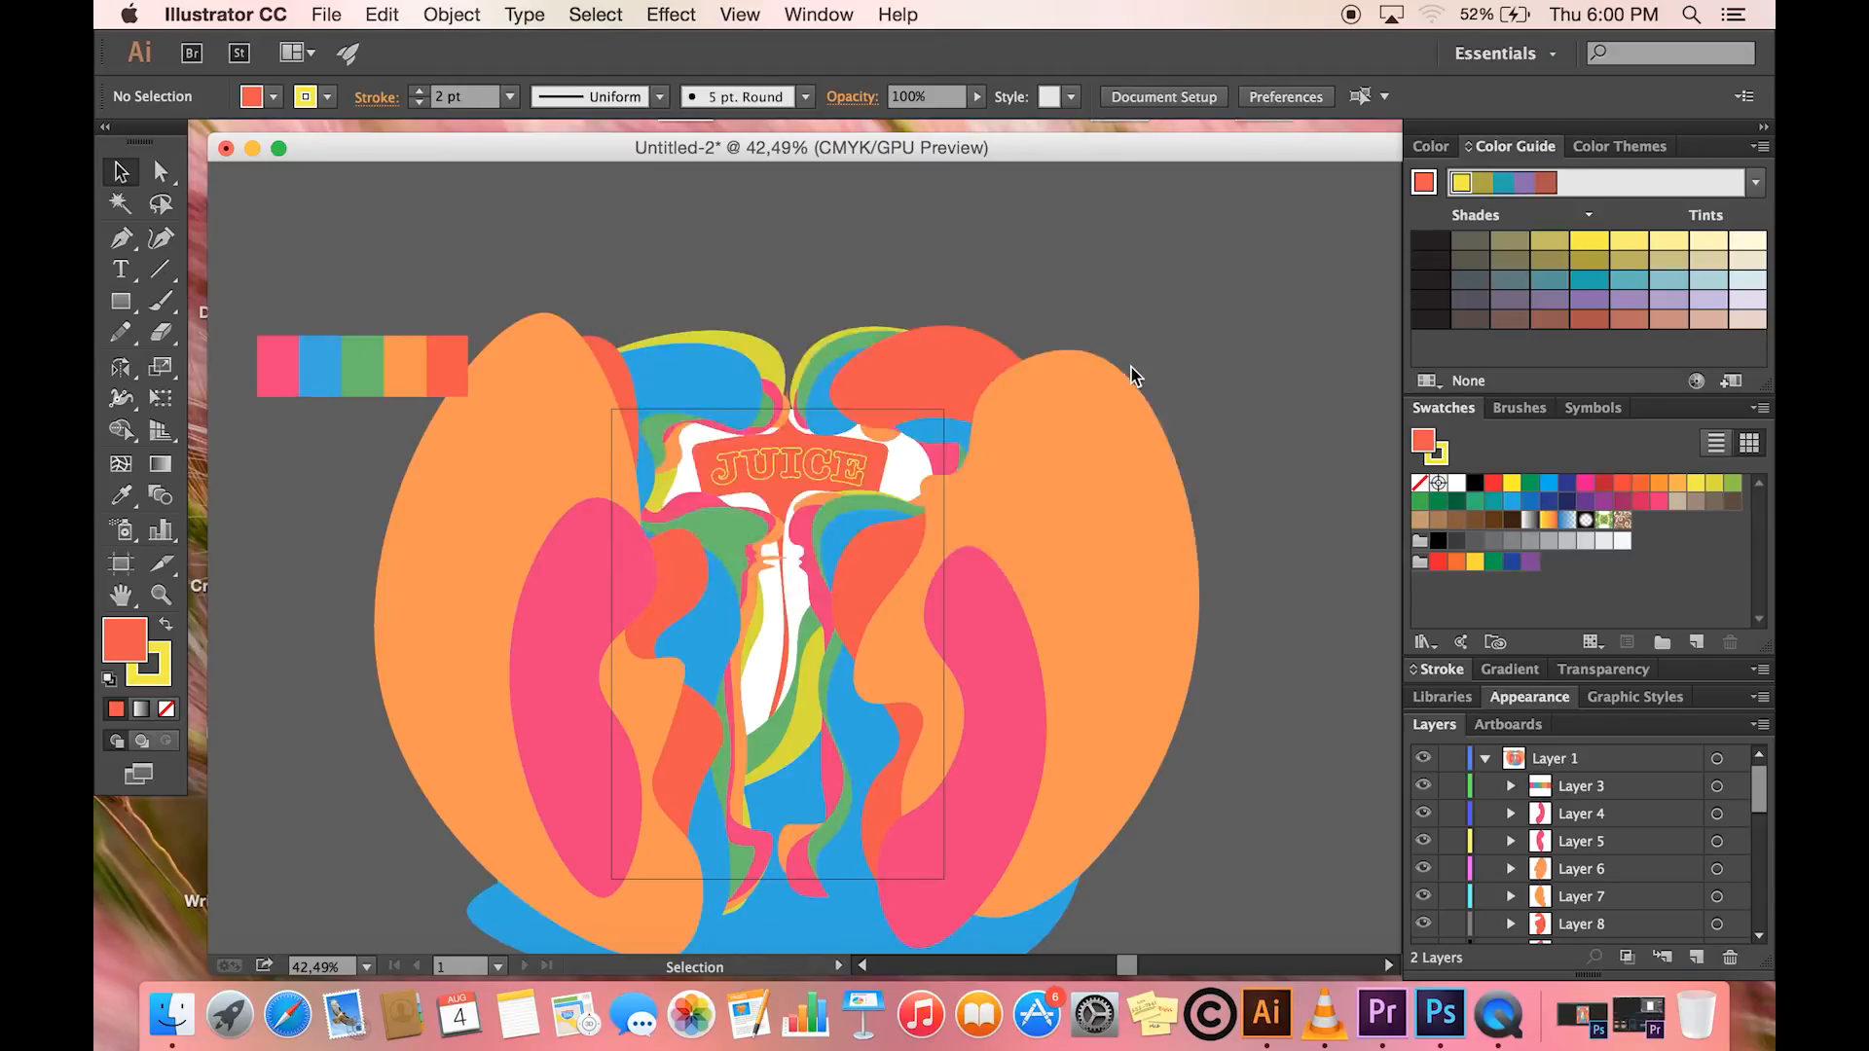
{"action": "left_click", "coordinate": [1094, 691]}
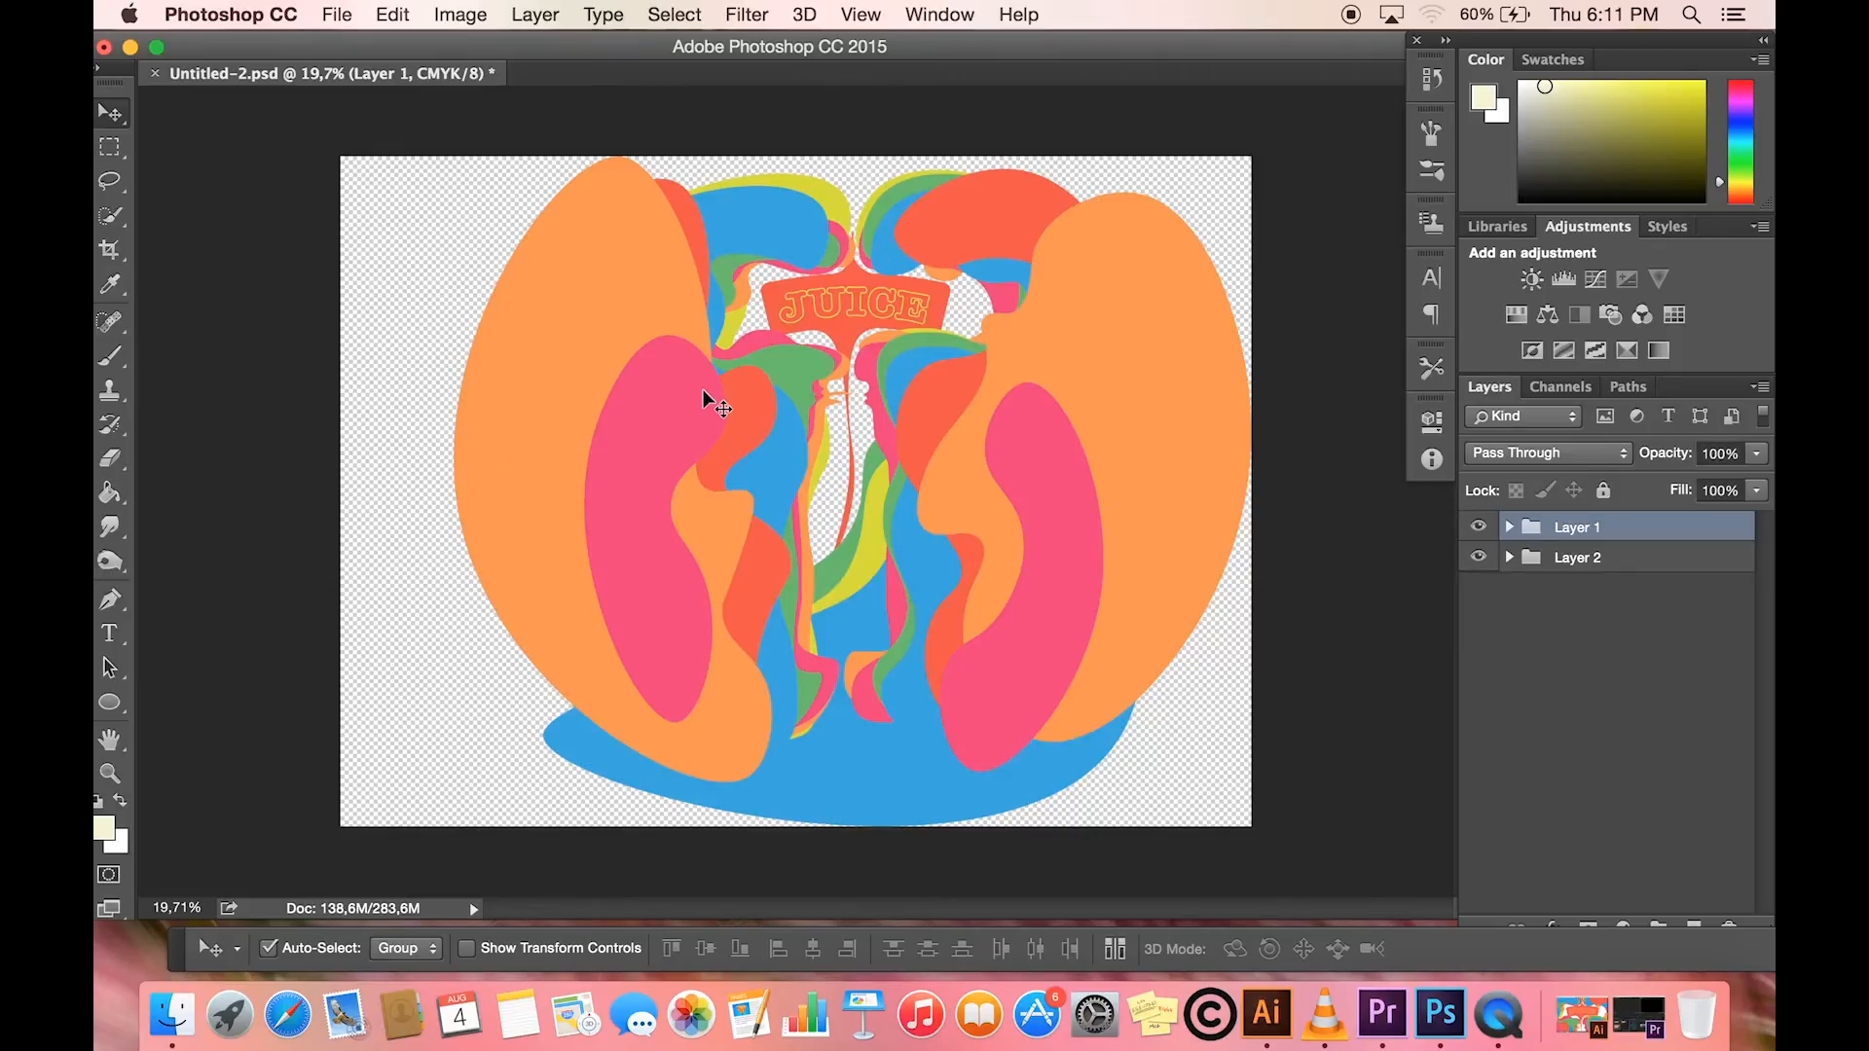
- In Photoshop, examine the contents of the Layer 1 and Layer 2 groups in Untitled-2.psd
{"action": "left_click", "coordinate": [1509, 526]}
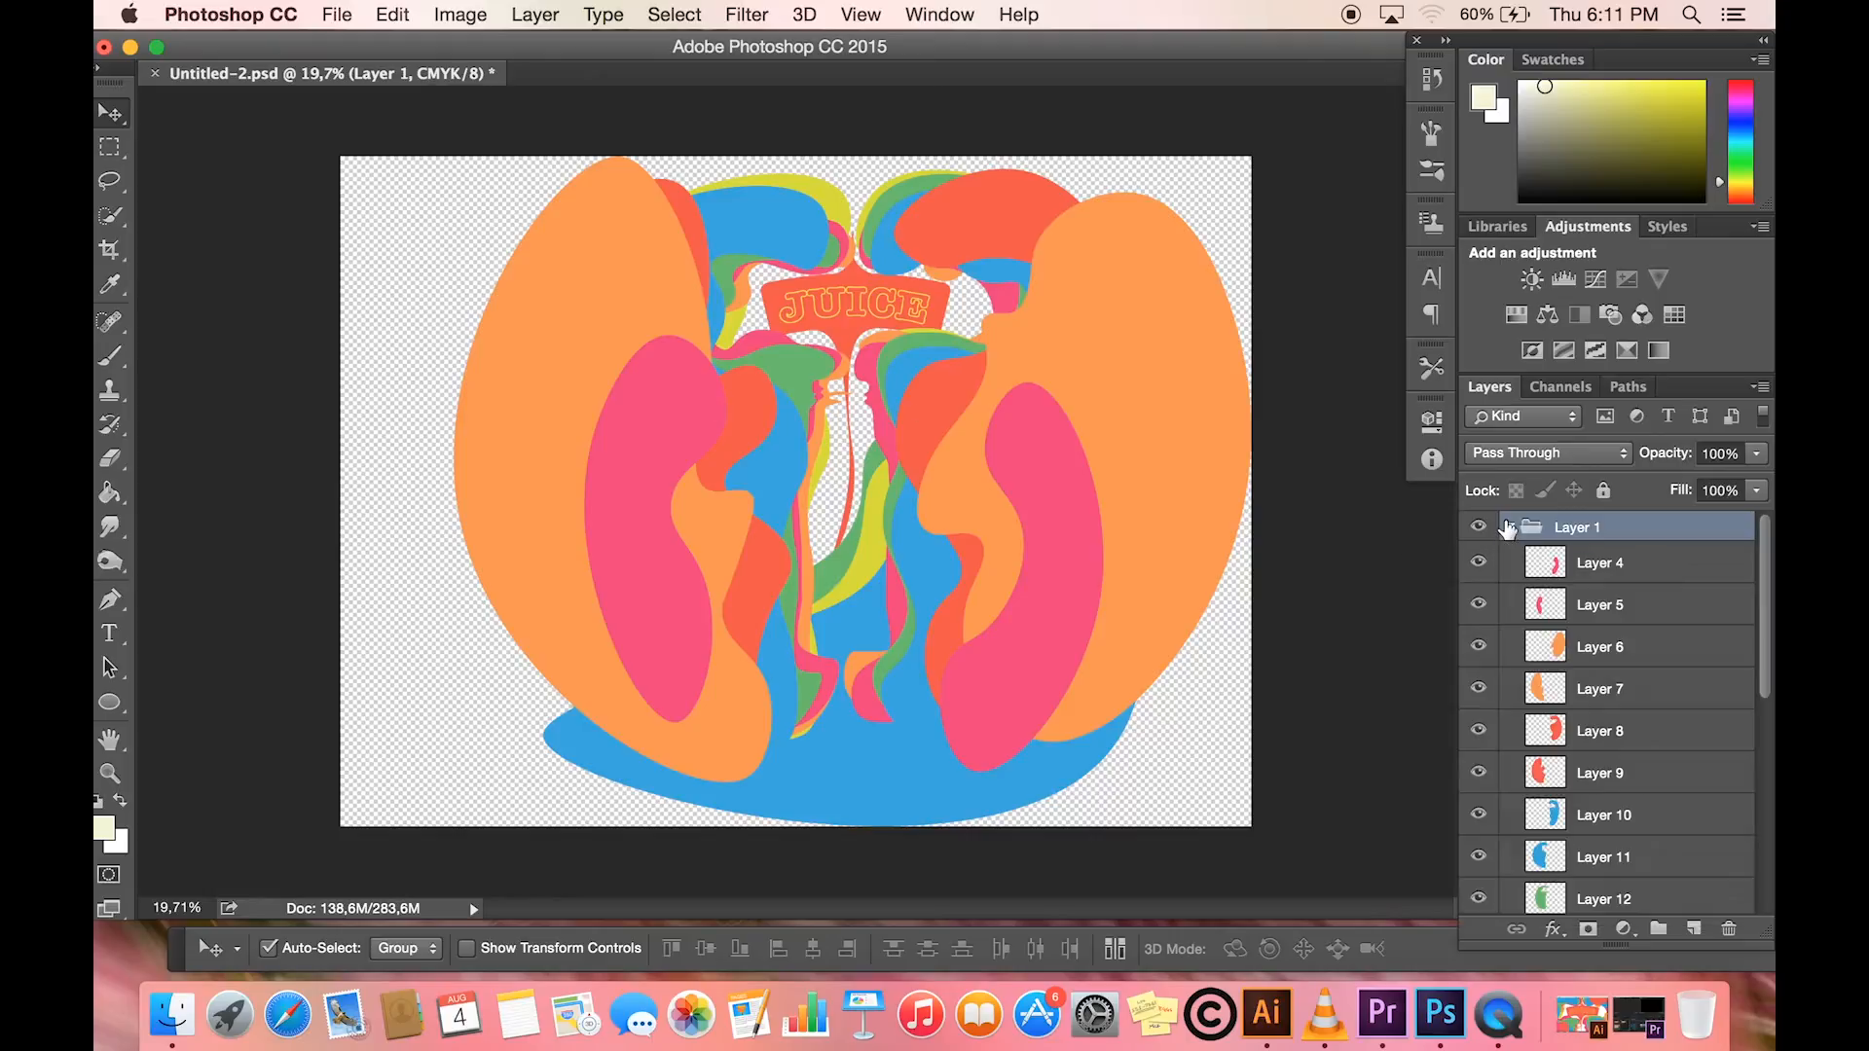
{"action": "left_click", "coordinate": [1509, 526]}
{"action": "left_click", "coordinate": [1509, 558]}
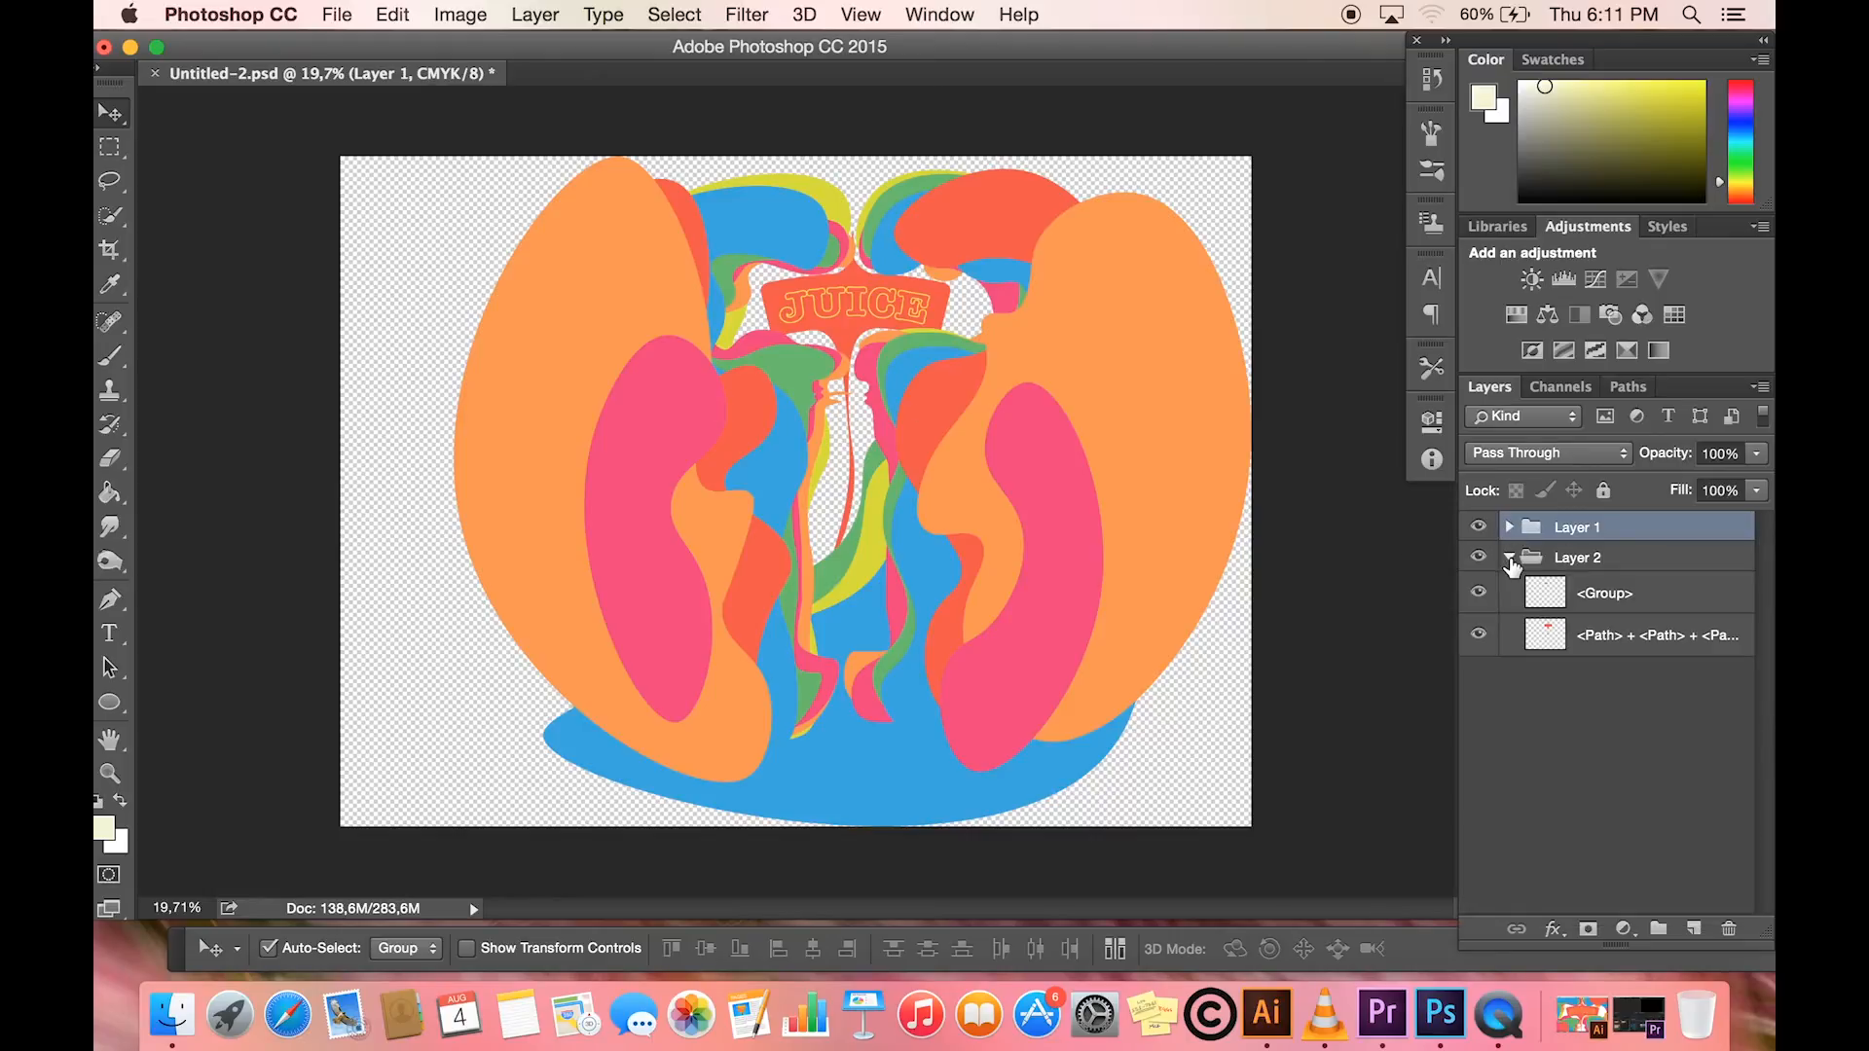
{"action": "left_click", "coordinate": [1510, 558]}
{"action": "left_click", "coordinate": [1509, 527]}
{"action": "left_click", "coordinate": [1509, 527]}
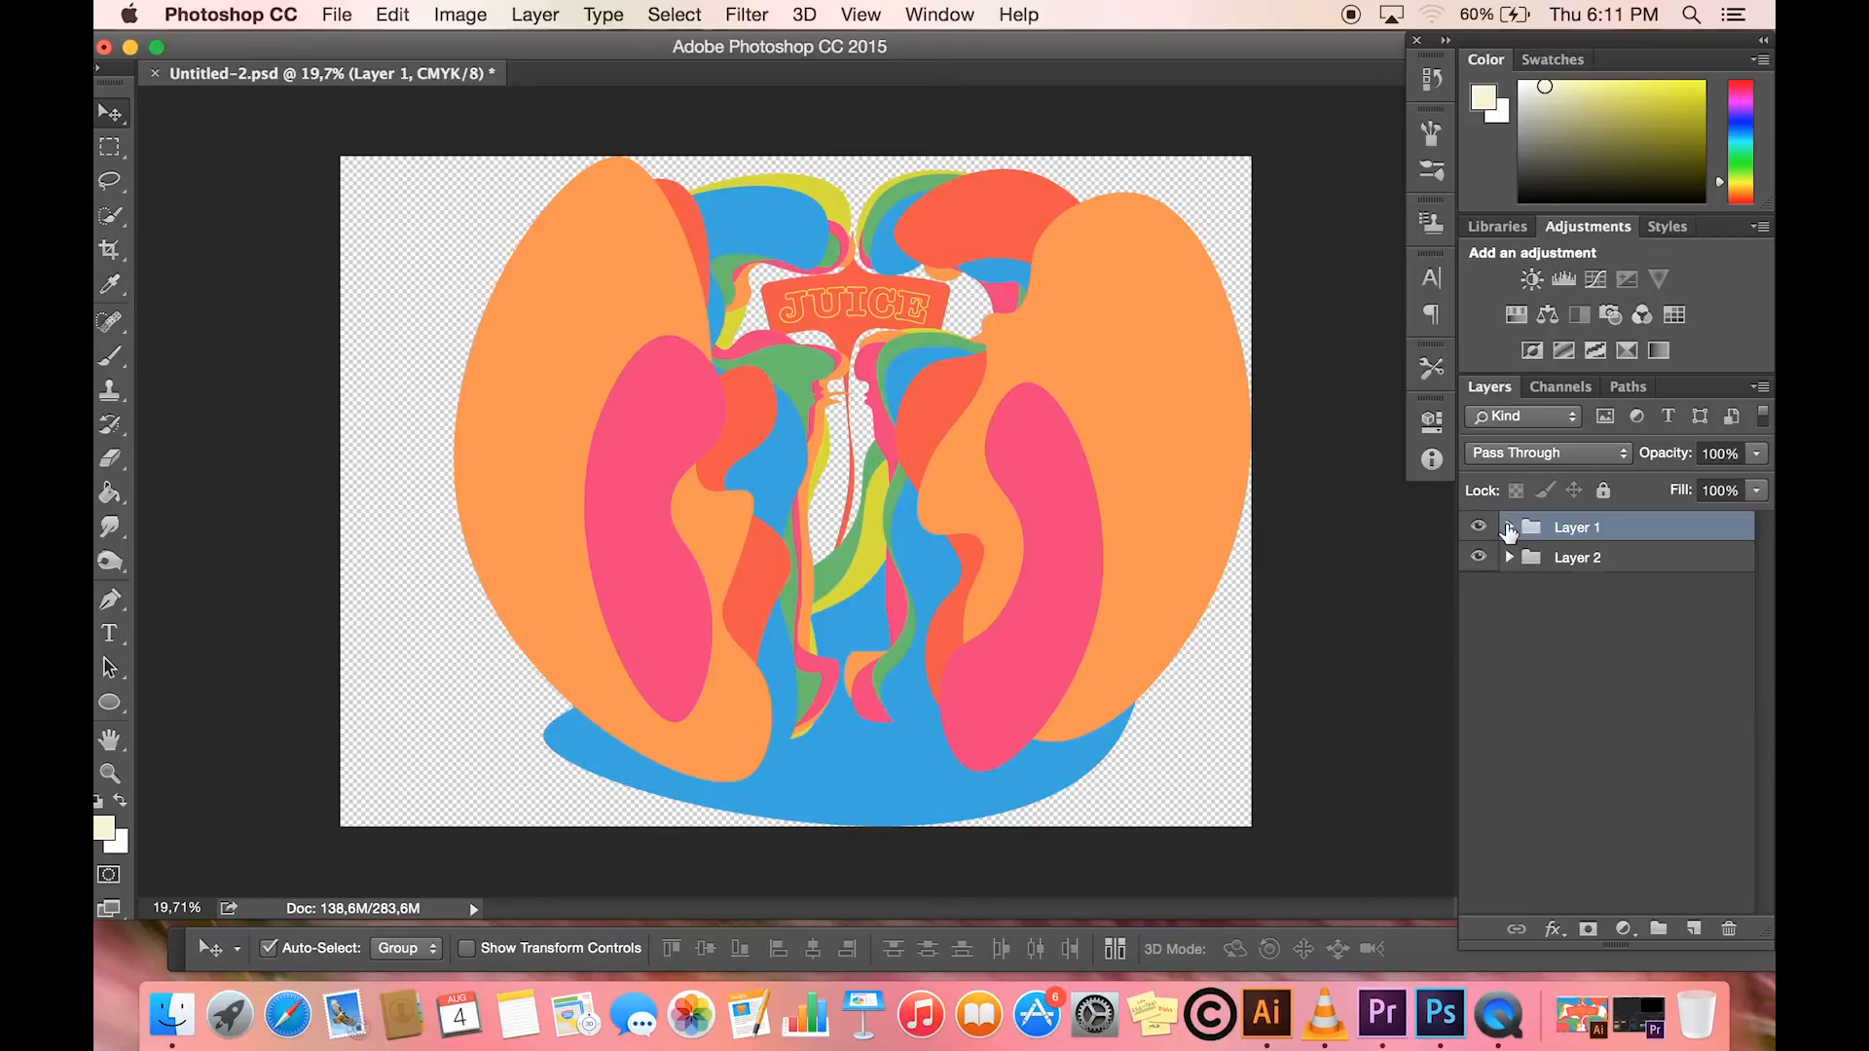
- Create an A4 International Paper document at 300 pixels/inch in CMYK and fill its background with the cream foreground colour
{"action": "left_click", "coordinate": [338, 17]}
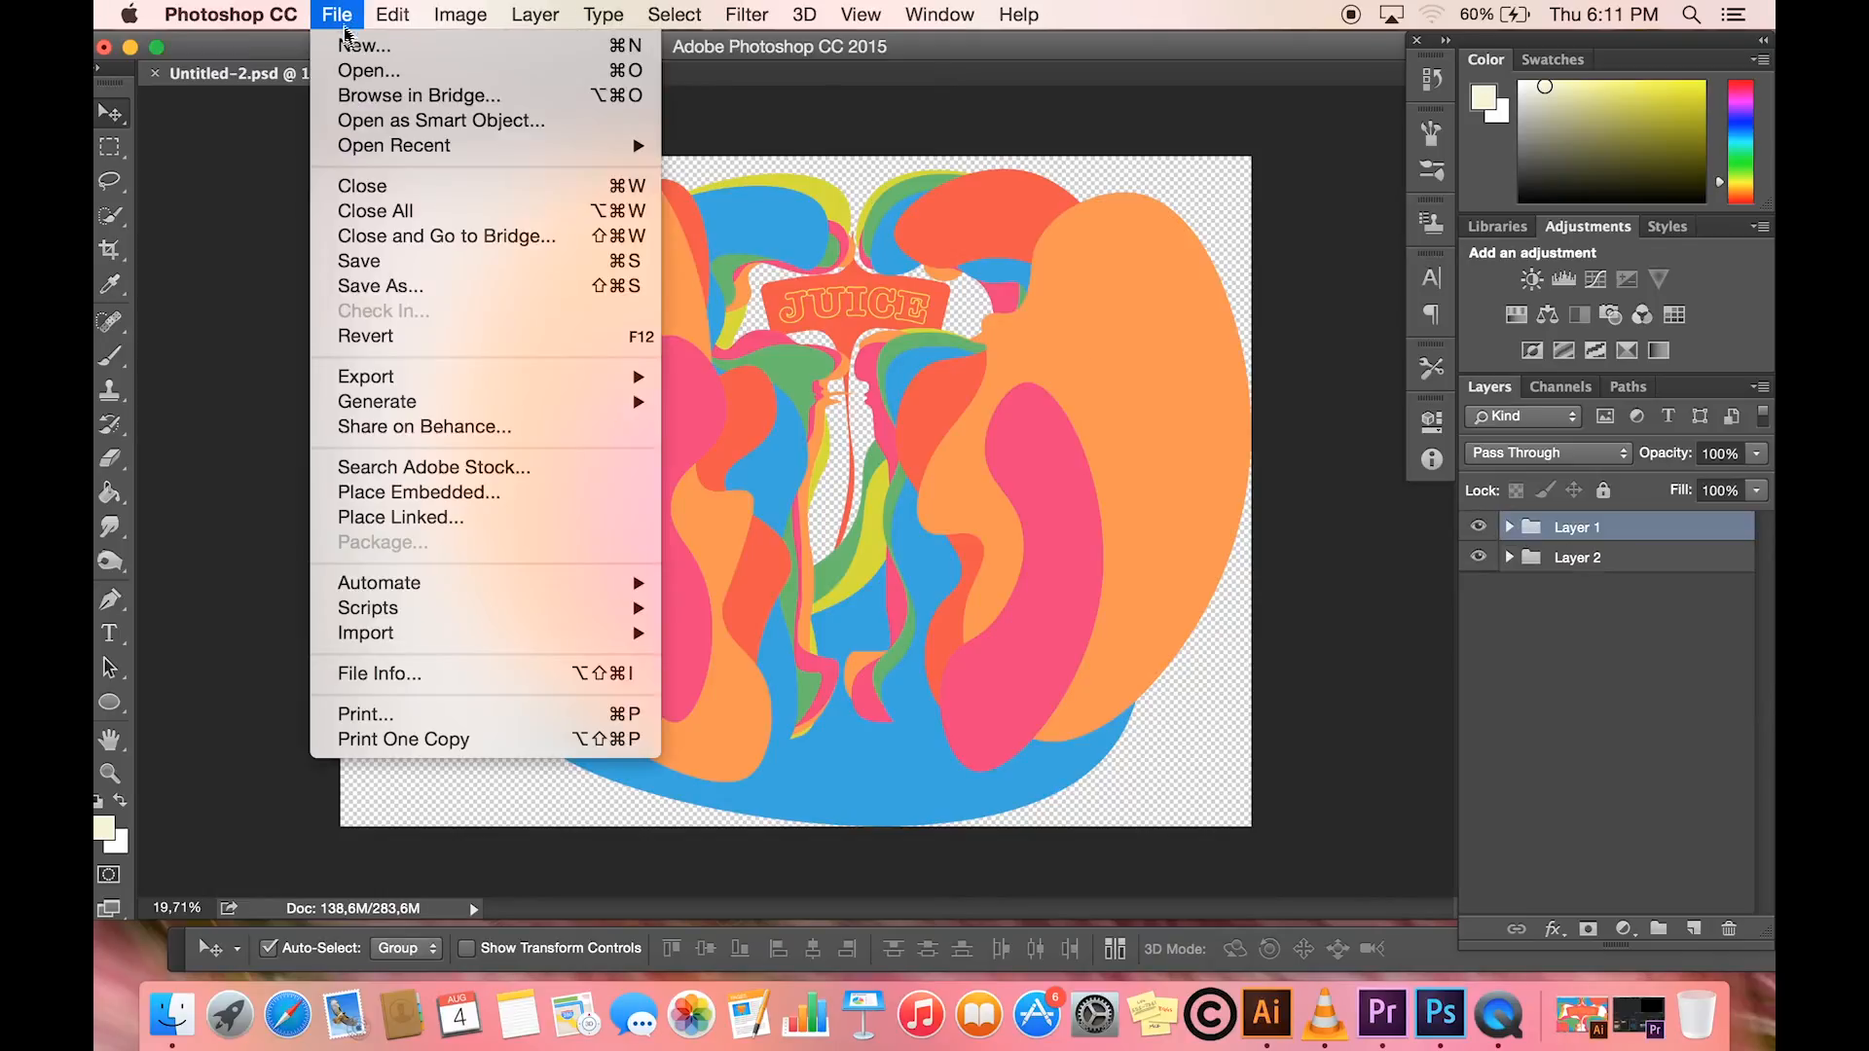
{"action": "left_click", "coordinate": [346, 43]}
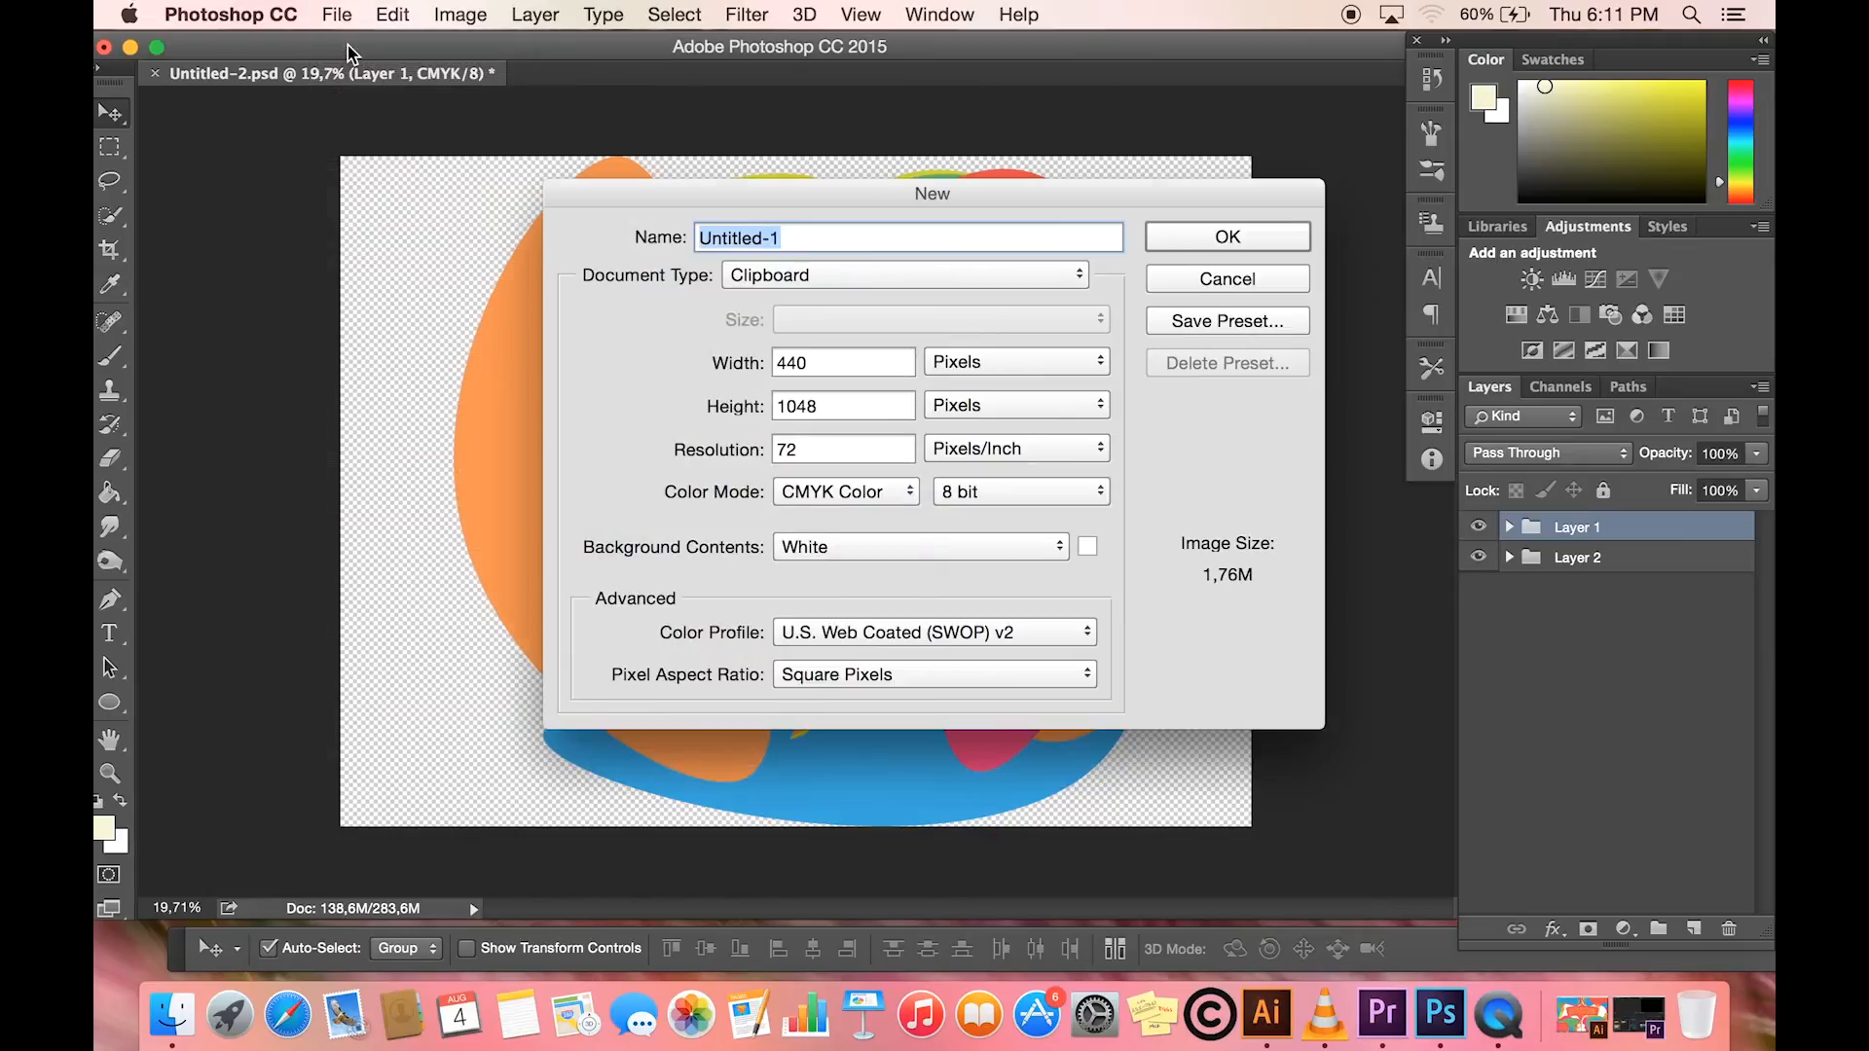
{"action": "left_click", "coordinate": [887, 282]}
{"action": "left_click", "coordinate": [837, 399]}
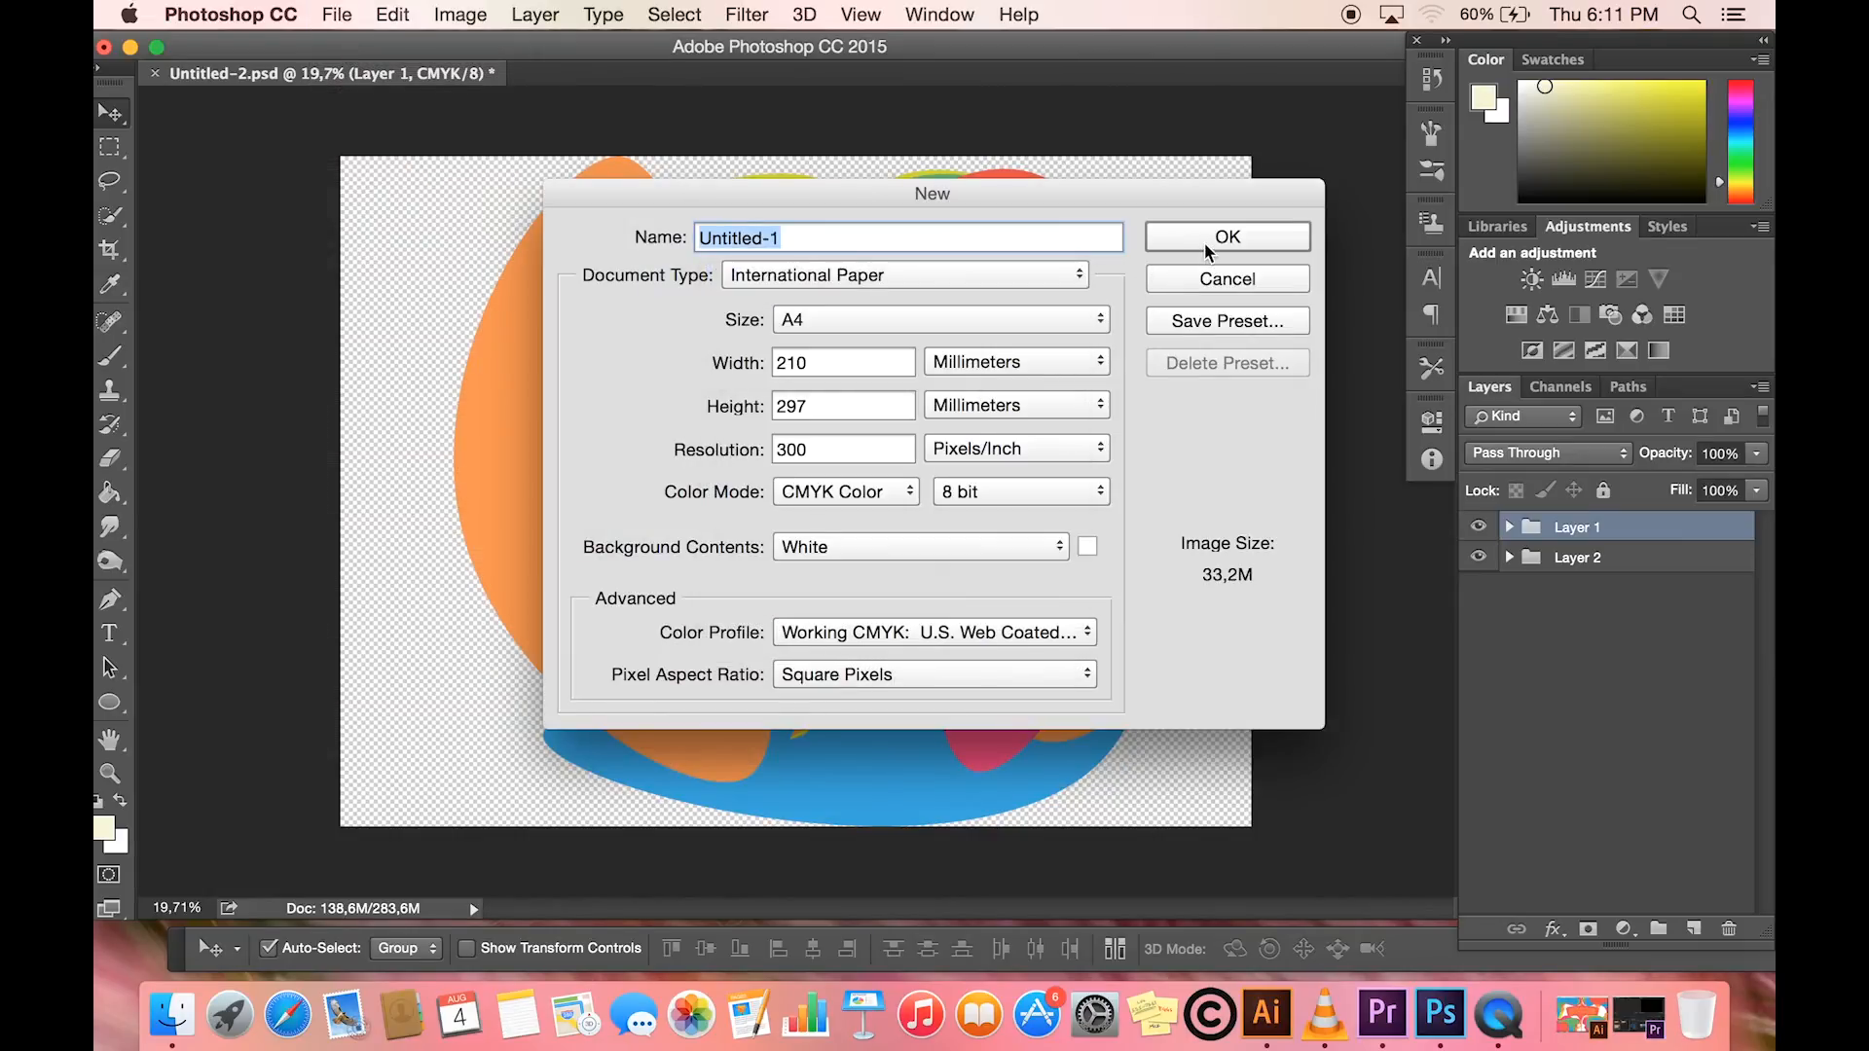
{"action": "left_click", "coordinate": [1206, 247]}
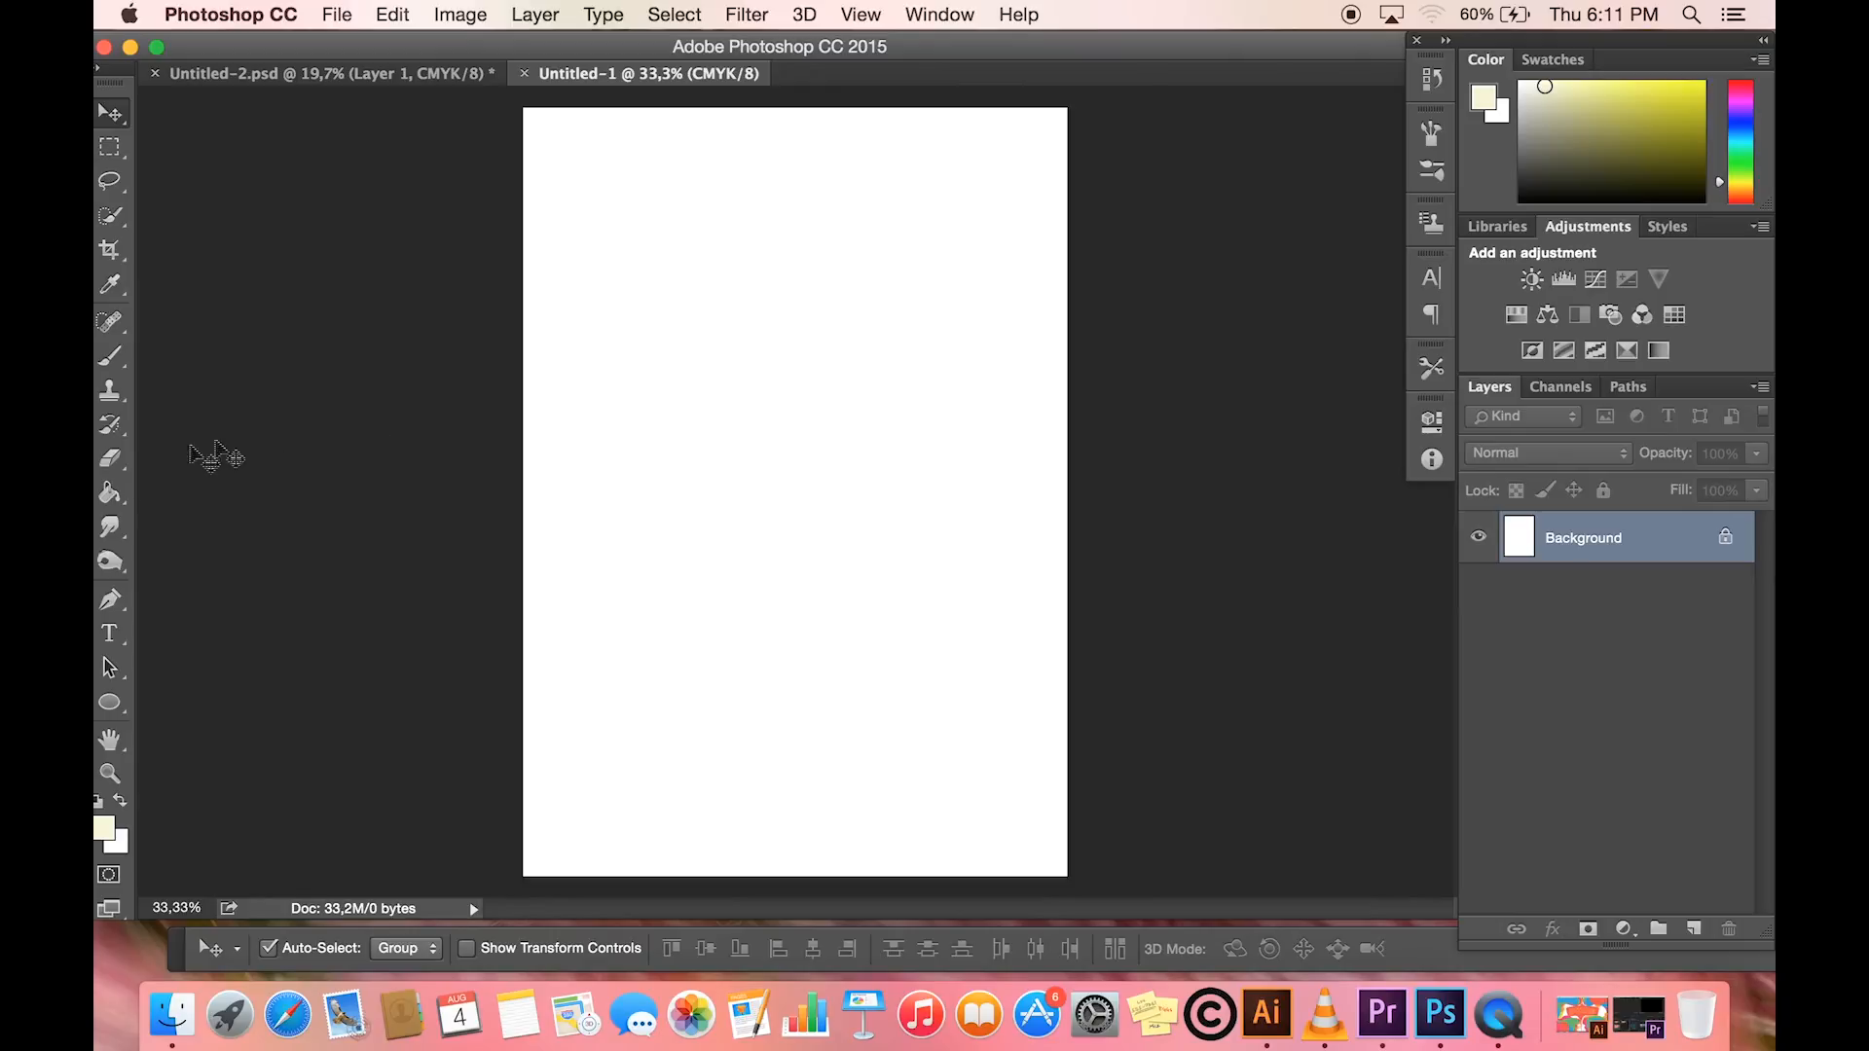
{"action": "left_click", "coordinate": [110, 491]}
{"action": "left_click", "coordinate": [760, 495]}
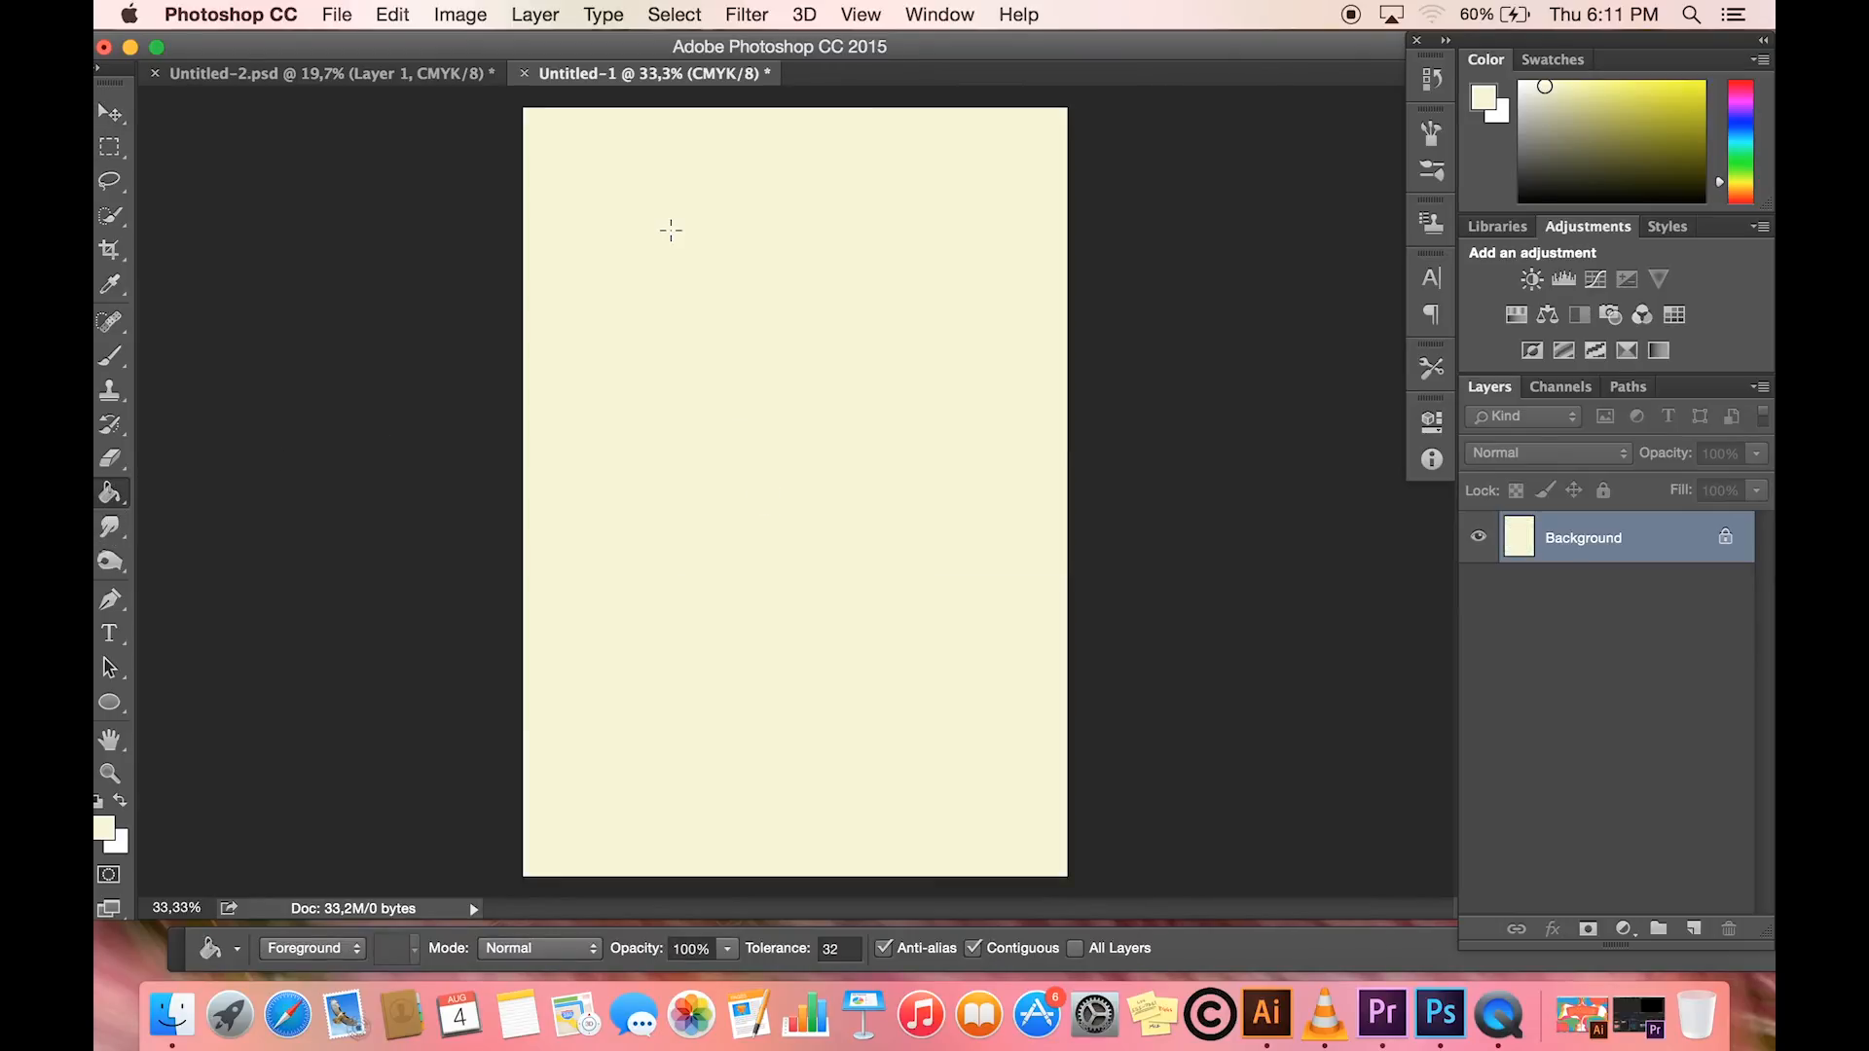
- Copy the Layer 1 and Layer 2 groups from Untitled-2.psd into the cream A4 document and reposition them on the page
{"action": "left_click", "coordinate": [387, 81]}
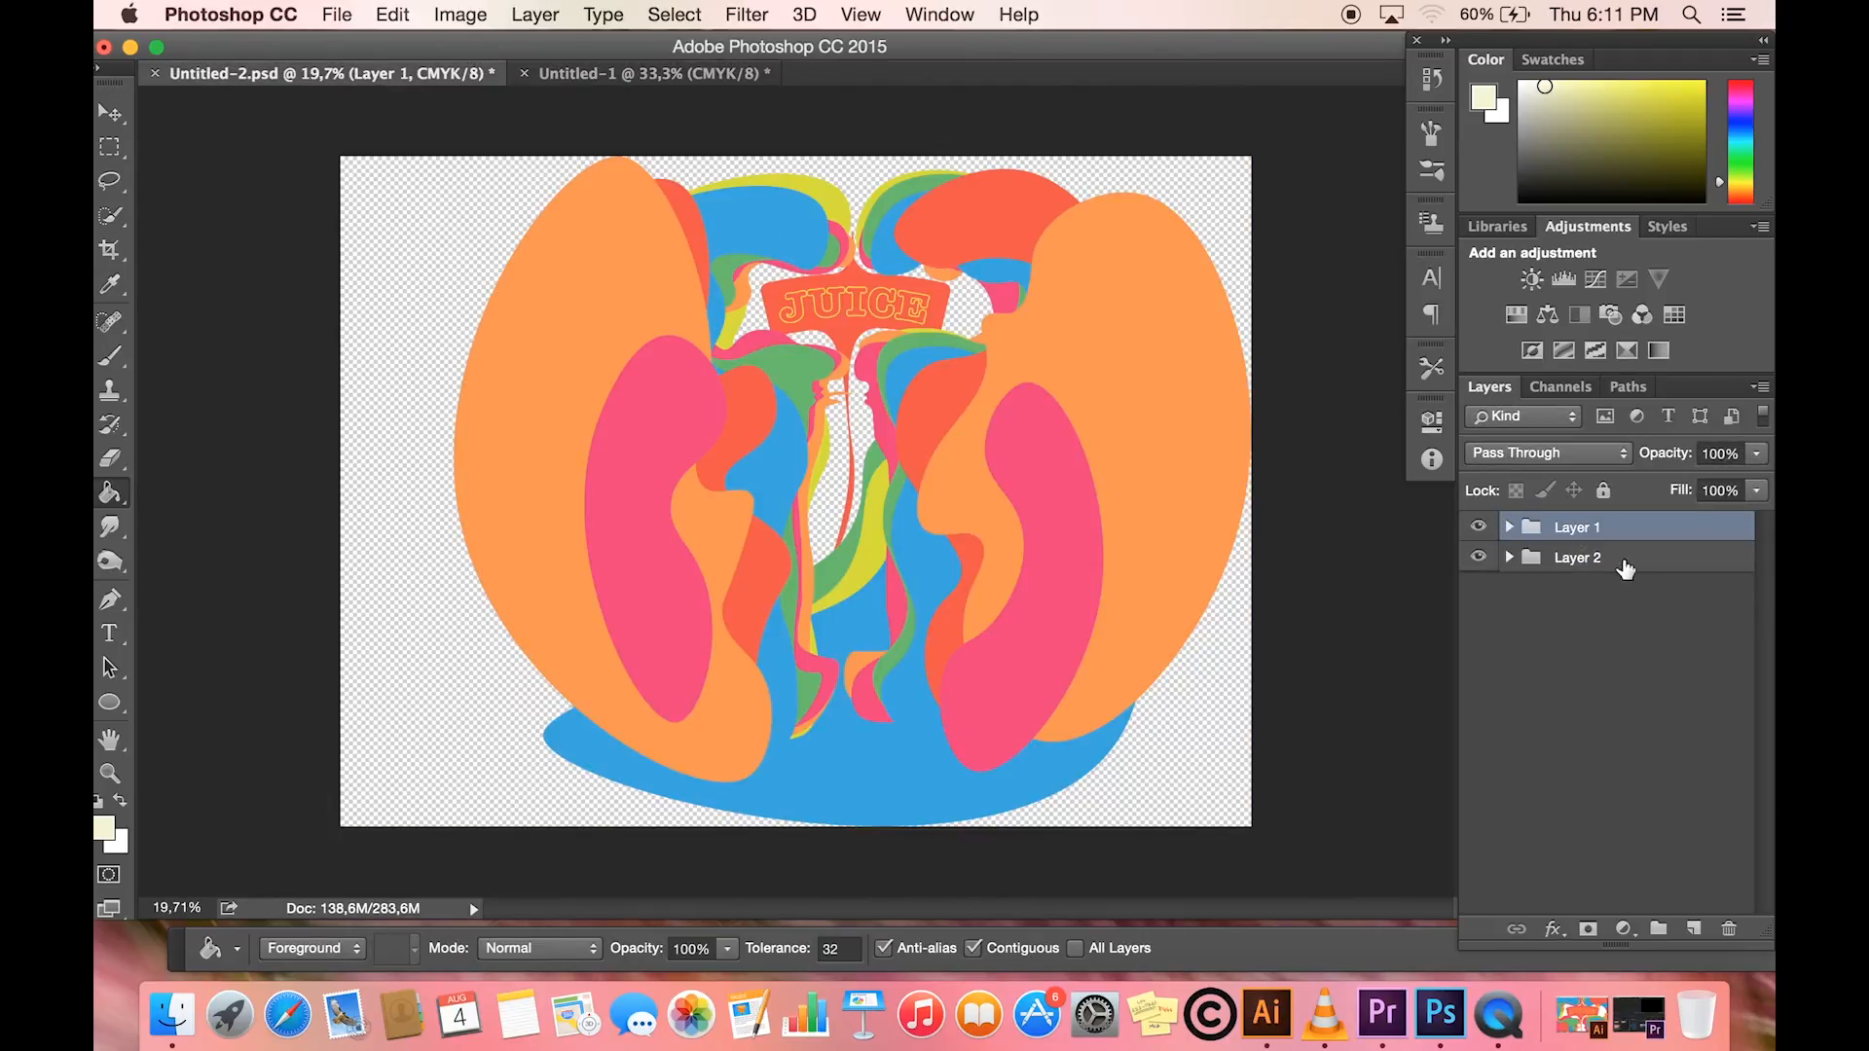
{"action": "left_click", "coordinate": [1624, 568], "text": "shift"}
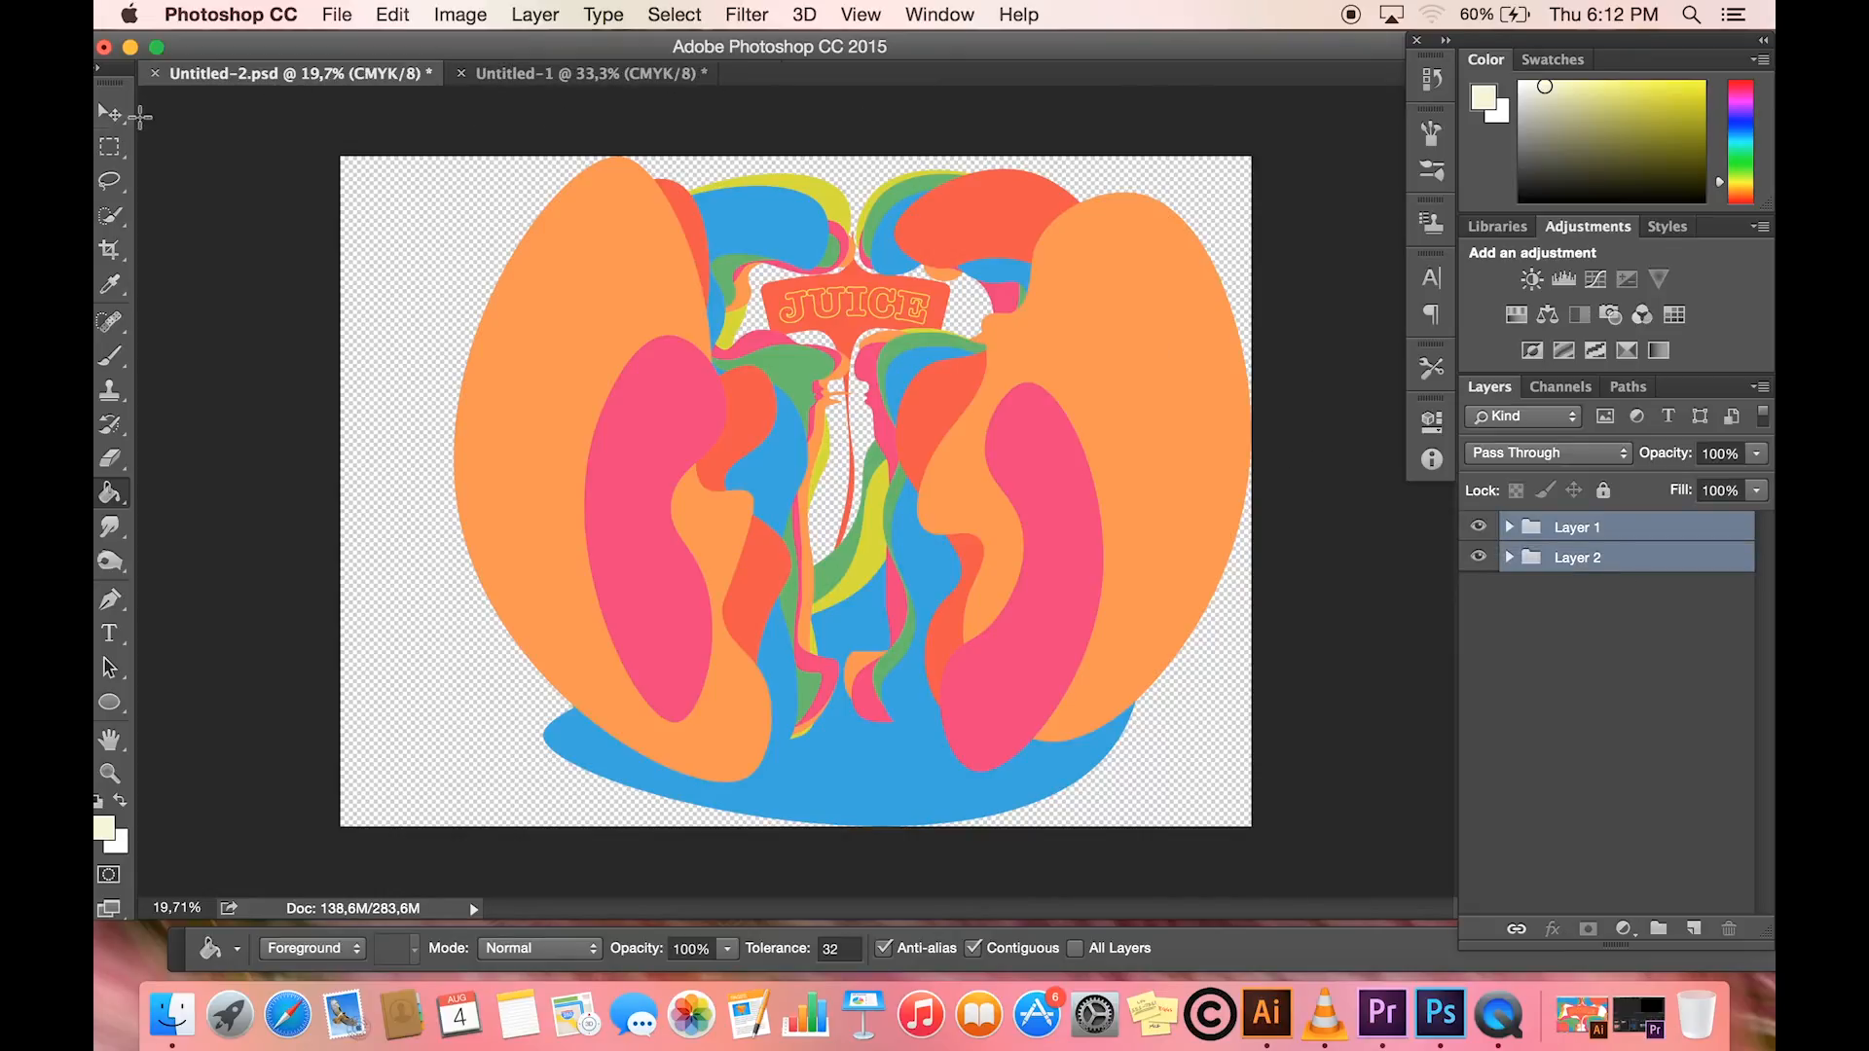
{"action": "left_click", "coordinate": [111, 116]}
{"action": "left_click_drag", "start_coordinate": [293, 80], "coordinate": [319, 367]}
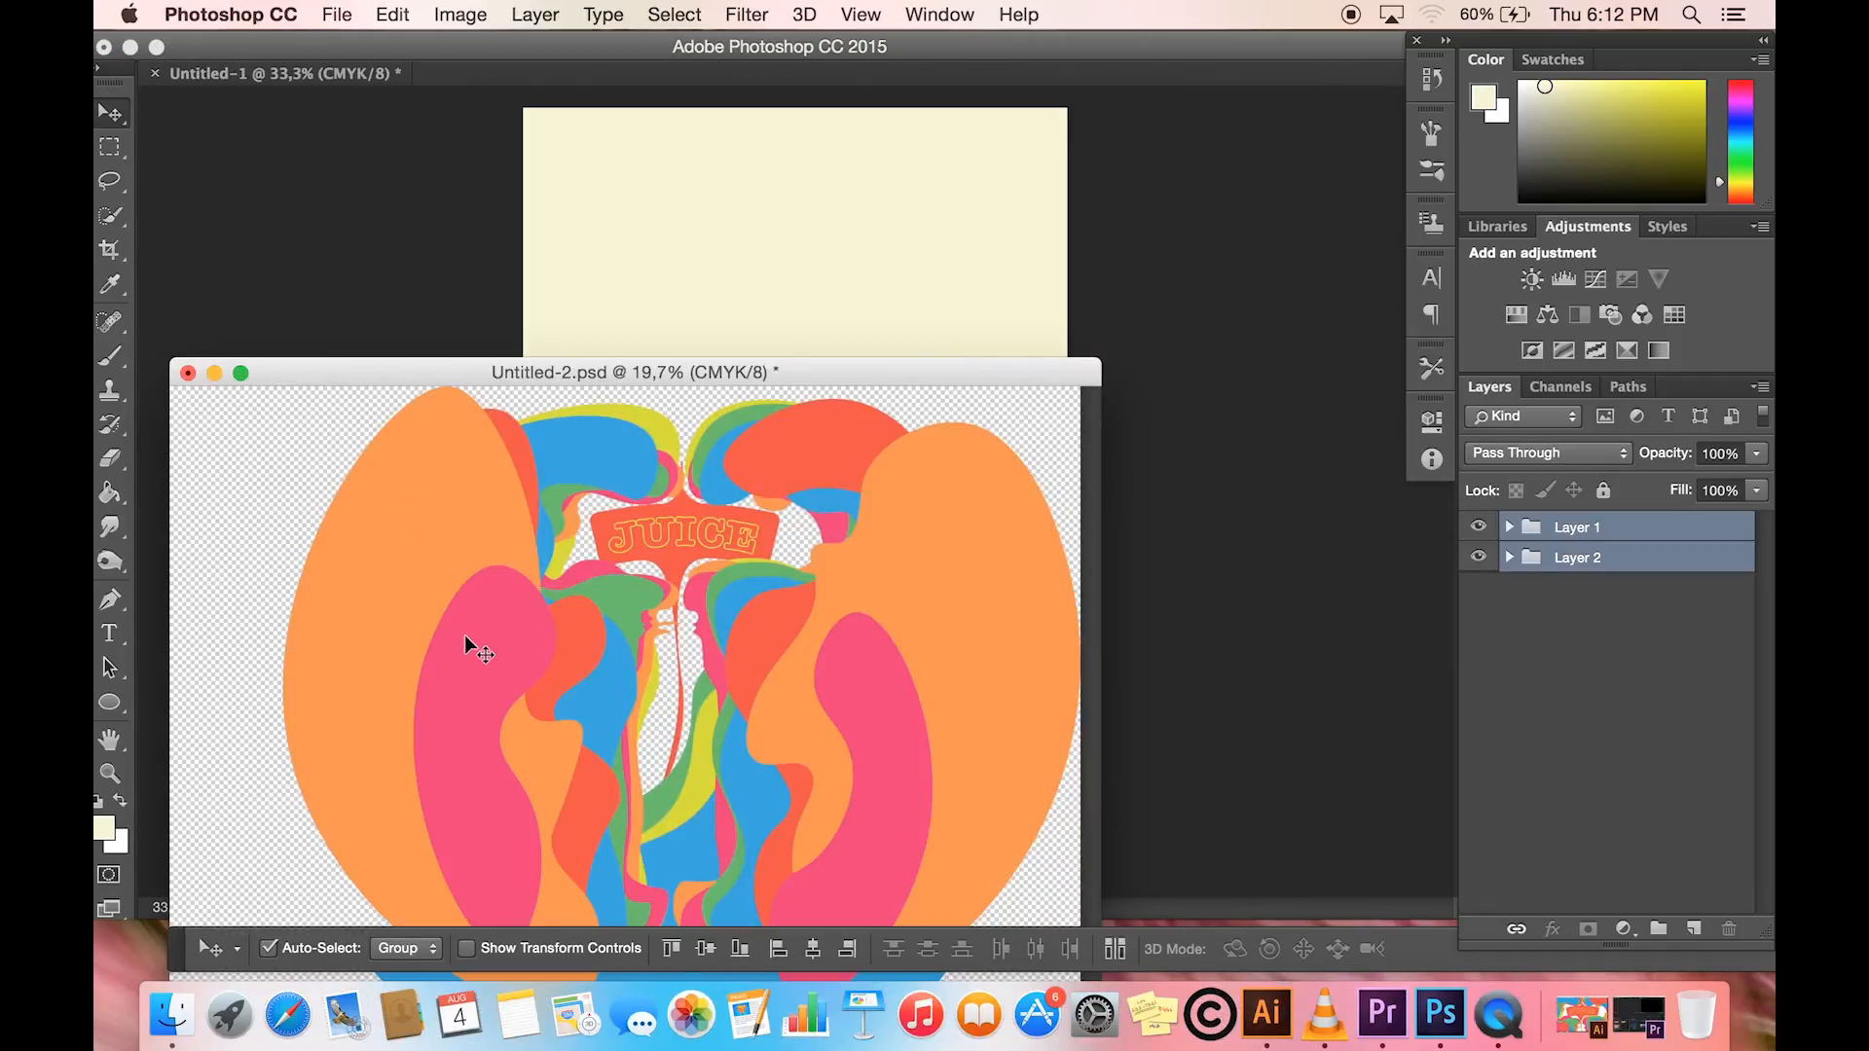
{"action": "left_click_drag", "start_coordinate": [465, 643], "coordinate": [718, 254]}
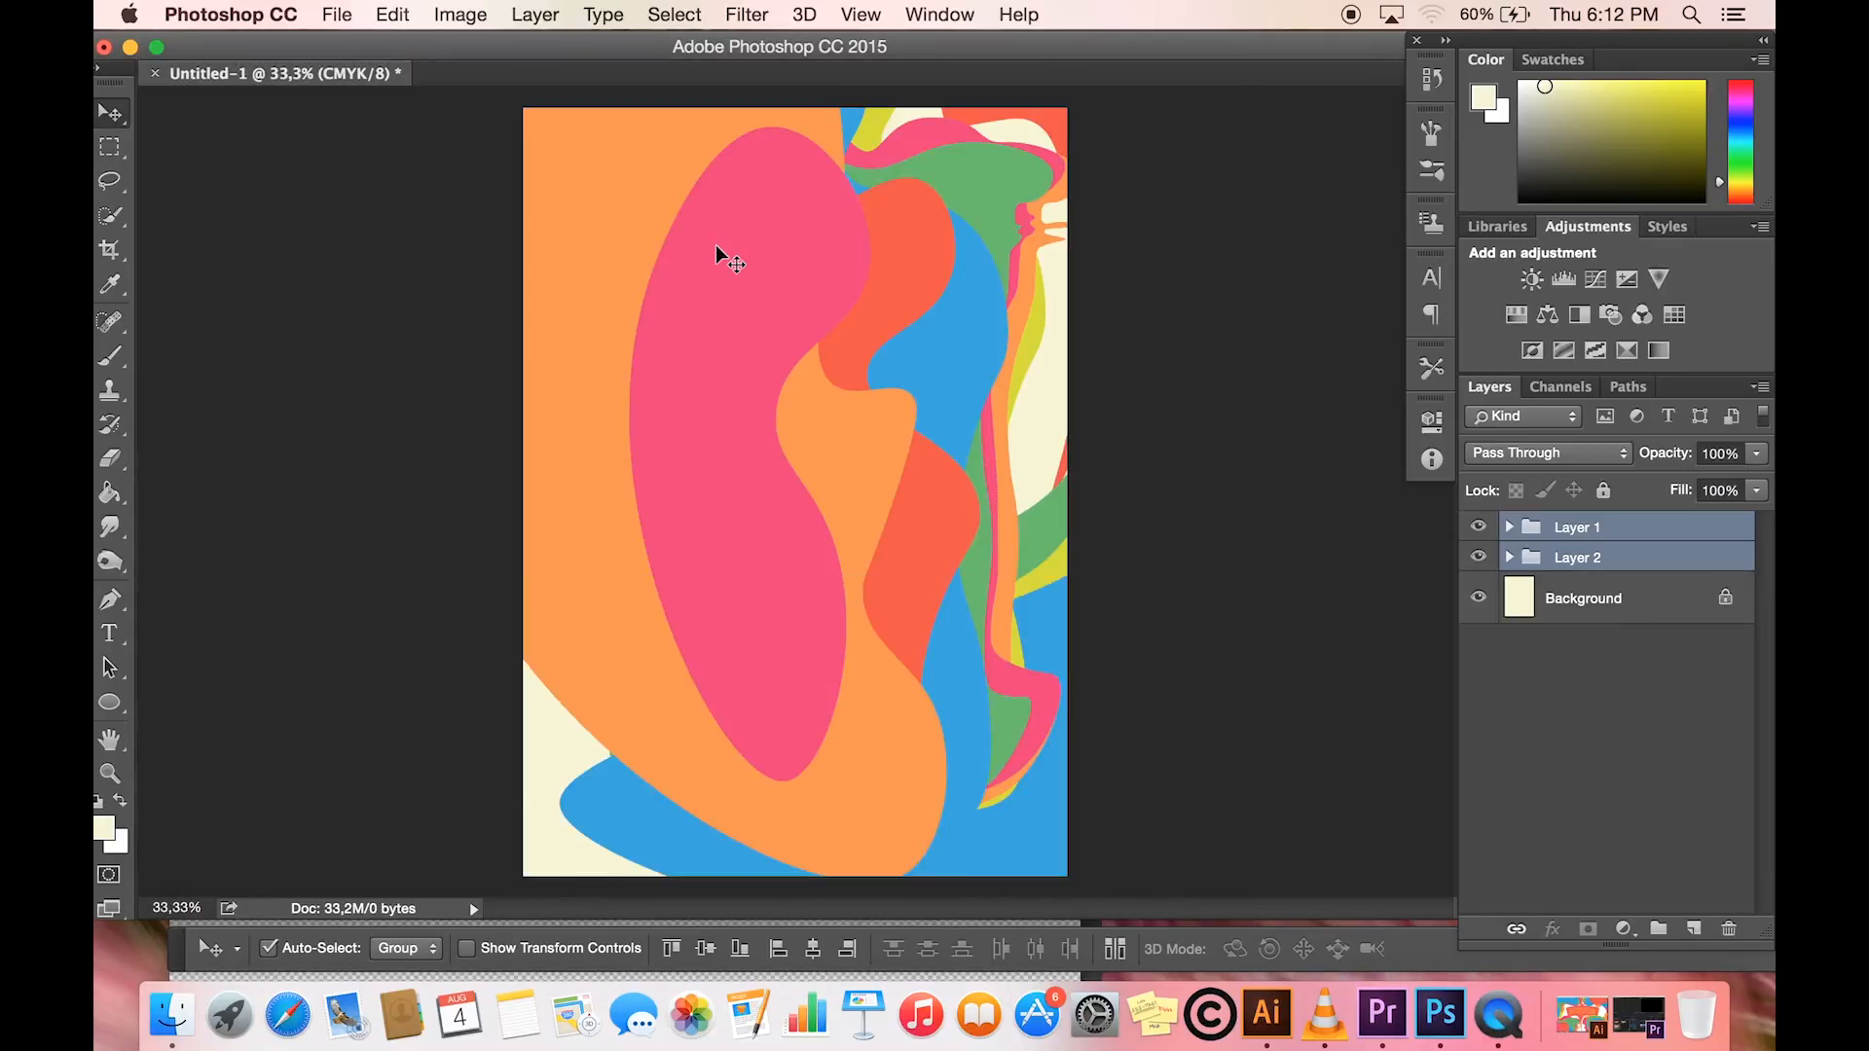
{"action": "left_click_drag", "start_coordinate": [788, 522], "coordinate": [582, 682]}
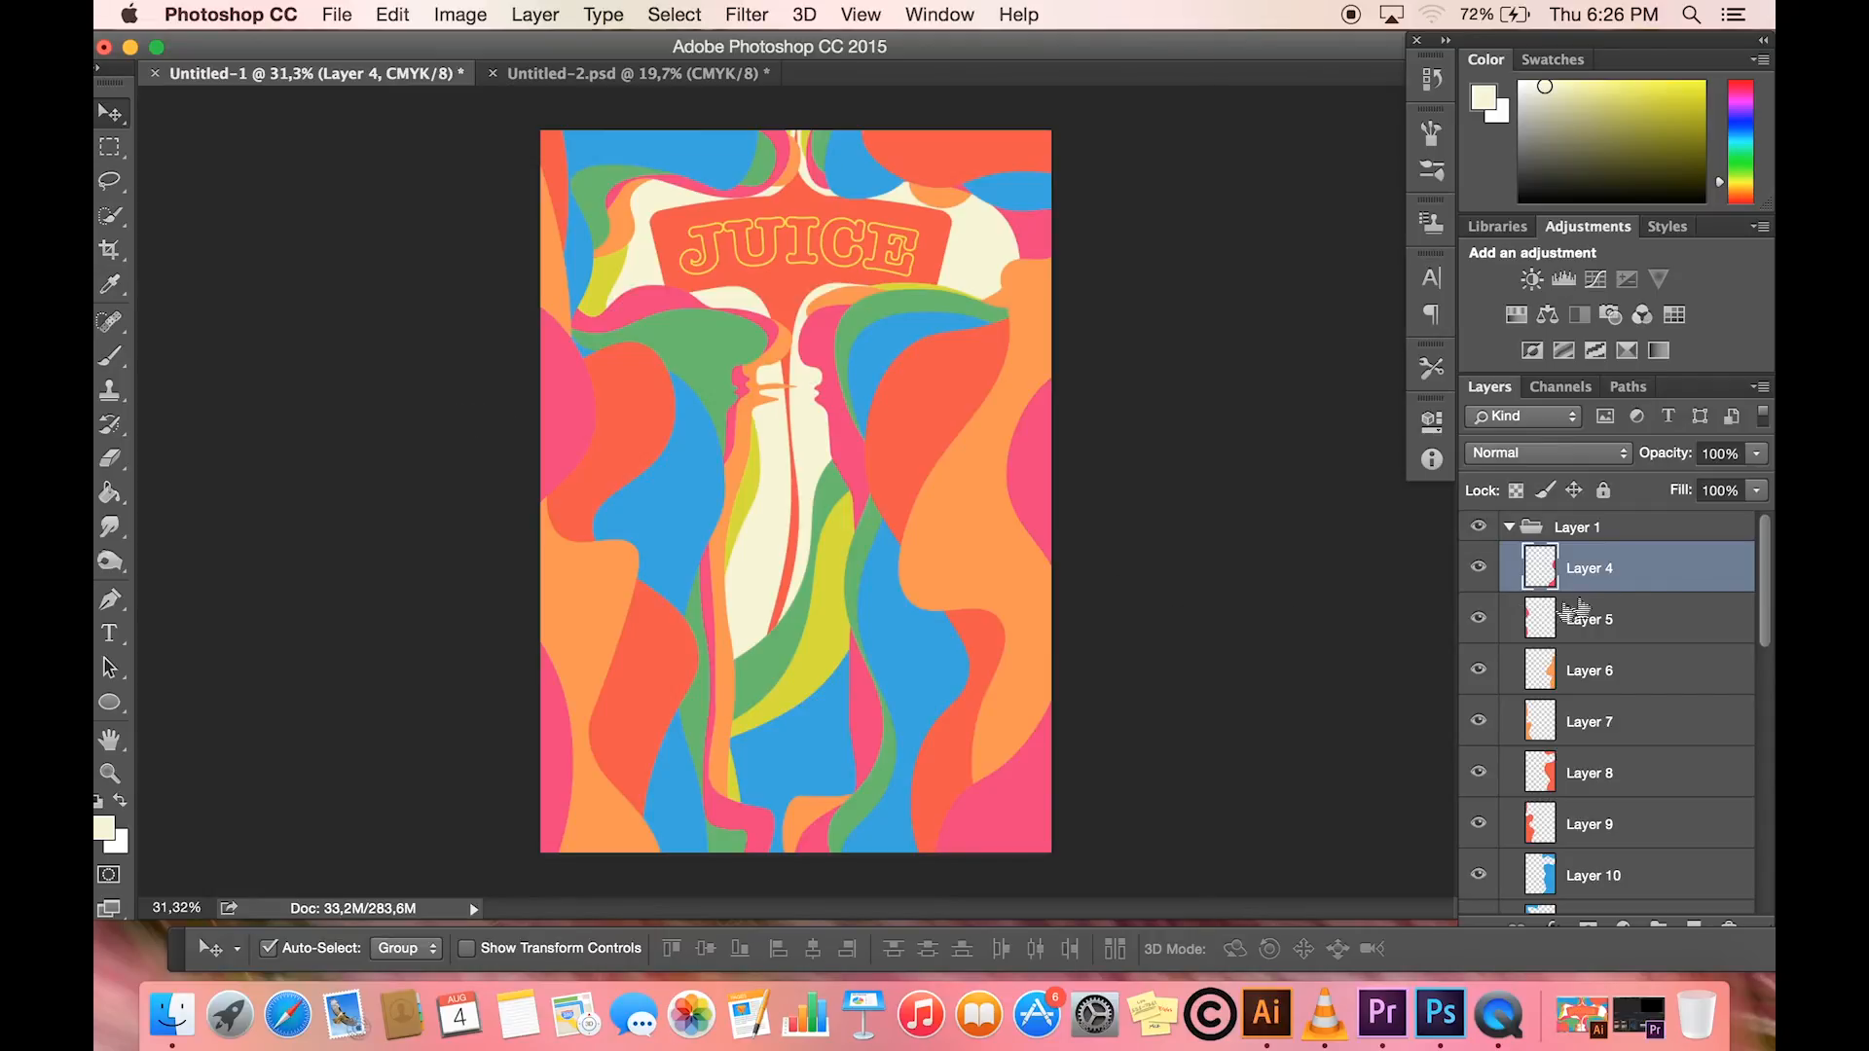
- Add a Drop Shadow to Layer 4 with Multiply mode, 35% opacity, 90° angle, 24 px distance, 30% spread and 49 px size
{"action": "right_click", "coordinate": [1654, 583]}
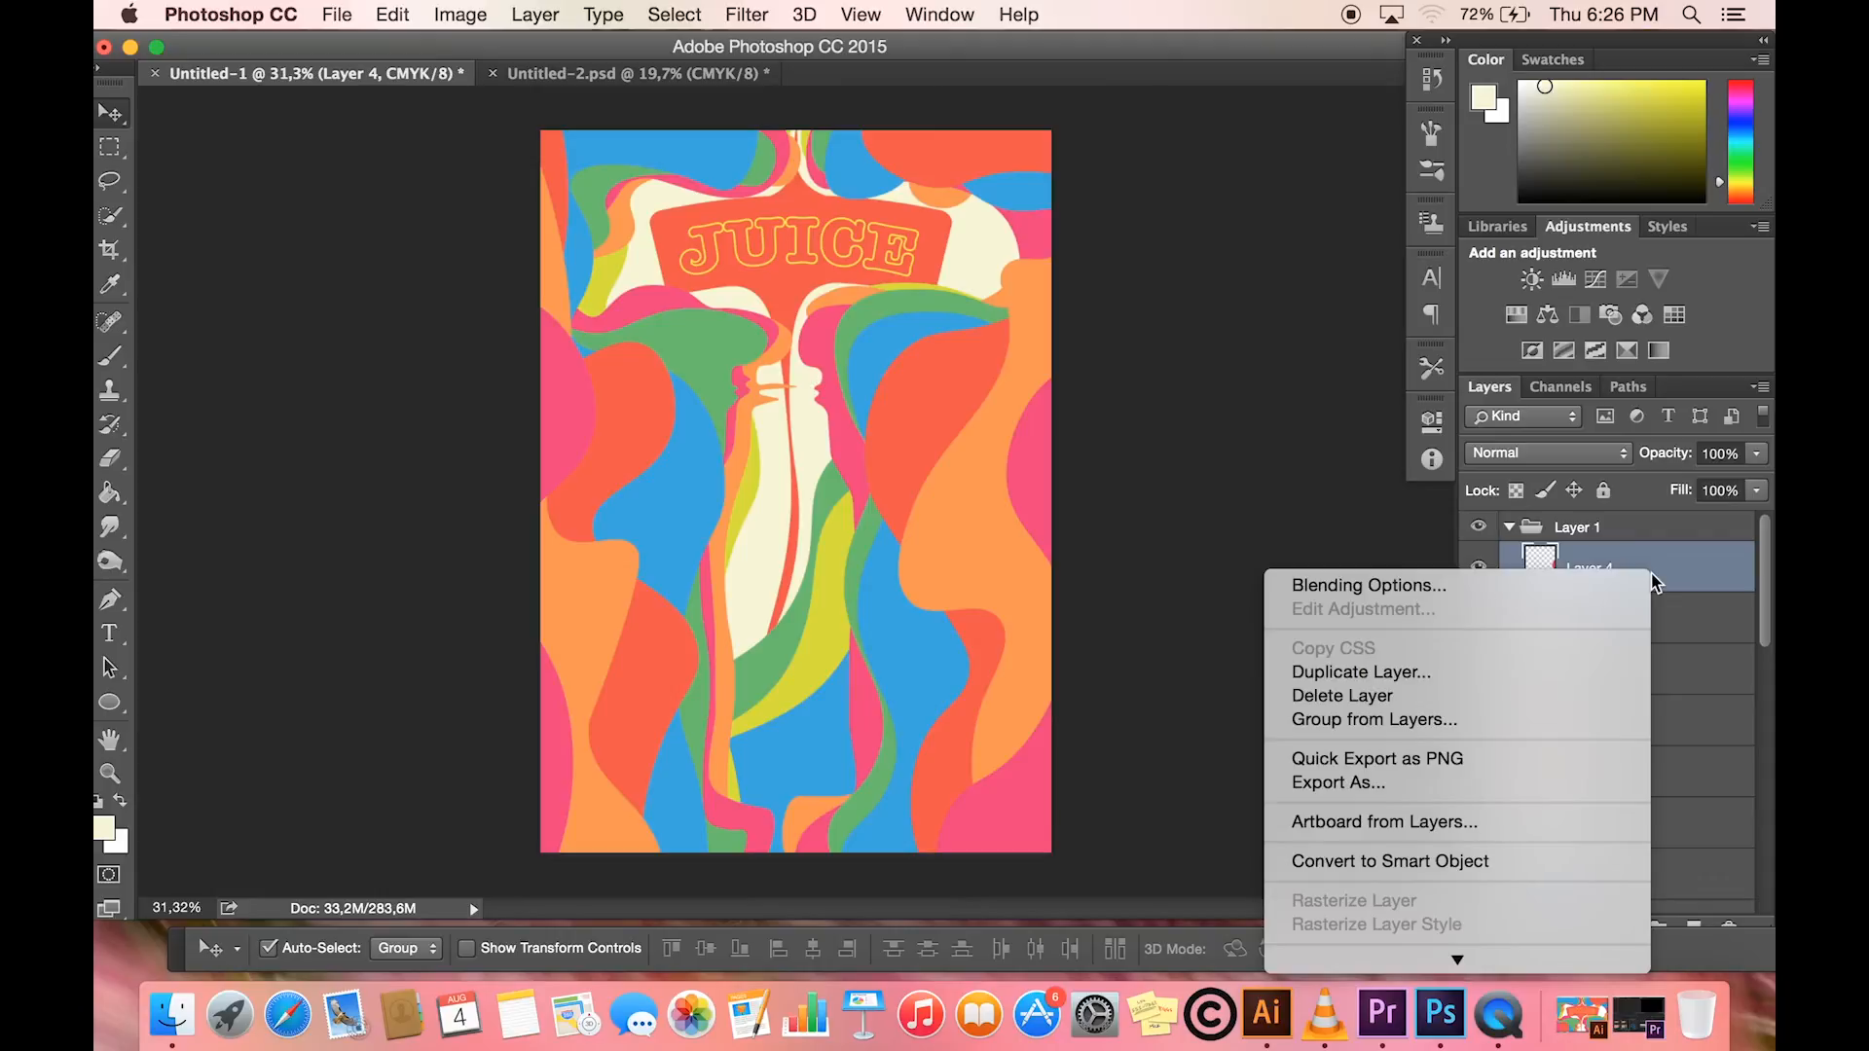
{"action": "left_click", "coordinate": [1426, 587]}
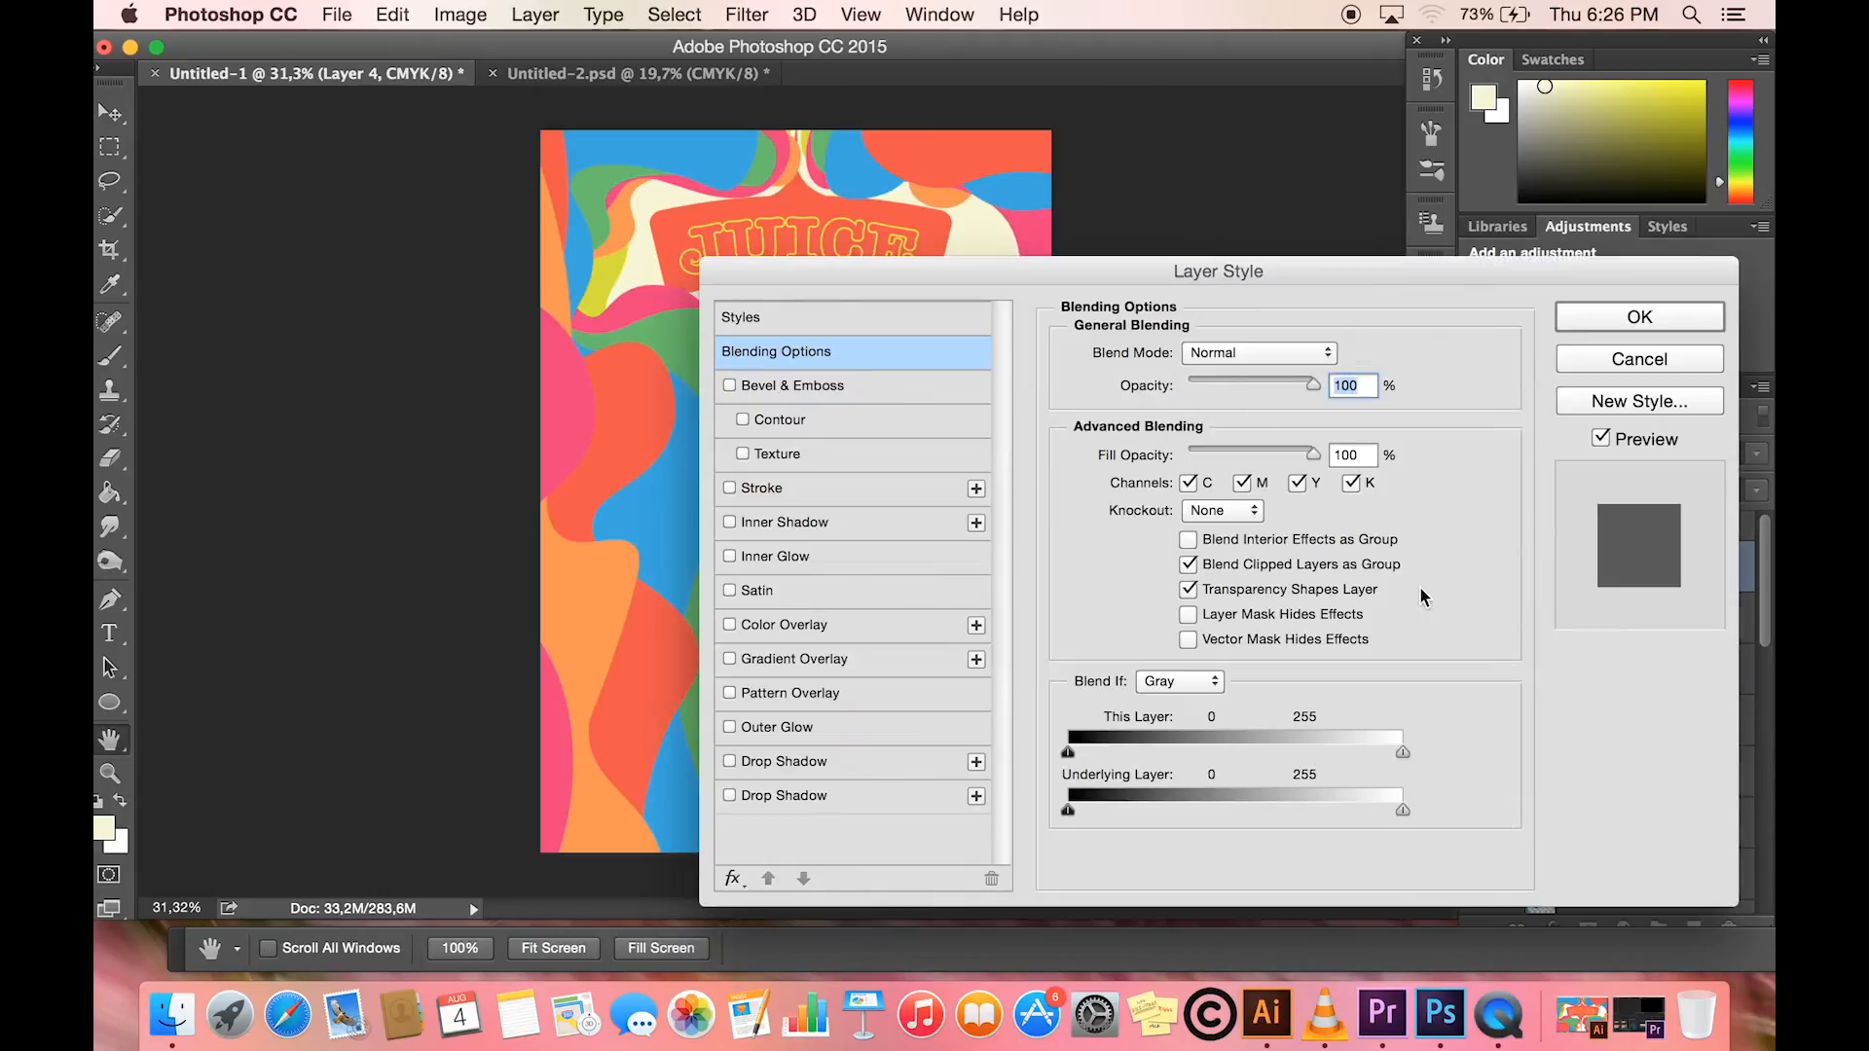
{"action": "left_click_drag", "start_coordinate": [1017, 287], "coordinate": [1189, 186]}
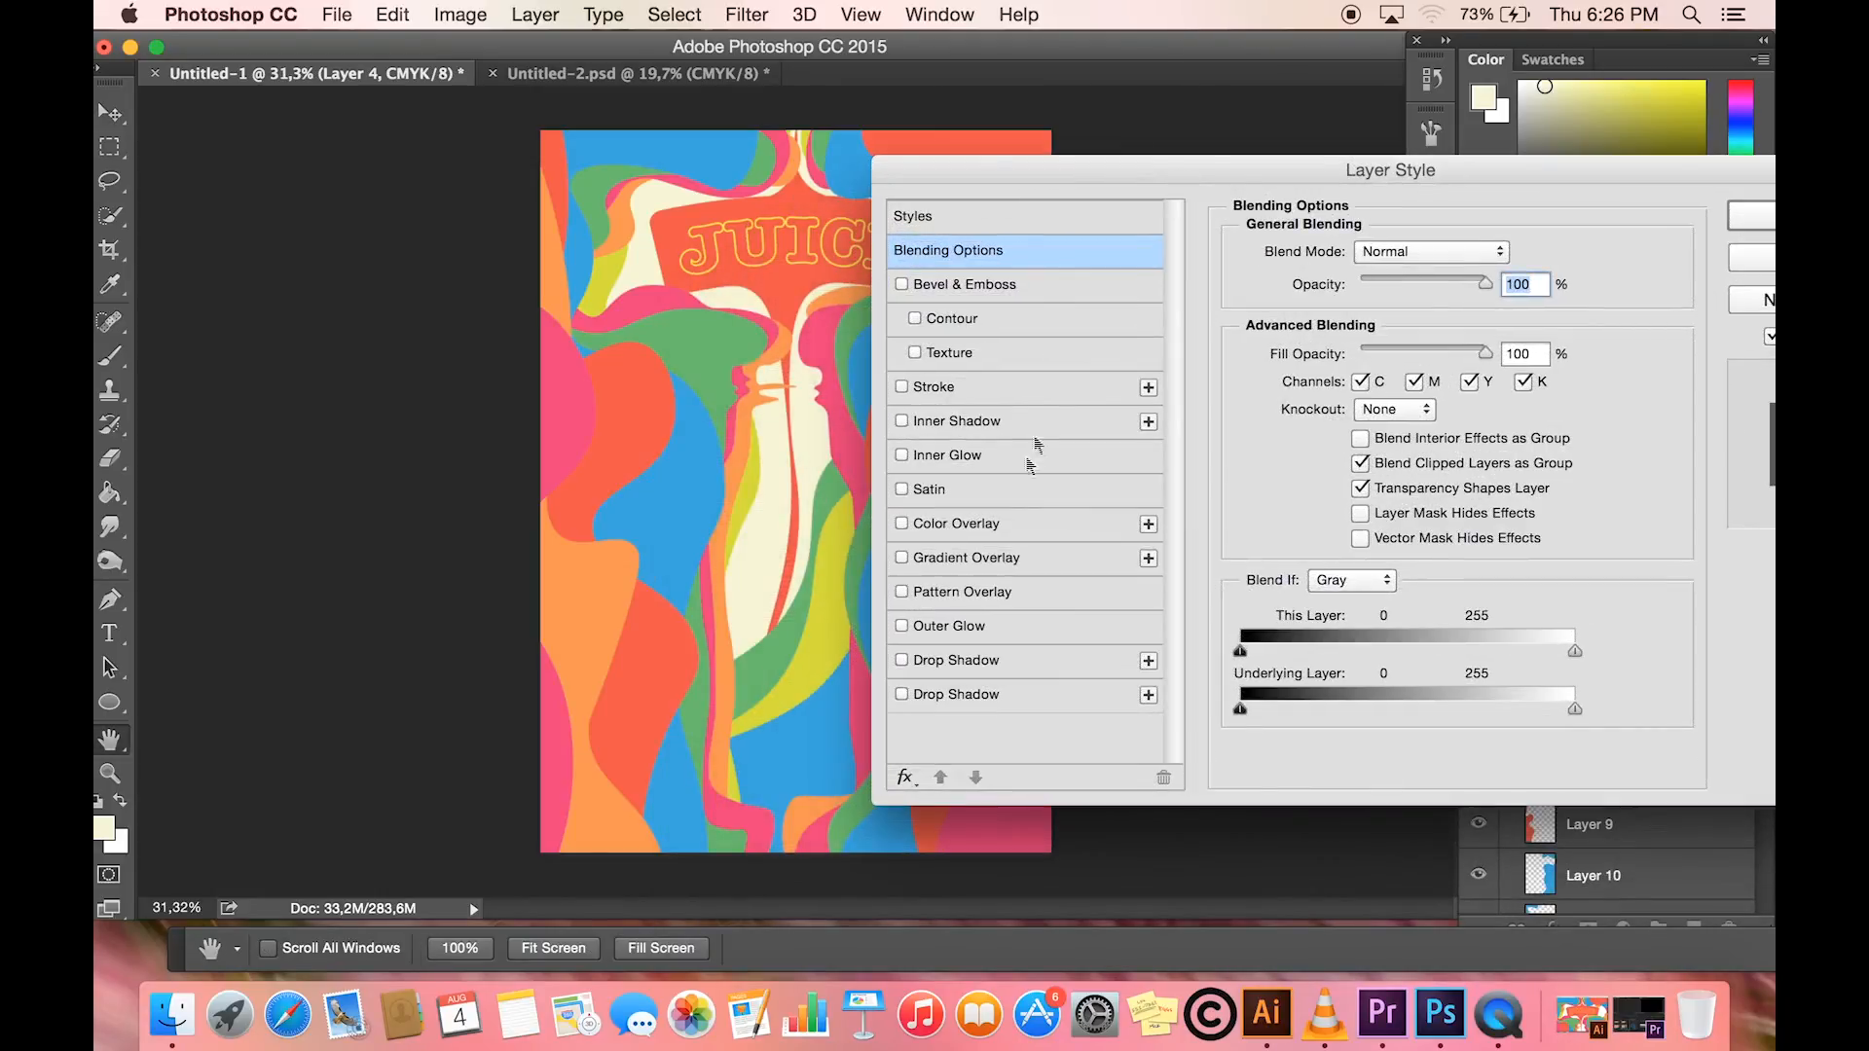
{"action": "left_click", "coordinate": [902, 660]}
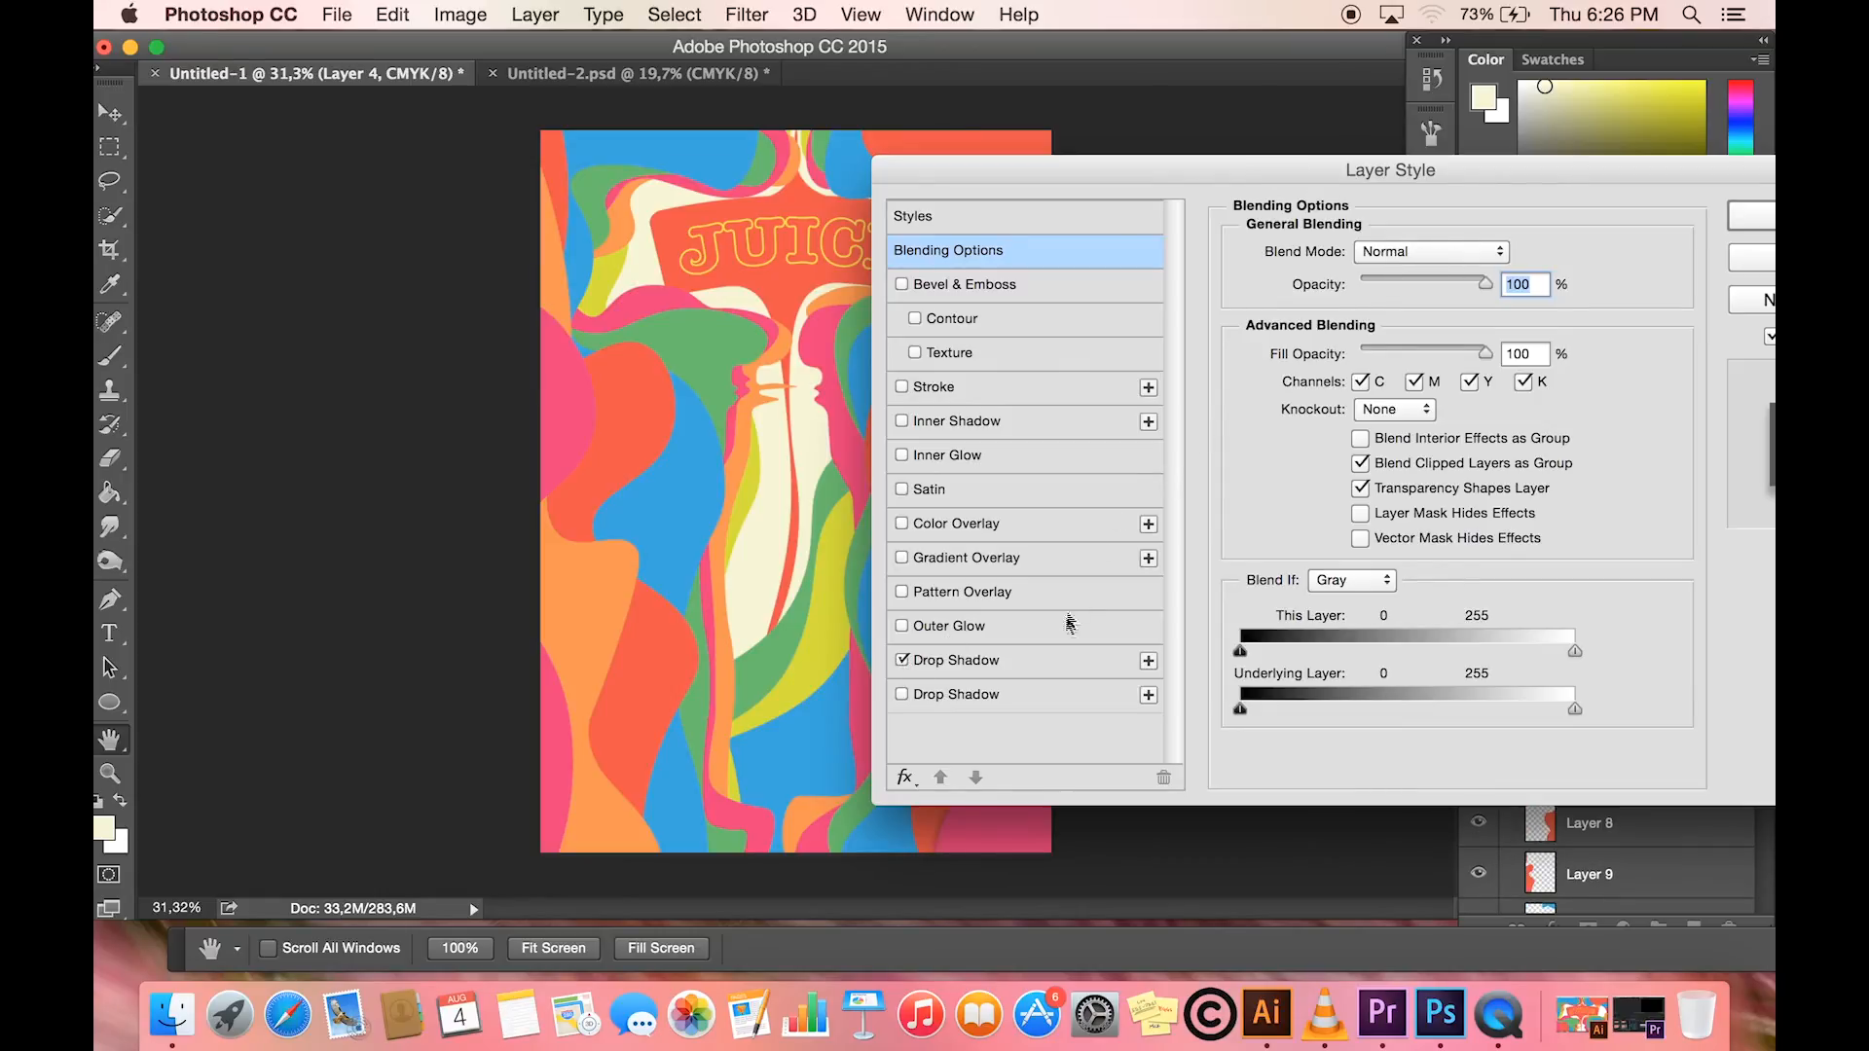
{"action": "left_click", "coordinate": [1058, 662]}
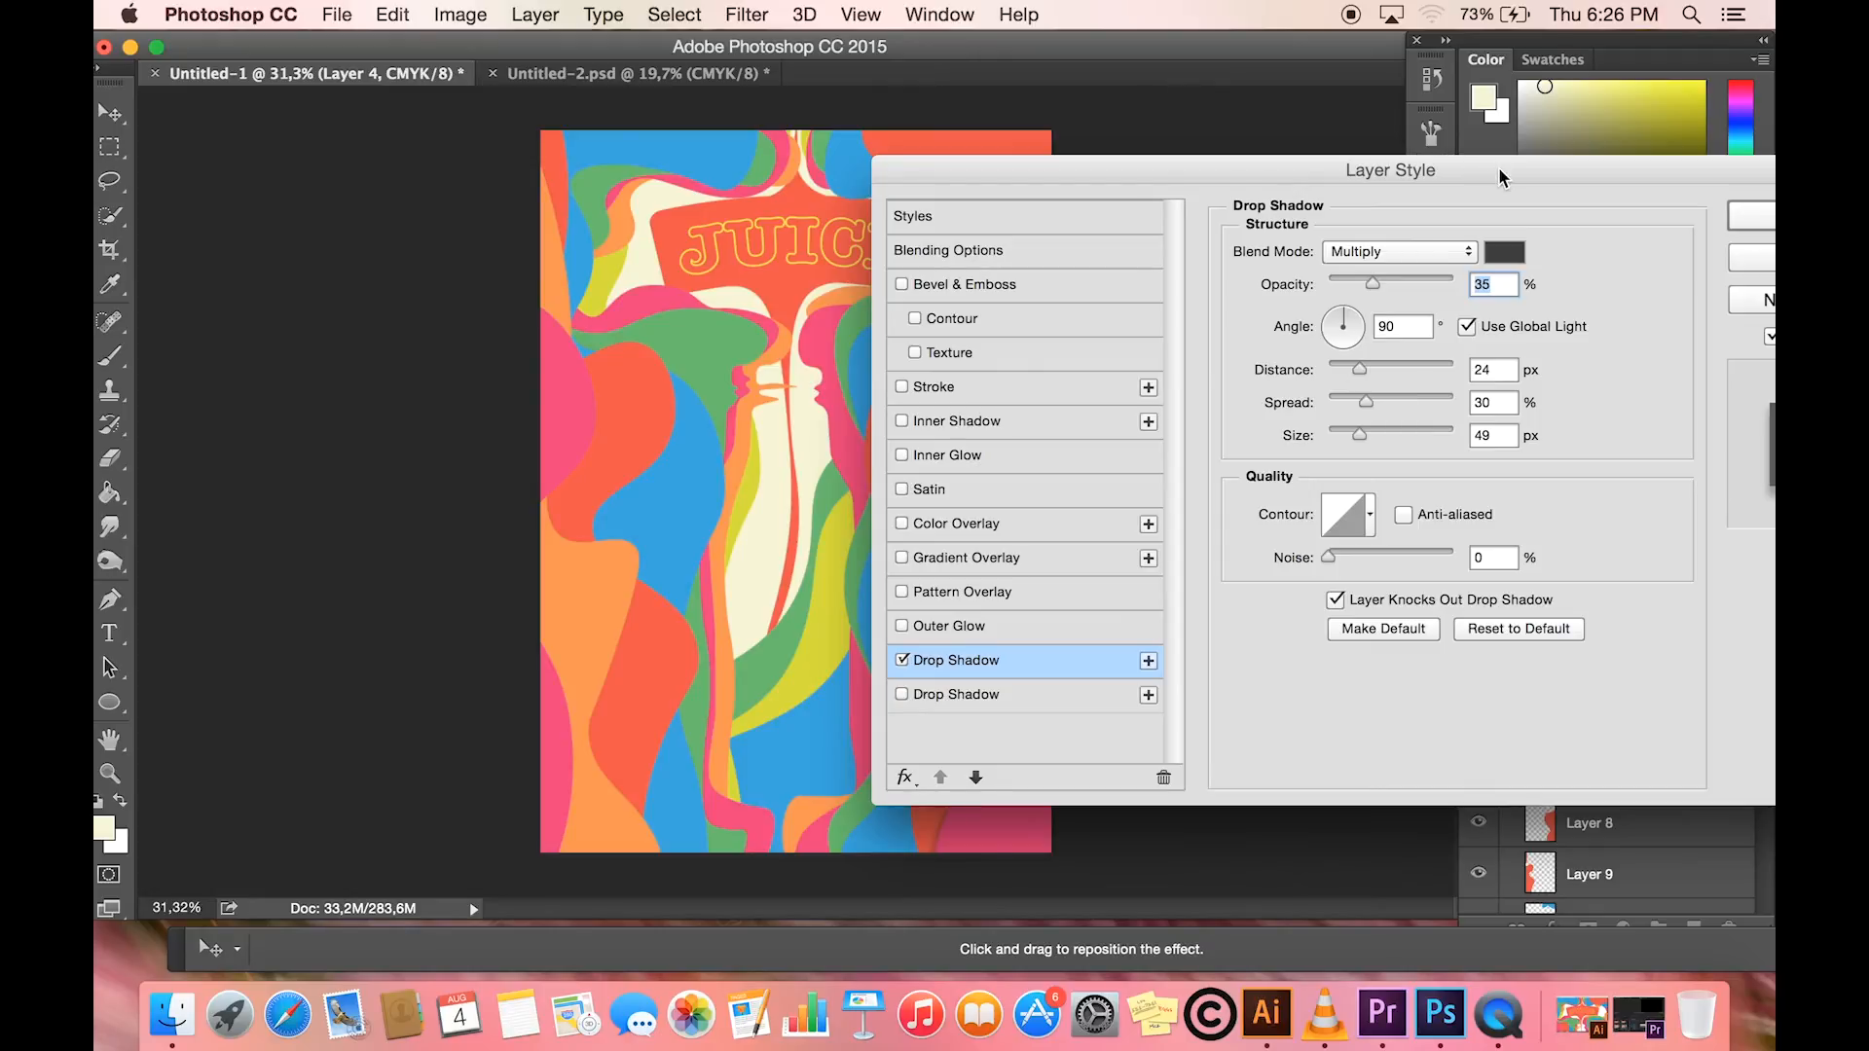
- Add a Satin effect to Layer 4 with Multiply mode, 11% opacity, 90° angle, 50 px distance and 80 px size, and apply the styles
{"action": "left_click", "coordinate": [901, 489]}
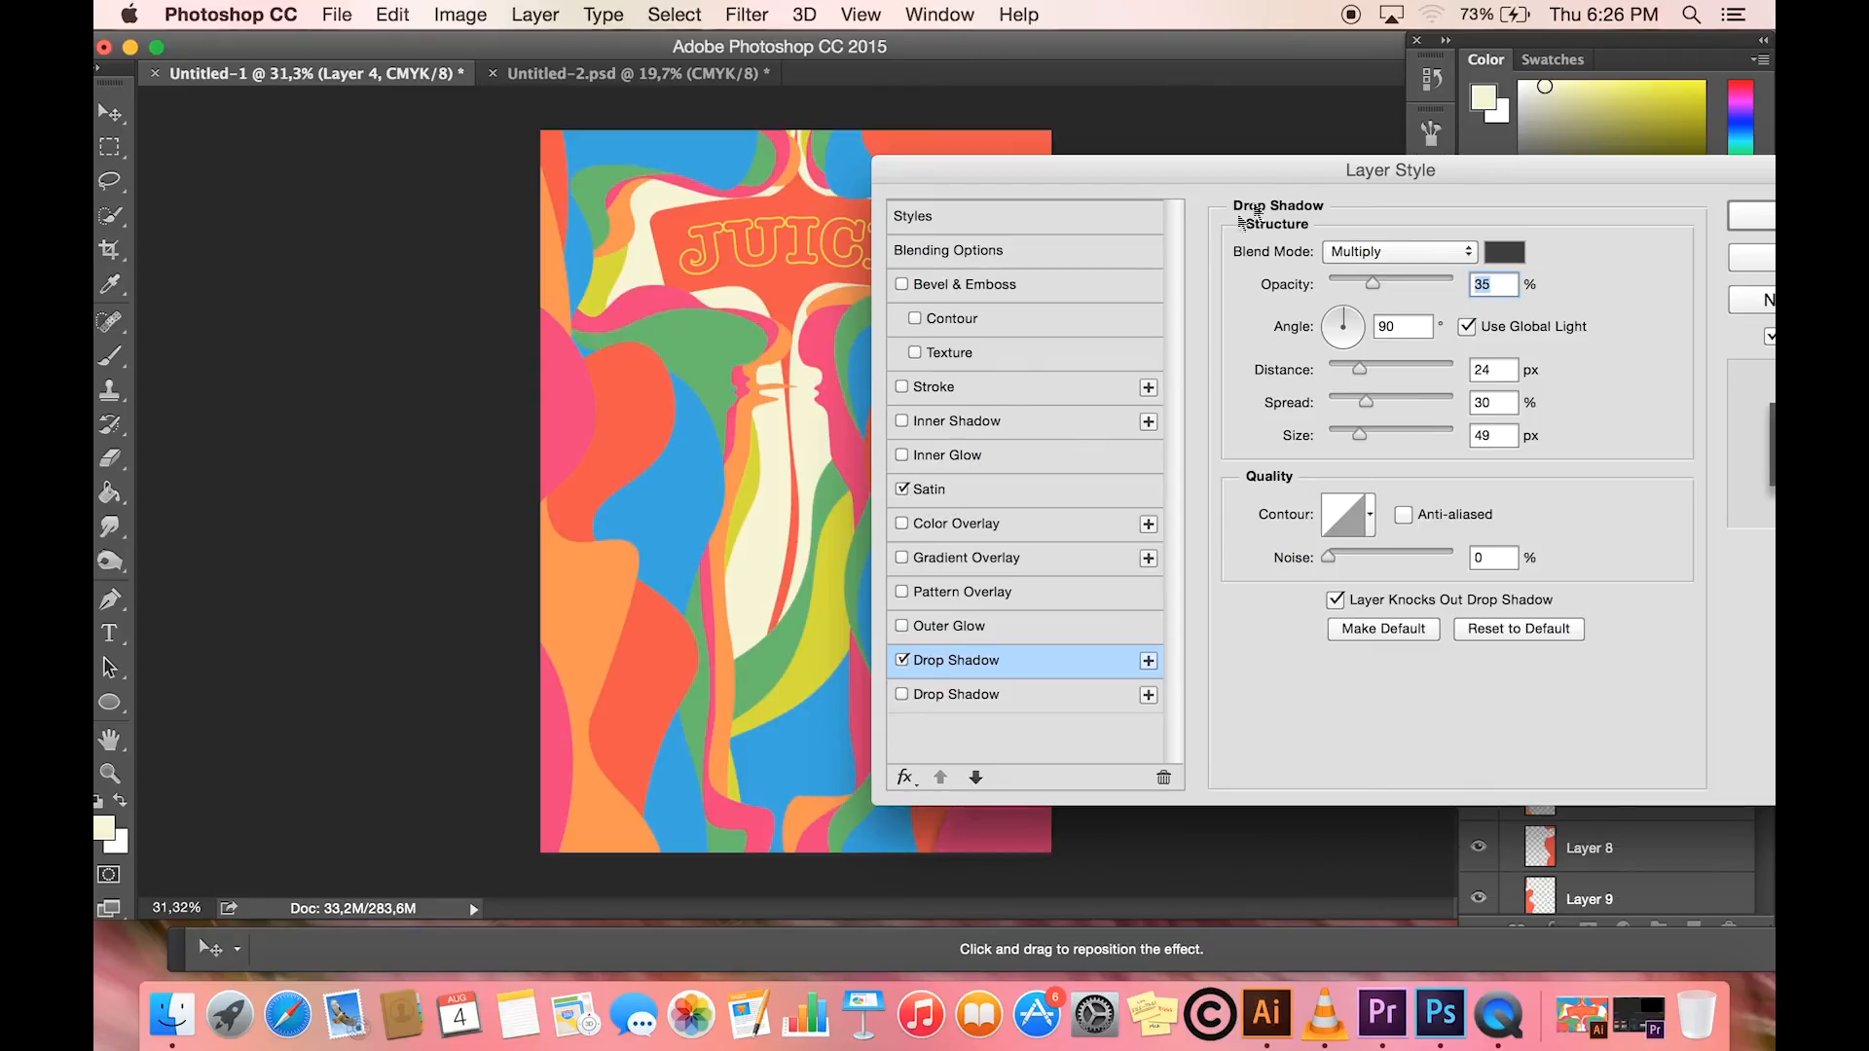
{"action": "left_click_drag", "start_coordinate": [1287, 173], "coordinate": [1149, 178]}
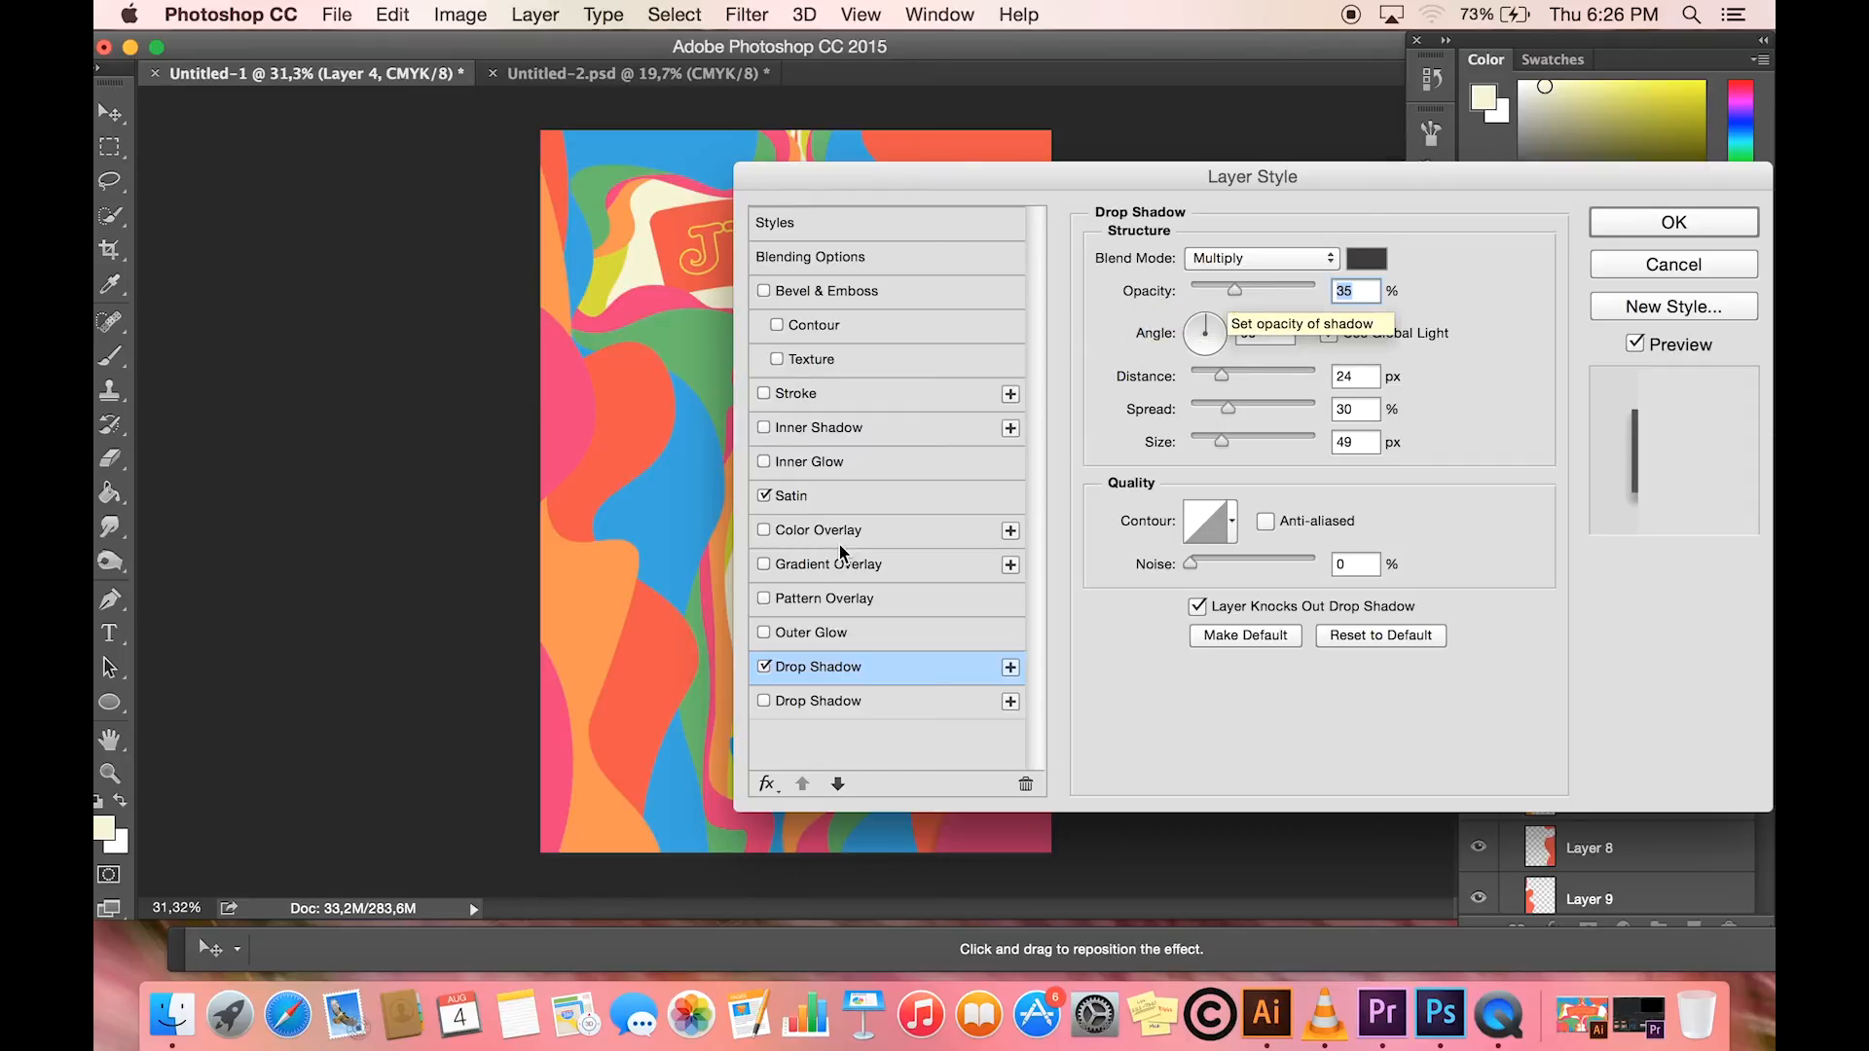
{"action": "left_click", "coordinate": [873, 501]}
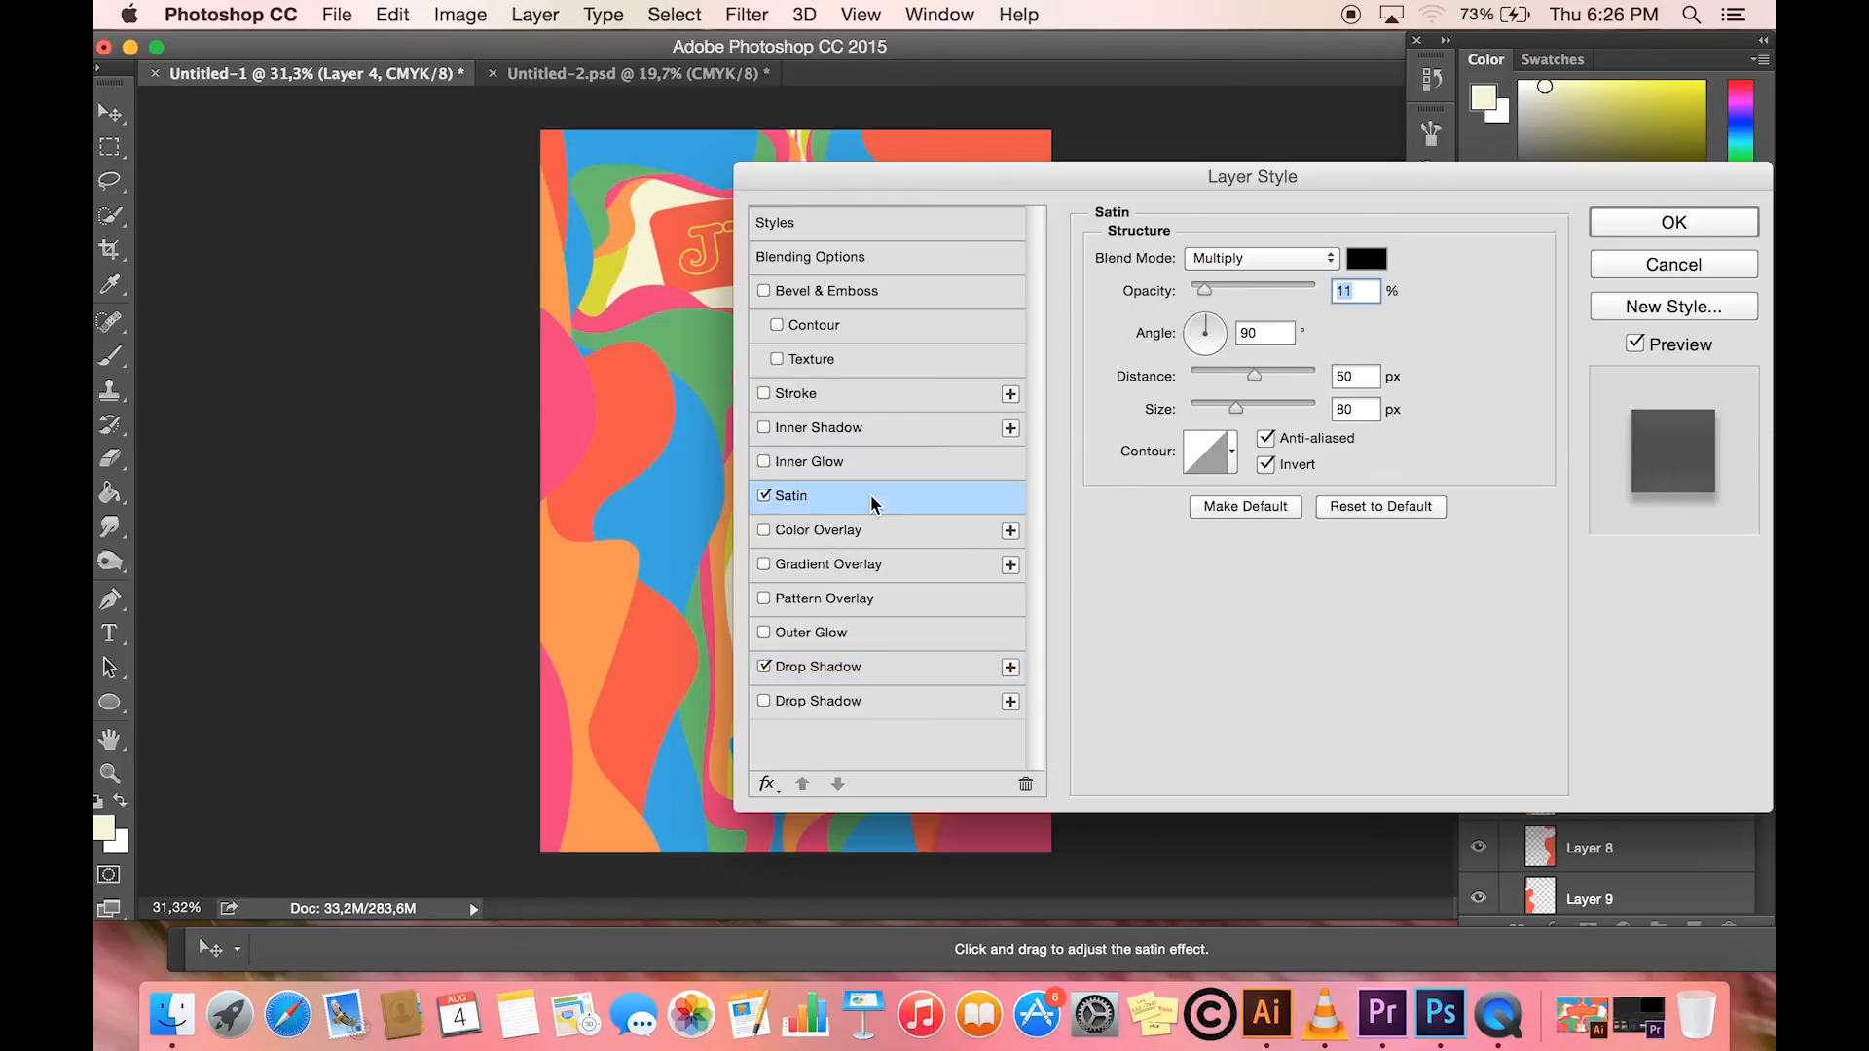
{"action": "left_click", "coordinate": [1655, 224]}
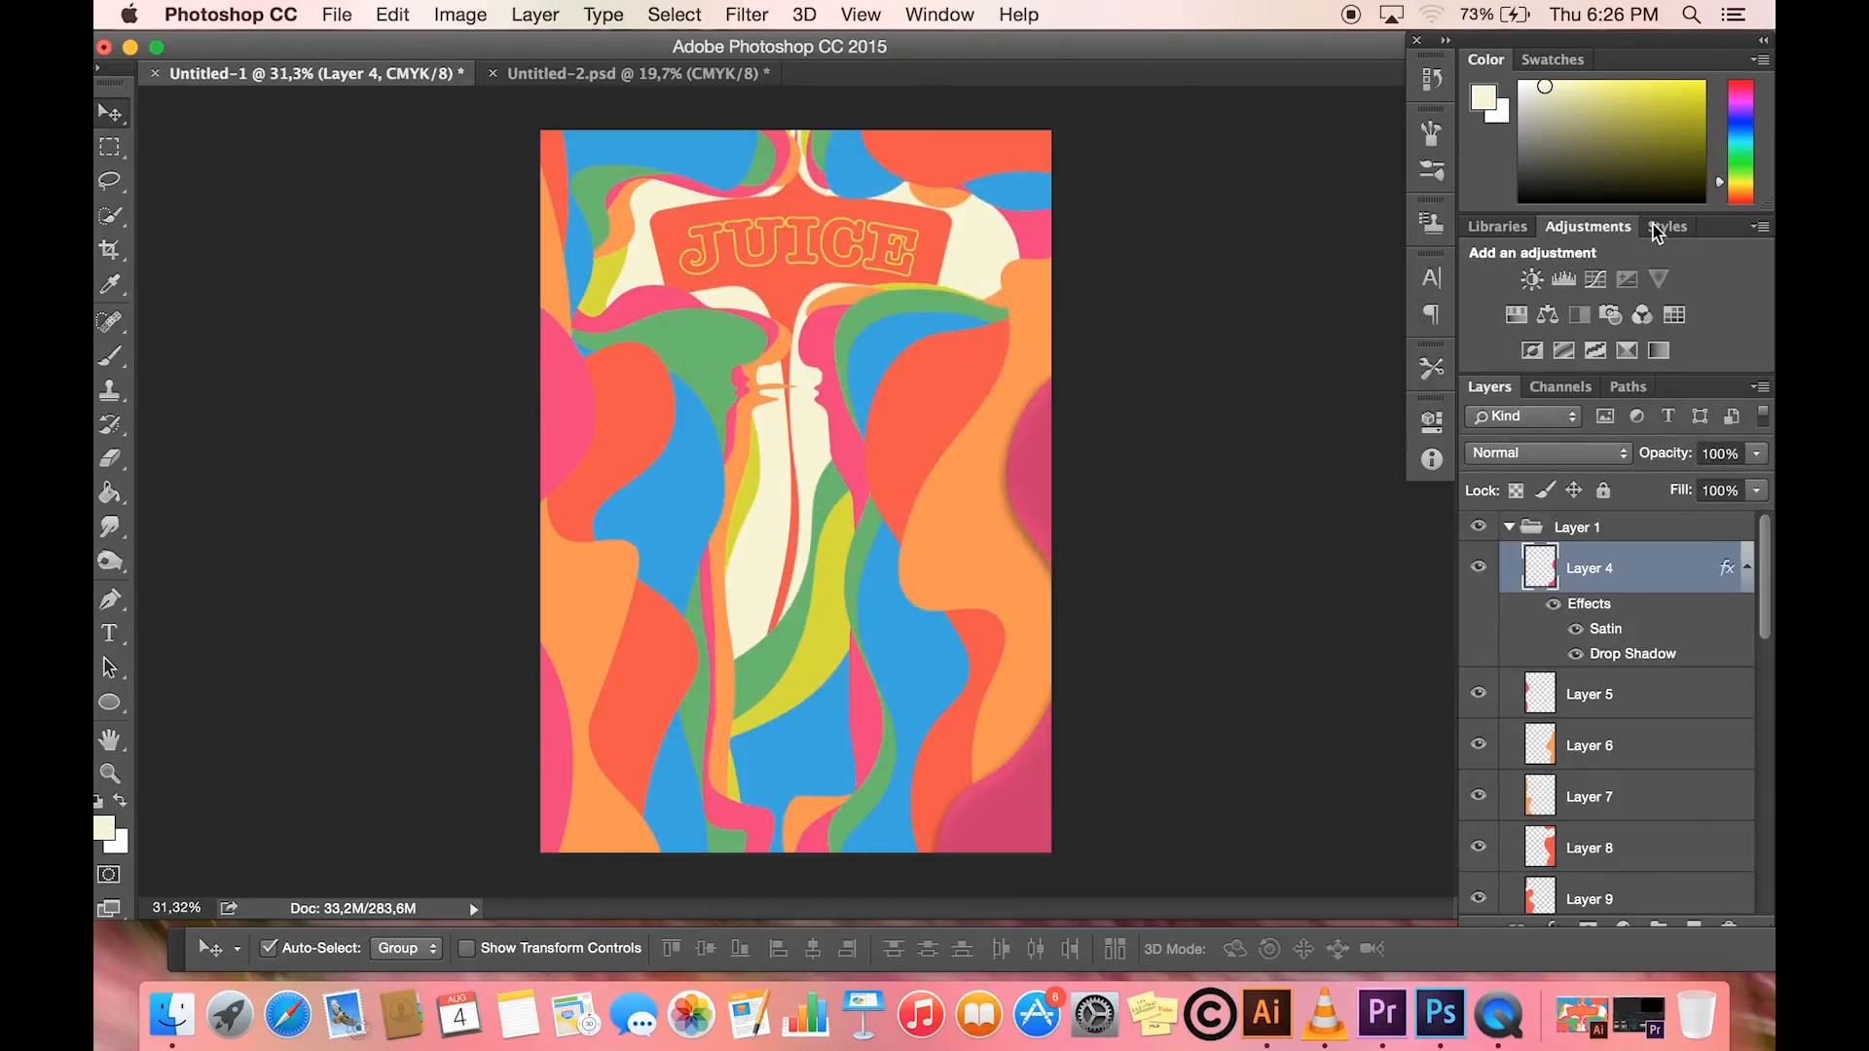
- Copy the Satin and Drop Shadow layer style from Layer 4
{"action": "left_click", "coordinate": [537, 14]}
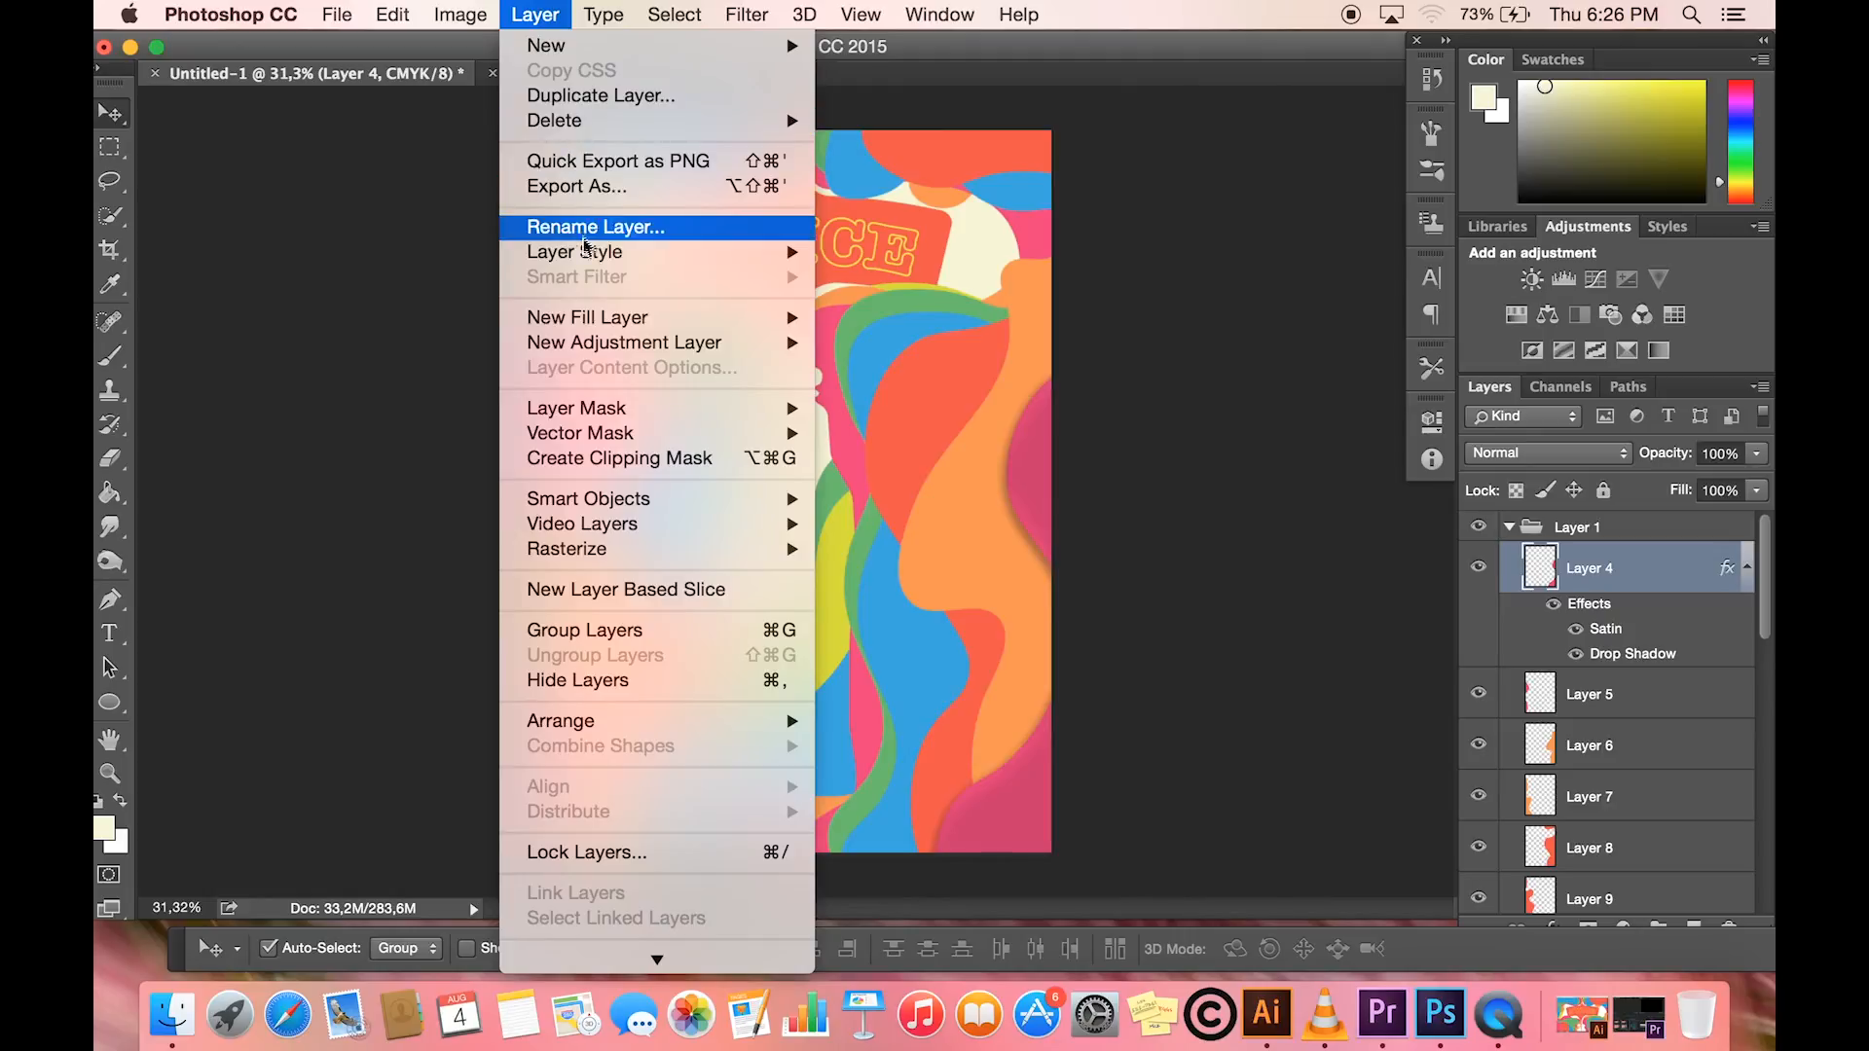
{"action": "mouse_move", "coordinate": [587, 252]}
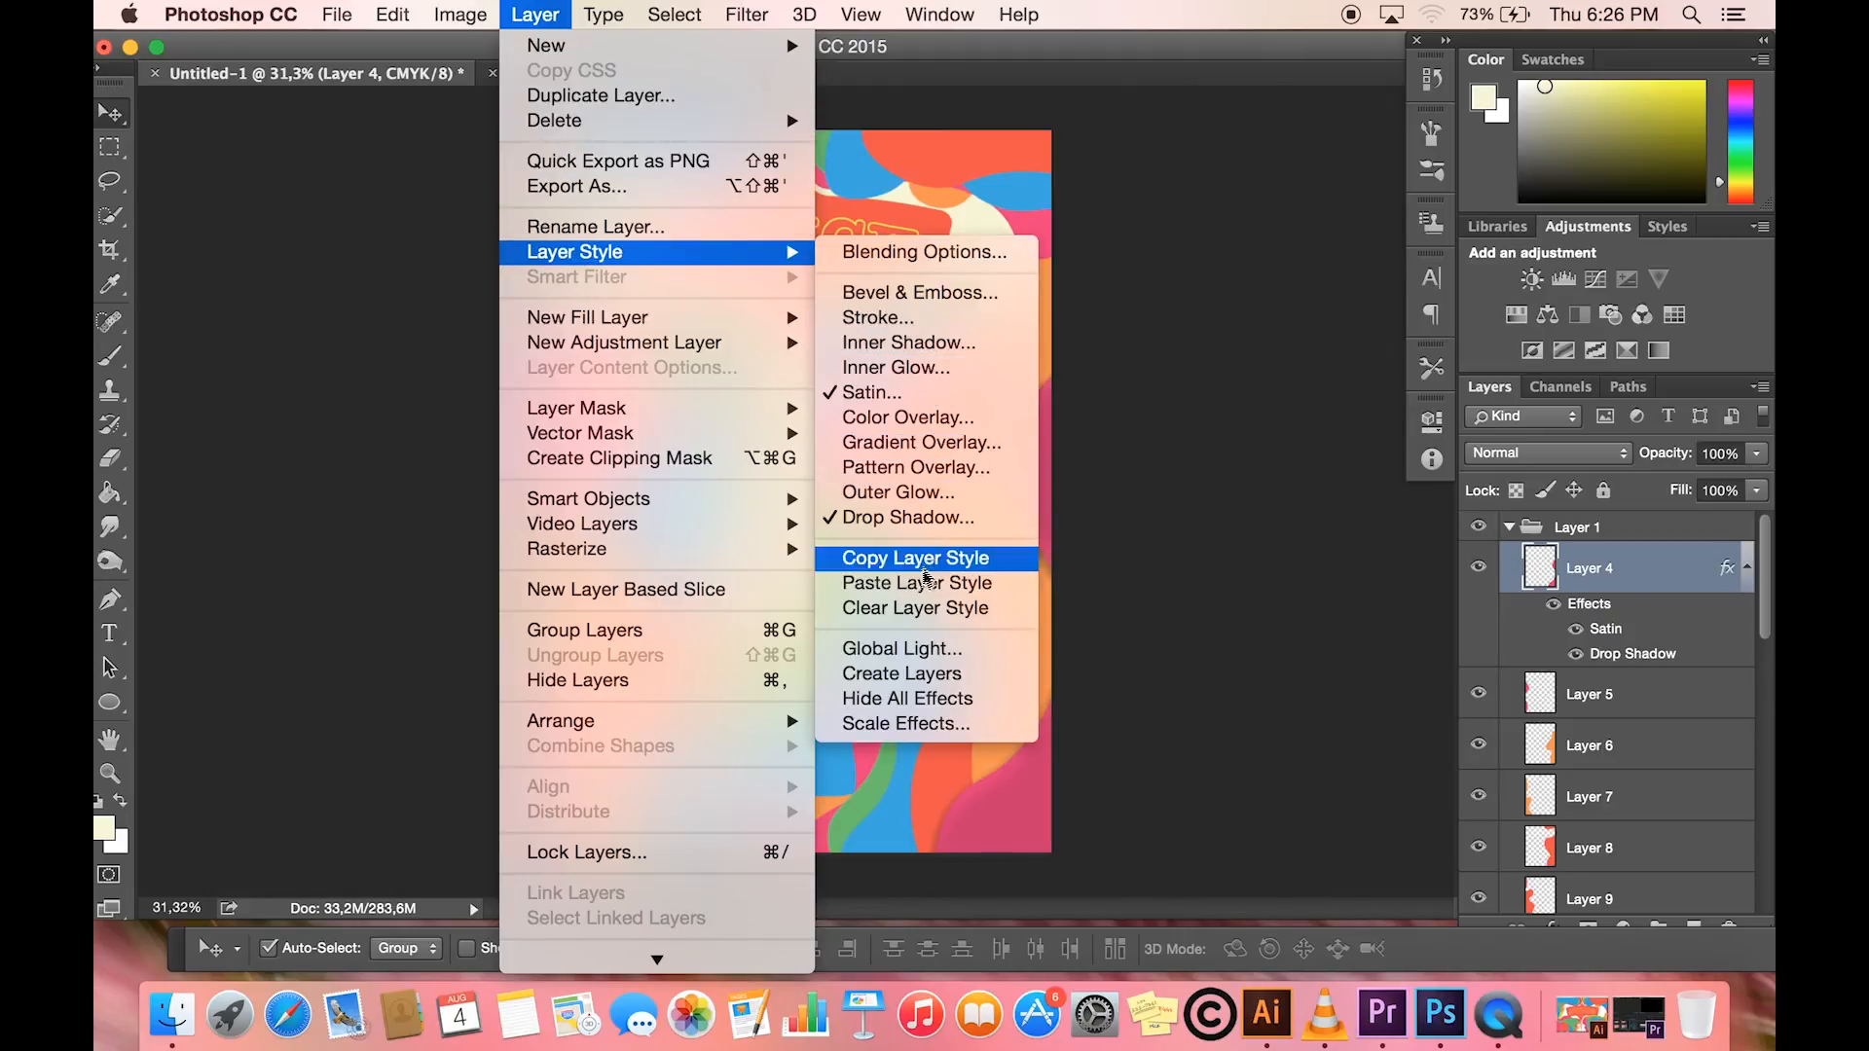
{"action": "left_click", "coordinate": [924, 563]}
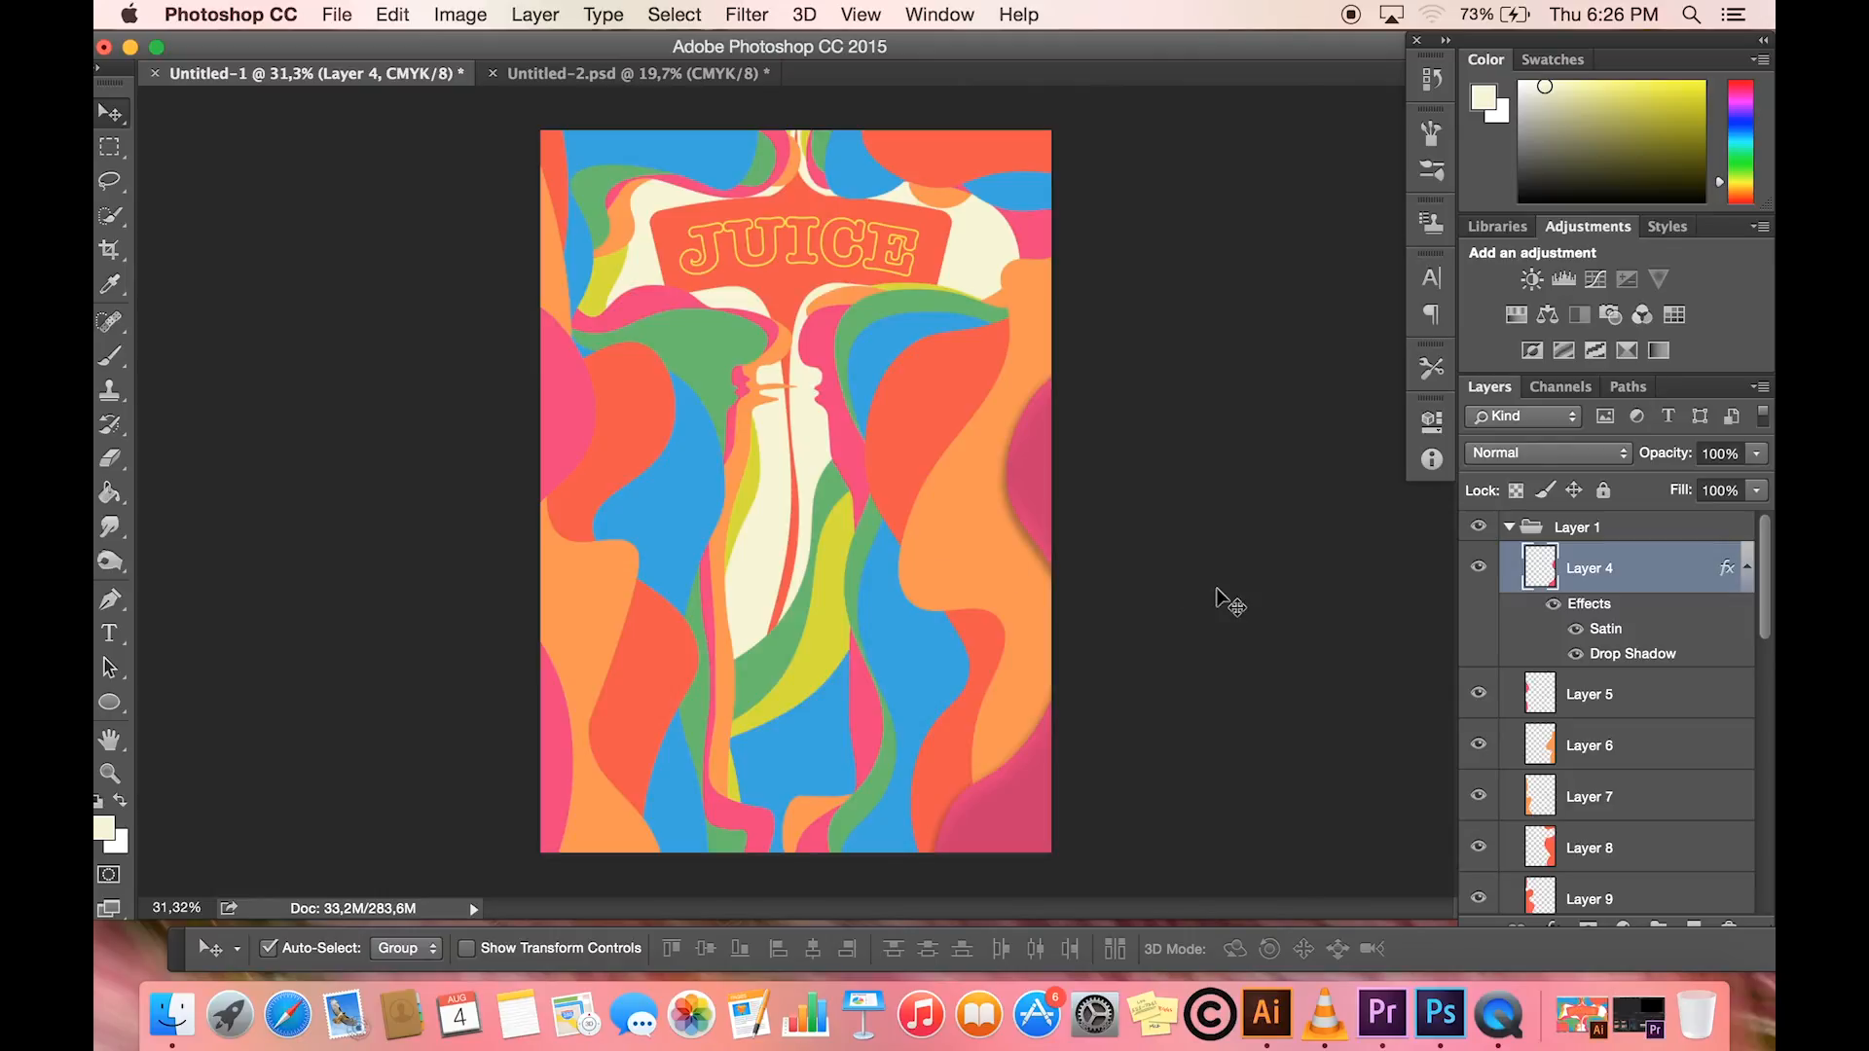
- Extend the selection from Layer 4 to every layer down to Layer 23 in the Layer 1 group and paste the copied layer style
{"action": "left_click", "coordinate": [1597, 703], "text": "super"}
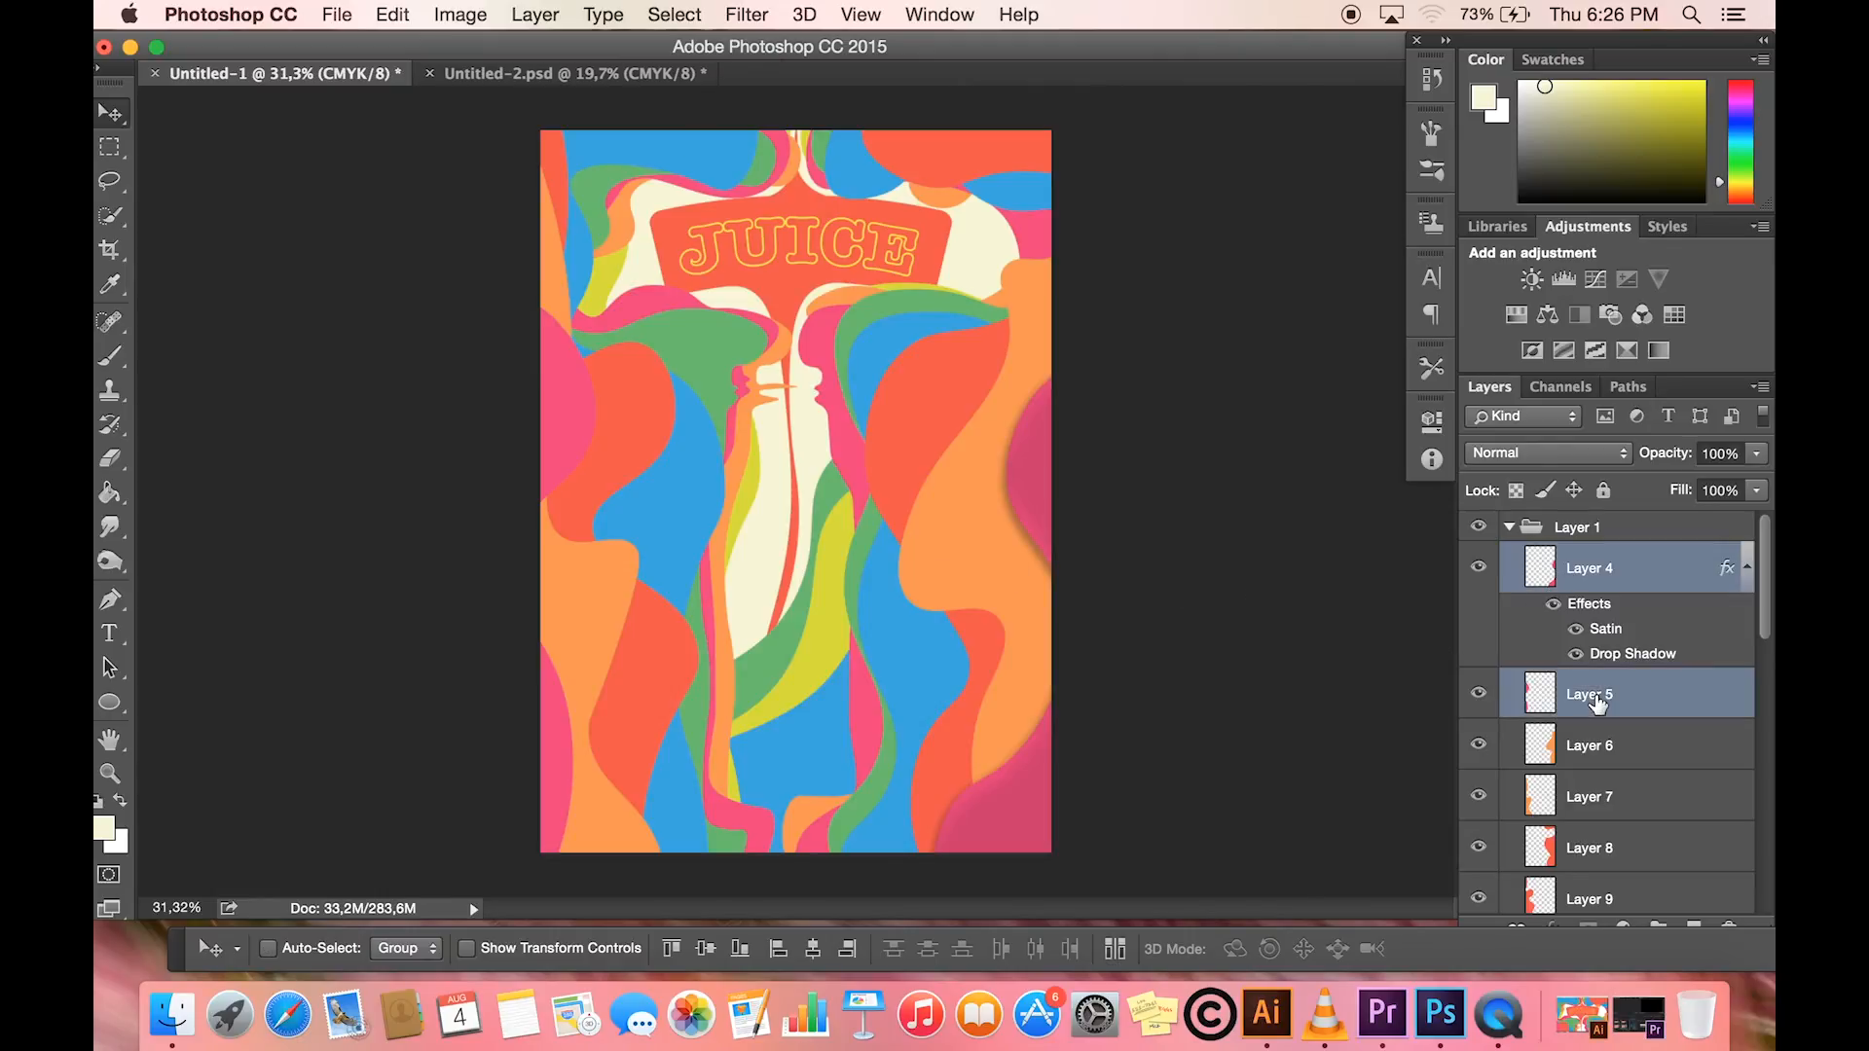
{"action": "scroll", "coordinate": [1597, 703], "scroll_direction": "down", "scroll_amount": 3}
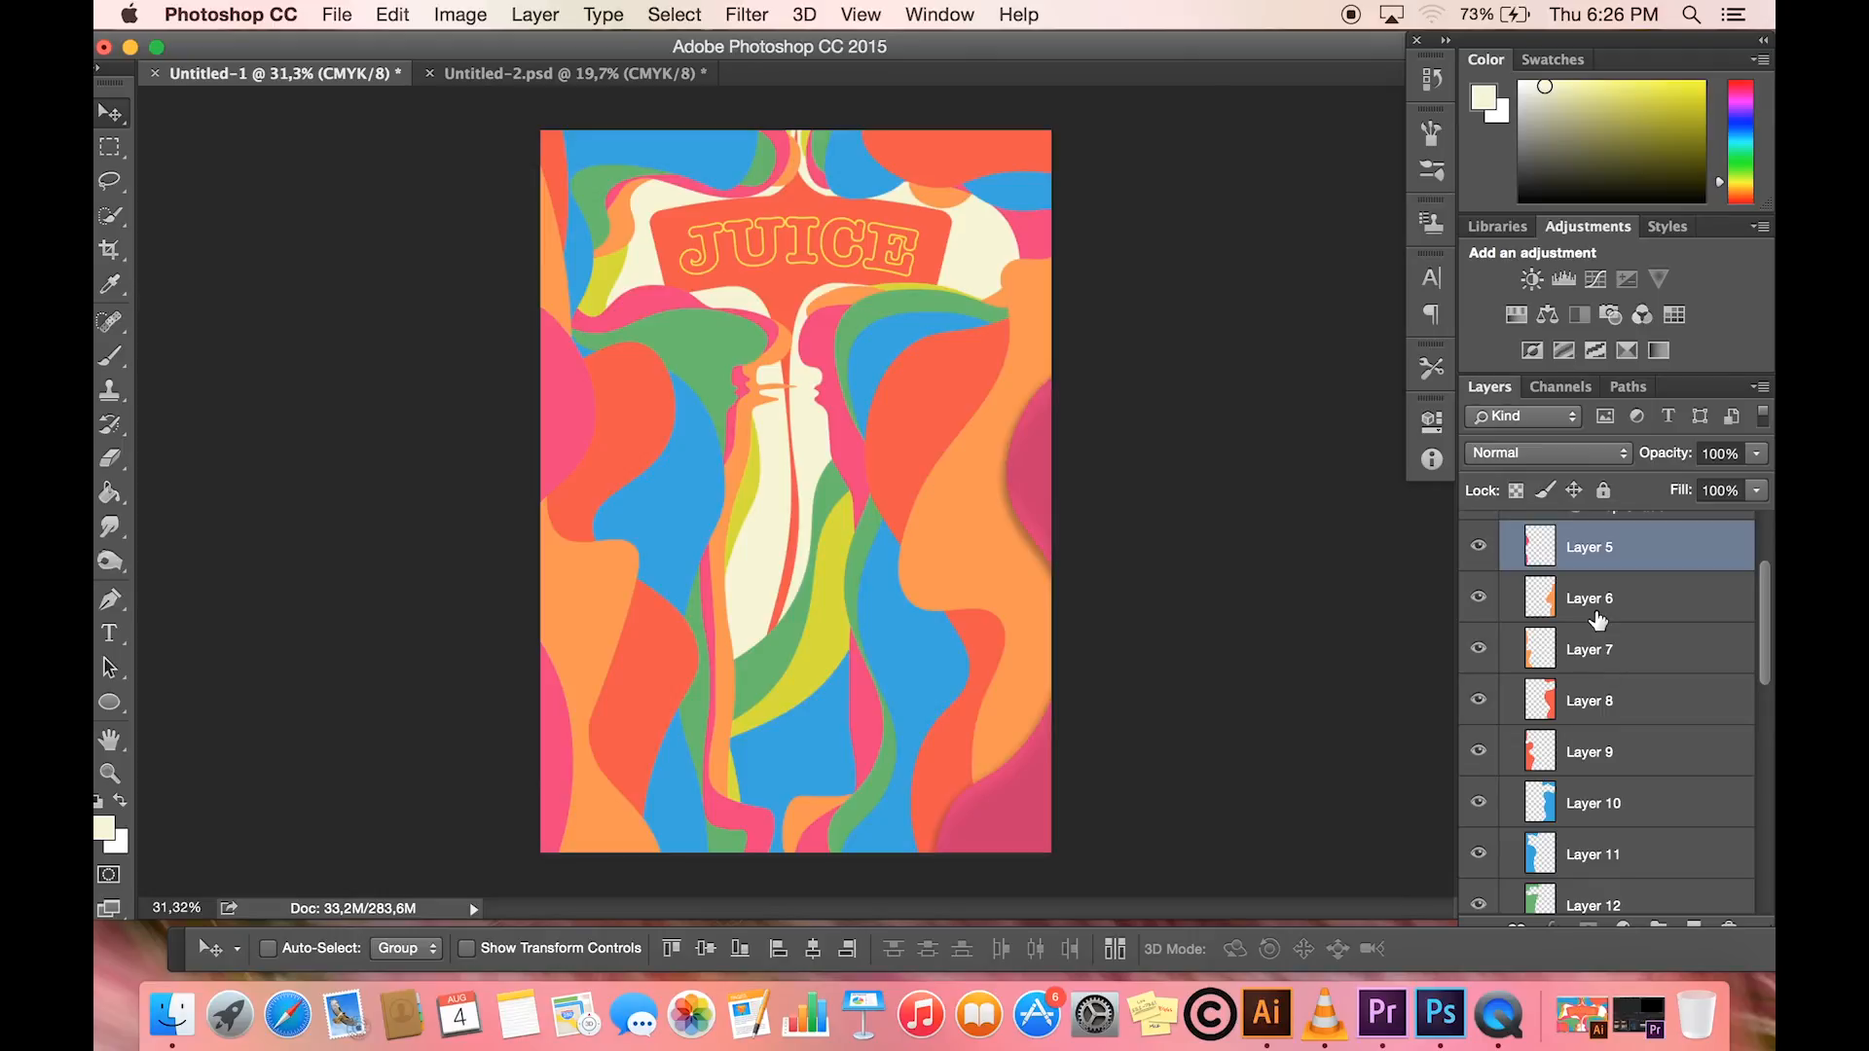
{"action": "left_click", "coordinate": [1597, 613], "text": "super"}
{"action": "left_click", "coordinate": [1597, 658], "text": "super"}
{"action": "left_click", "coordinate": [1599, 703], "text": "super"}
{"action": "scroll", "coordinate": [1599, 704], "scroll_direction": "down", "scroll_amount": 3}
{"action": "left_click", "coordinate": [1608, 570], "text": "super"}
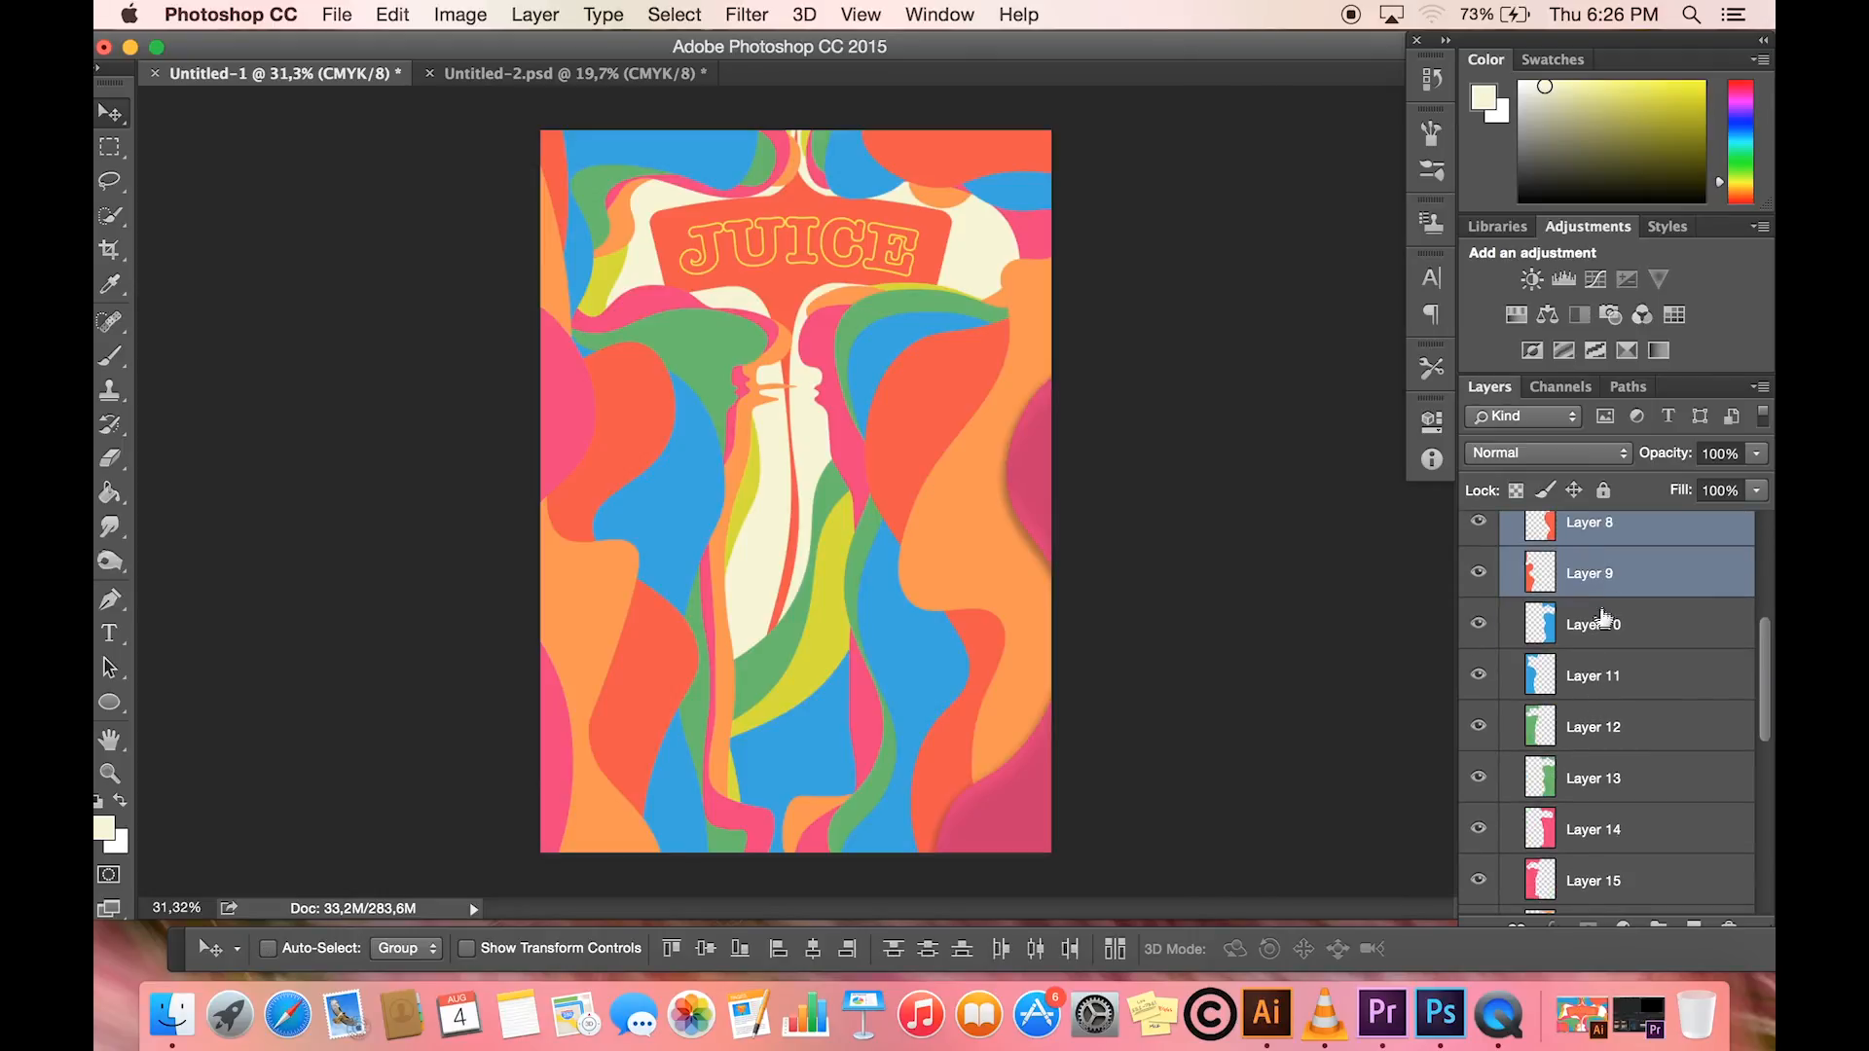
{"action": "left_click", "coordinate": [1603, 621], "text": "super"}
{"action": "left_click", "coordinate": [1603, 673], "text": "super"}
{"action": "left_click", "coordinate": [1602, 725], "text": "super"}
{"action": "left_click", "coordinate": [1601, 777], "text": "super"}
{"action": "left_click", "coordinate": [1599, 827], "text": "super"}
{"action": "scroll", "coordinate": [1598, 827], "scroll_direction": "down", "scroll_amount": 5}
{"action": "left_click", "coordinate": [1597, 550], "text": "super"}
{"action": "left_click", "coordinate": [1597, 756], "text": "super"}
{"action": "left_click", "coordinate": [1598, 807], "text": "super"}
{"action": "left_click", "coordinate": [1599, 857], "text": "super"}
{"action": "scroll", "coordinate": [1600, 857], "scroll_direction": "down", "scroll_amount": 4}
{"action": "left_click", "coordinate": [1603, 708], "text": "super"}
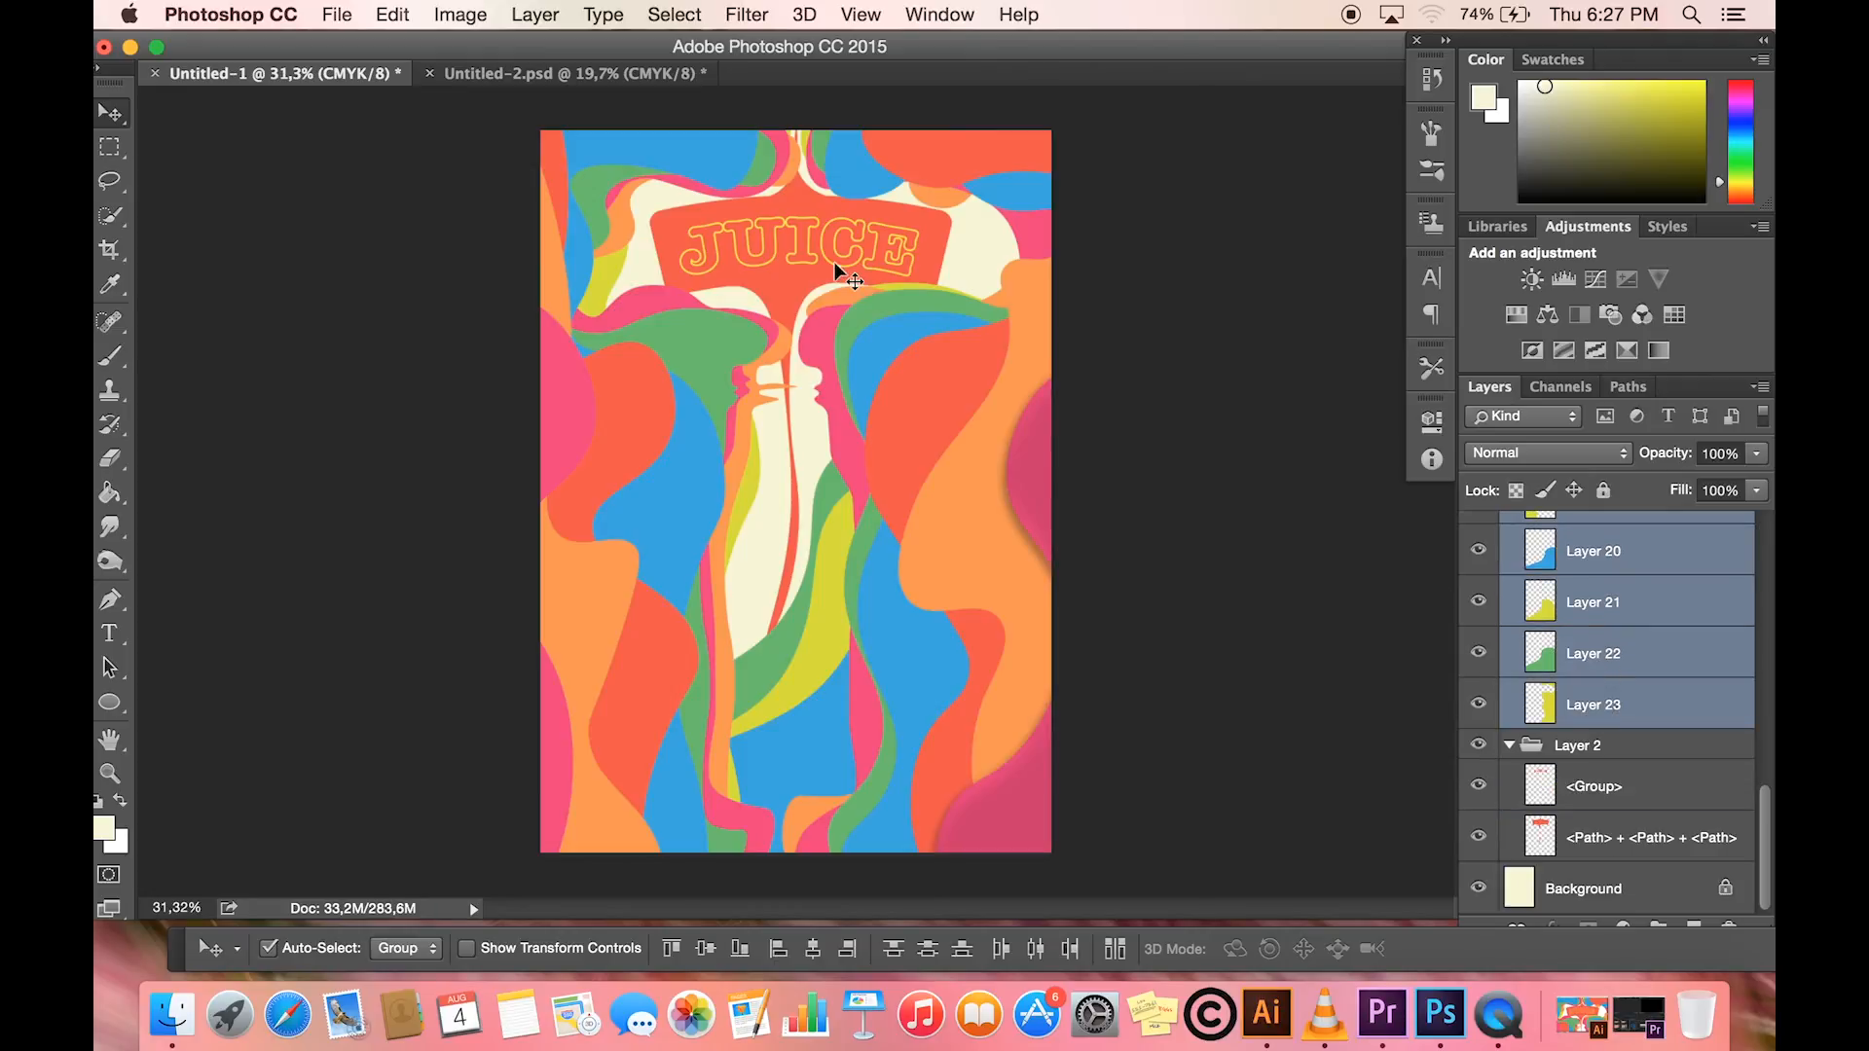
{"action": "left_click", "coordinate": [547, 23]}
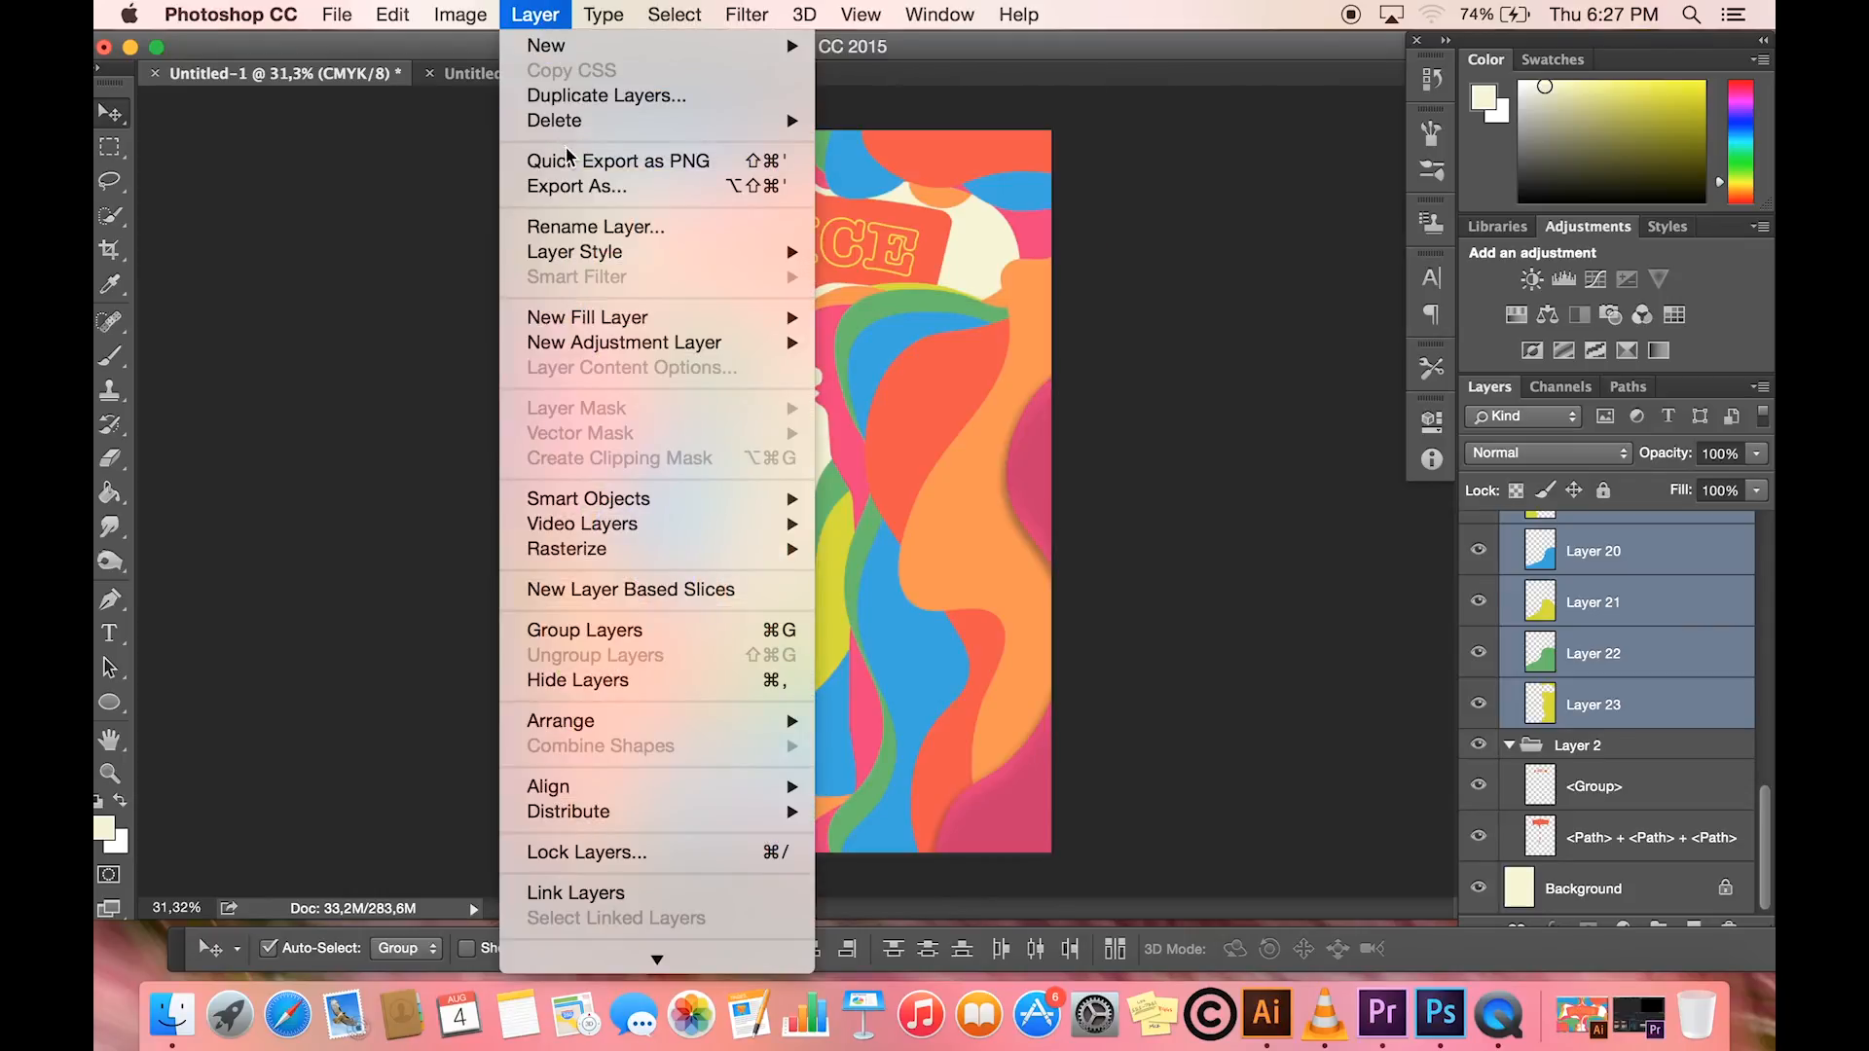
{"action": "mouse_move", "coordinate": [581, 261]}
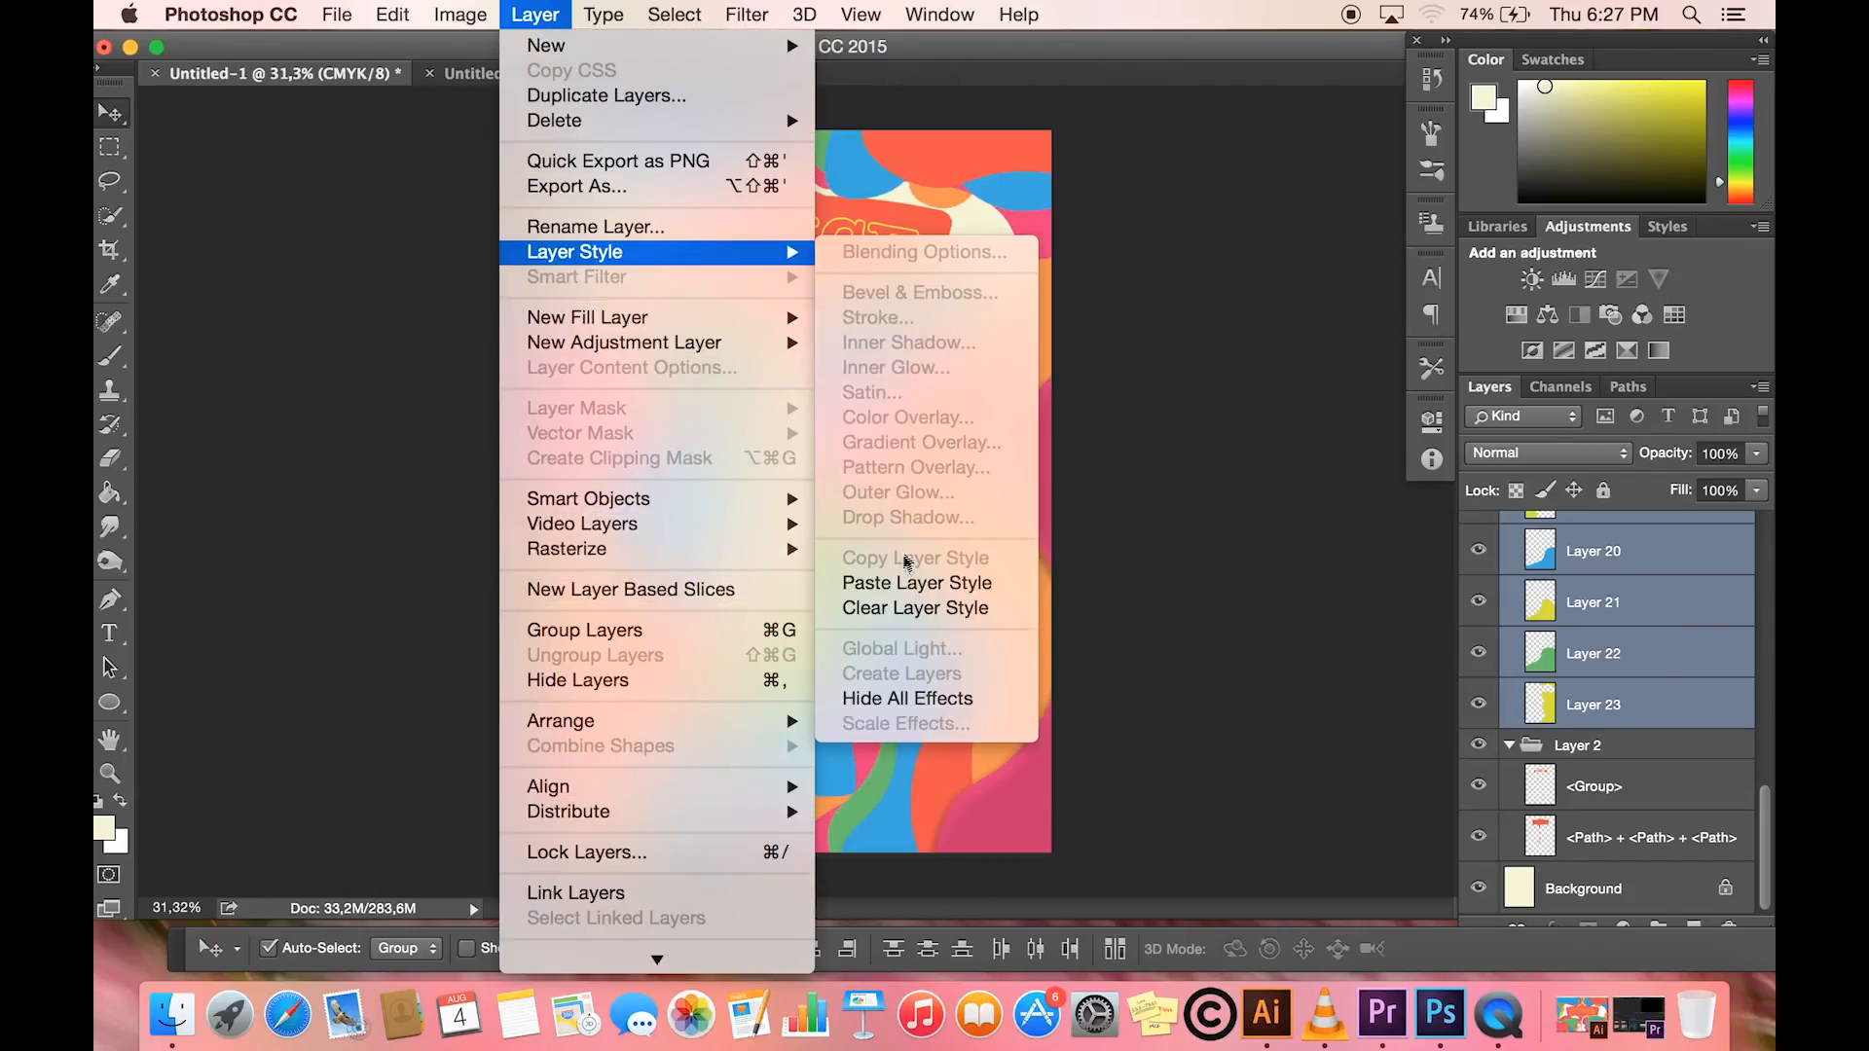
{"action": "left_click", "coordinate": [897, 584]}
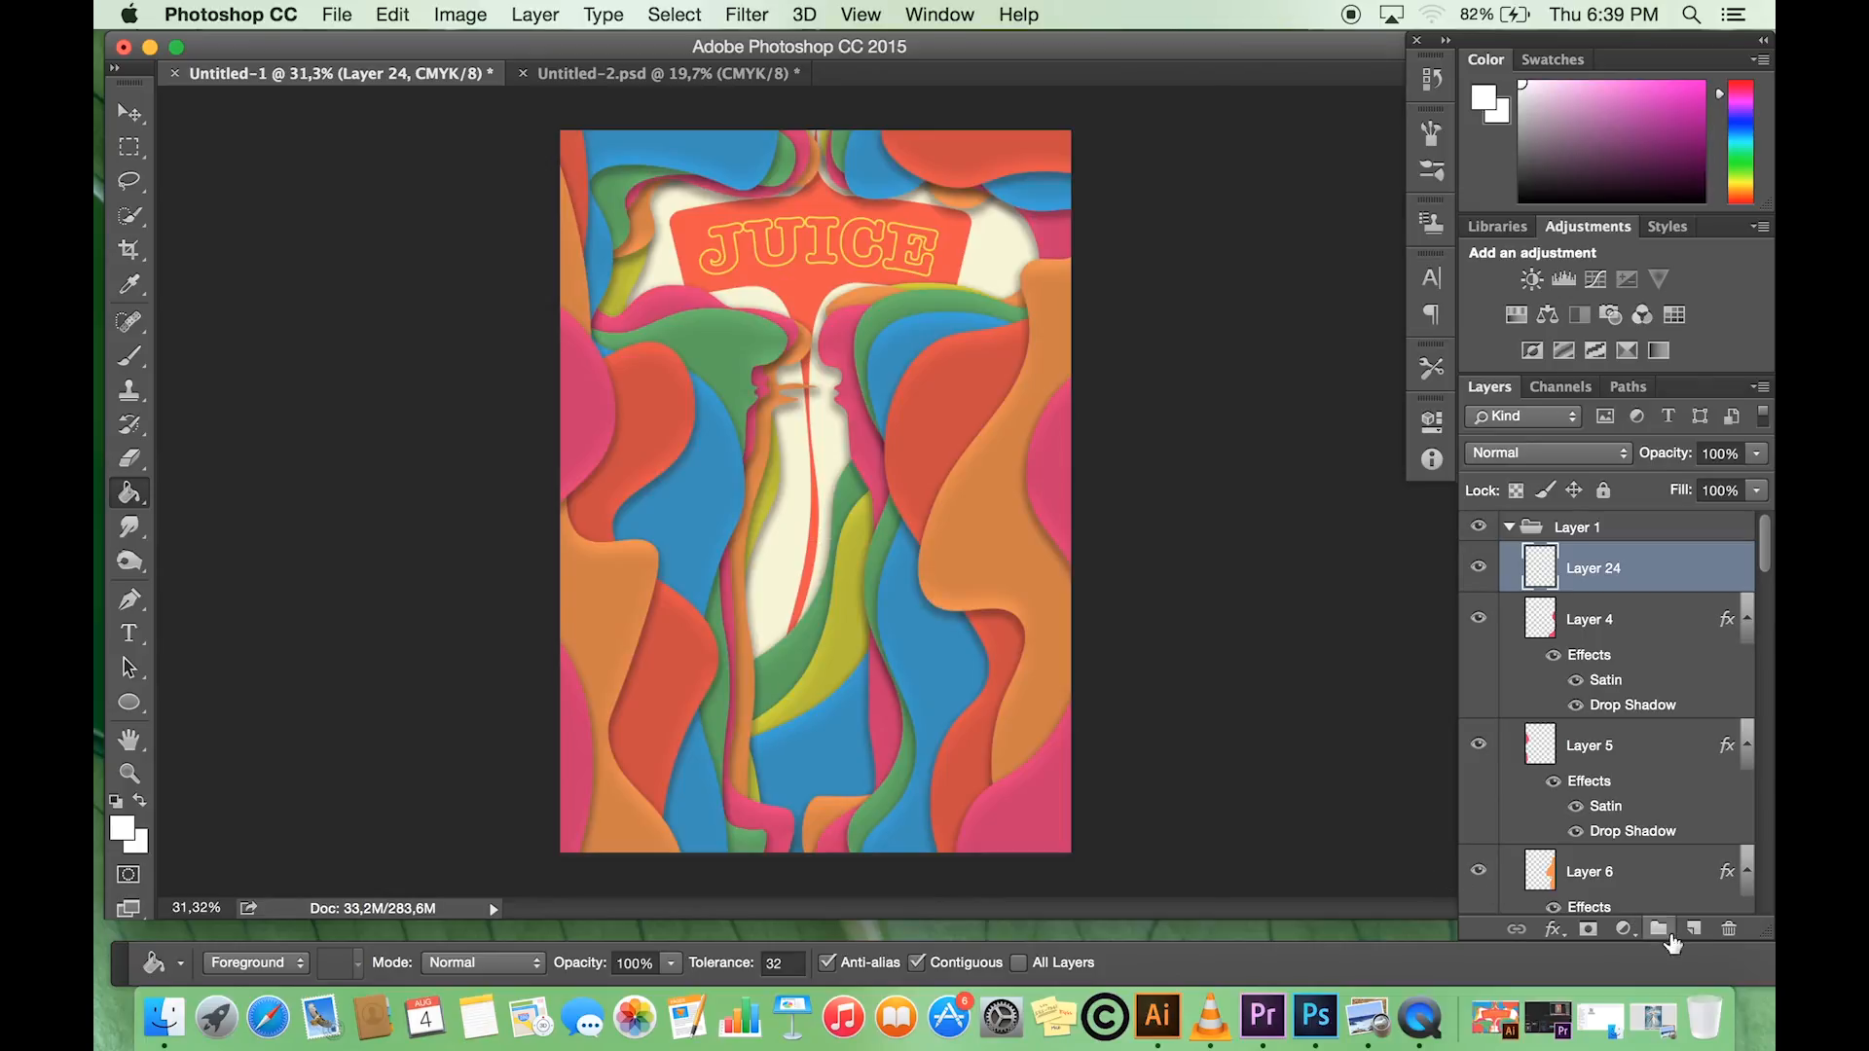
- Add a new layer above Layer 24 filled with white and set its blend mode to Multiply
{"action": "left_click", "coordinate": [1694, 931]}
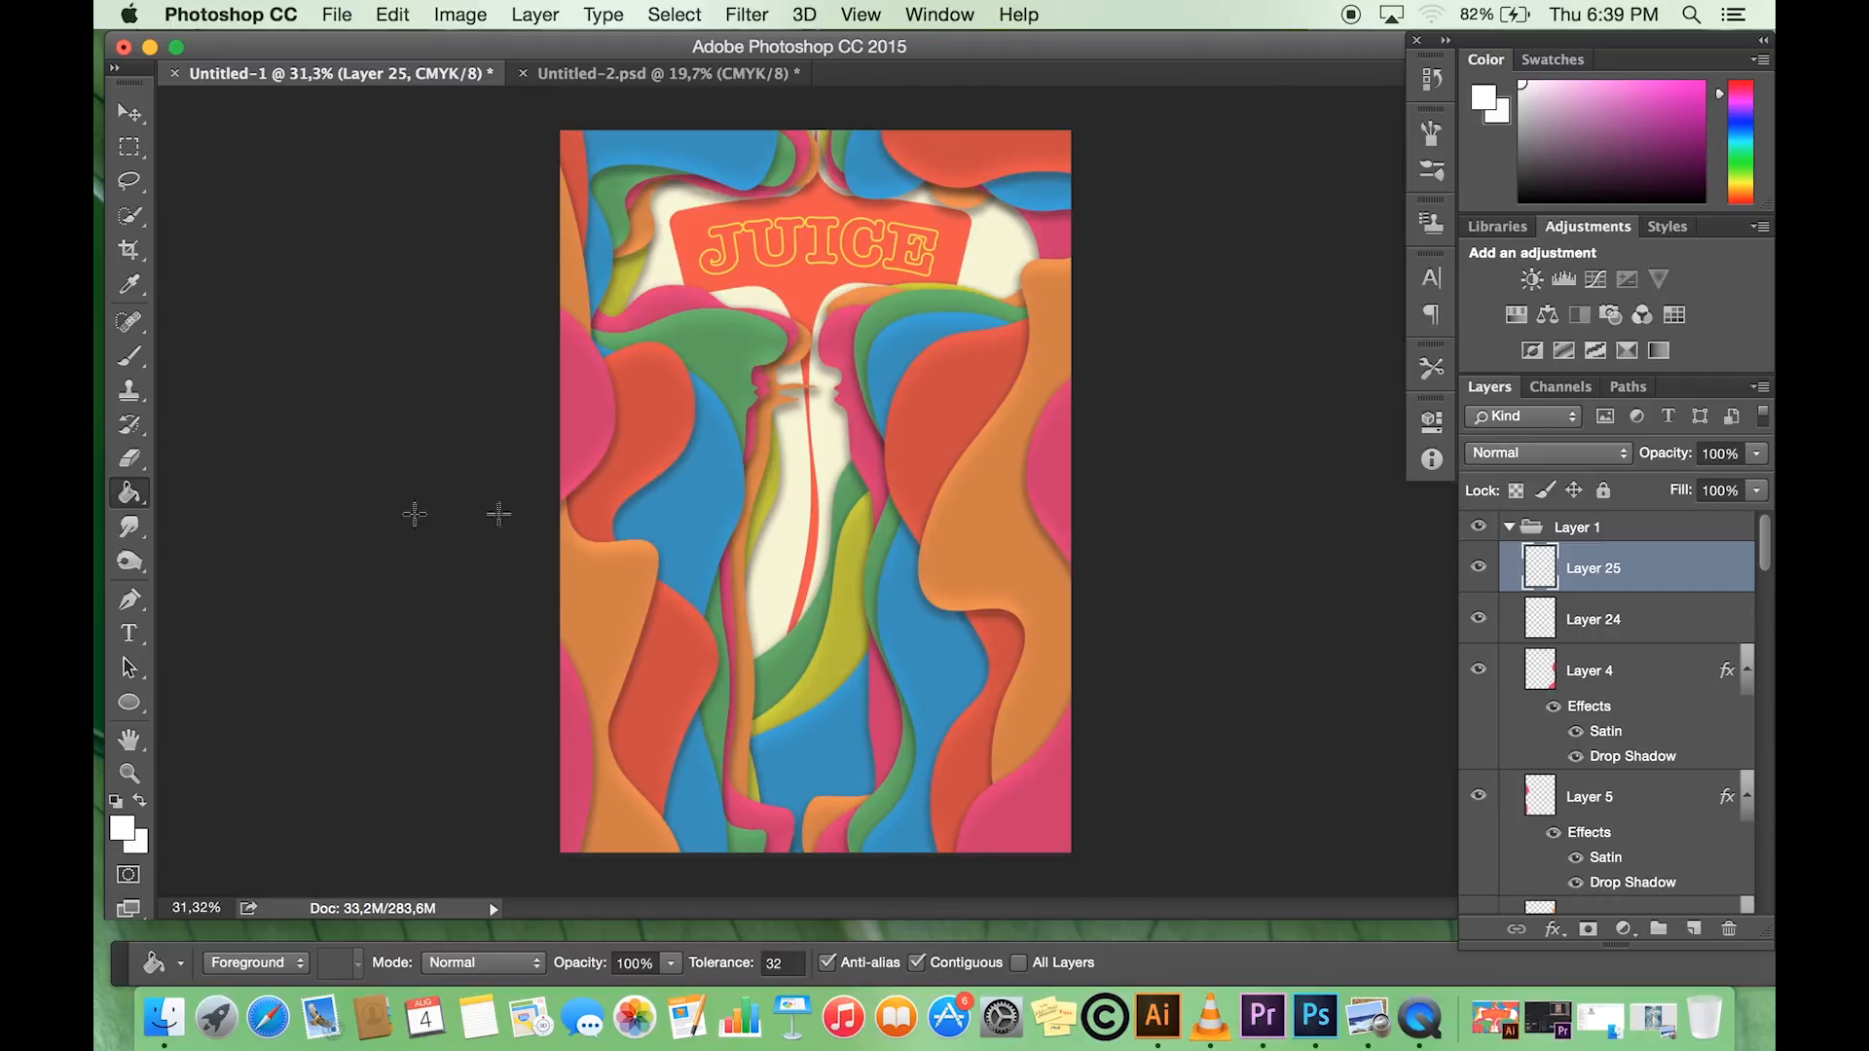
{"action": "left_click", "coordinate": [717, 539]}
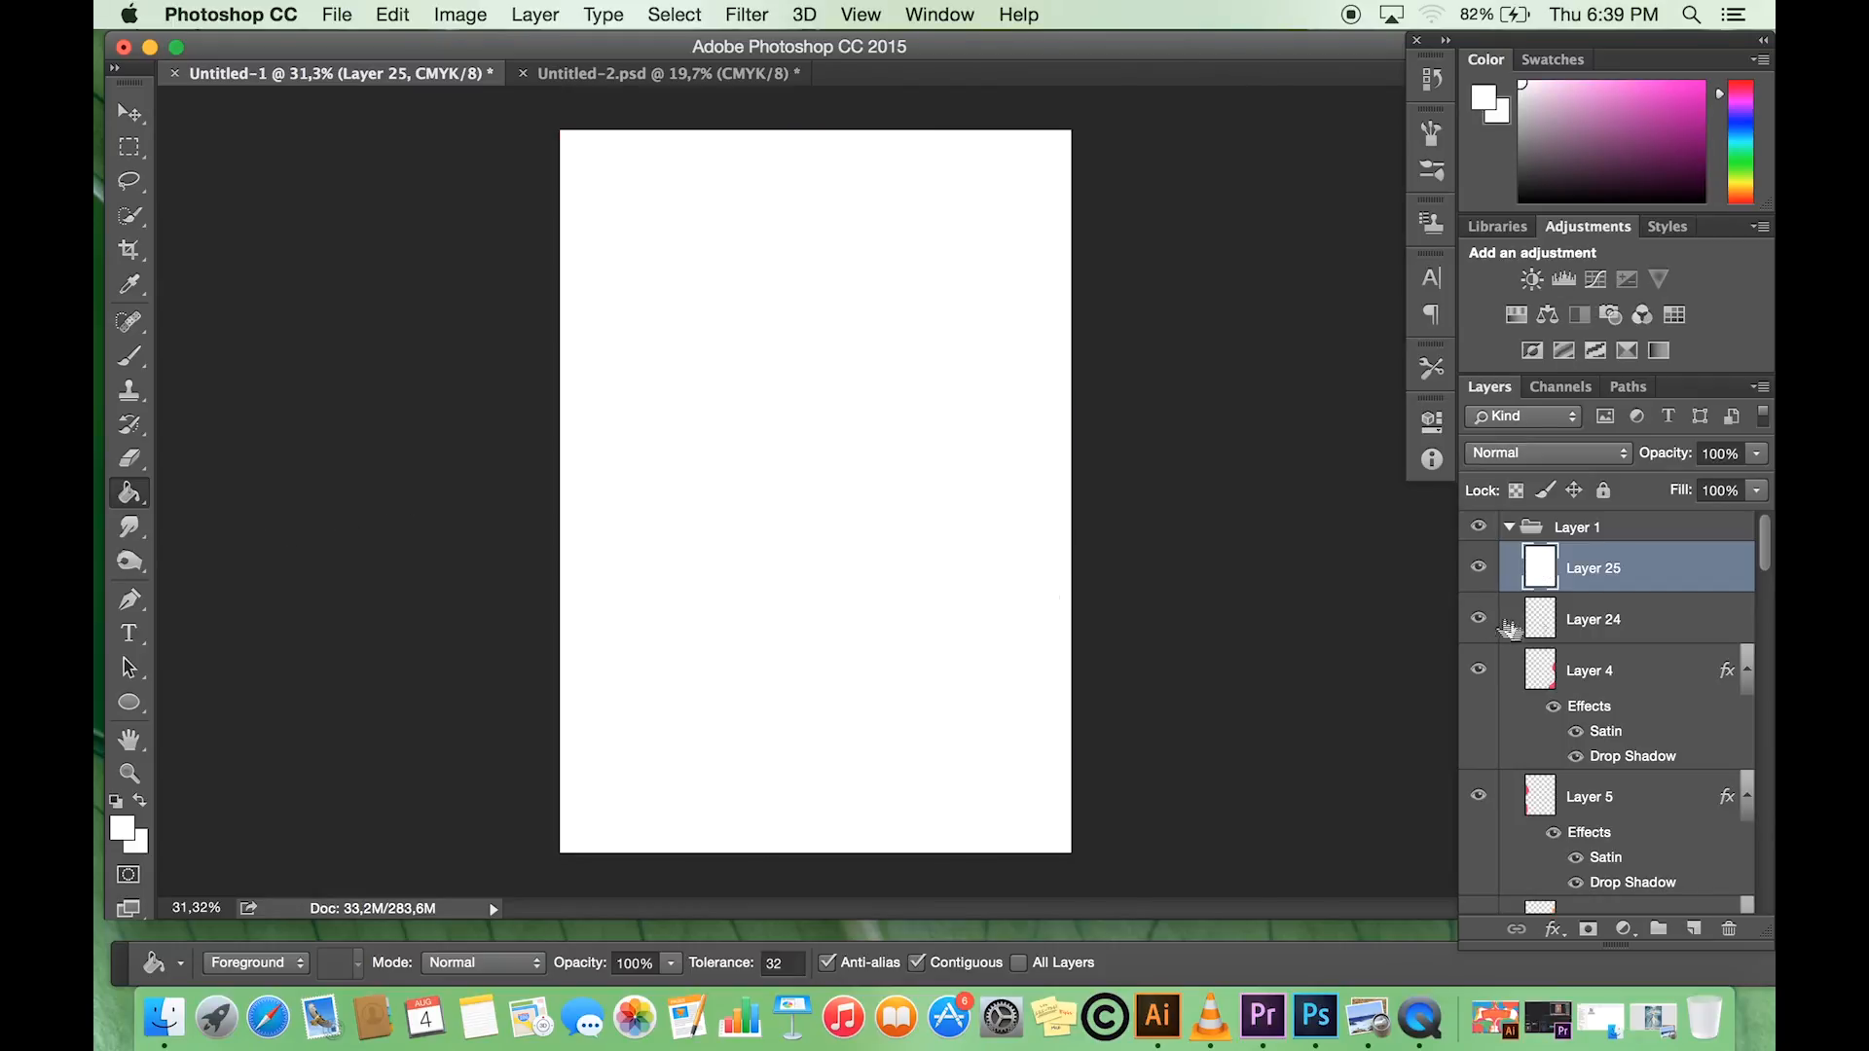
{"action": "right_click", "coordinate": [1594, 572]}
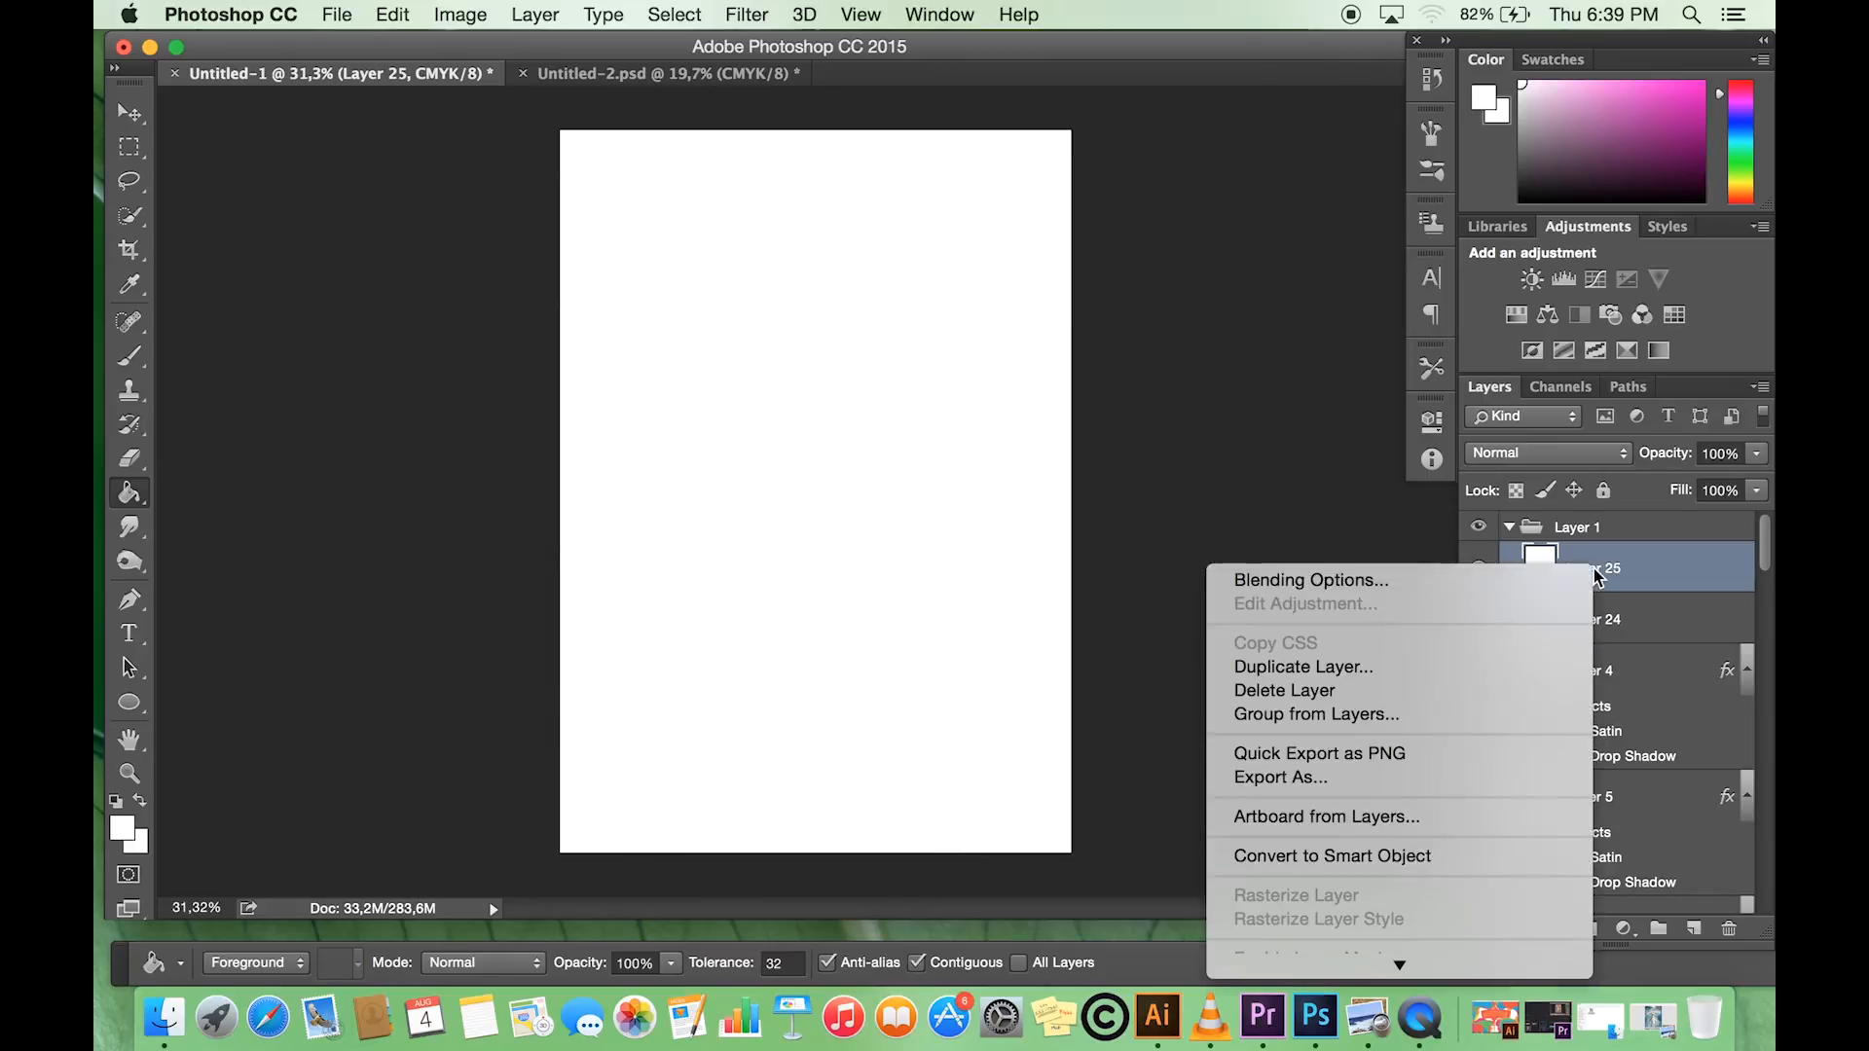
{"action": "left_click", "coordinate": [1390, 582]}
{"action": "left_click", "coordinate": [1360, 258]}
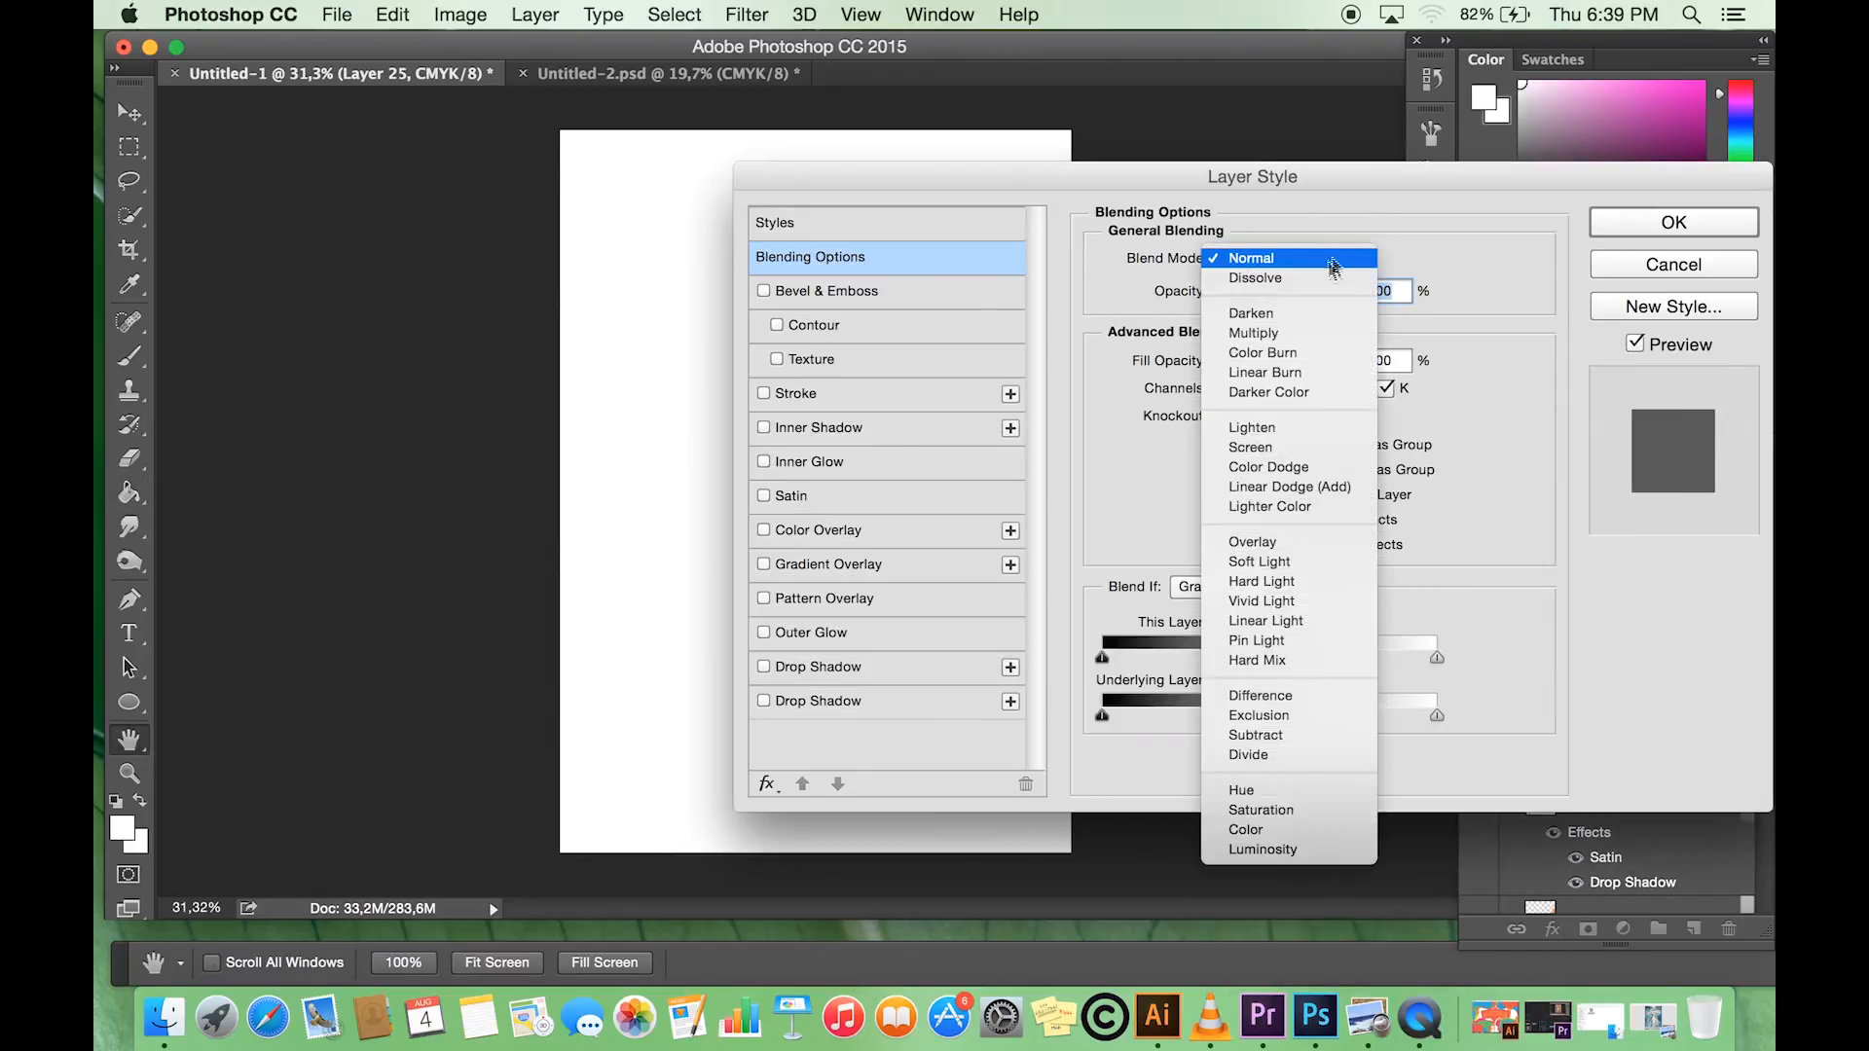
{"action": "left_click", "coordinate": [1279, 334]}
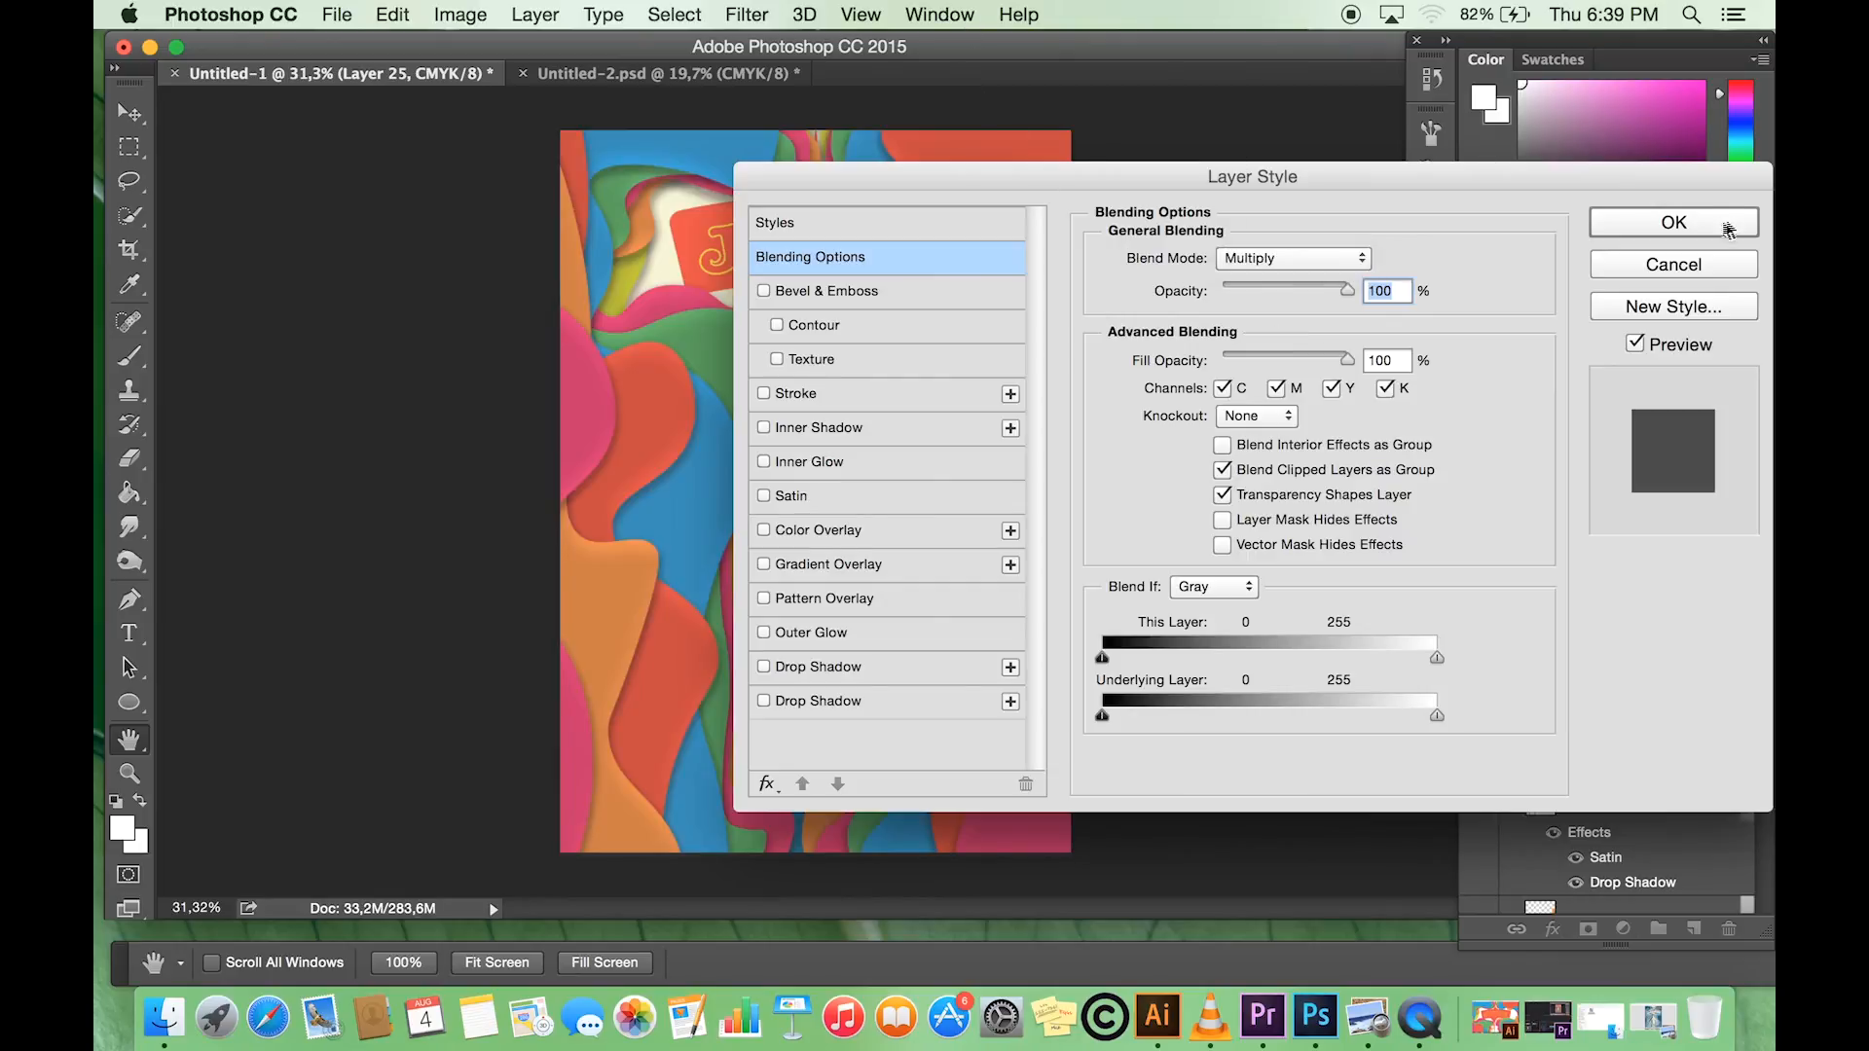
{"action": "left_click", "coordinate": [1664, 224]}
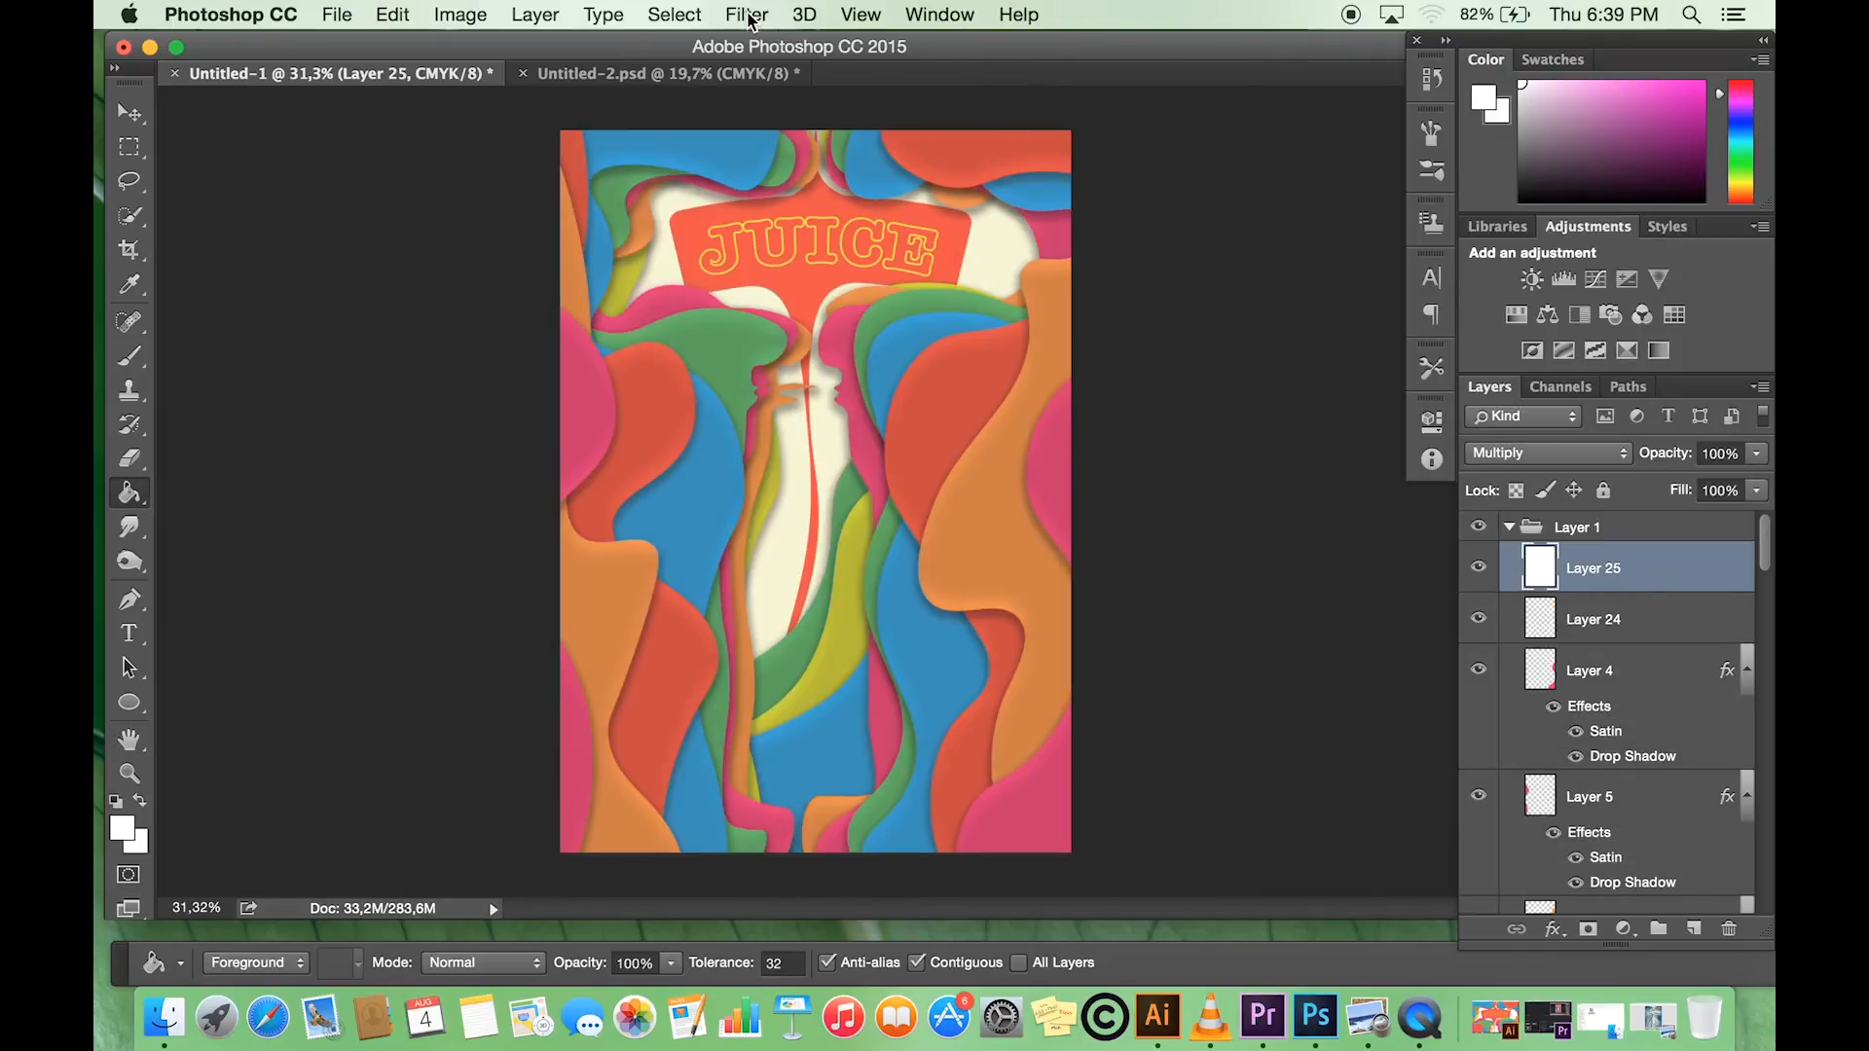
- Apply the Add Noise filter to the white Multiply layer with a 10% amount and Gaussian distribution
{"action": "left_click", "coordinate": [746, 13]}
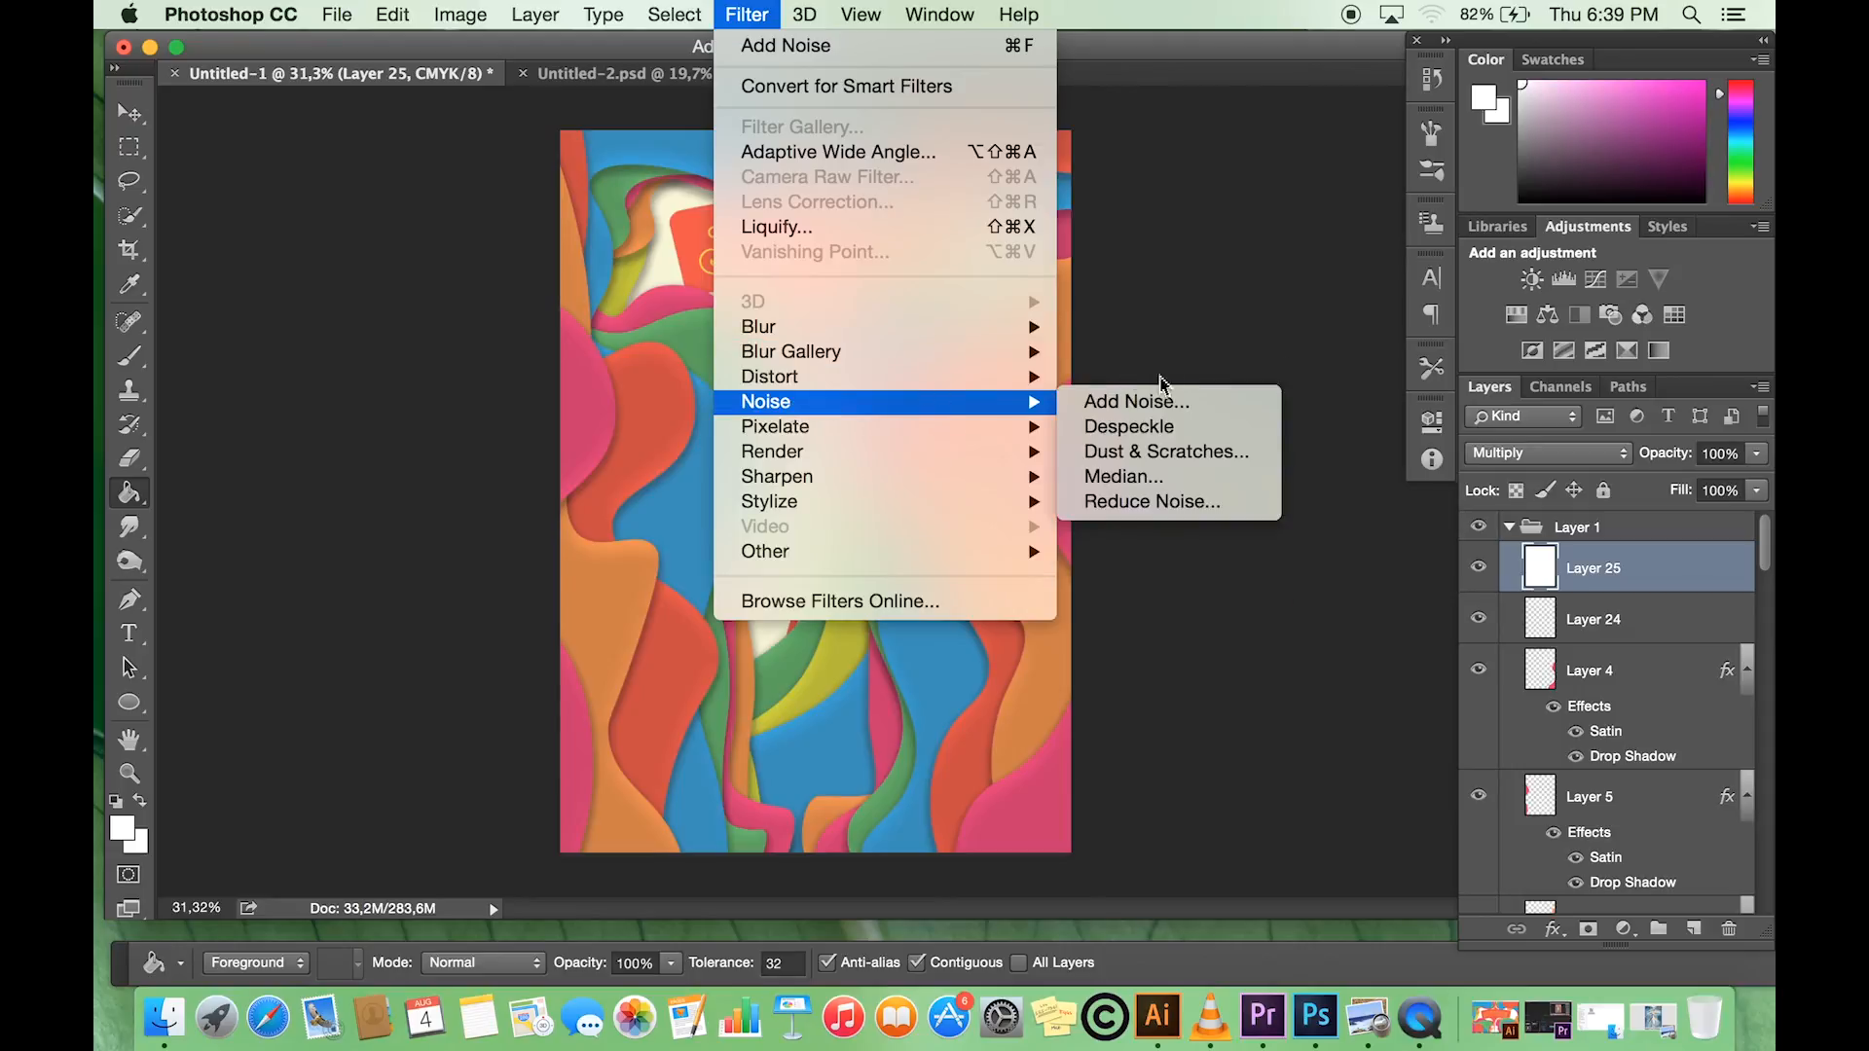
{"action": "left_click", "coordinate": [1154, 399]}
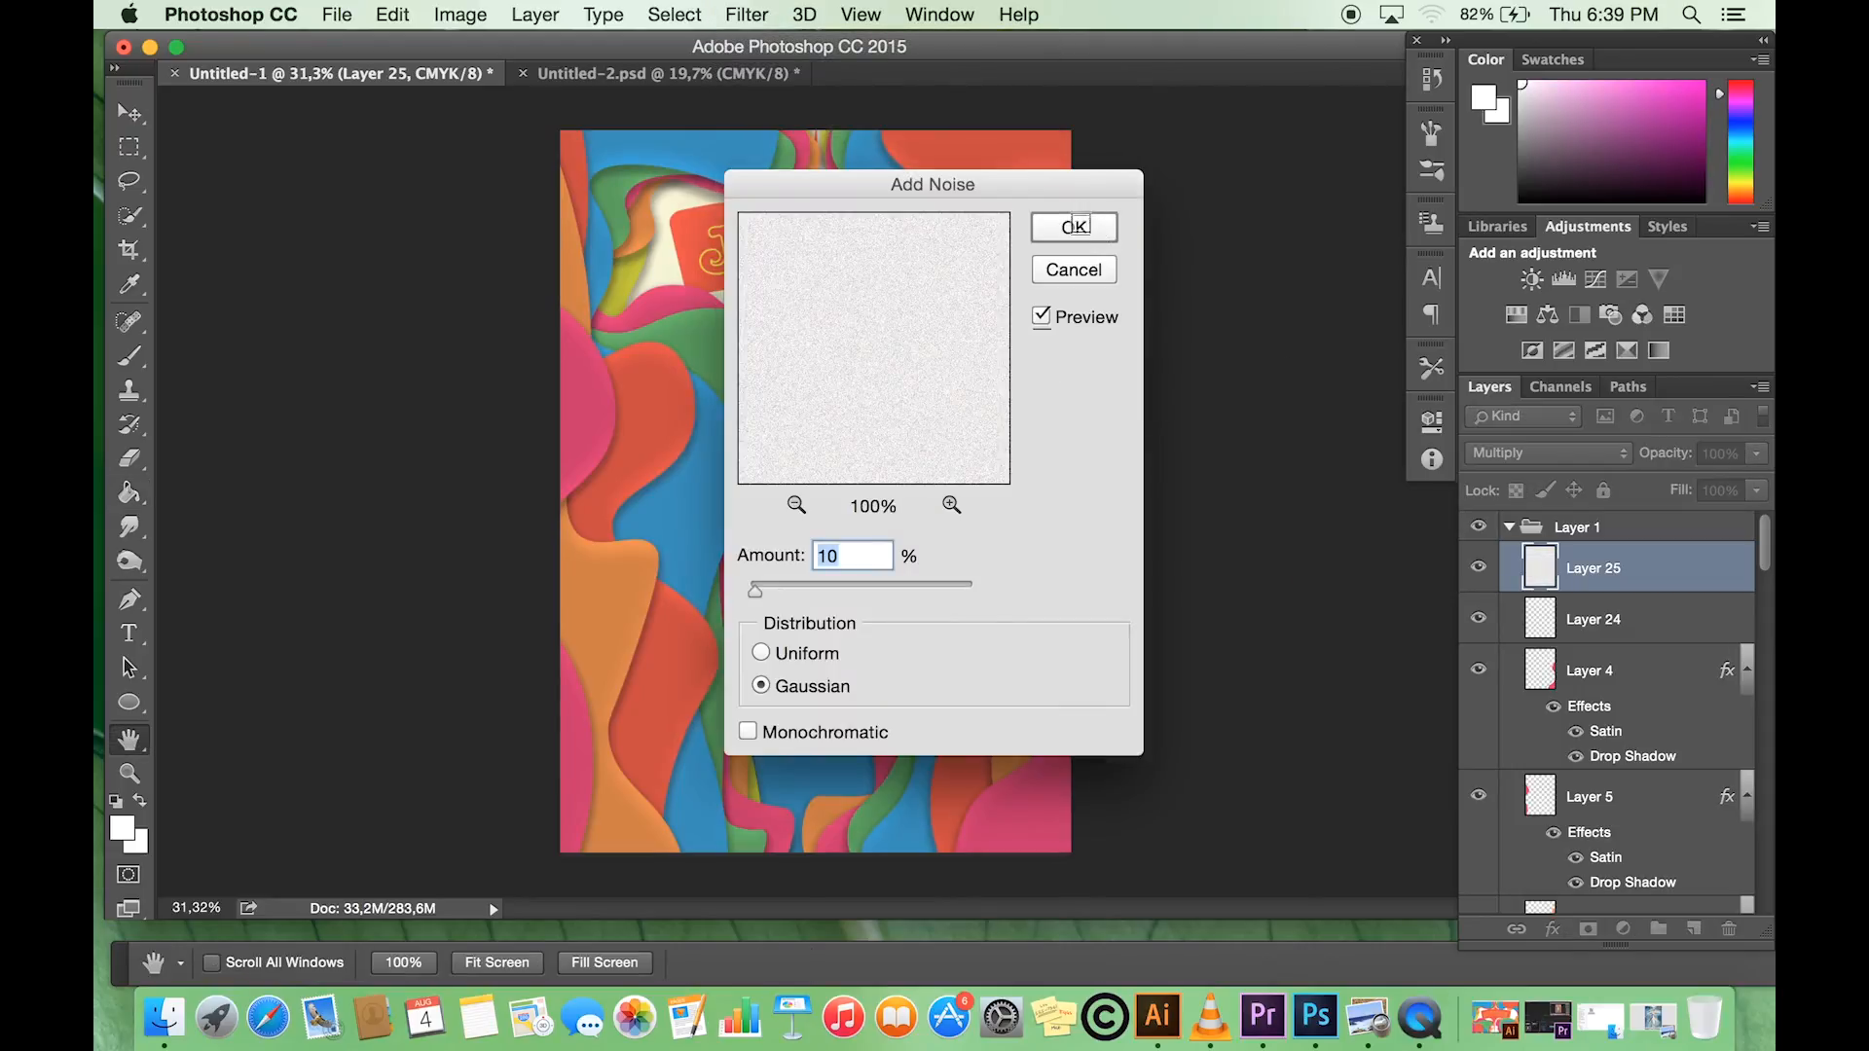
{"action": "left_click", "coordinate": [1074, 227]}
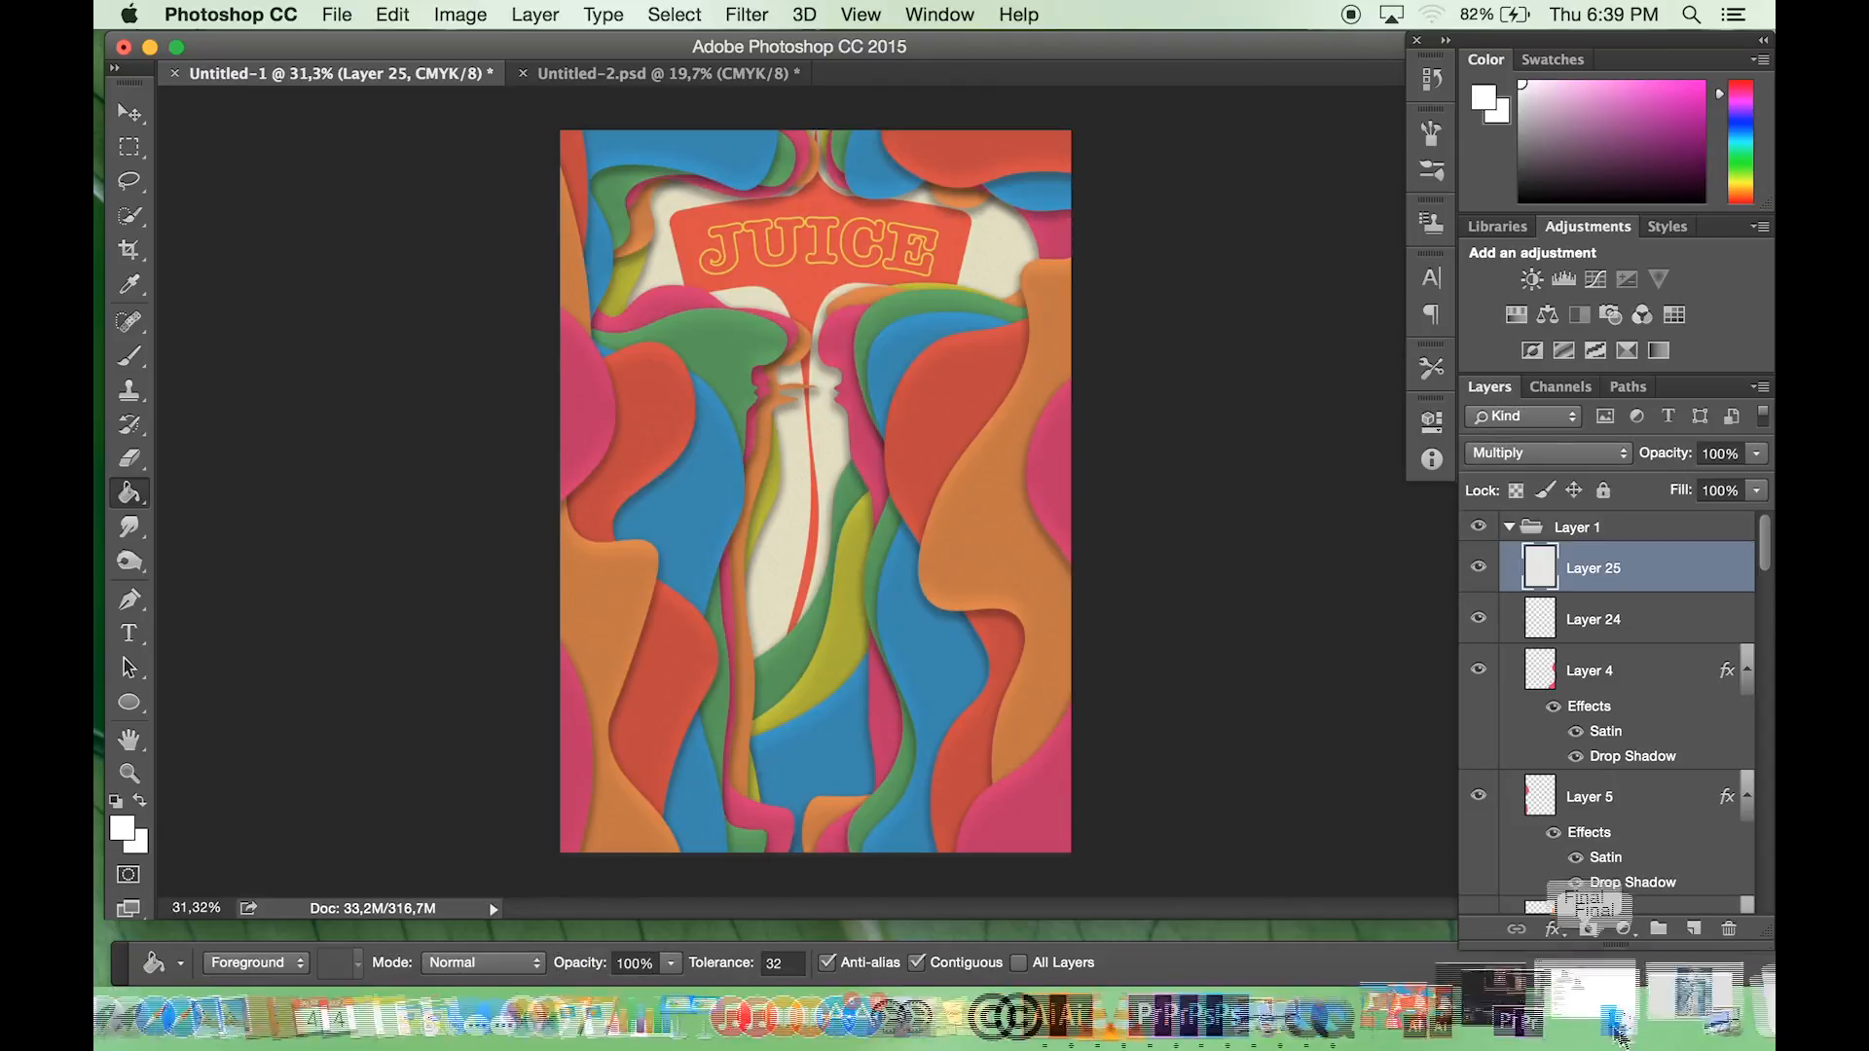
- Switch to Preview to view the reference poster PechaKuchaNight CapeTown2016.pdf
{"action": "left_click", "coordinate": [1548, 1002]}
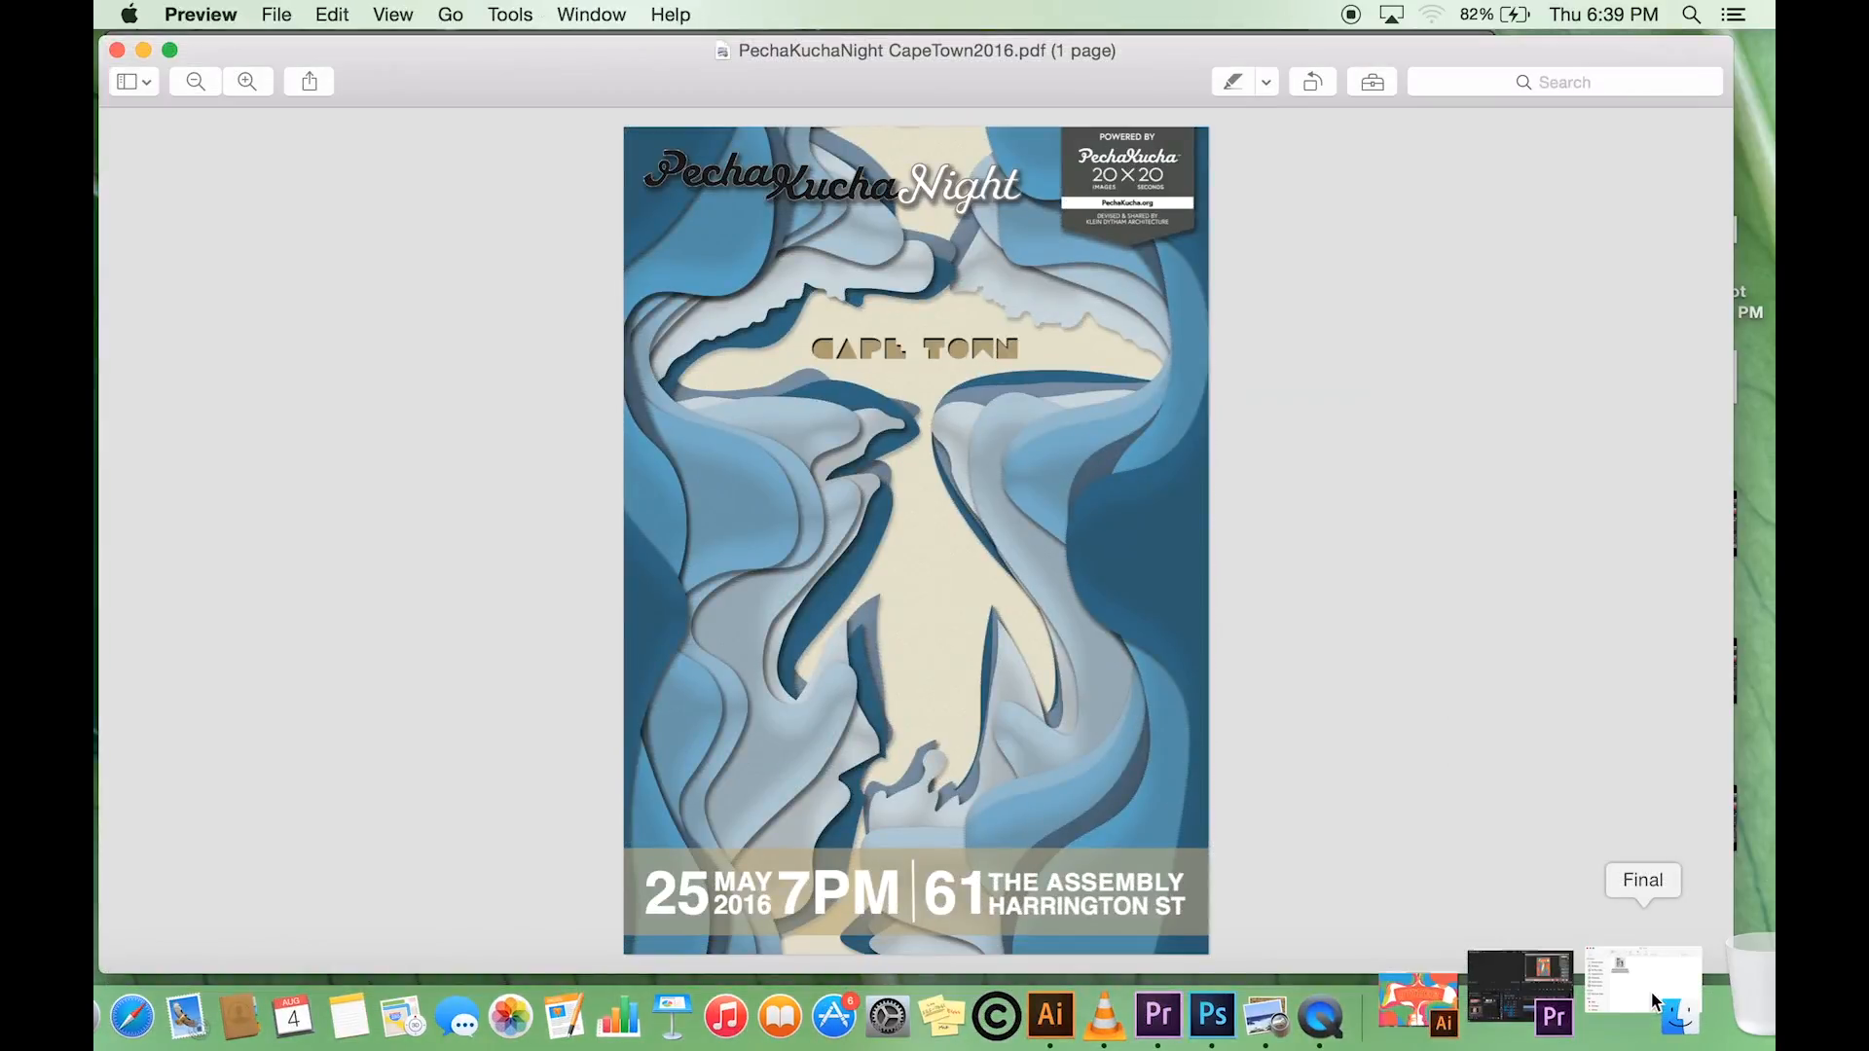